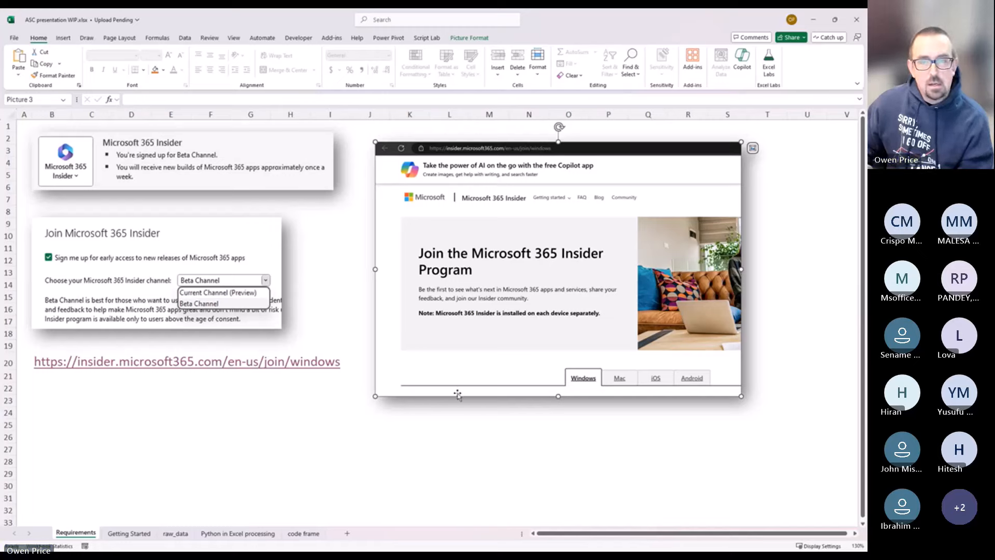
left_click(473, 440)
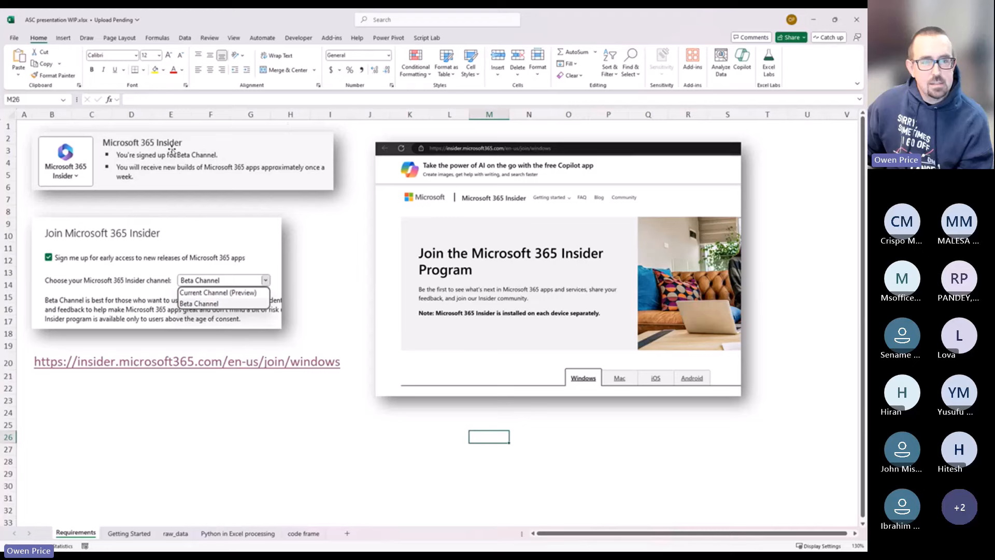
left_click(221, 178)
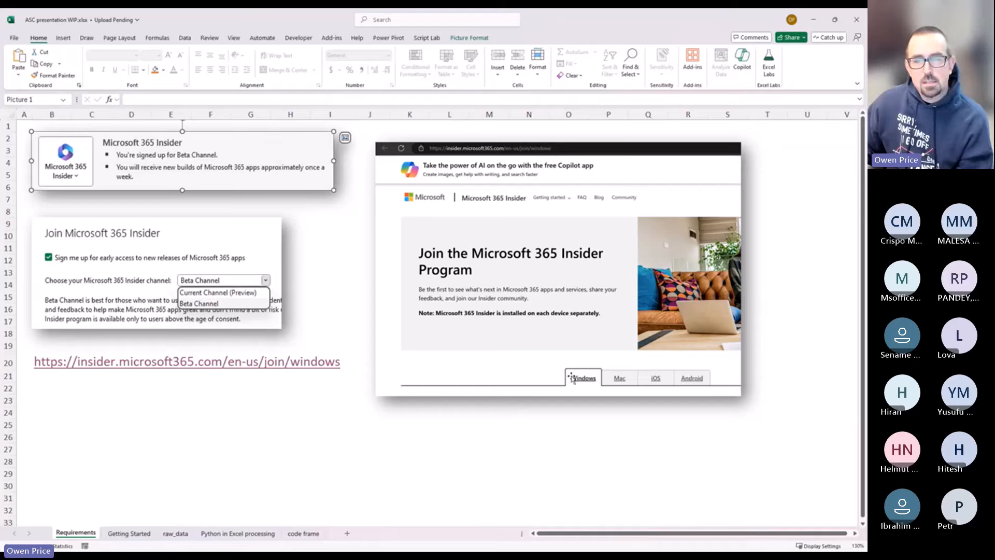
scroll(577, 228, "down", 1)
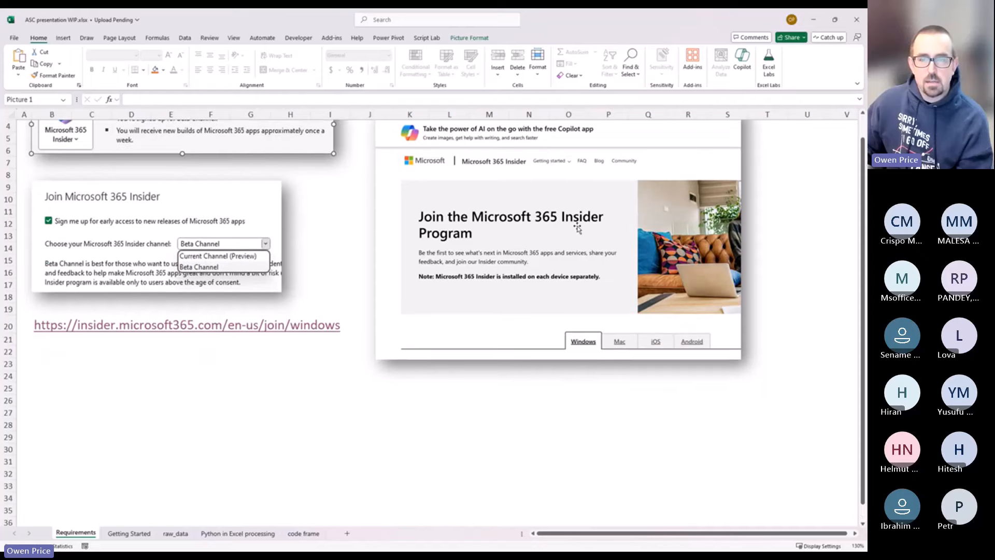
scroll(570, 265, "up", 1)
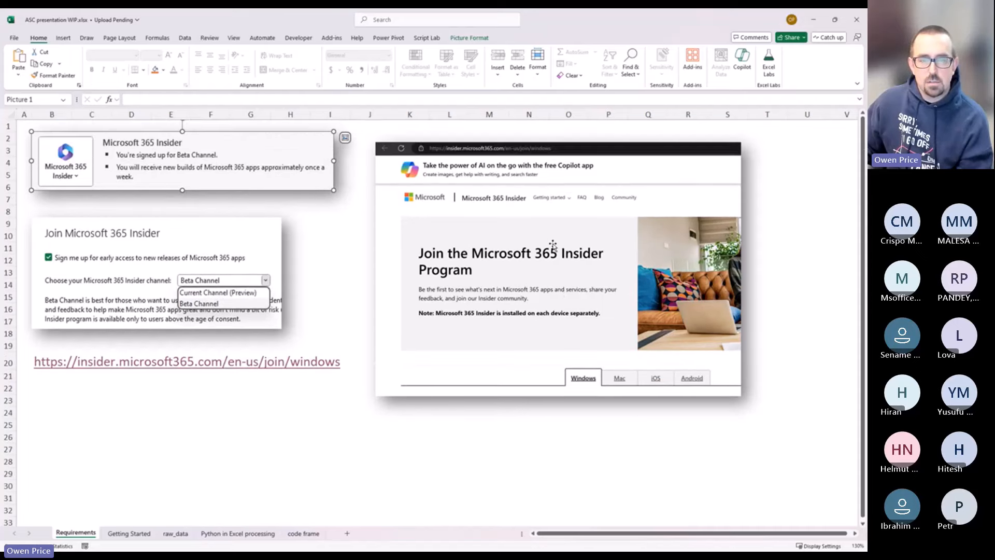
- Review the Microsoft 365 Insider channel choices in the account settings, keep Beta Channel, cancel the dialog and return to the workbook
left_click(14, 39)
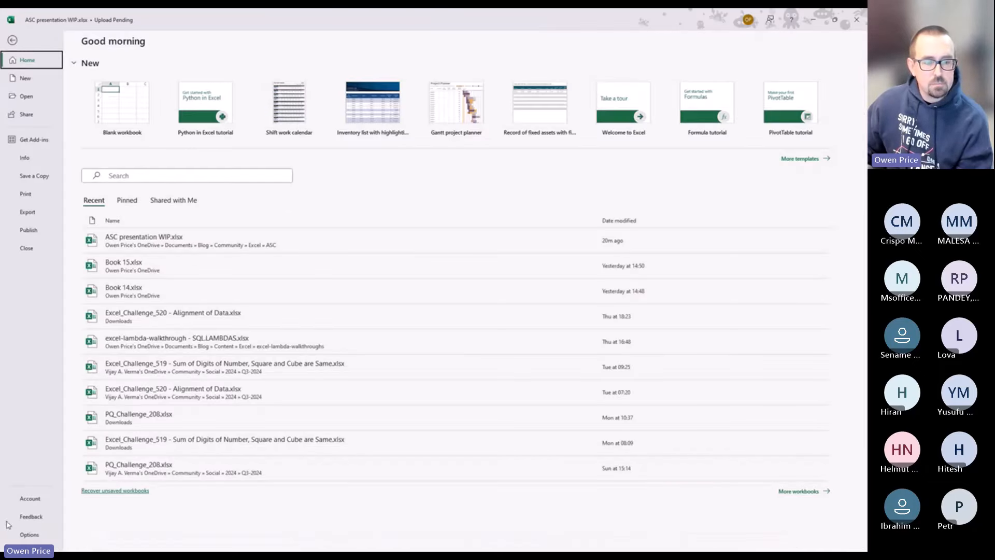
left_click(5, 494)
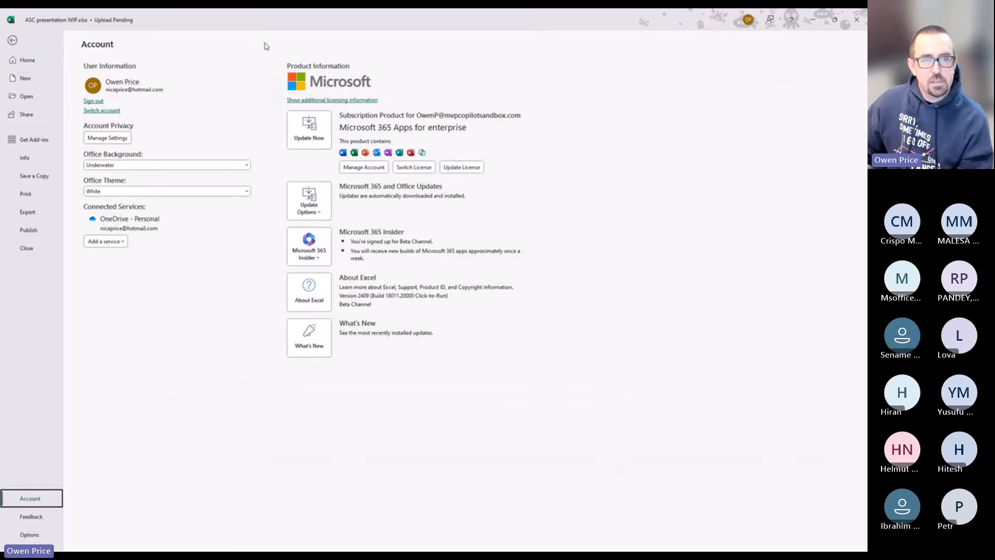
left_click(319, 260)
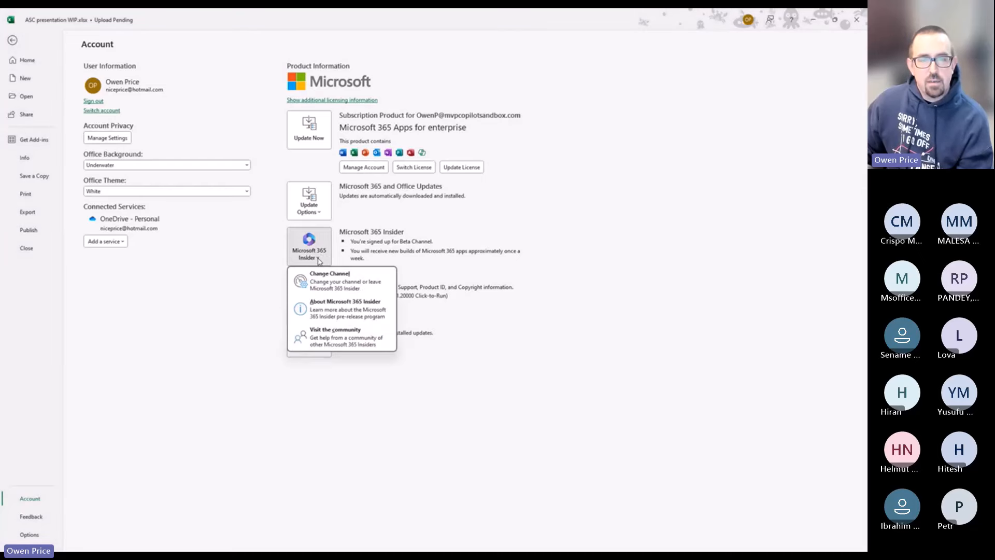
left_click(355, 288)
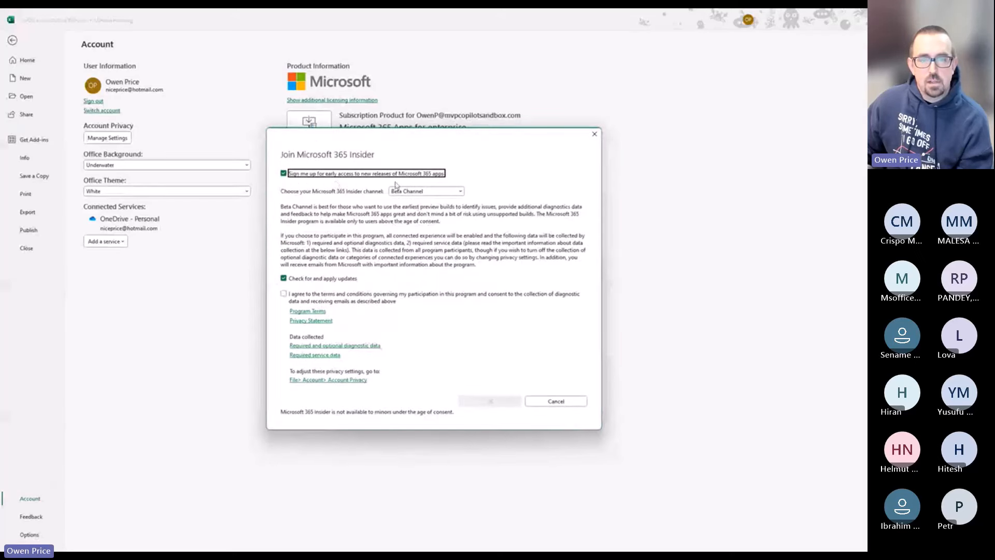
left_click(439, 193)
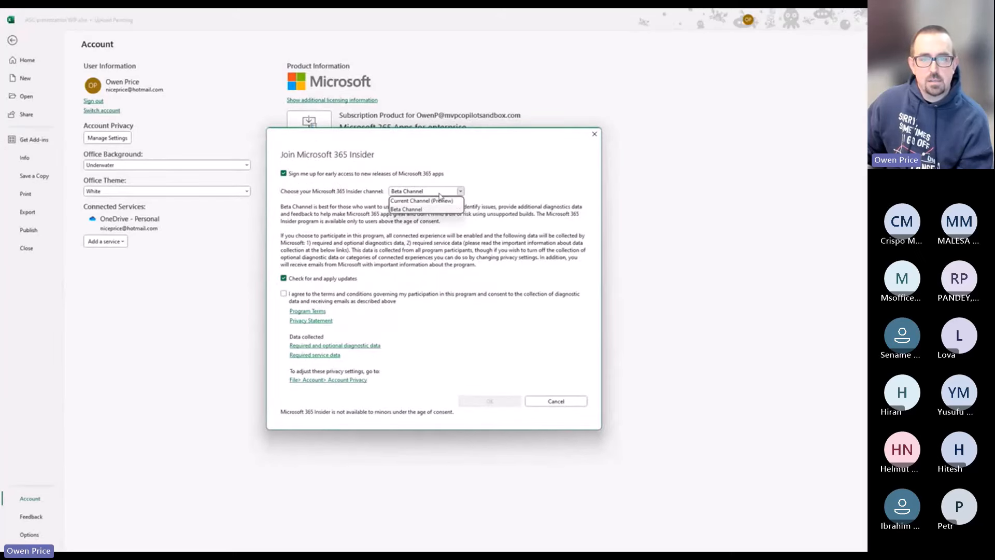
left_click(434, 212)
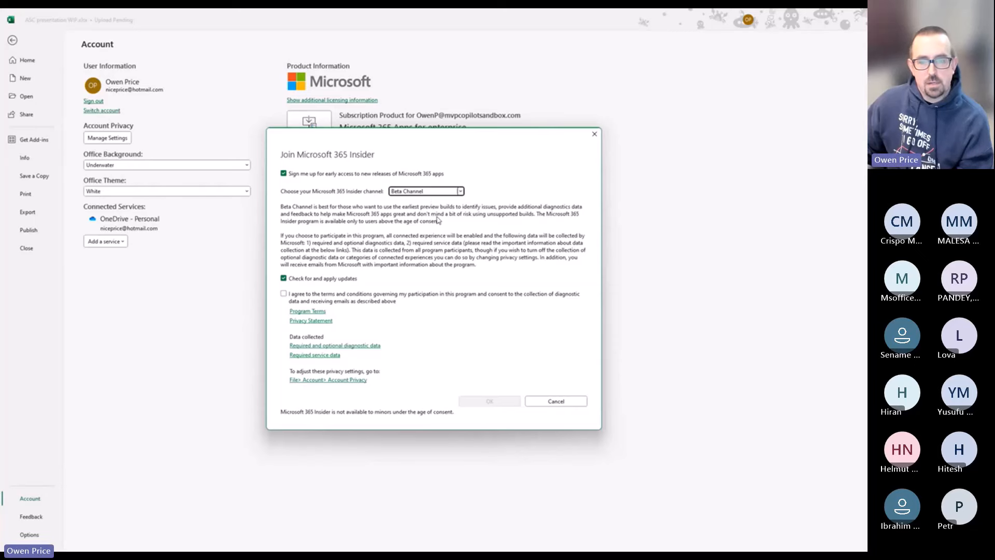
left_click(563, 401)
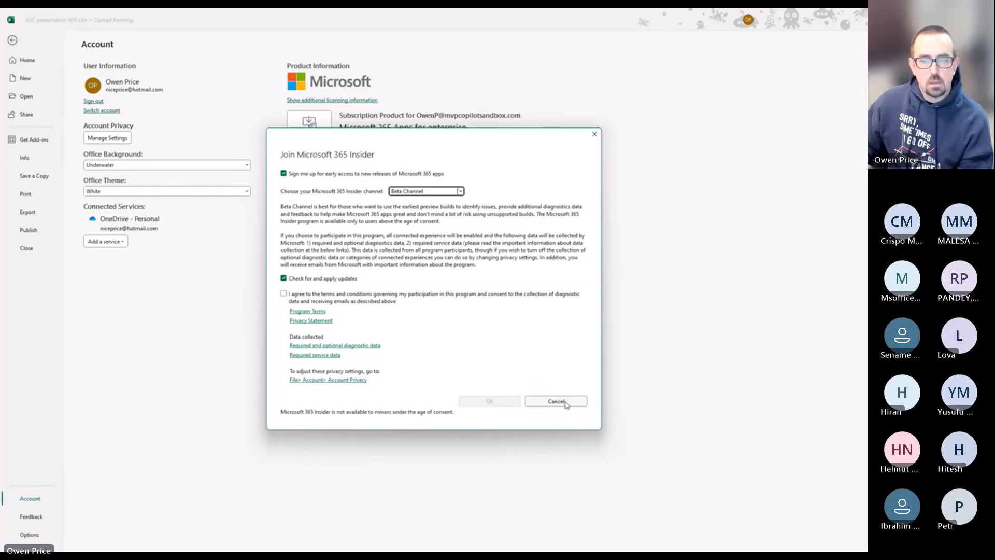
left_click(13, 42)
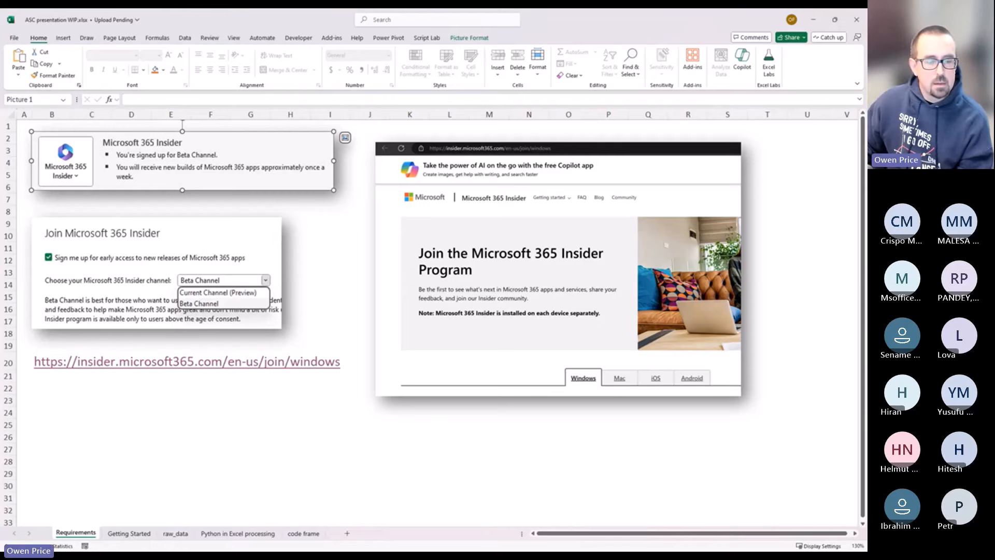
- Start a Python formula in cell B4 of the Getting Started sheet
left_click(132, 532)
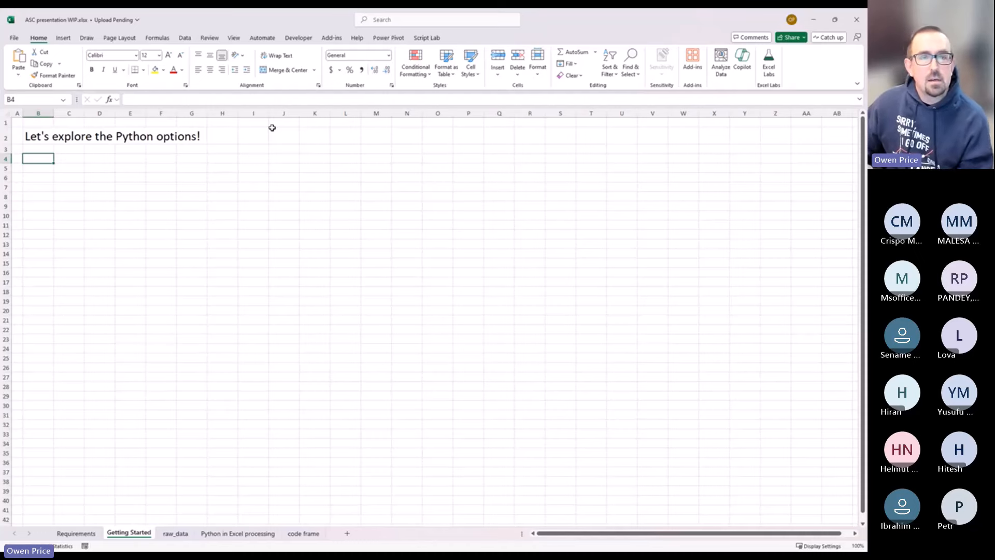
left_click(158, 38)
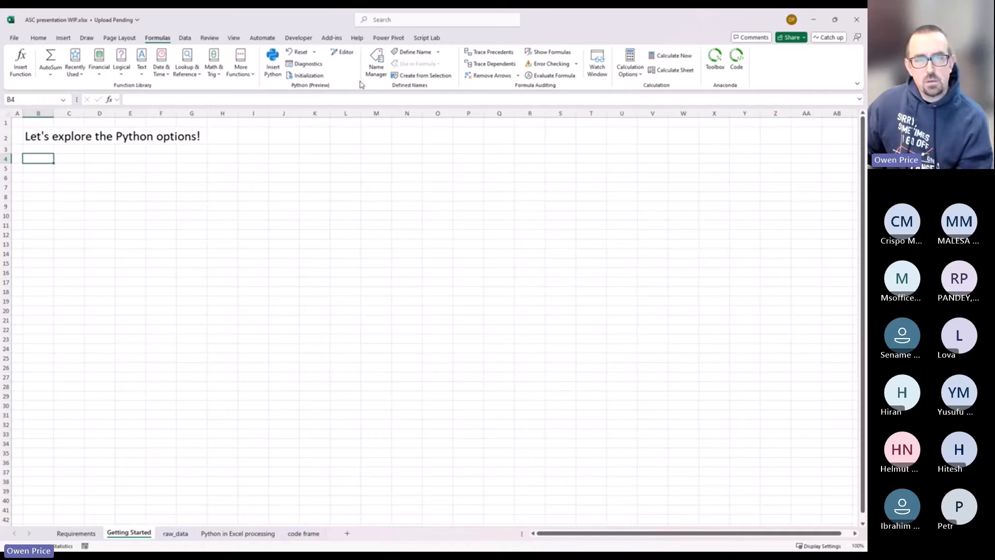
scroll(375, 57, "down", 1)
scroll(330, 61, "up", 1)
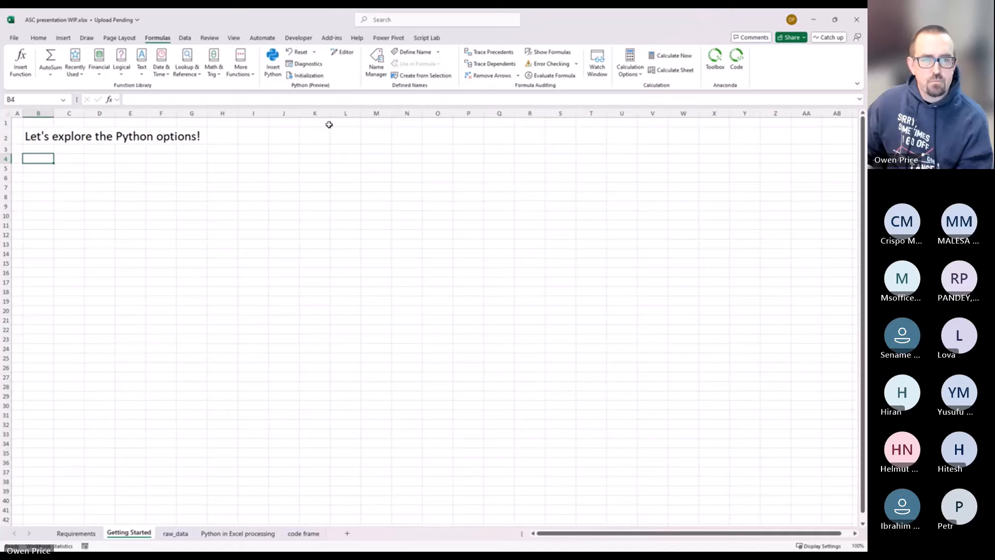
left_click(273, 65)
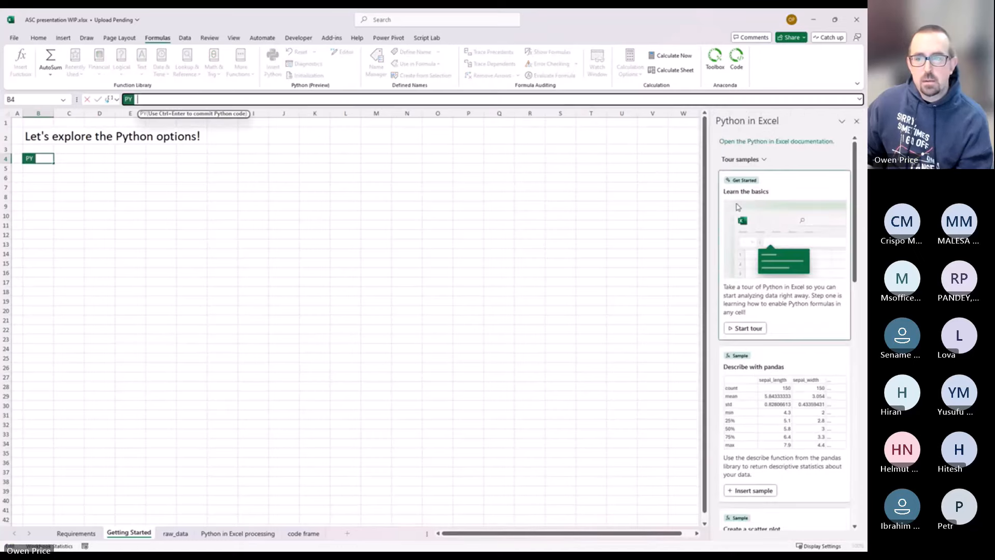
- Browse the Python in Excel samples, insert the "Develop a pair plot" sample and close the samples pane
left_click_drag(709, 203, 336, 210)
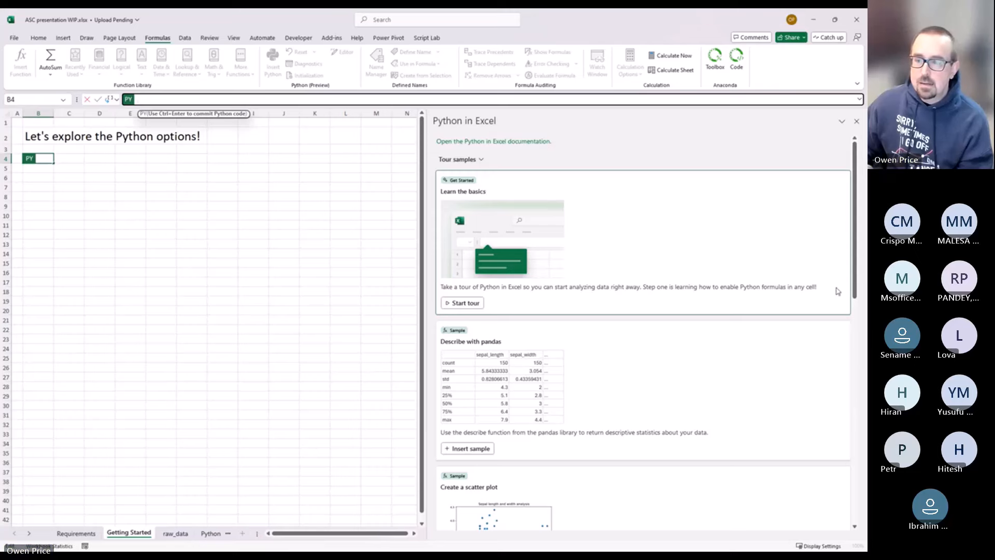
left_click_drag(859, 267, 855, 329)
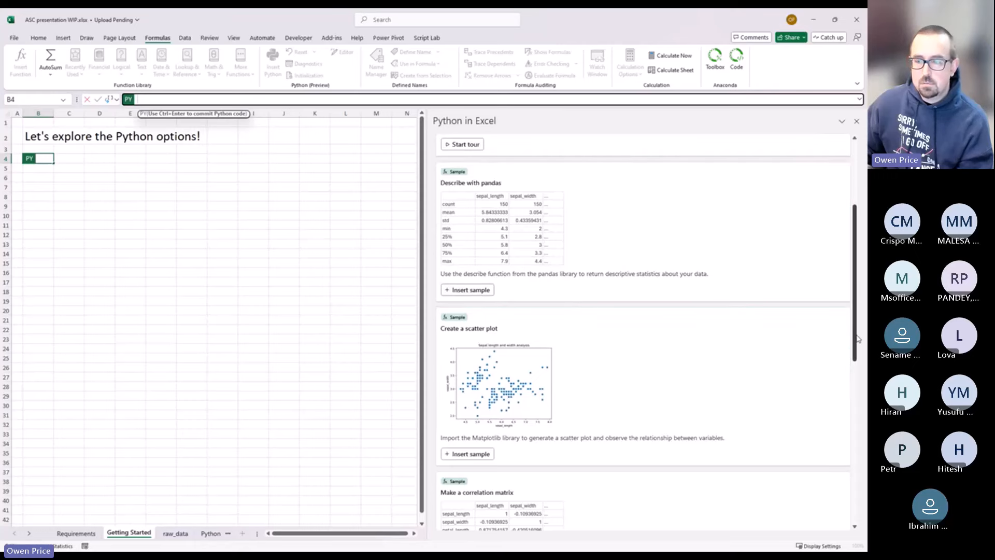
left_click_drag(857, 340, 857, 475)
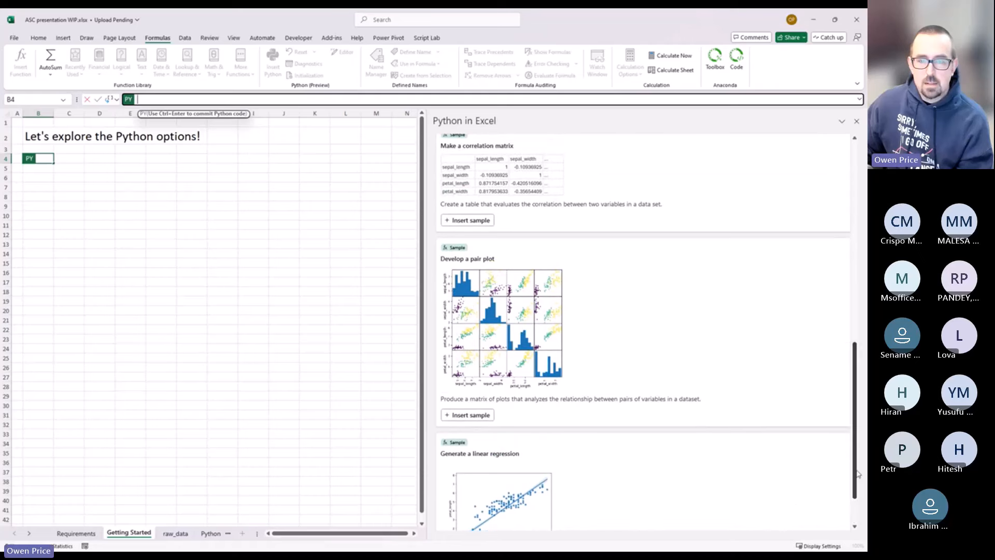
left_click(470, 415)
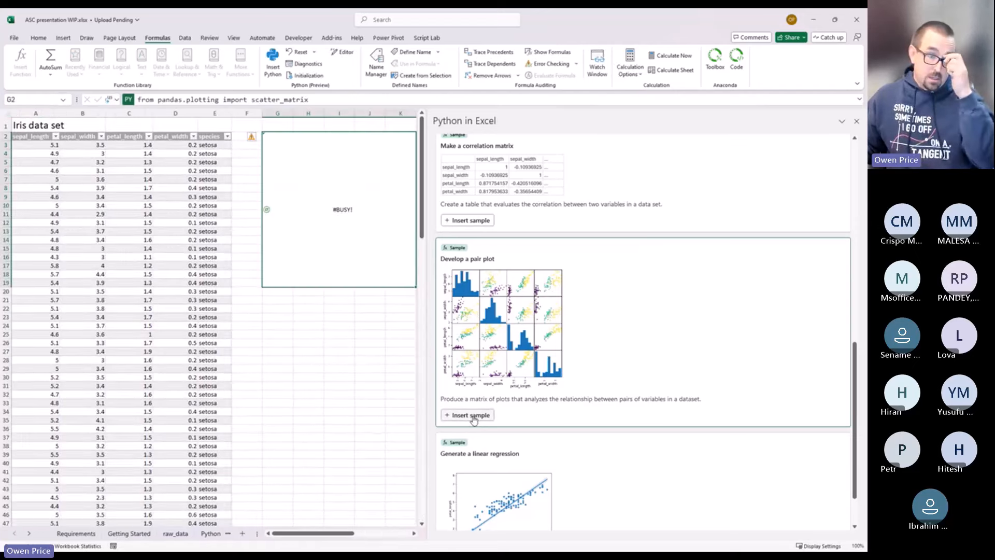
left_click(856, 122)
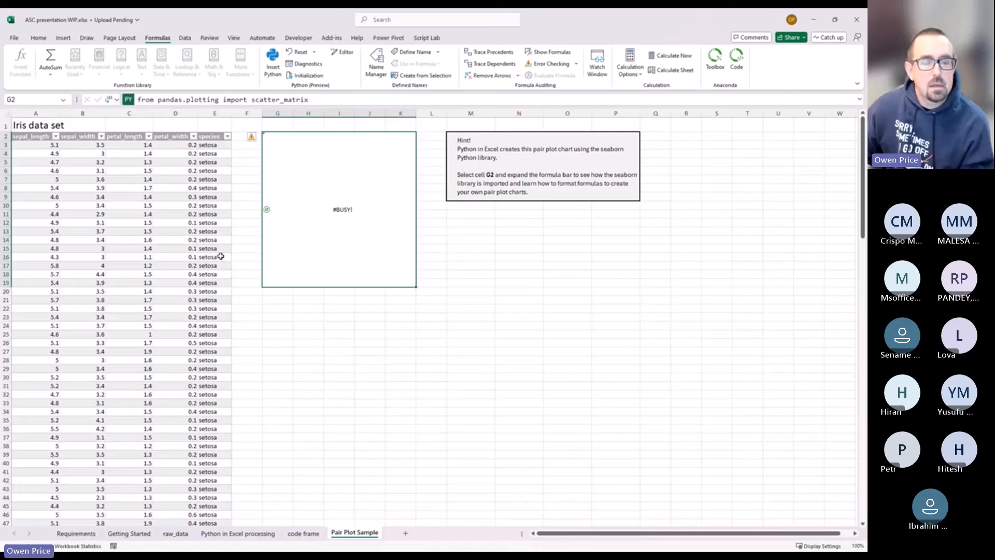
- Inspect the Iris data table and the full Python code behind the pair plot in G2, recommitting the code as it is
left_click(38, 136)
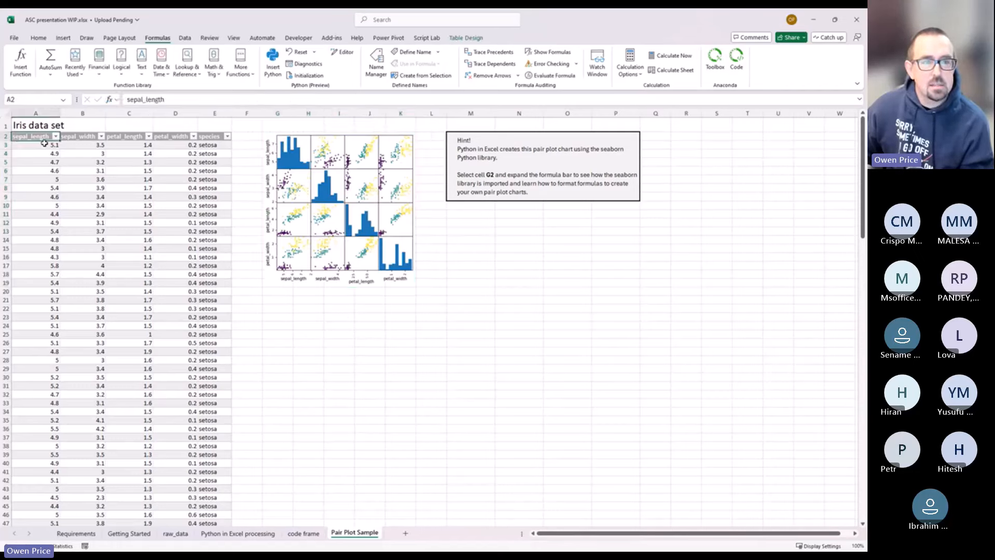
left_click(44, 144)
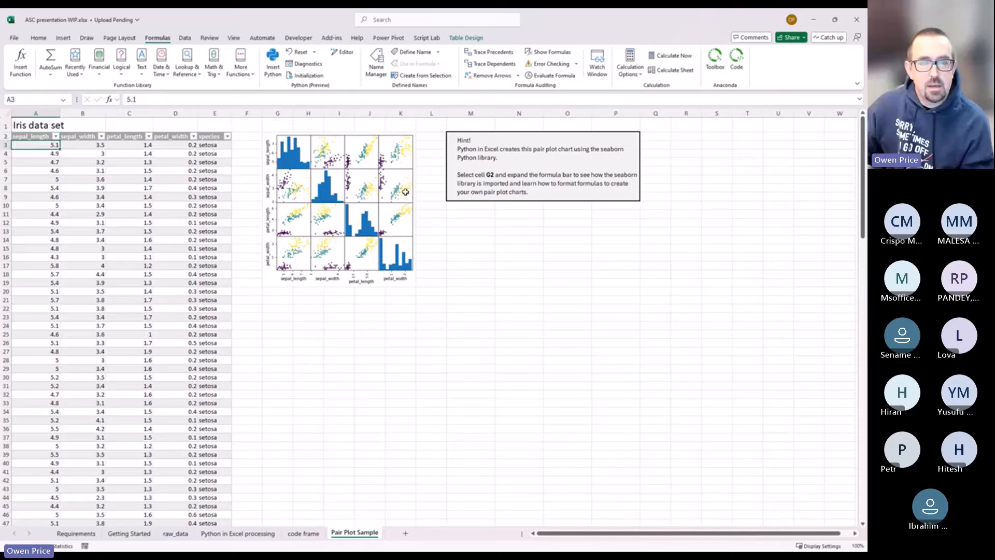
left_click(413, 283)
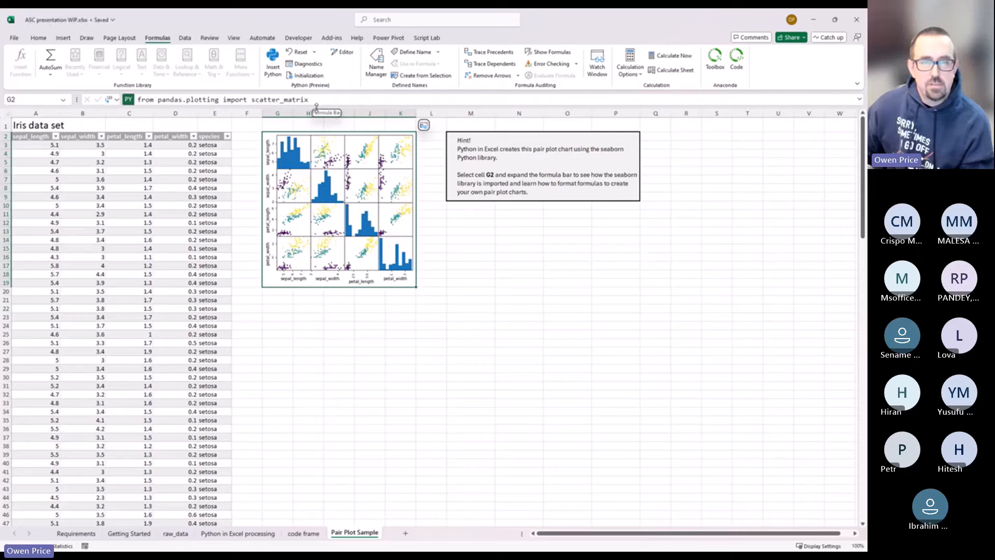
left_click_drag(316, 107, 319, 160)
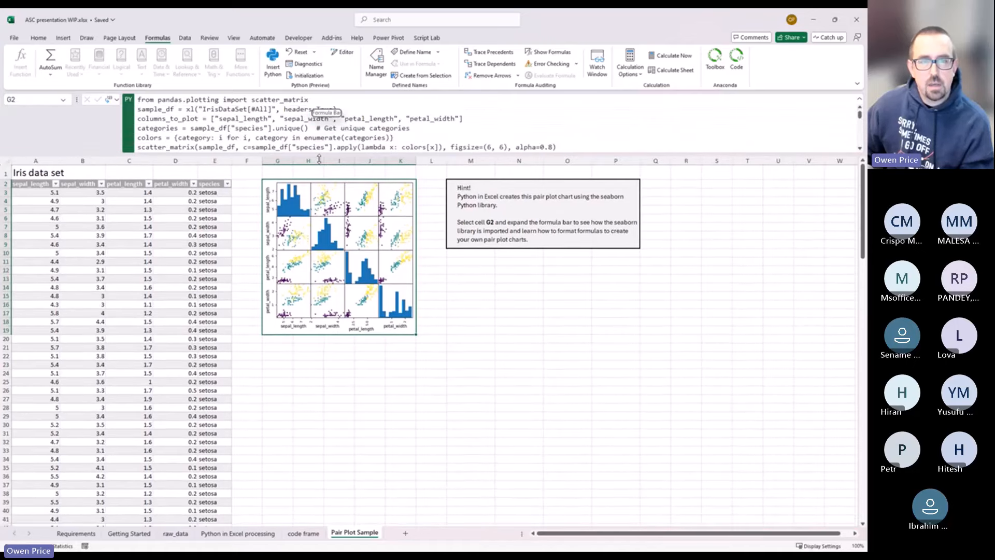
mouse_move(270, 185)
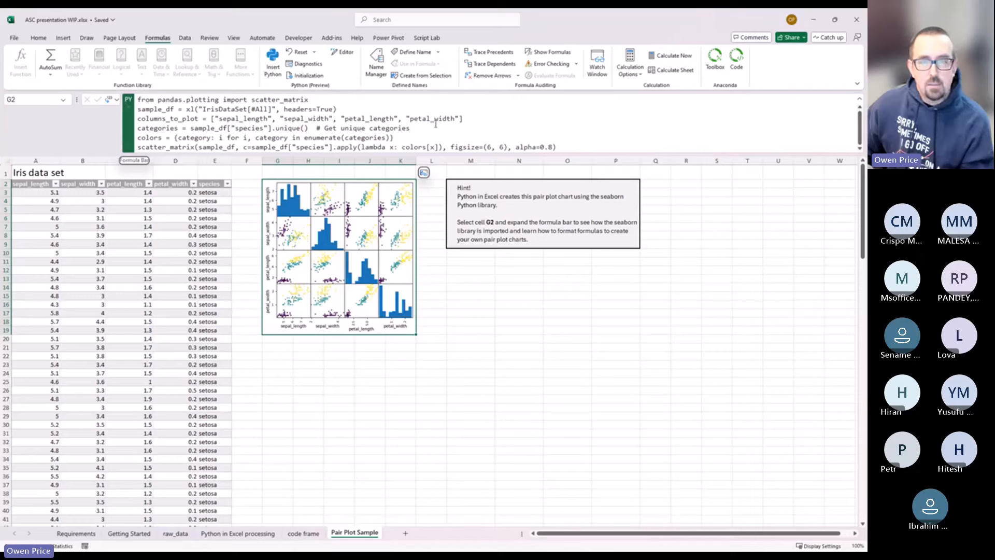
left_click(457, 129)
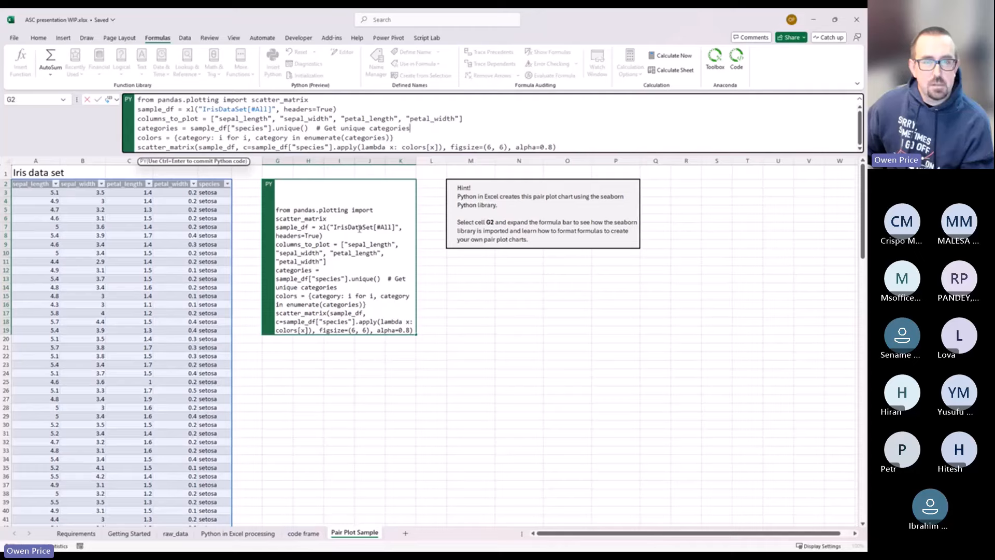
key("ctrl+Return")
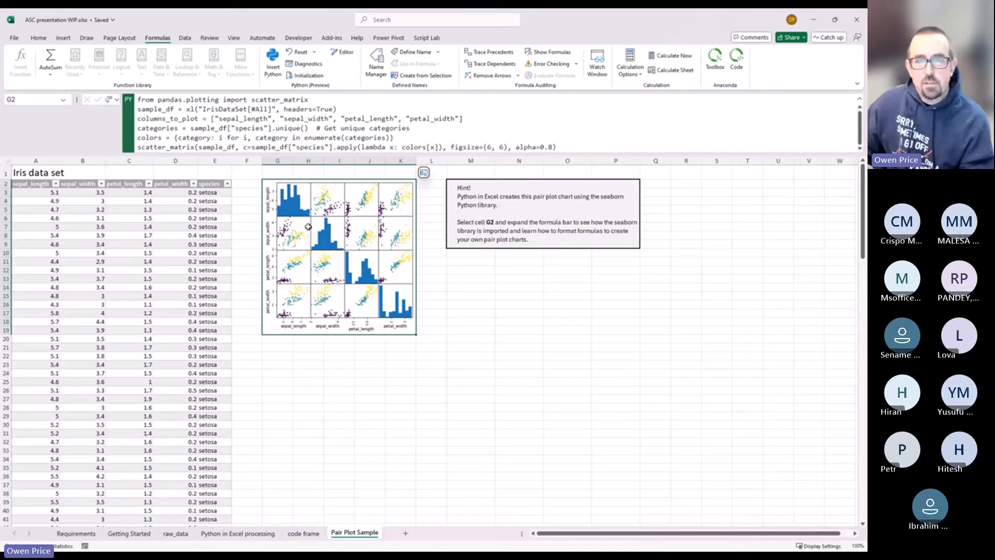
- Set the Python output of G2 to Python Object, view its image card and try to extract the size field
left_click(118, 102)
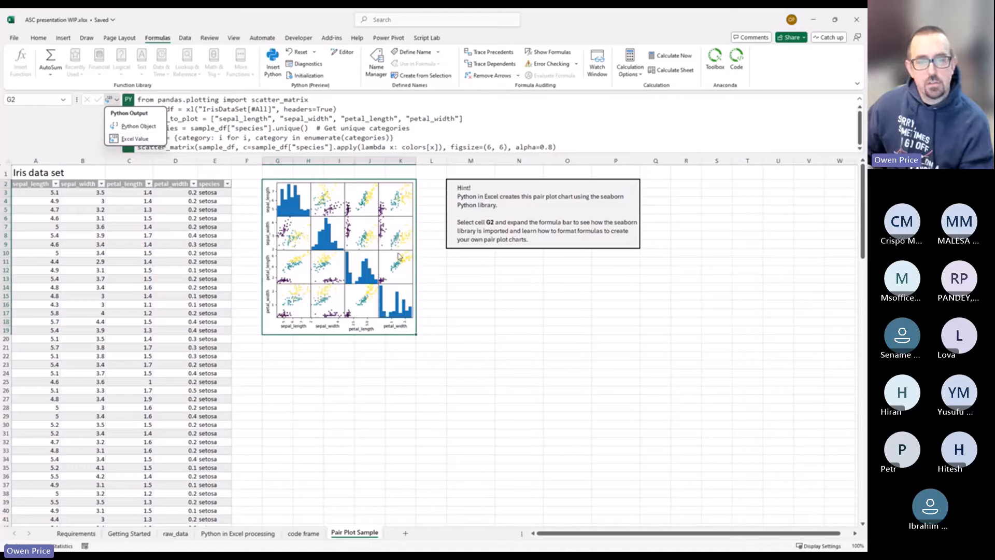
left_click(139, 127)
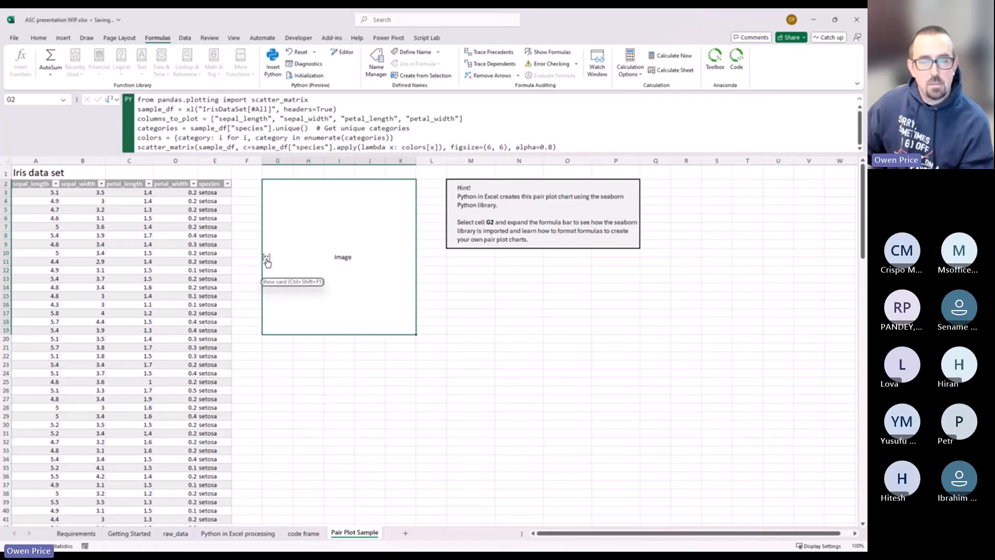
left_click(266, 259)
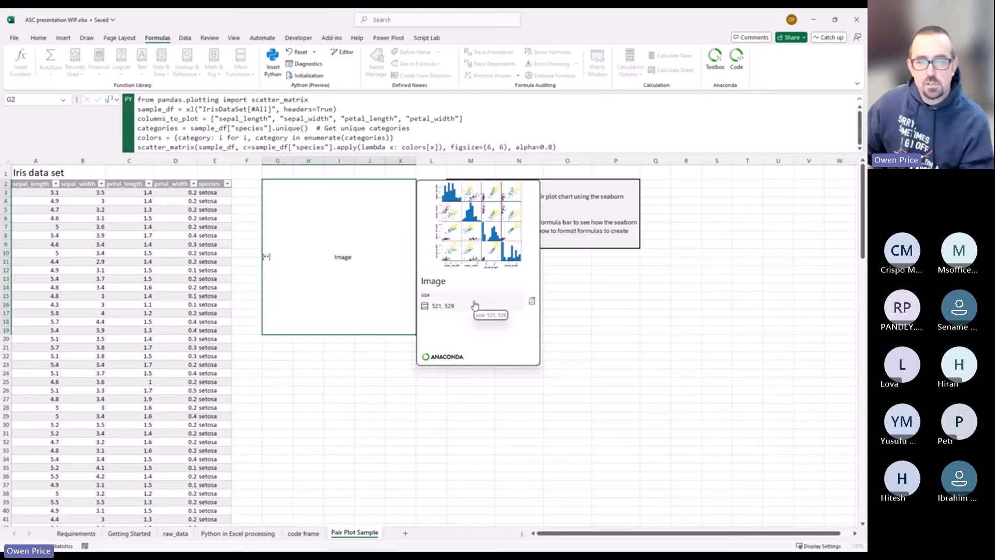
left_click(533, 302)
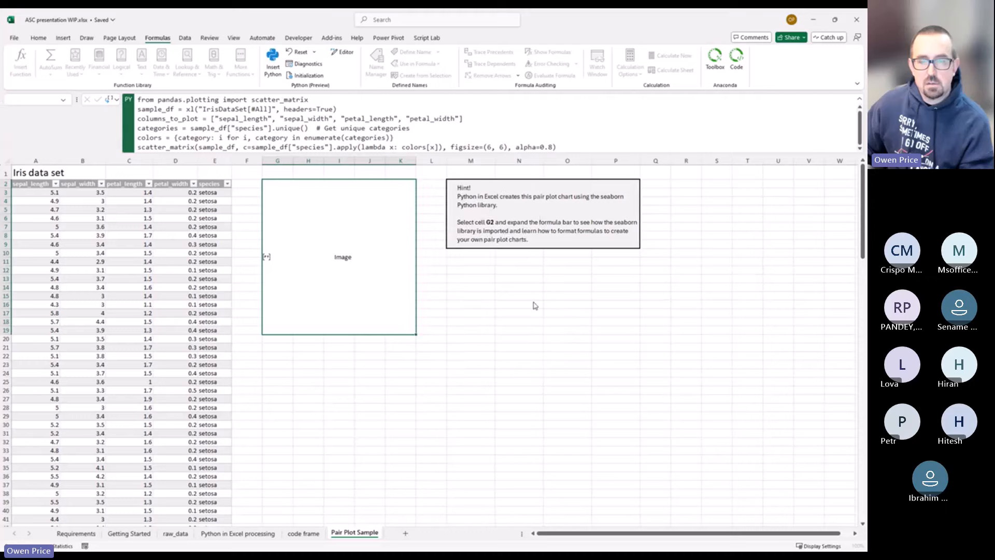
left_click(488, 303)
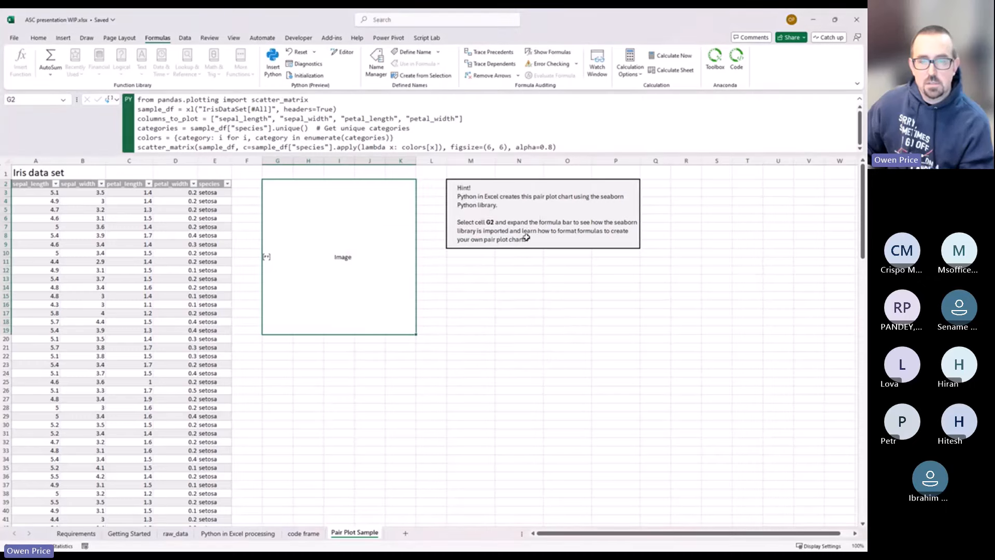
- Delete columns M through Q, which contain the hint text box beside the pair plot
left_click(532, 260)
left_click(471, 270)
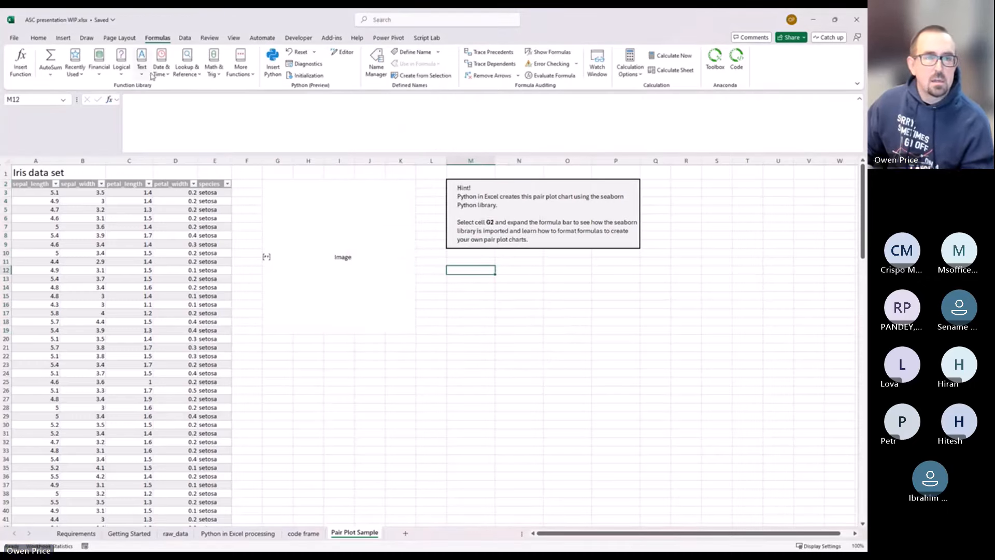
left_click(506, 215)
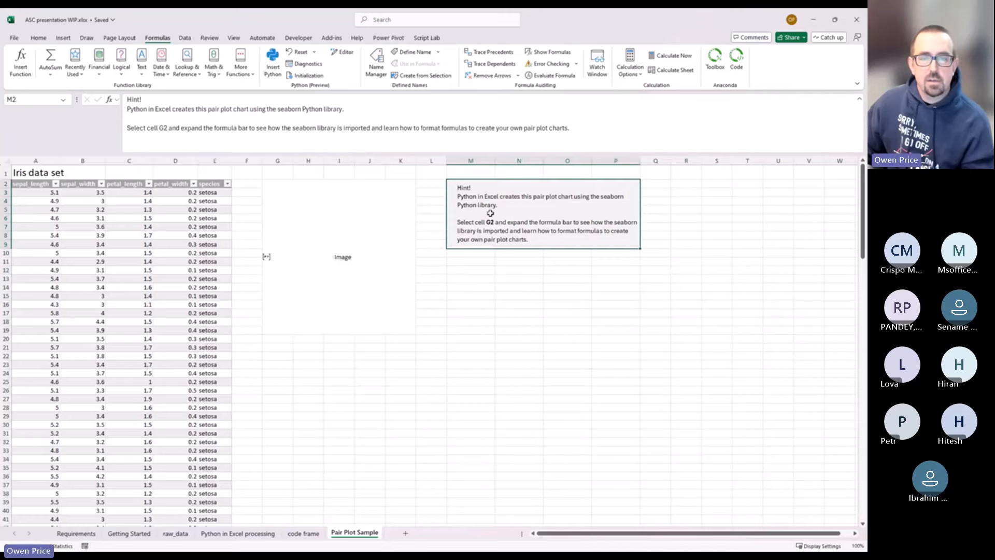
left_click_drag(471, 161, 666, 162)
right_click(584, 255)
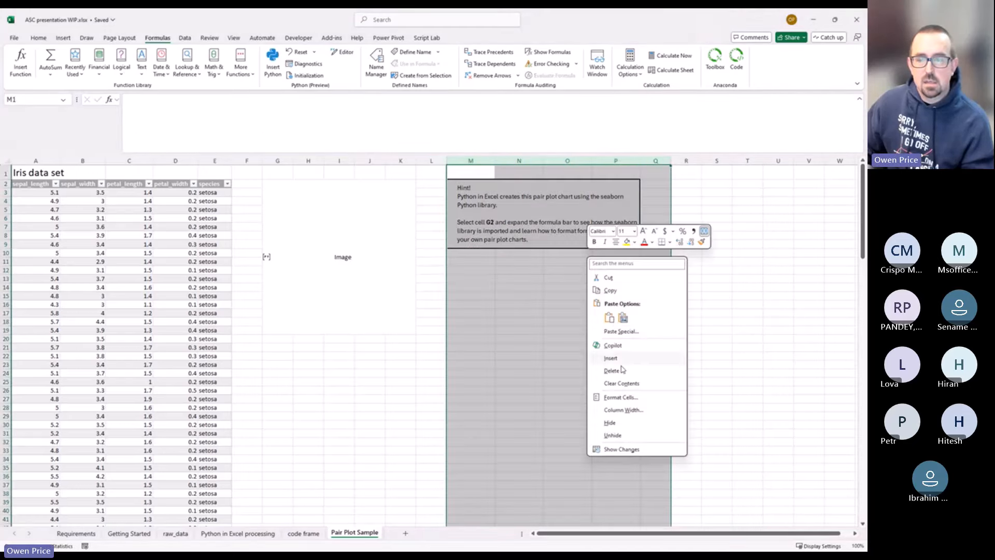
left_click(622, 369)
- Unmerge the range G2:K19 that holds the Python image object
left_click(361, 258)
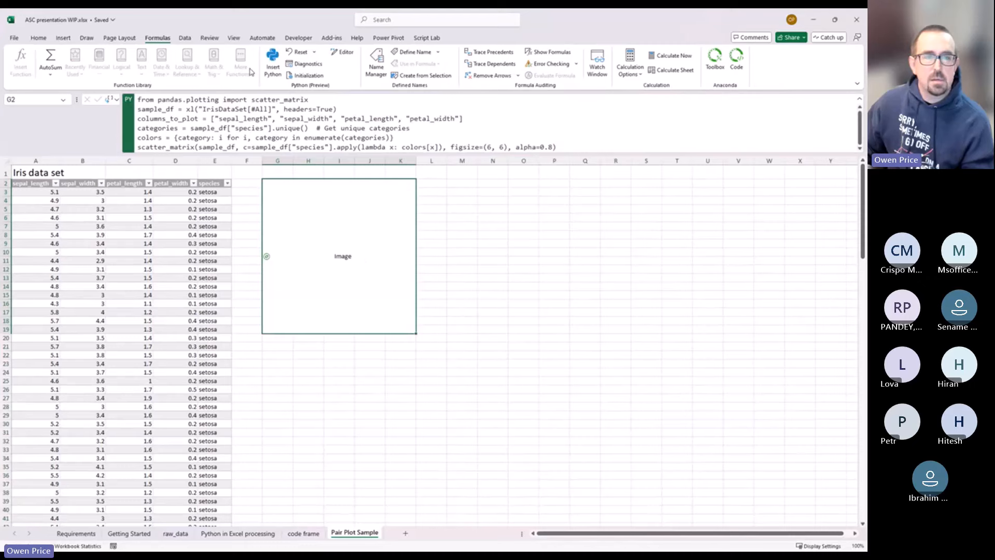
left_click(38, 38)
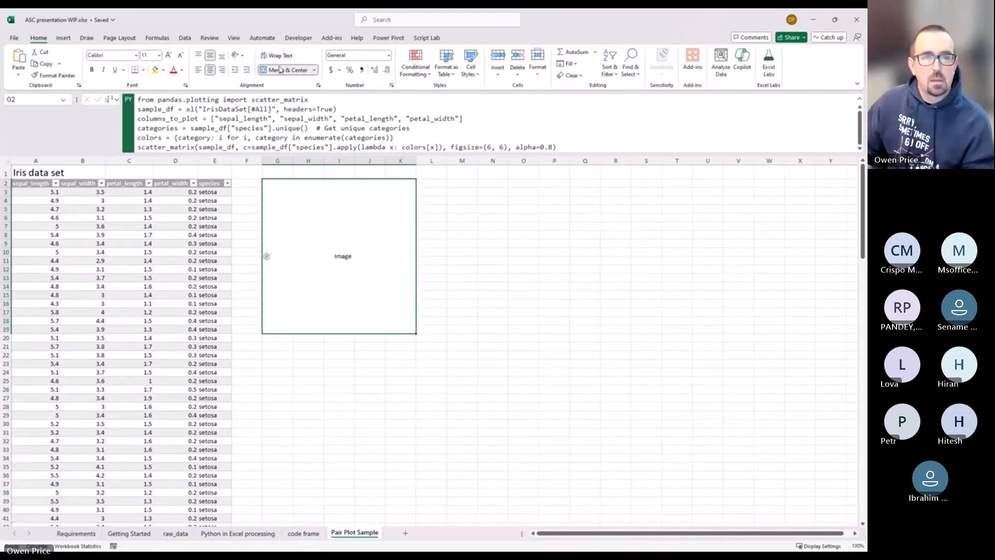
left_click(282, 188)
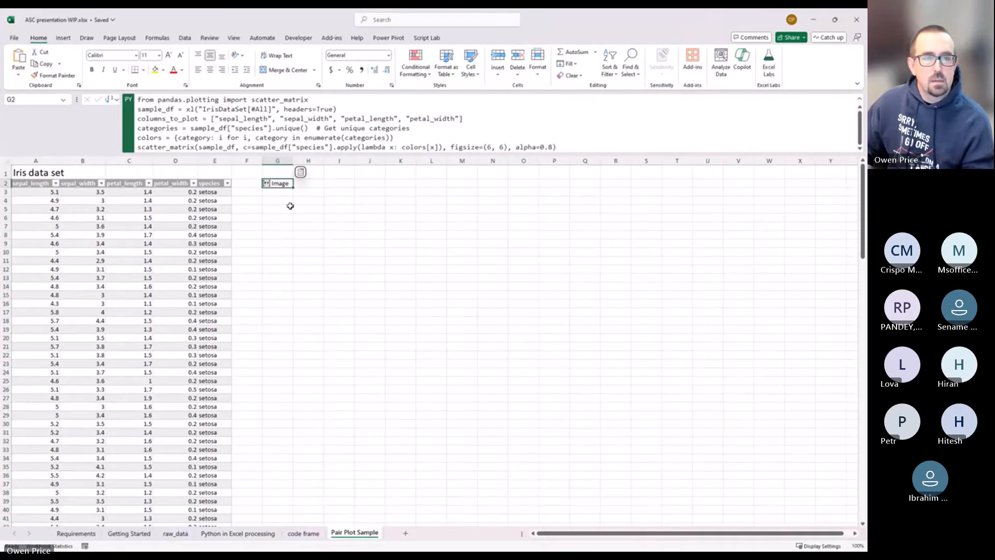
- Extract the image field from the Python object in G2 into cell H2
left_click(300, 173)
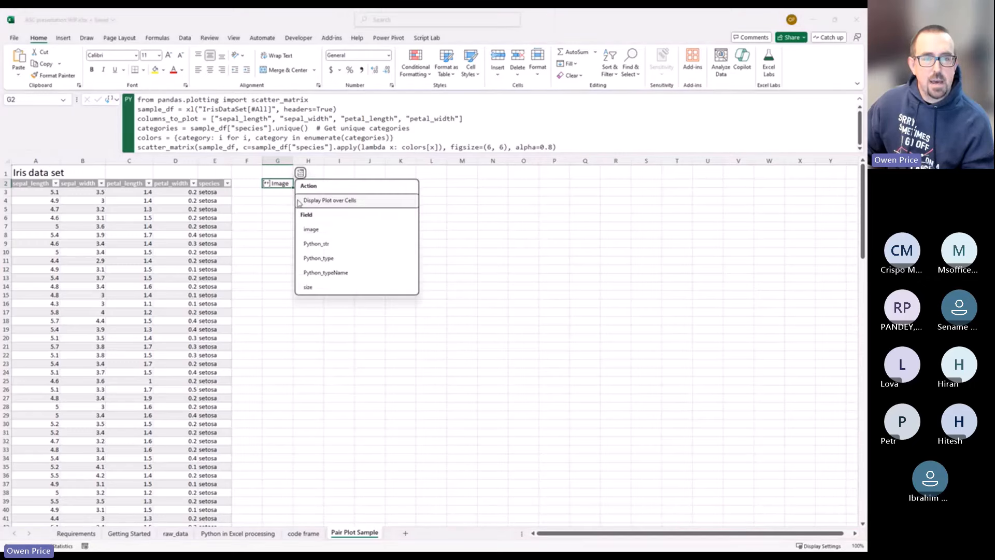
left_click(327, 200)
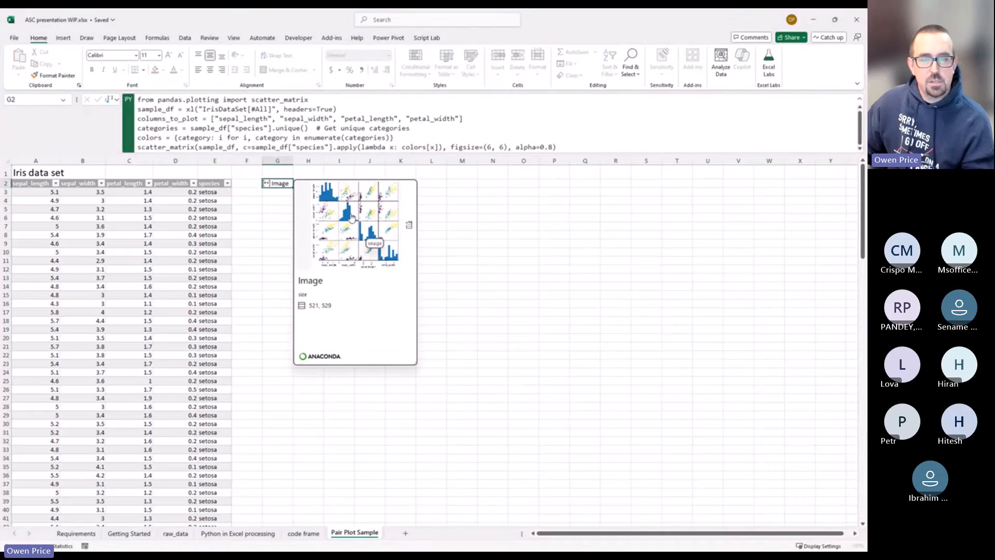
left_click(409, 228)
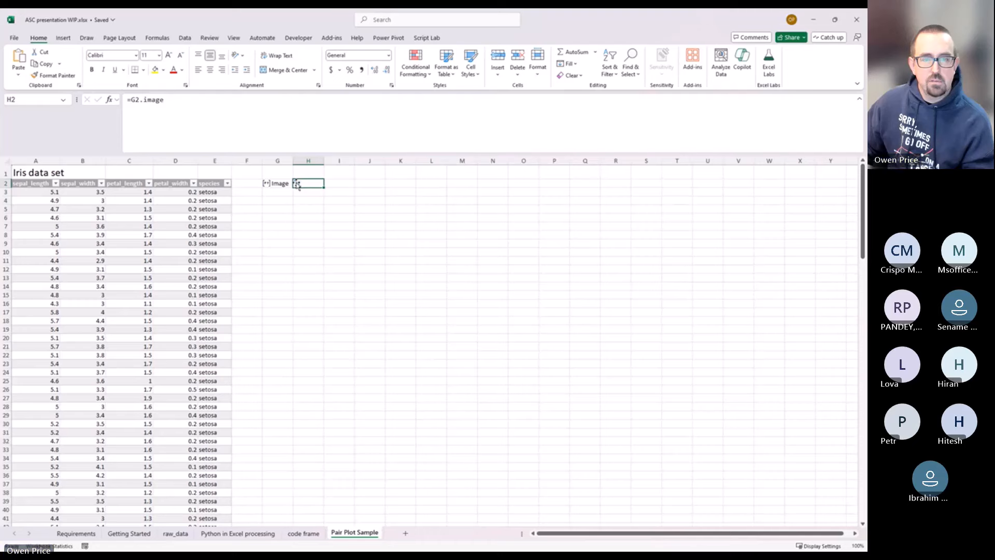
- Create a reference picture of the image in H2 and position it over about H9 to O37
right_click(305, 184)
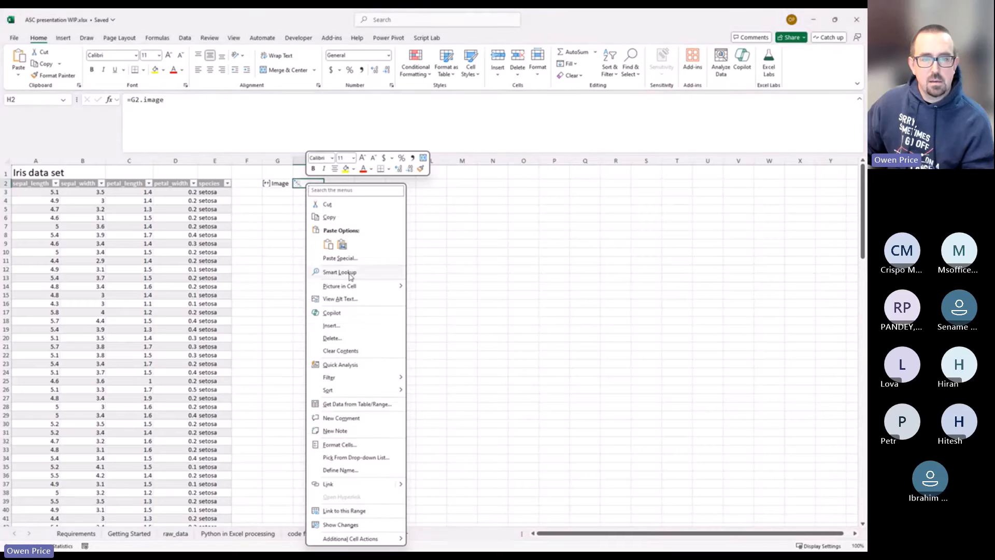
mouse_move(353, 287)
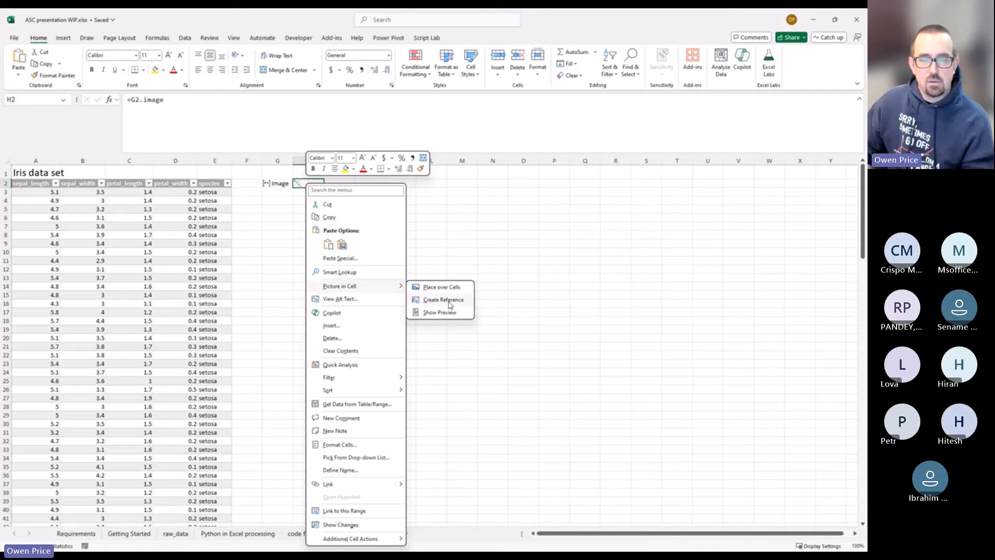
left_click(449, 302)
left_click_drag(448, 298, 440, 364)
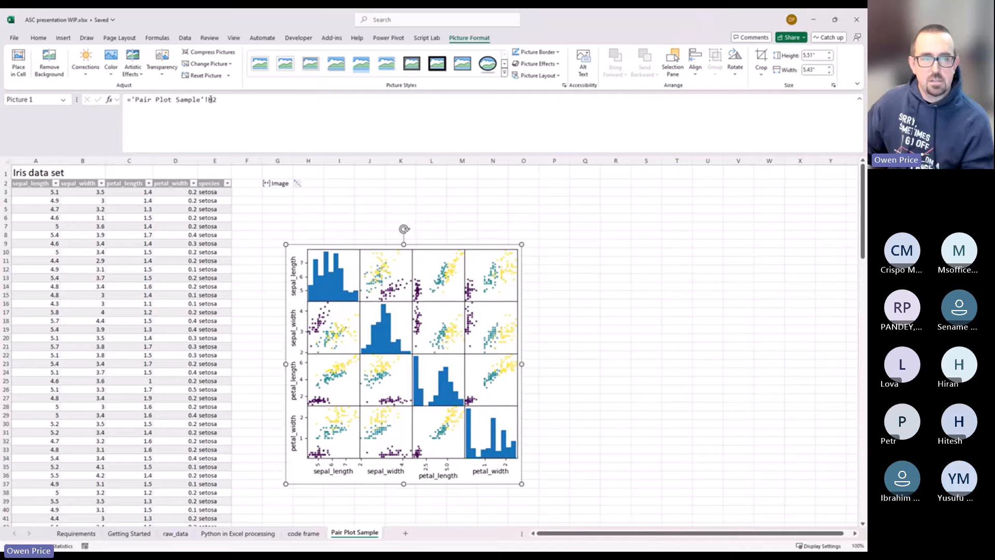
- Extract the size field from the image card of G2 into cell I2
left_click(274, 195)
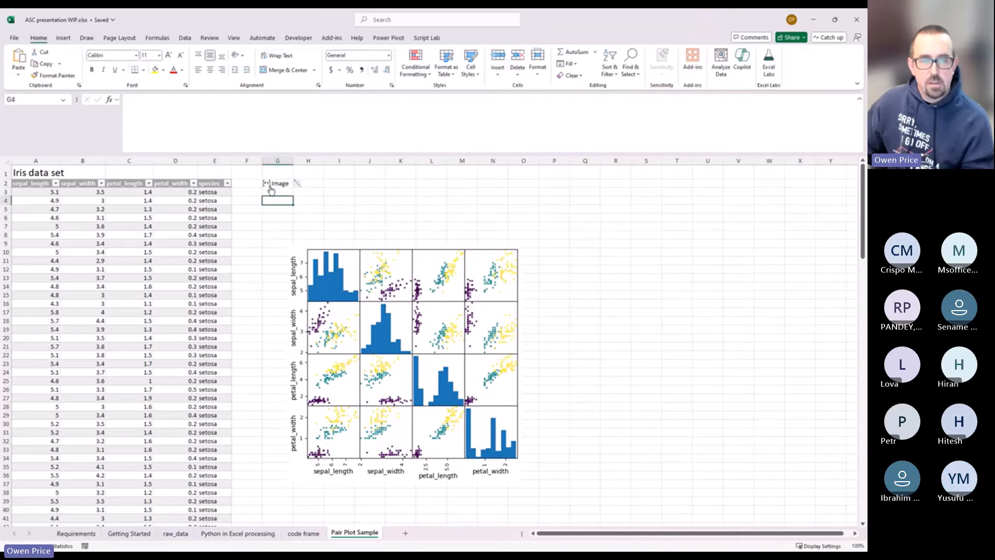
left_click(271, 183)
left_click(267, 184)
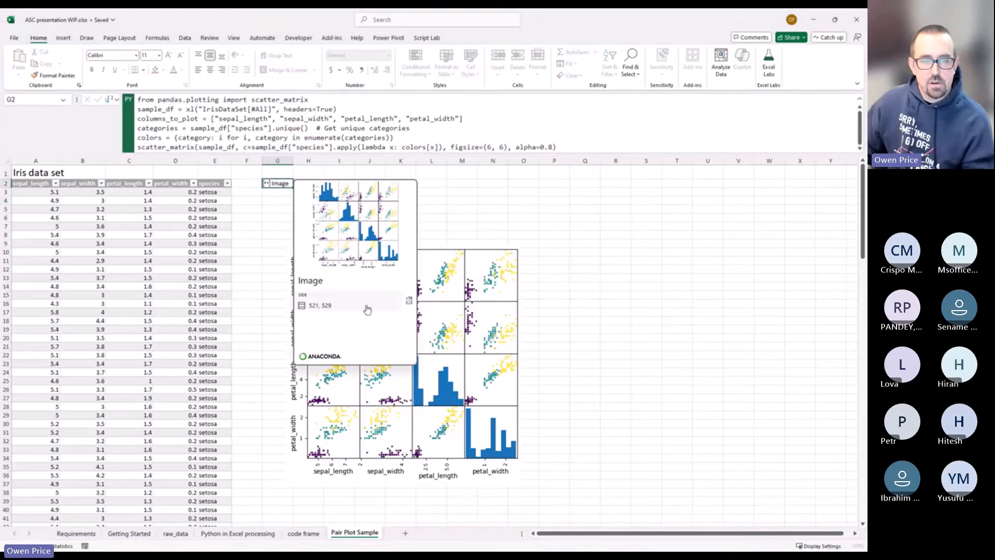
left_click(408, 305)
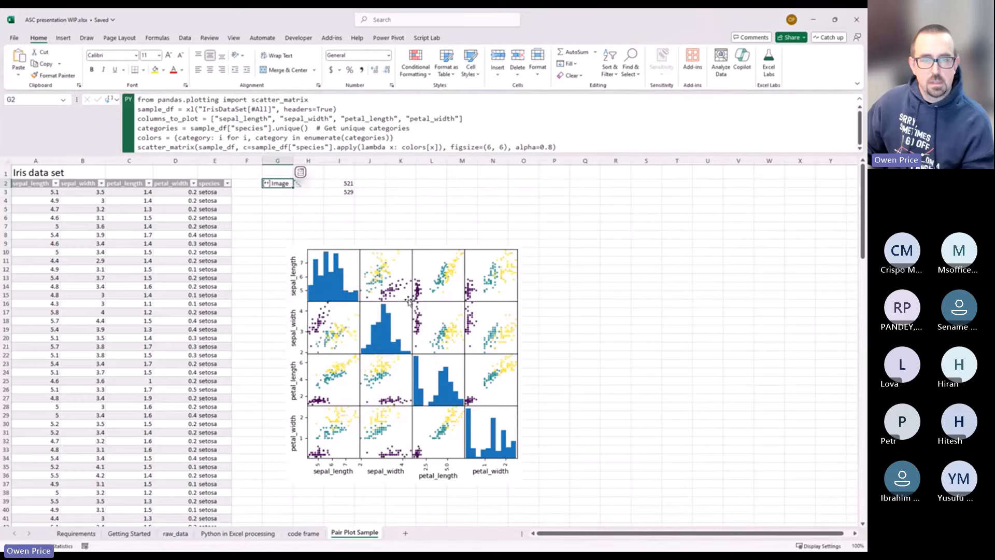
- Examine the size formula spilling across I2 and I3 and review the image card of G2
left_click(343, 182)
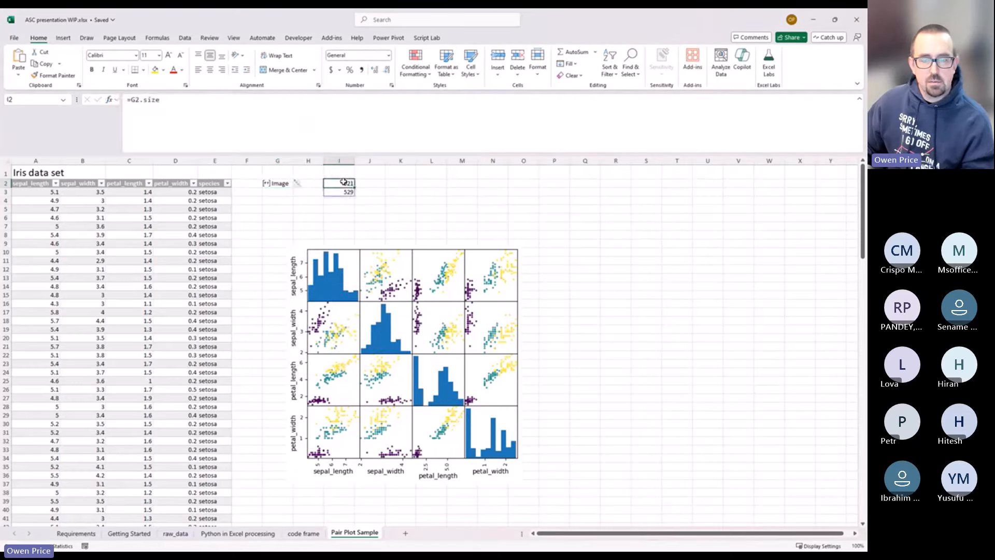
left_click(346, 191)
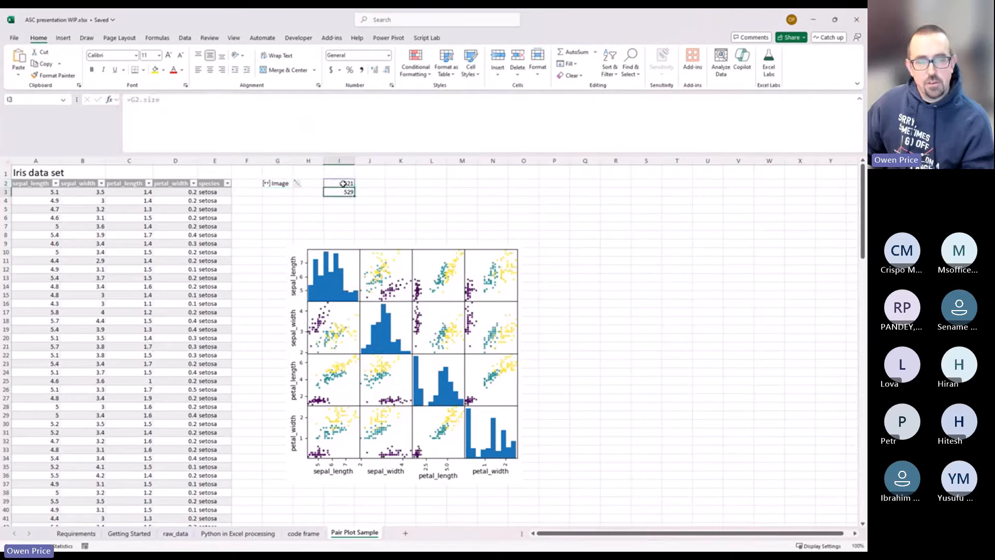
left_click(343, 183)
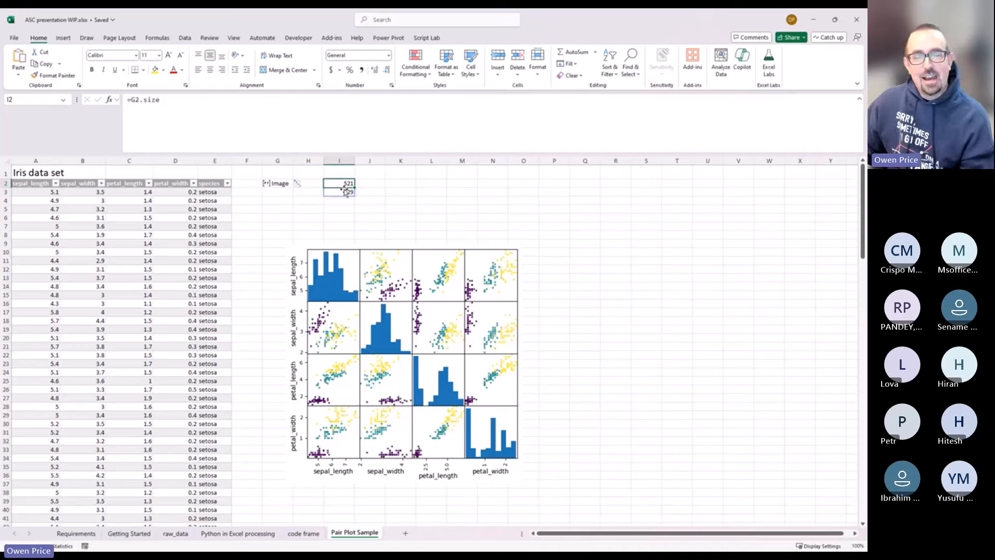
left_click(344, 190)
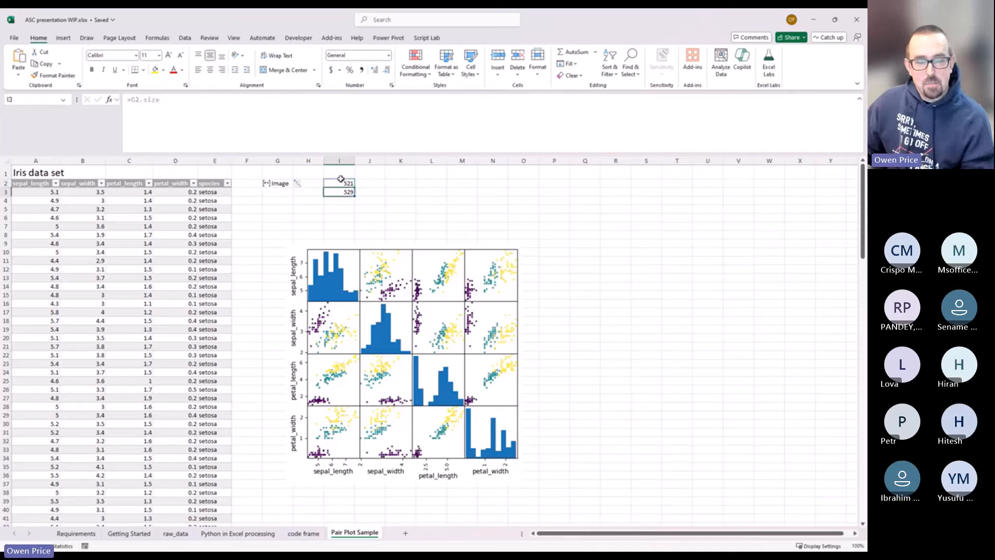
left_click(343, 183)
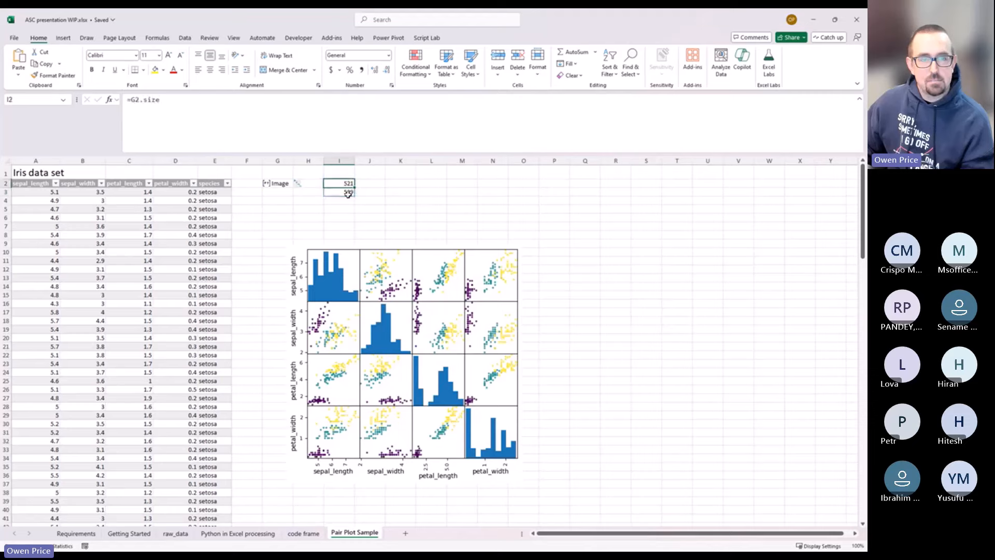
left_click(344, 192)
left_click(343, 183)
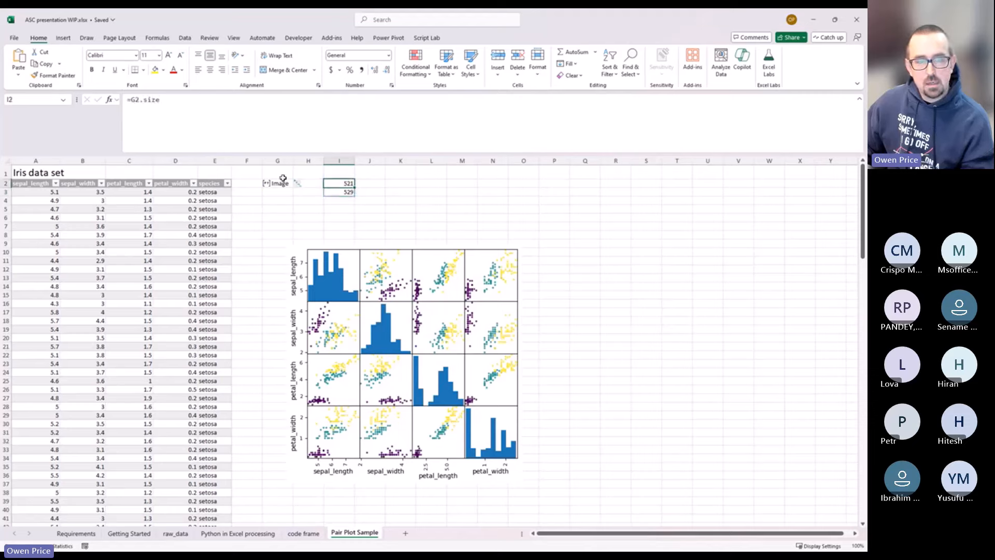
left_click(267, 184)
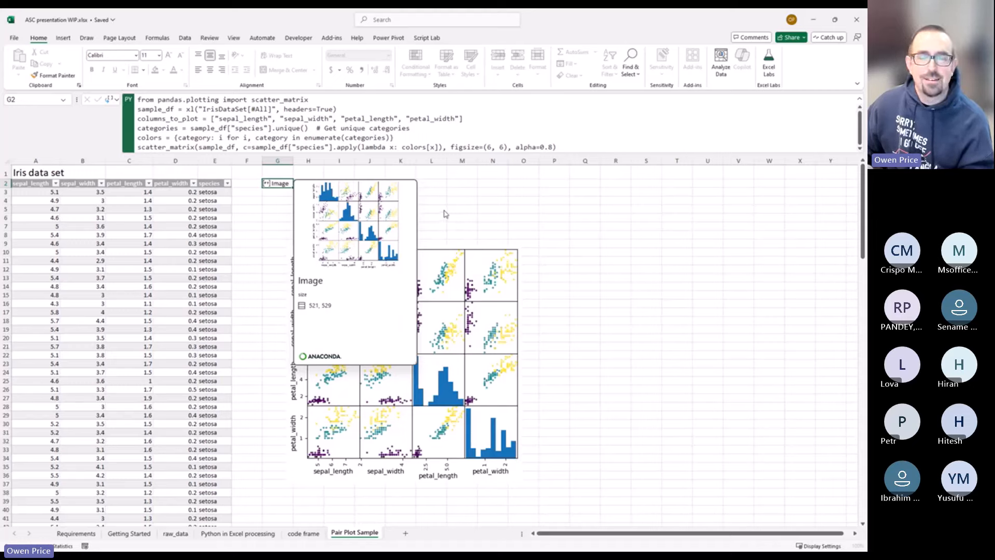
left_click(271, 194)
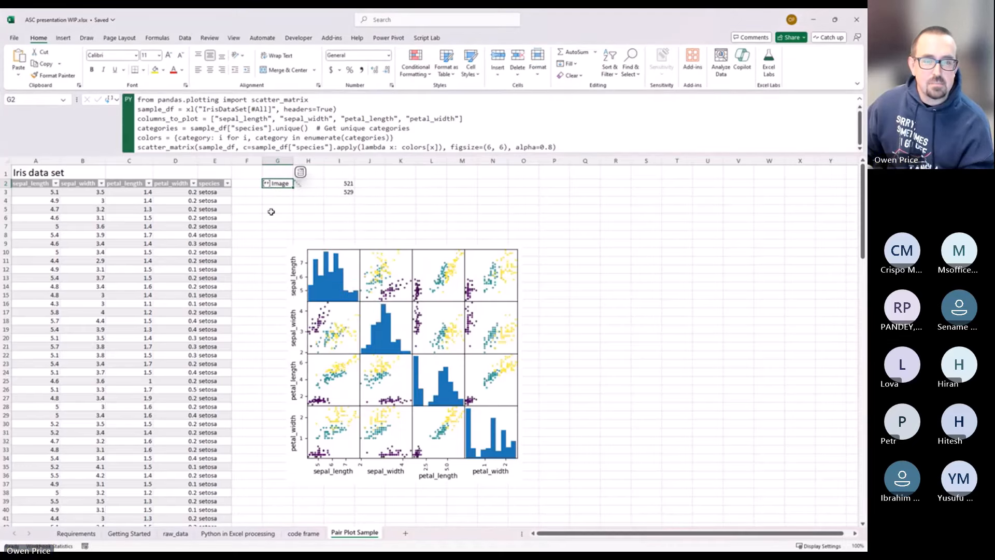
- Delete the reference picture linked to H2
left_click(311, 185)
left_click(392, 264)
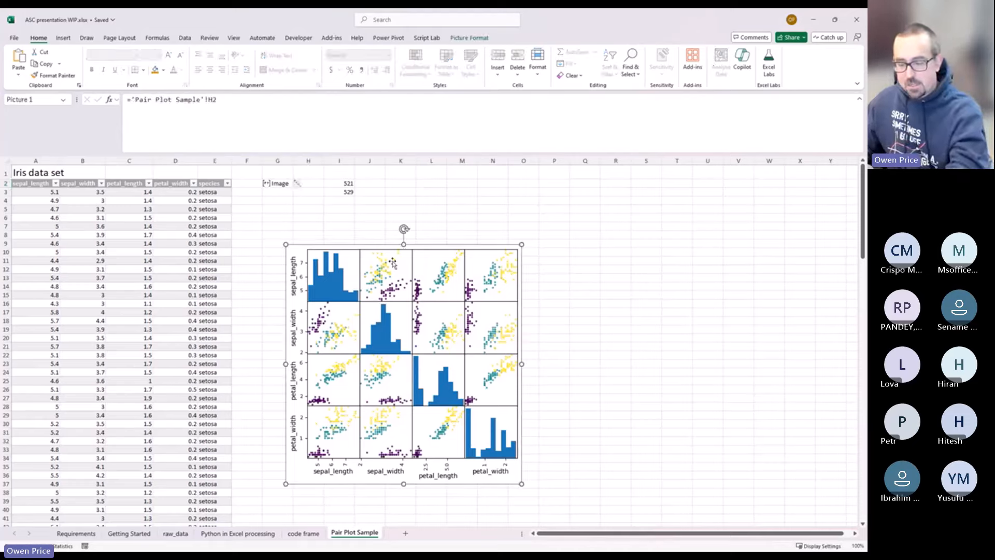
key("Delete")
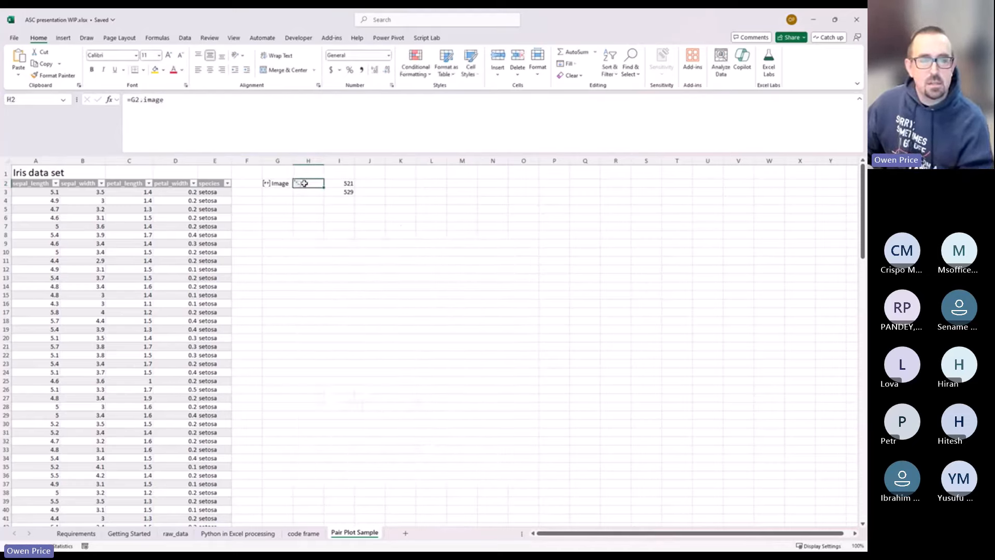
- Convert the in-cell picture in H2 to a floating picture with Place over Cells
left_click(311, 226)
left_click_drag(308, 172, 306, 180)
left_click(307, 181)
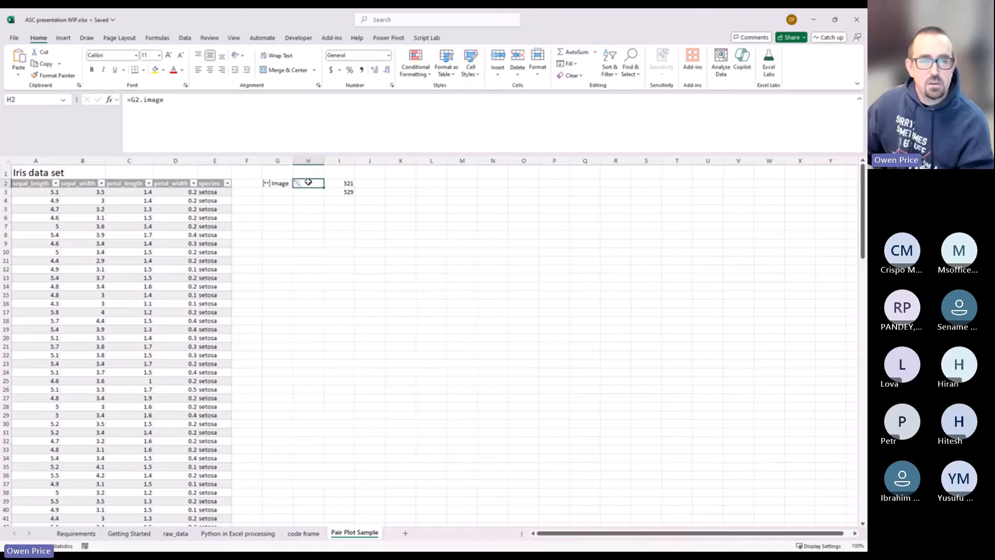
right_click(308, 183)
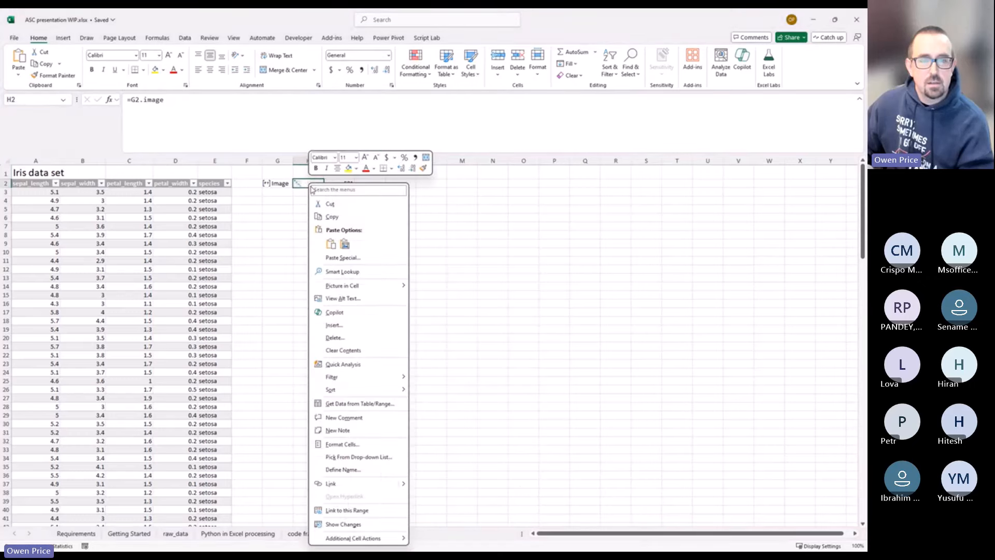
mouse_move(371, 287)
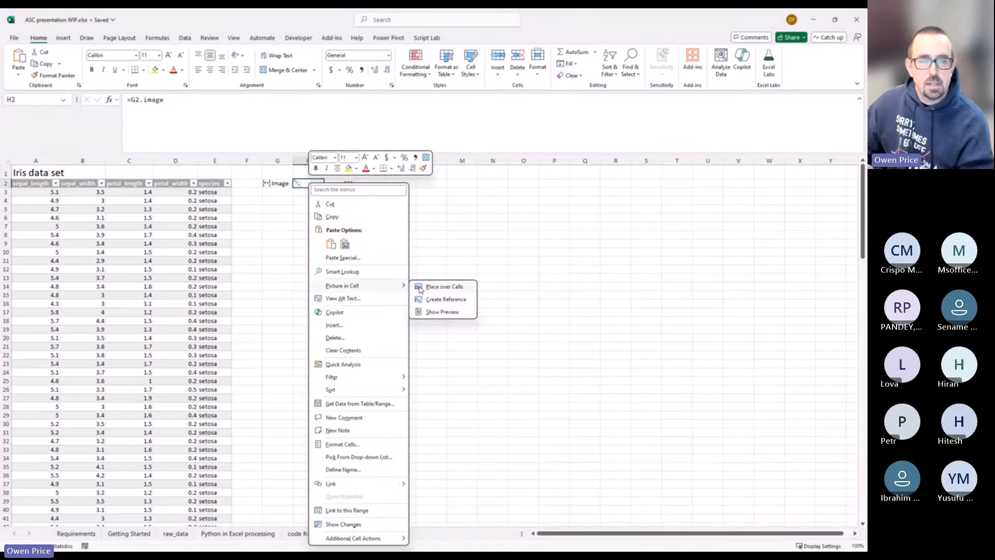
left_click(444, 287)
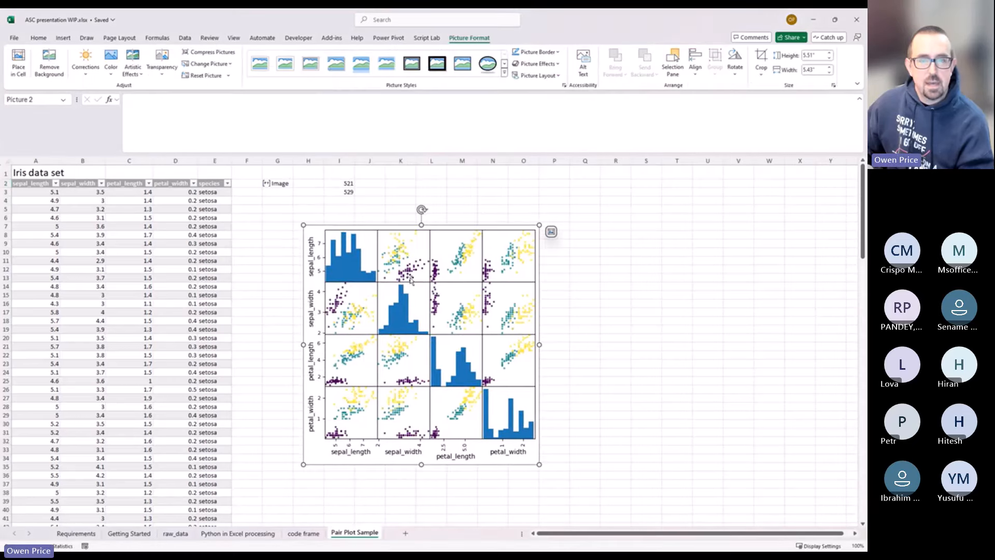
- Check cell H2, delete the floating pair plot picture, and undo both the deletion and the placement over cells
left_click(307, 182)
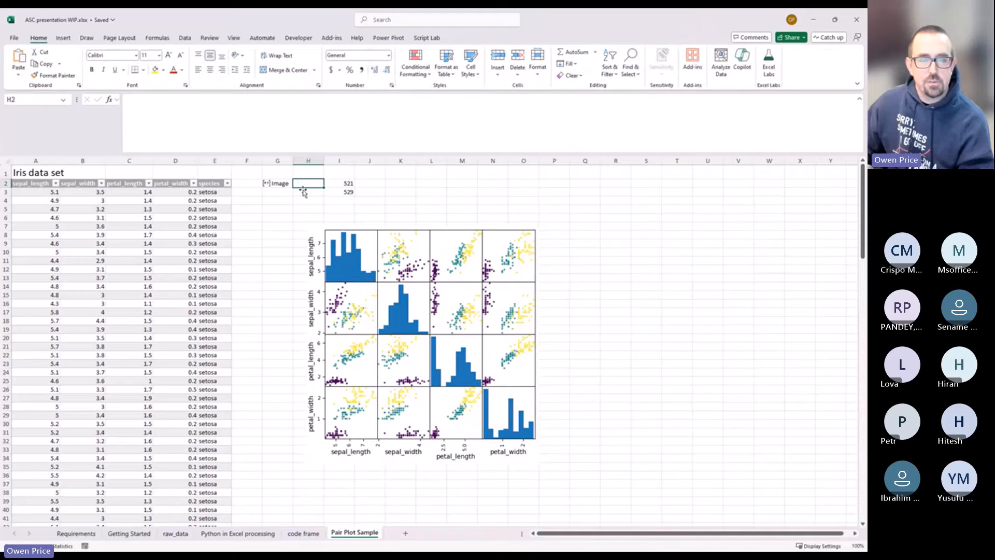
left_click(366, 263)
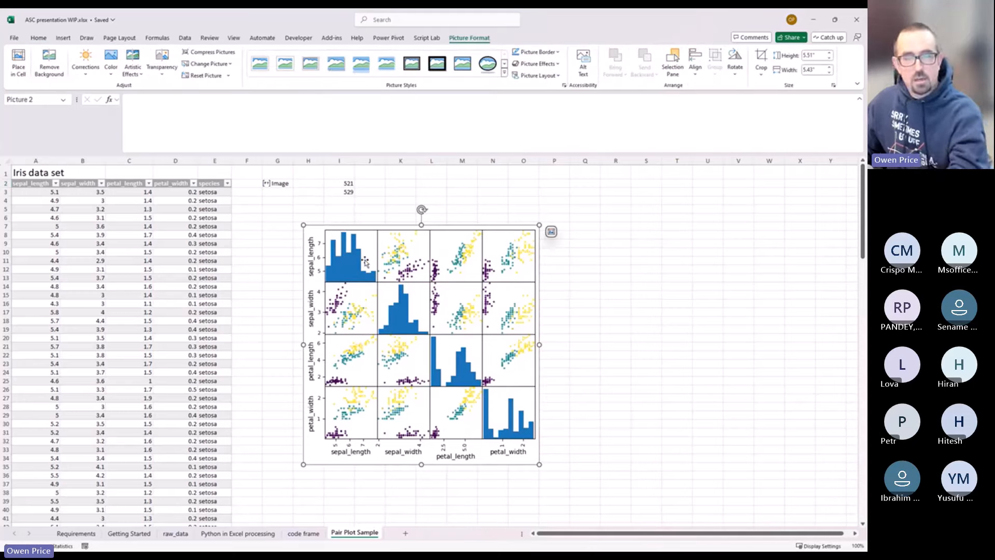
key("Delete")
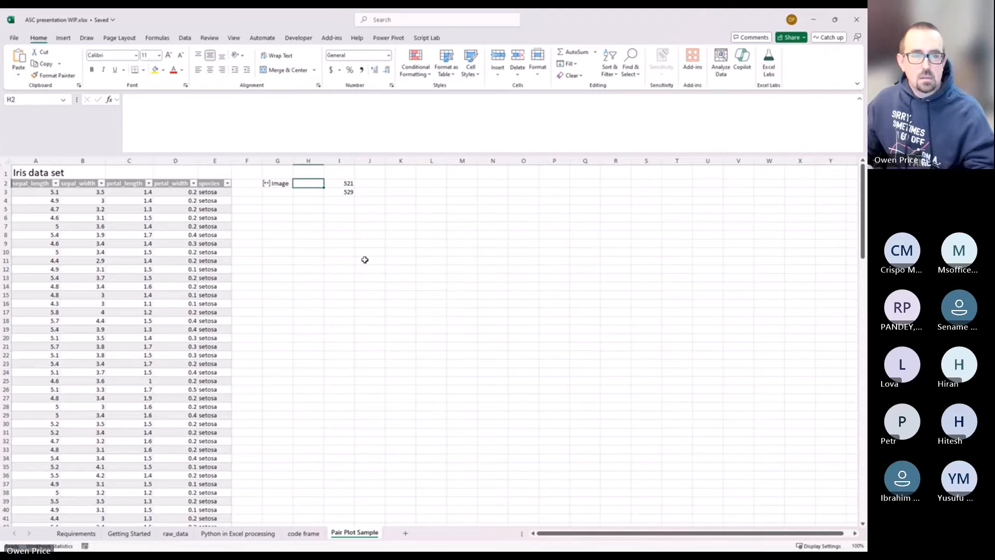
key("ctrl+z")
key("ctrl+z")
- Show the preview of the in-cell picture in H2
right_click(311, 184)
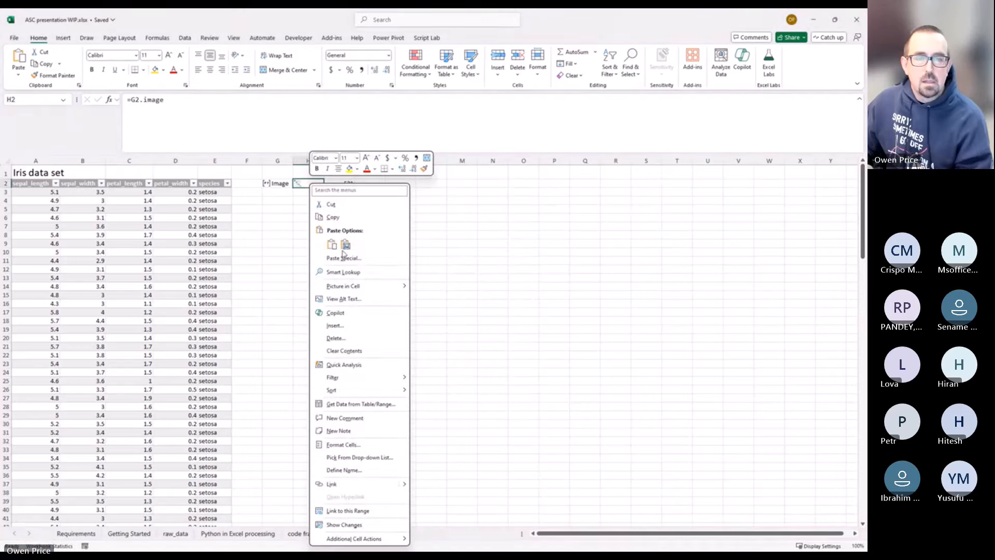
mouse_move(353, 288)
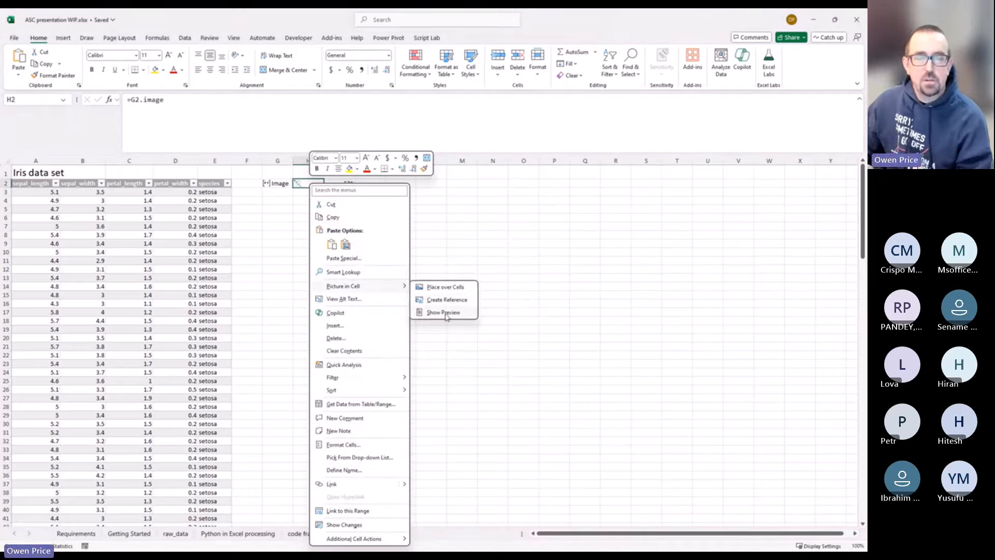
left_click(444, 312)
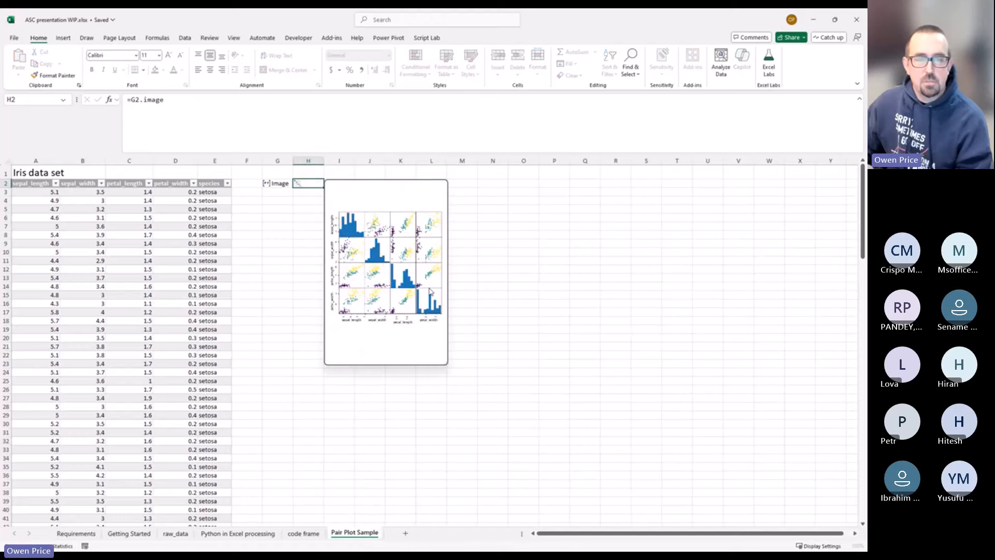
- Close the picture preview and clear the image formula in H2 and the image size formula in I2
left_click(306, 205)
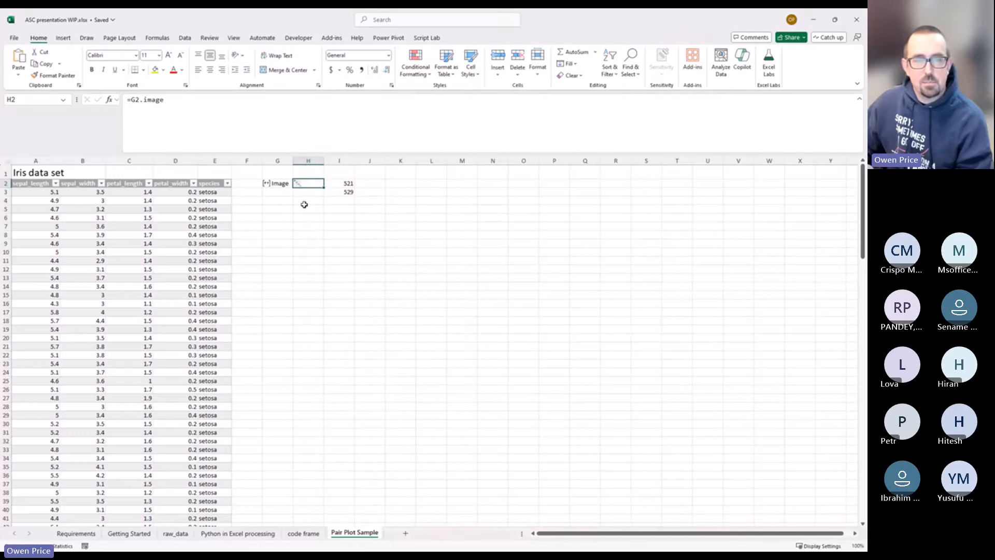
key("Delete")
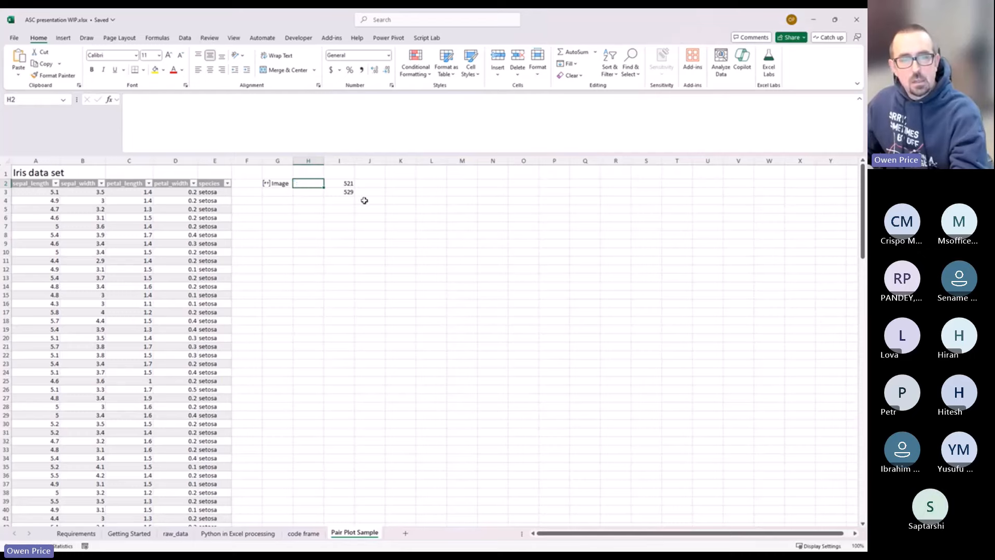
left_click(348, 183)
key("Delete")
left_click(342, 218)
- Switch the Python output of cell G2 to an Excel value so the pair plot becomes an in-cell picture
left_click(280, 182)
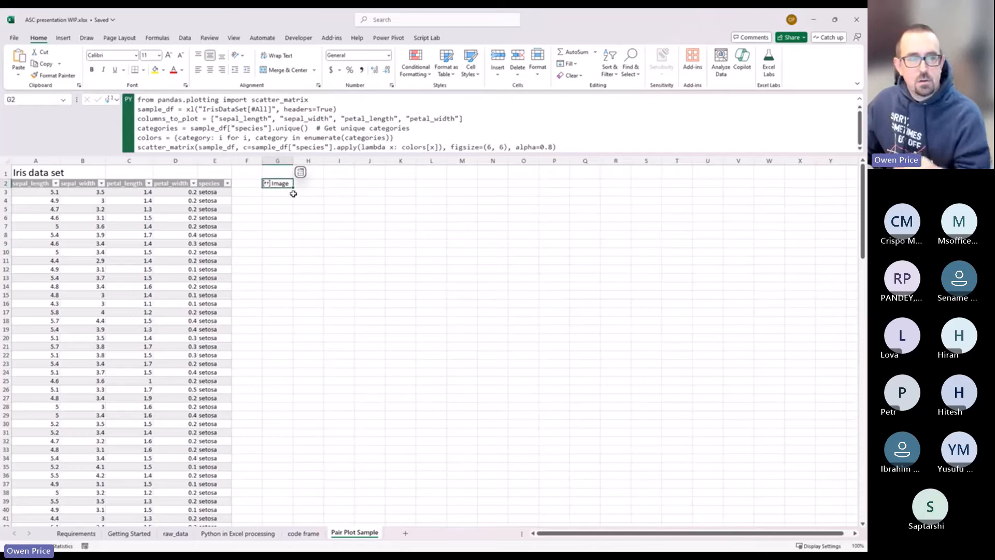
left_click(110, 99)
left_click(136, 139)
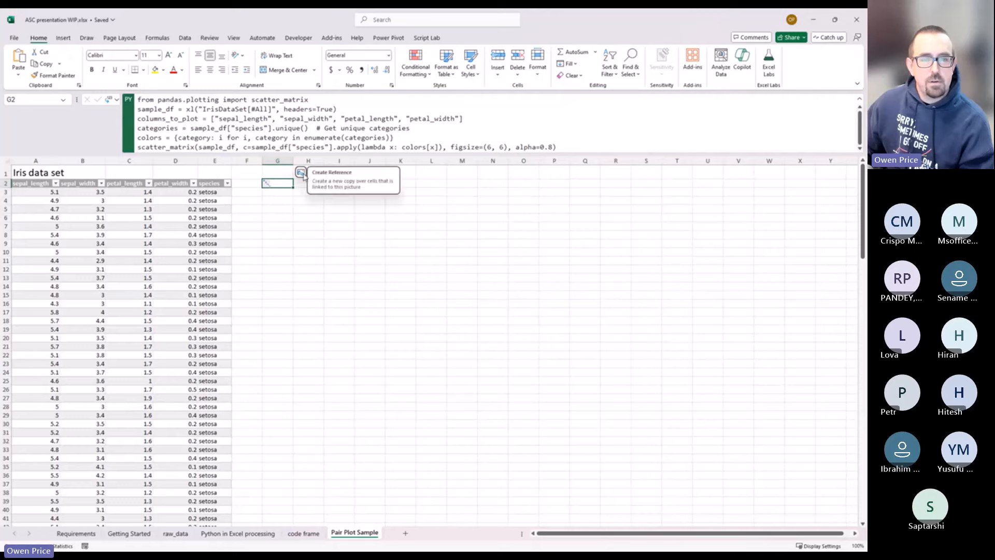
- Create a floating reference picture of the pair plot in G2 and move it to around columns P to V
left_click(302, 173)
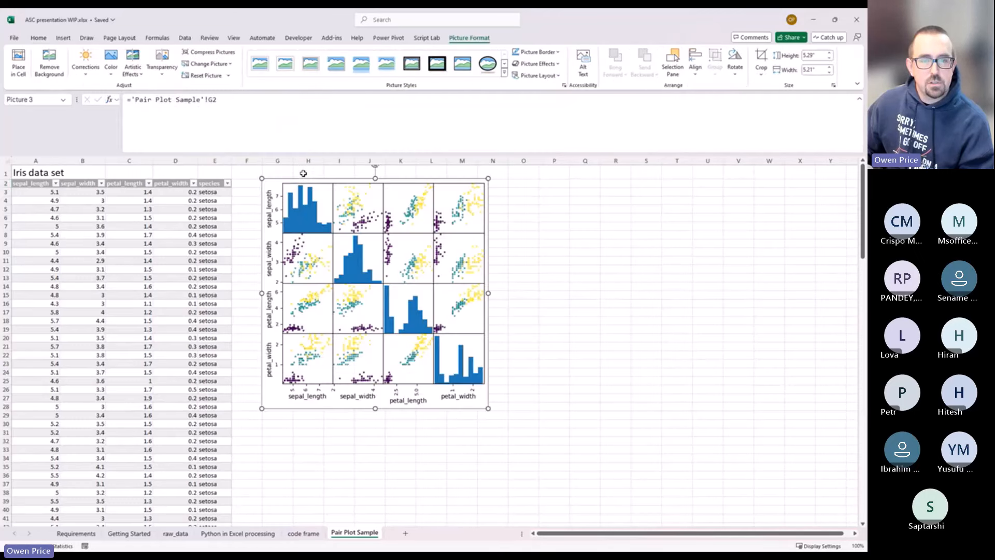
left_click_drag(309, 186, 592, 251)
- Compare the Python code in G2 with the floating picture's cell reference and delete the floating picture
left_click(279, 182)
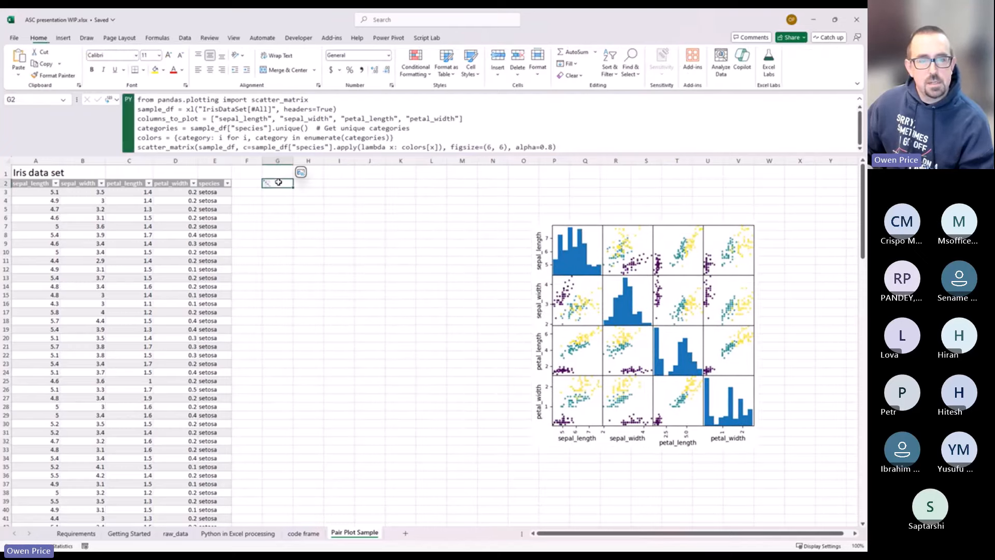
left_click(635, 280)
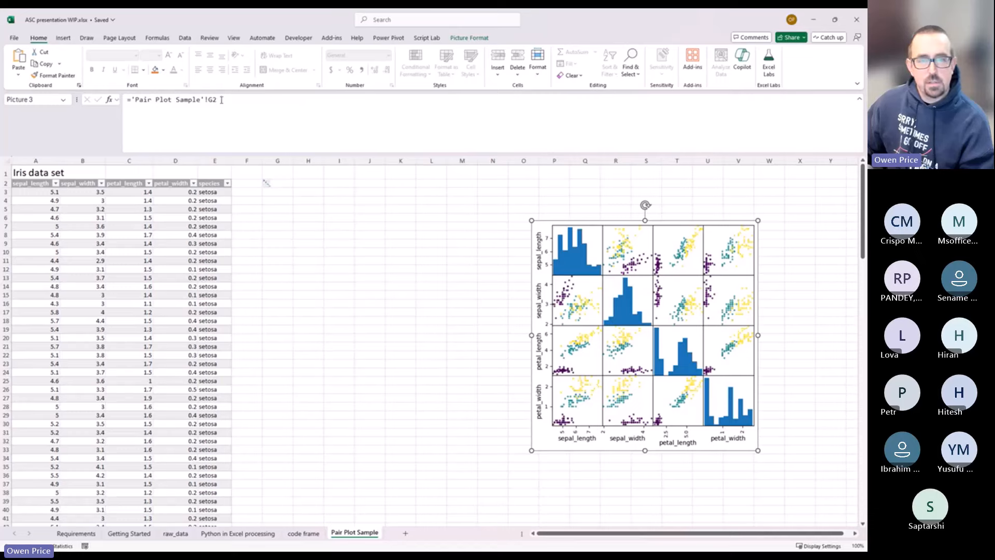
left_click_drag(217, 100, 126, 99)
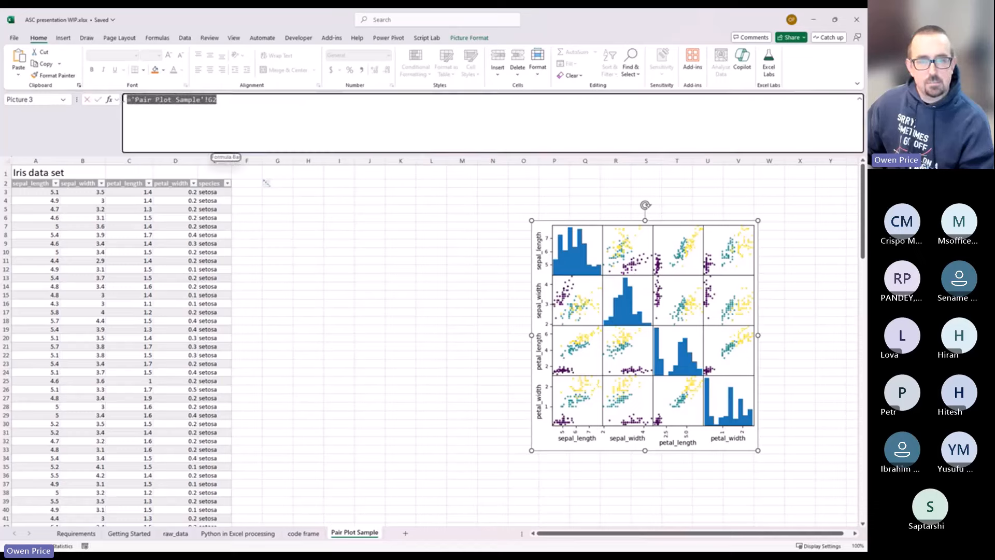
key("Escape")
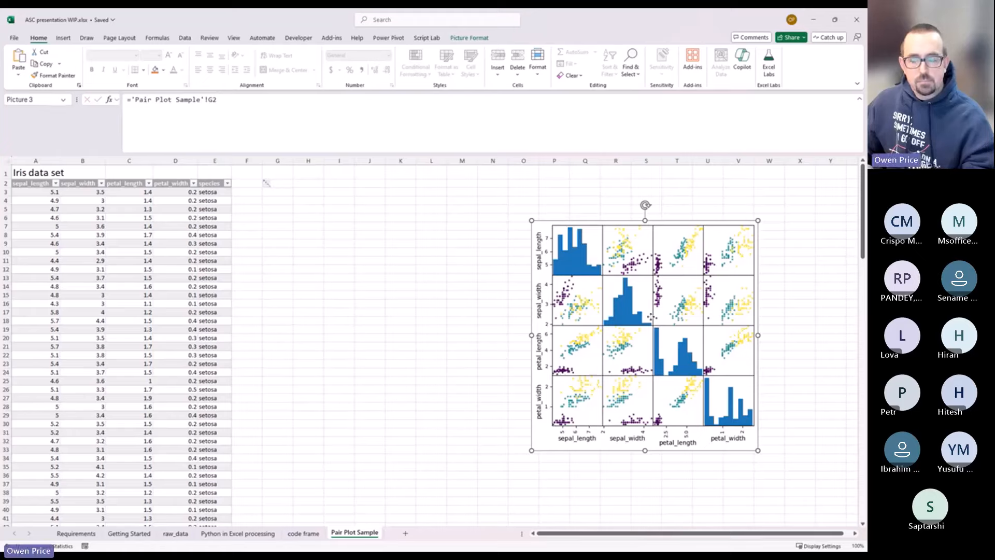
key("Delete")
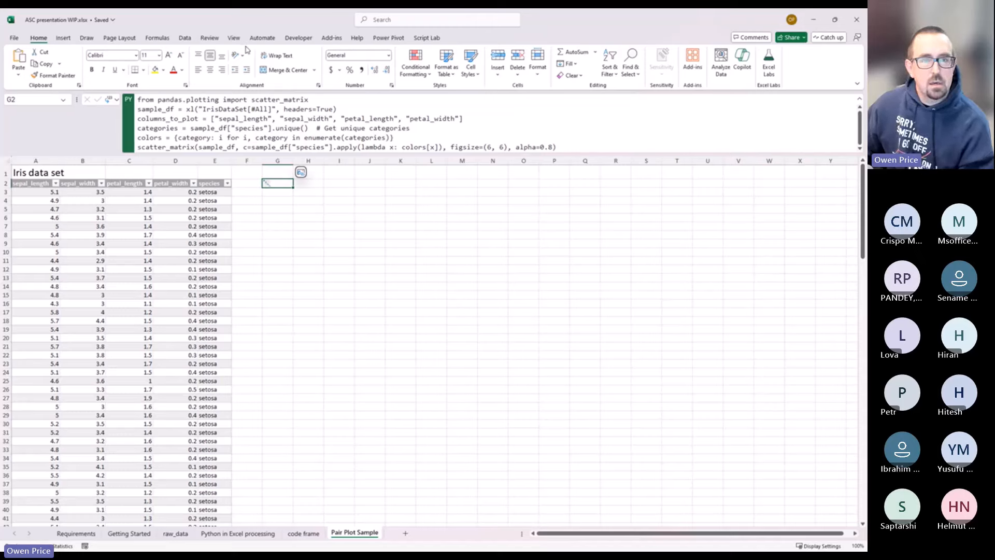
- Open the Python Initialization settings and widen their pane until the code lines fit
left_click(162, 39)
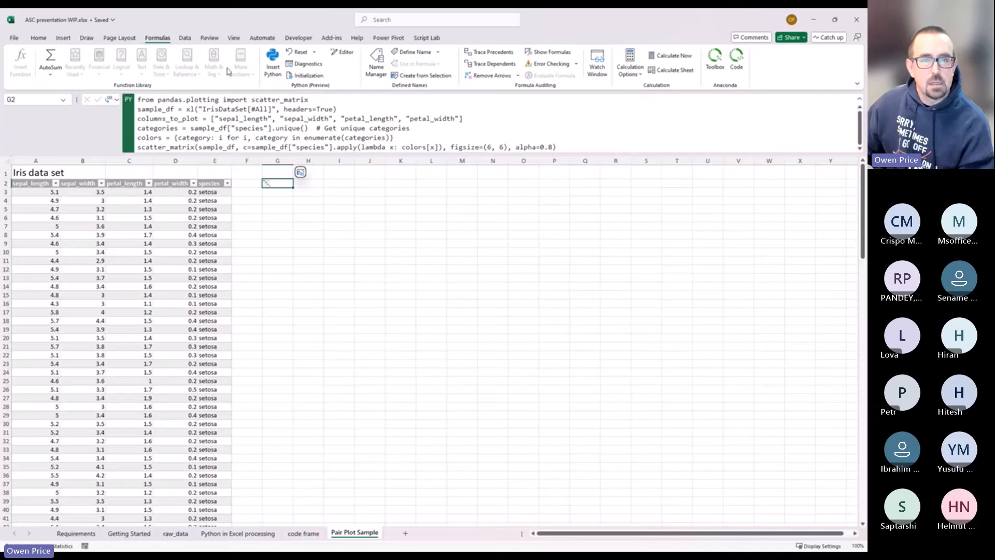
left_click(314, 78)
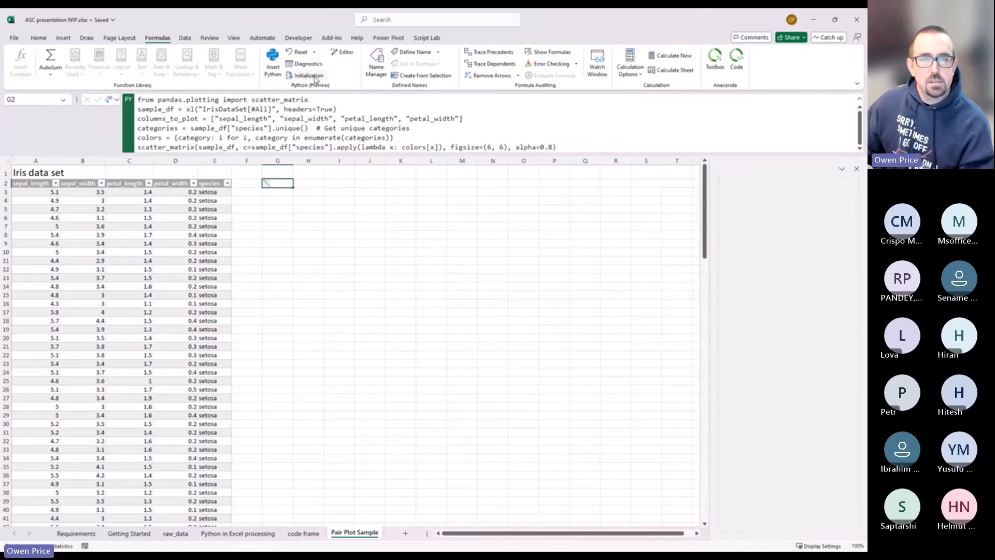
left_click_drag(720, 304, 390, 290)
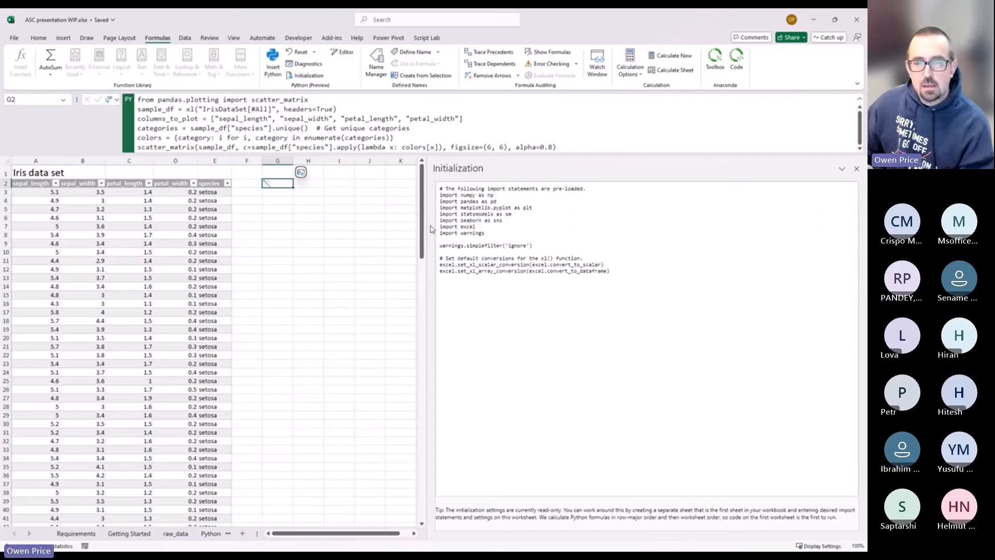
- Examine the preloaded import statements and default xl() conversions in the Initialization code, including numpy and pandas, and close the pane
left_click_drag(643, 280, 445, 188)
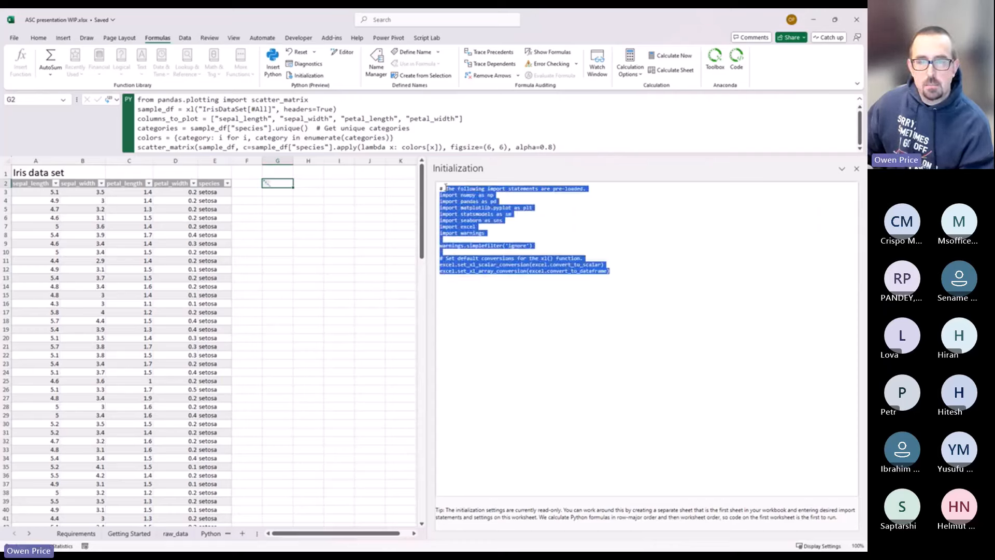
left_click(513, 231)
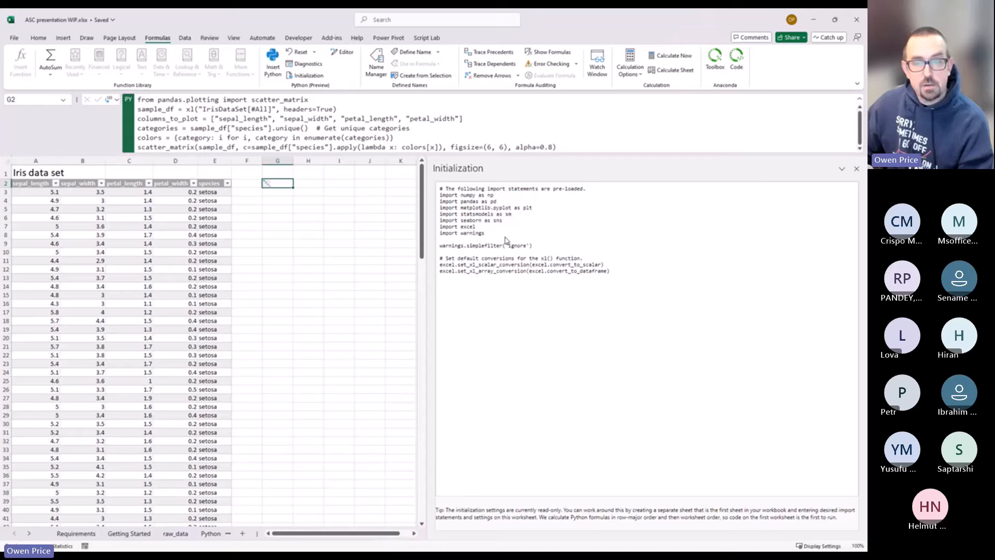
left_click_drag(500, 203, 454, 196)
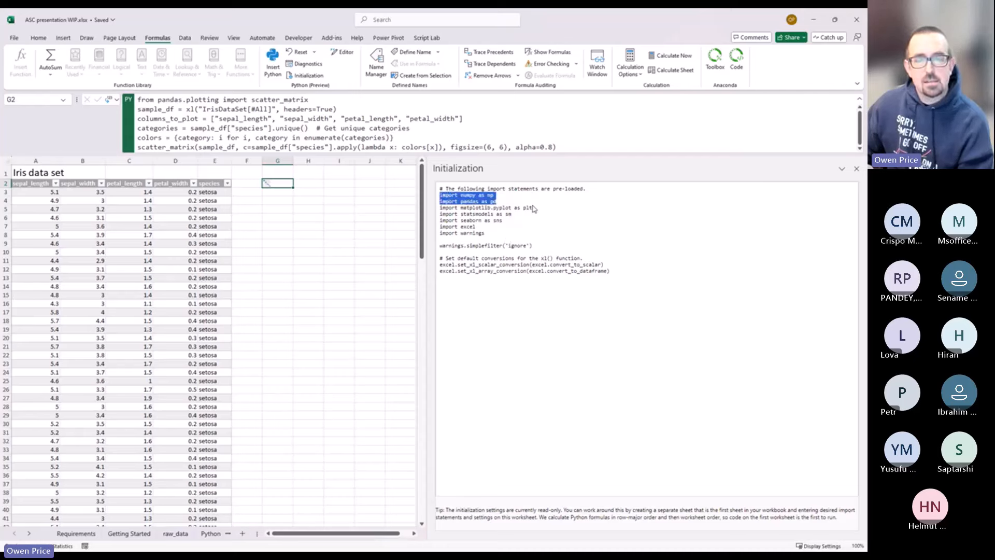
left_click_drag(498, 196, 442, 202)
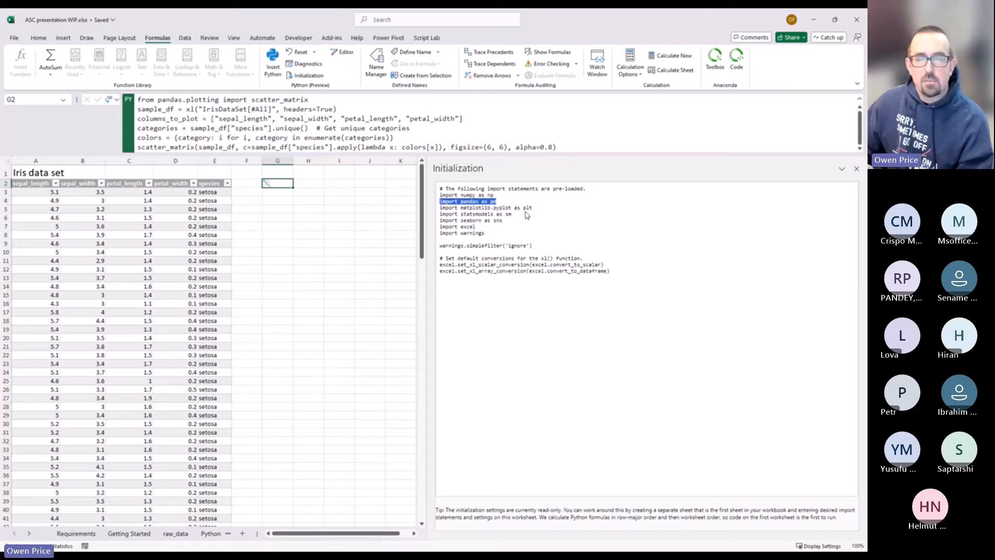
left_click_drag(513, 215, 500, 214)
left_click(509, 221)
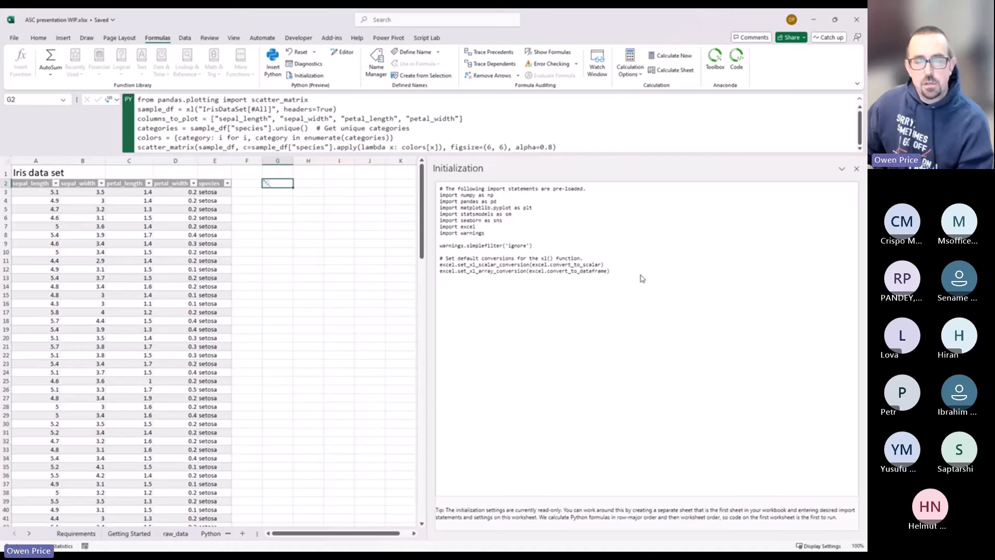
left_click_drag(643, 282, 408, 185)
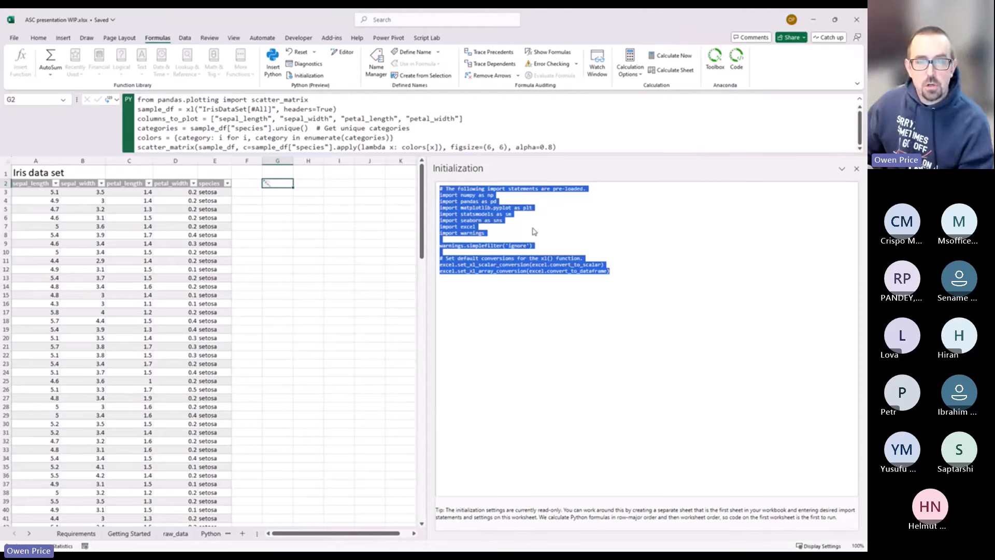
left_click_drag(495, 196, 440, 195)
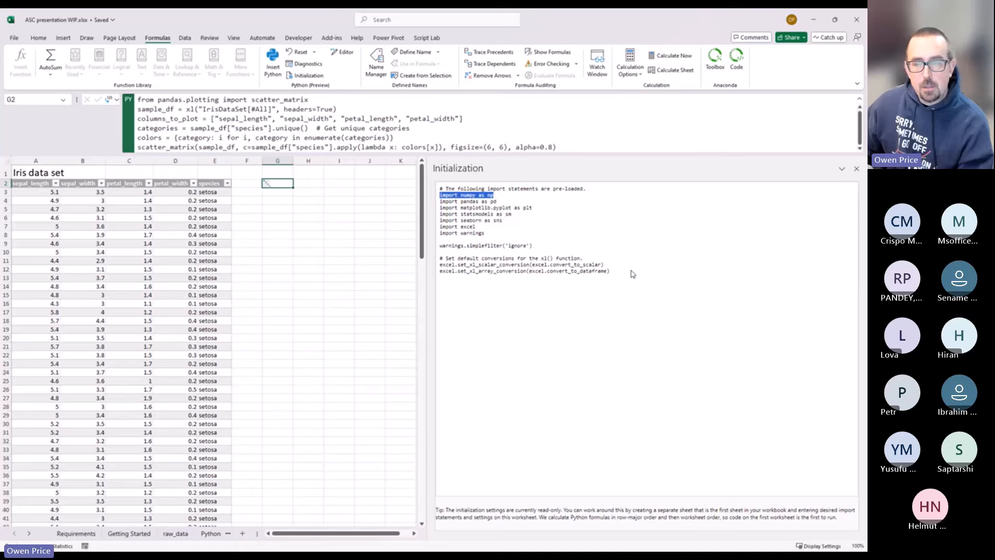
left_click_drag(632, 274, 424, 179)
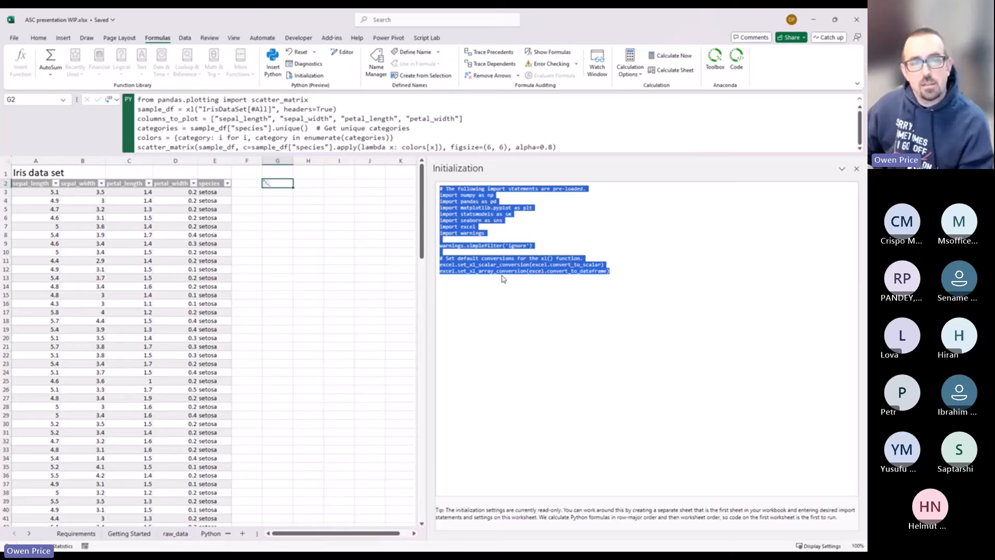
left_click(539, 236)
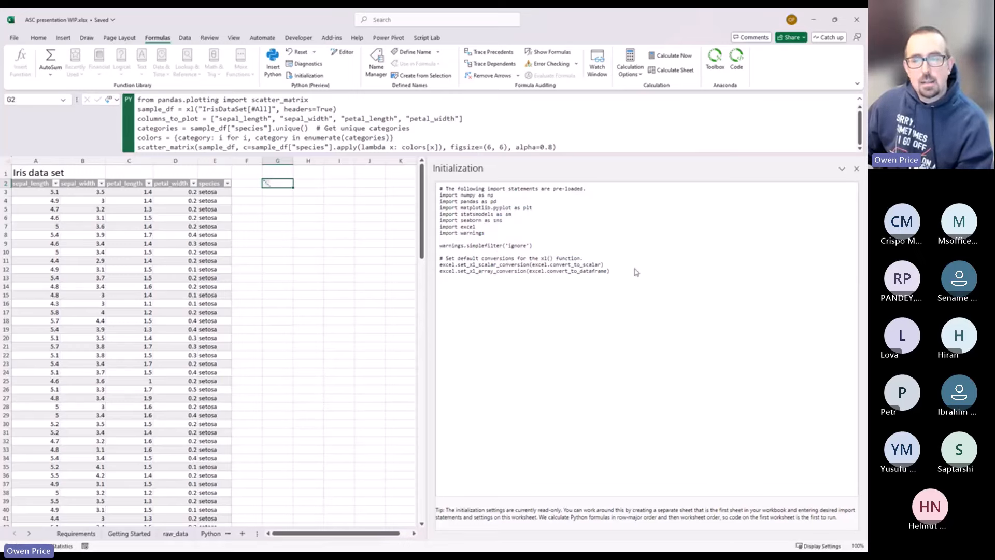
left_click_drag(637, 272, 410, 178)
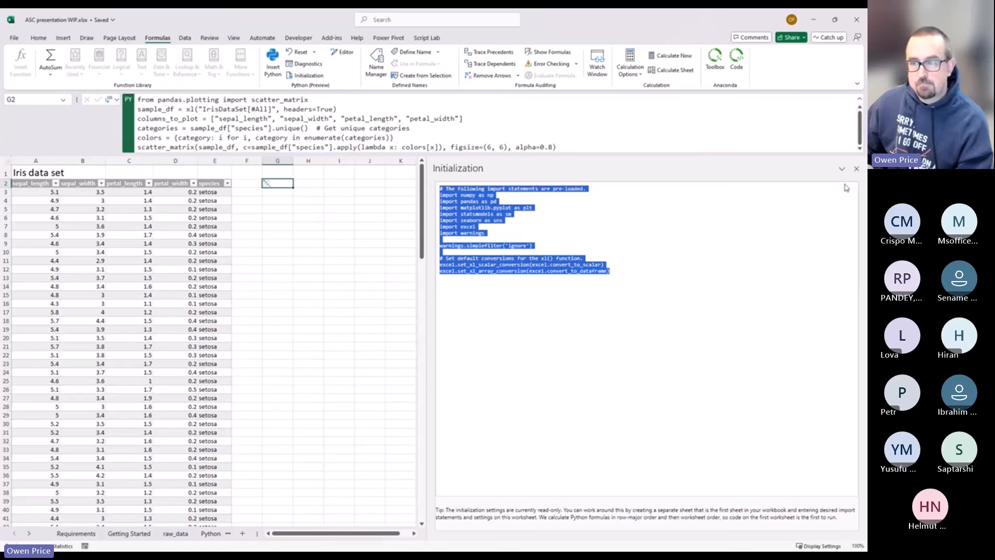
left_click(857, 169)
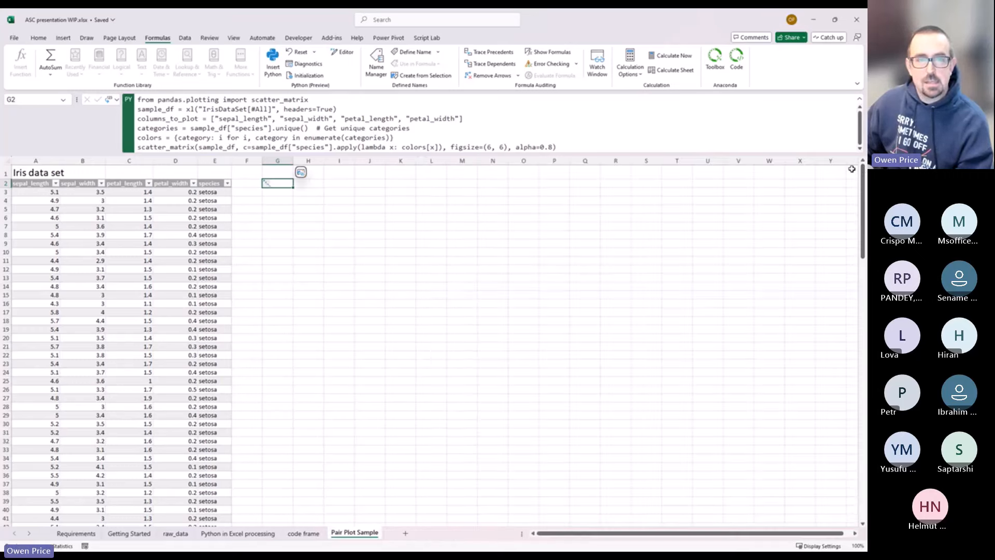
- Open the Python Diagnostics, widen the pane and go to the cell referenced by the AttributeError entry
left_click(309, 64)
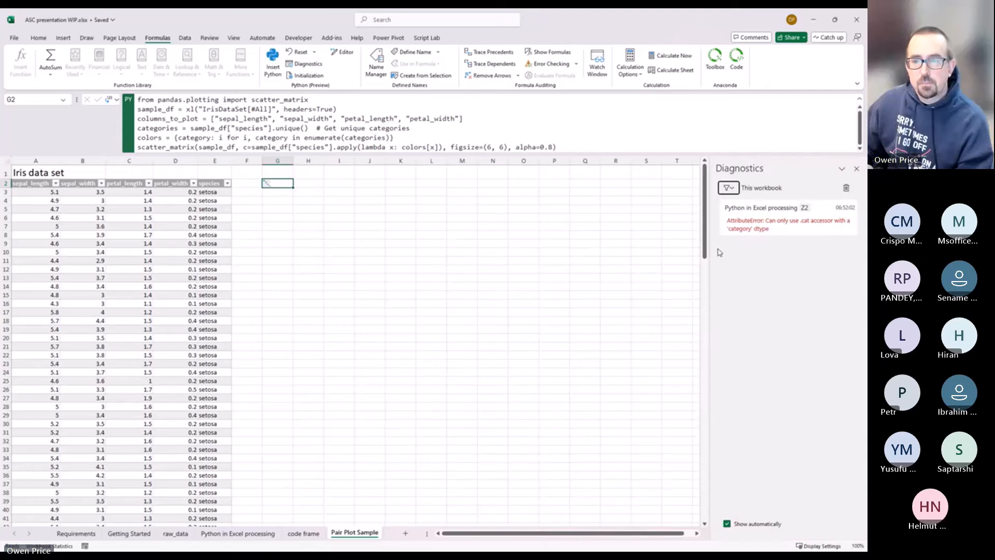
left_click_drag(711, 253, 469, 255)
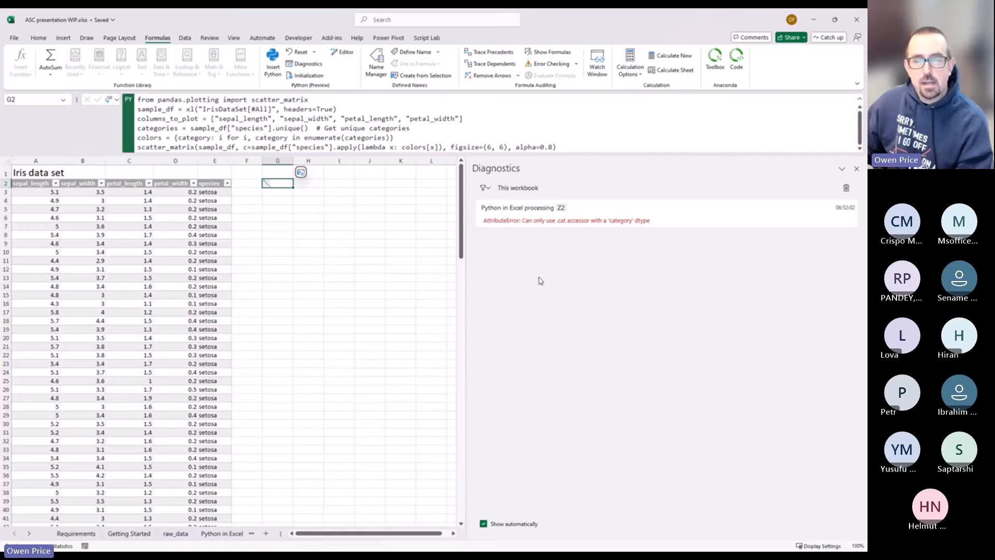
left_click(561, 208)
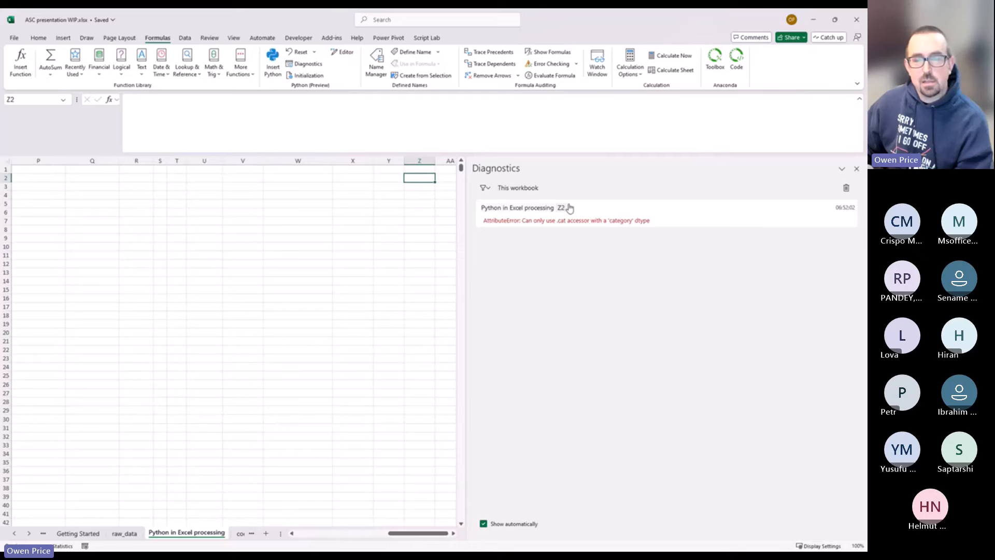
- Return to the Pair Plot Sample sheet, clear the diagnostics entries and close the Diagnostics pane
left_click(29, 533)
left_click(211, 533)
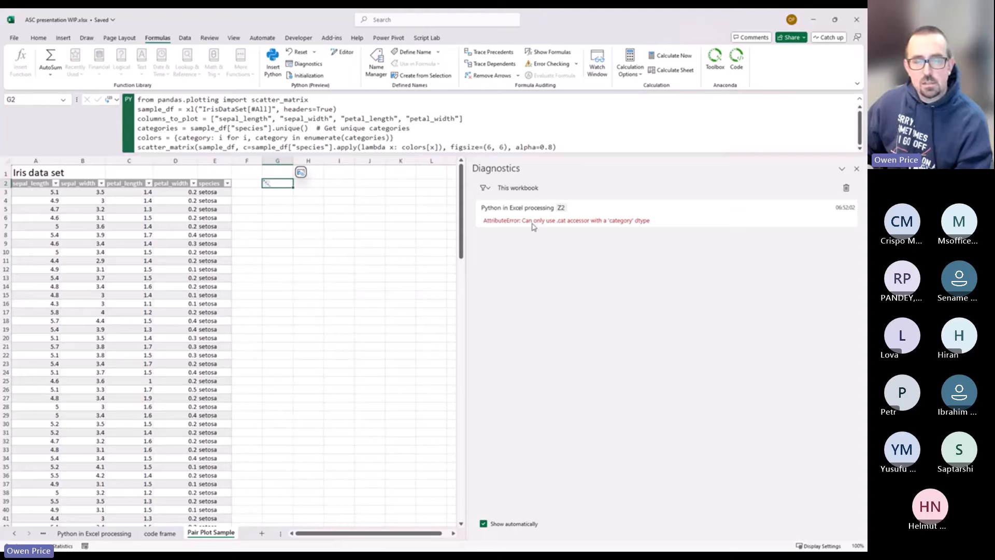
left_click(846, 189)
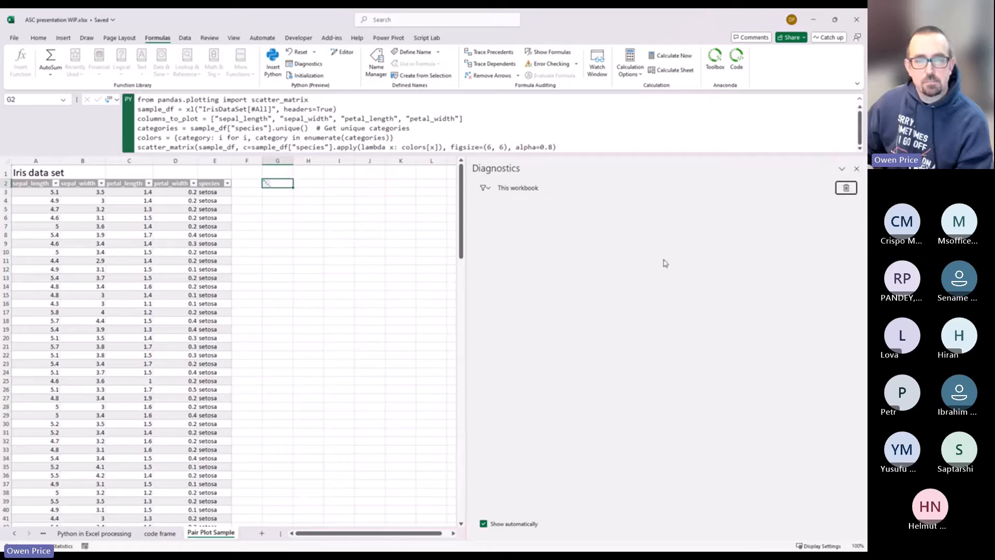
left_click(857, 169)
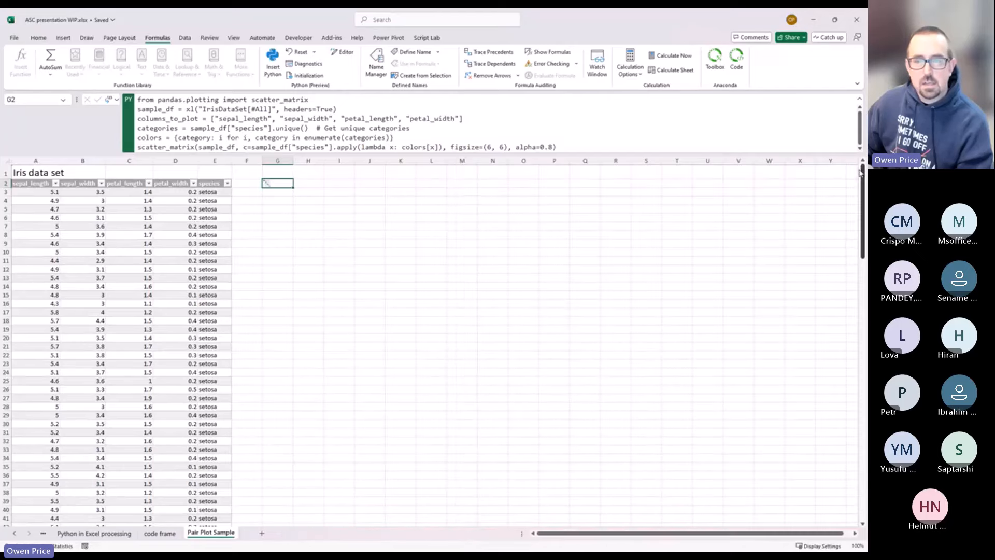
- Review the Python Reset and Reset Runtime options without running either
left_click(315, 53)
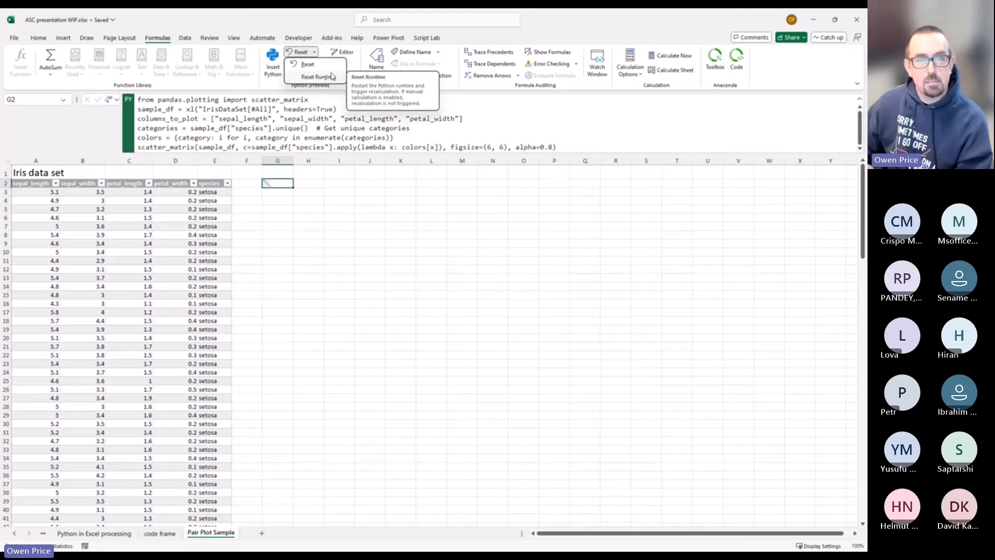
left_click(355, 71)
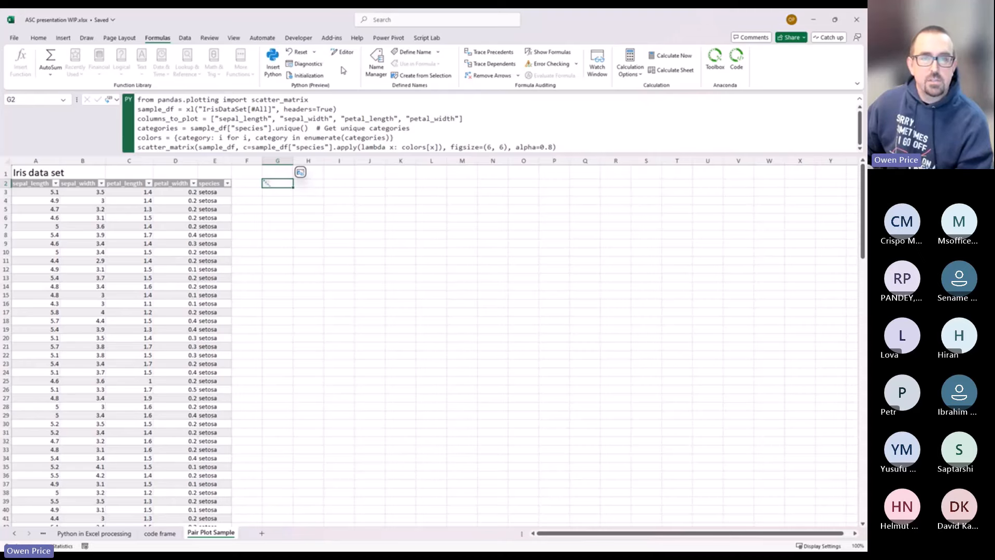
- Open the Python Editor, widen it to show the full G2 code and list its Python cell filter options
left_click(344, 51)
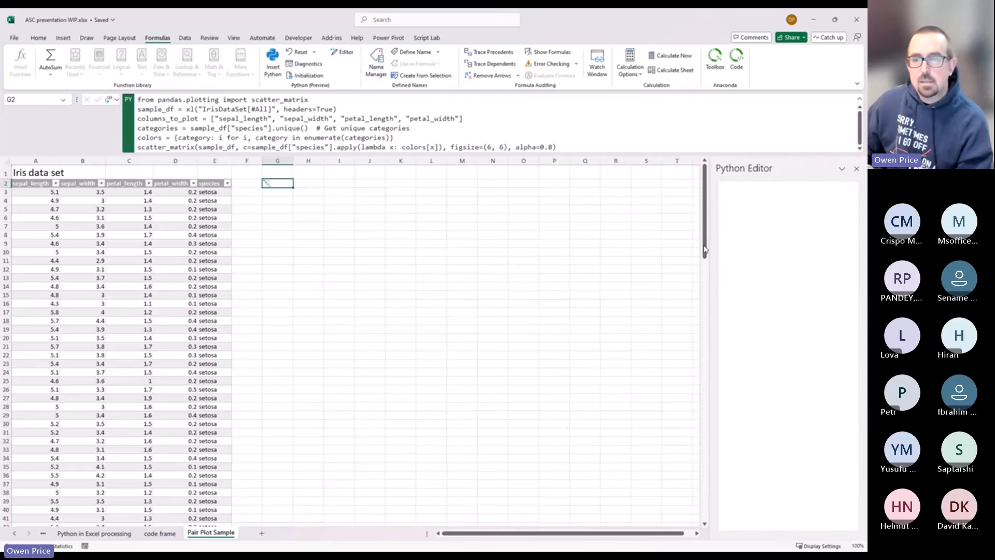
left_click_drag(714, 249, 378, 238)
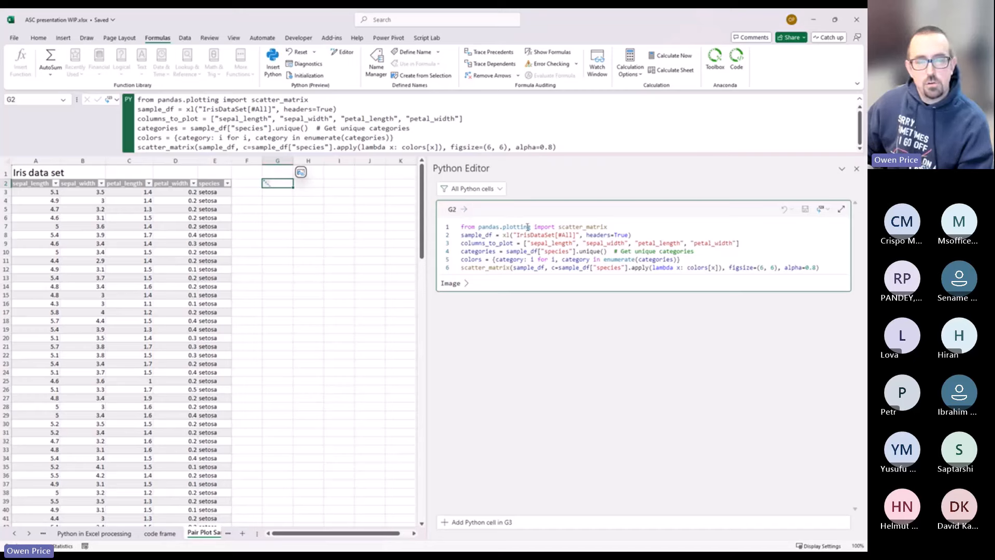
left_click(499, 190)
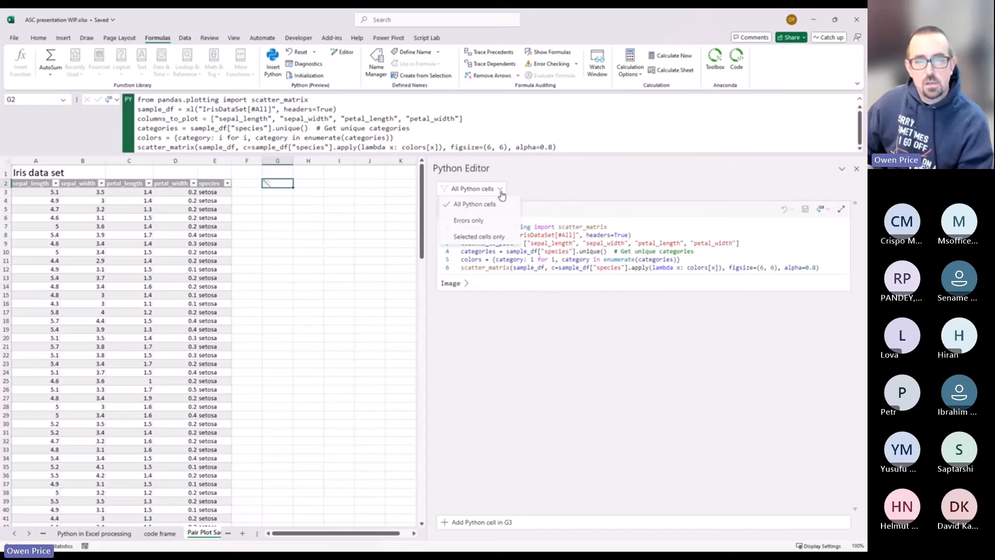
- Examine the code cells of the Python in Excel processing sheet in the Python Editor, and return to the Pair Plot Sample sheet
left_click(547, 193)
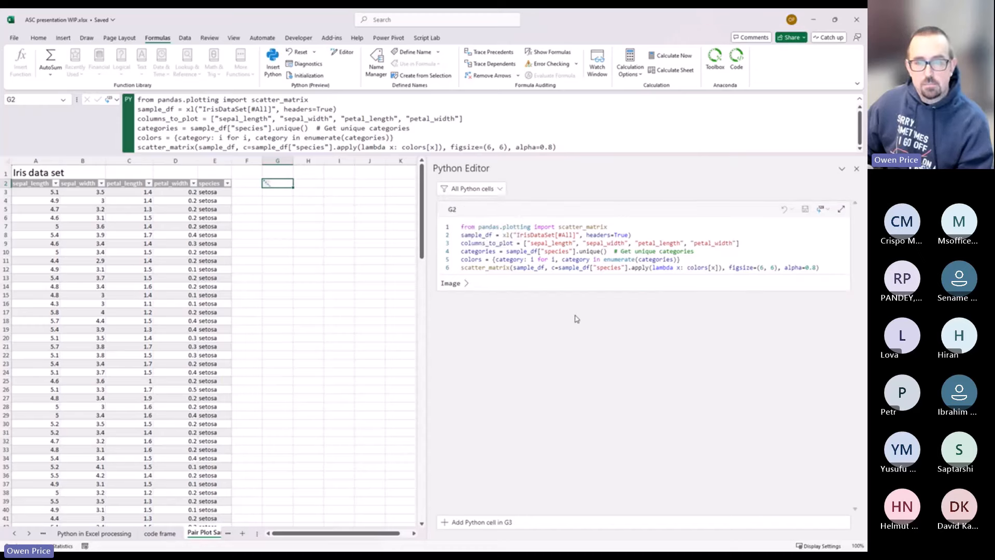
left_click(109, 537)
scroll(531, 327, "down", 10)
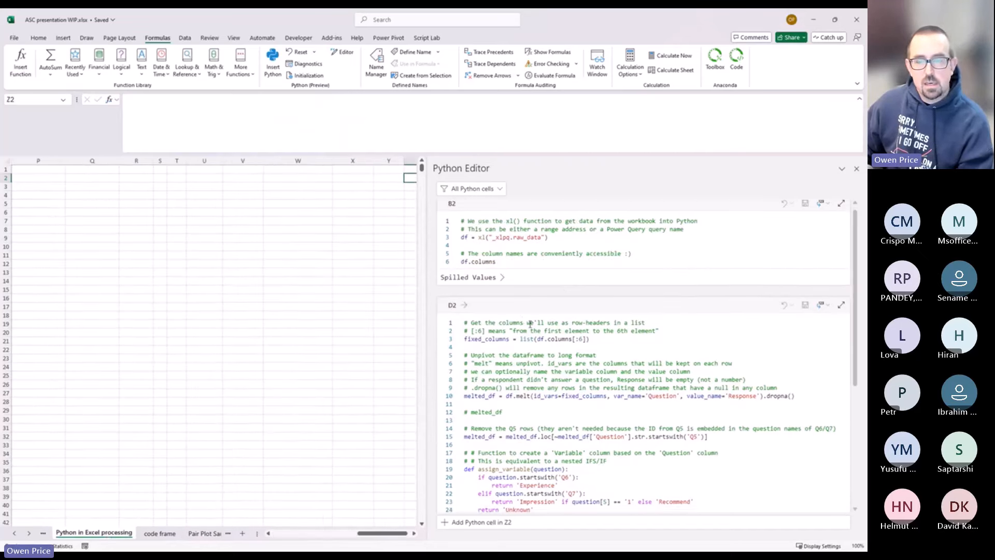
scroll(531, 328, "up", 5)
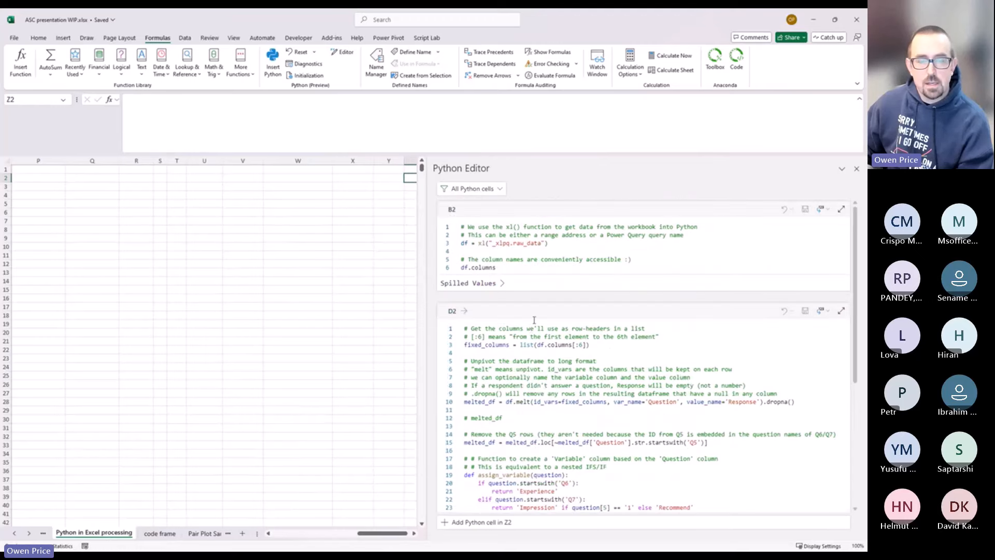
left_click(207, 534)
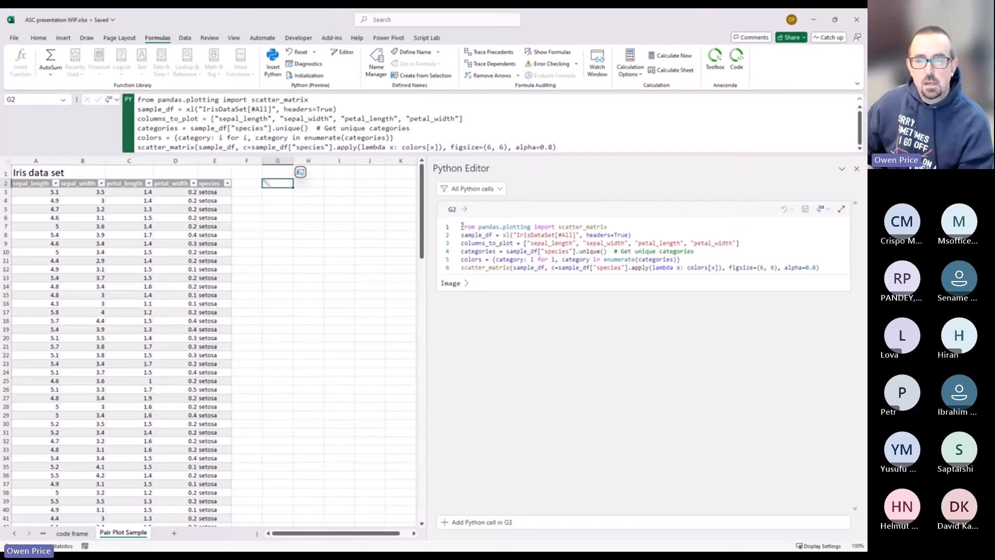
- Highlight the entire G2 code block in the Python Editor to point it out, leaving the code unedited and deselected
left_click_drag(461, 226, 842, 270)
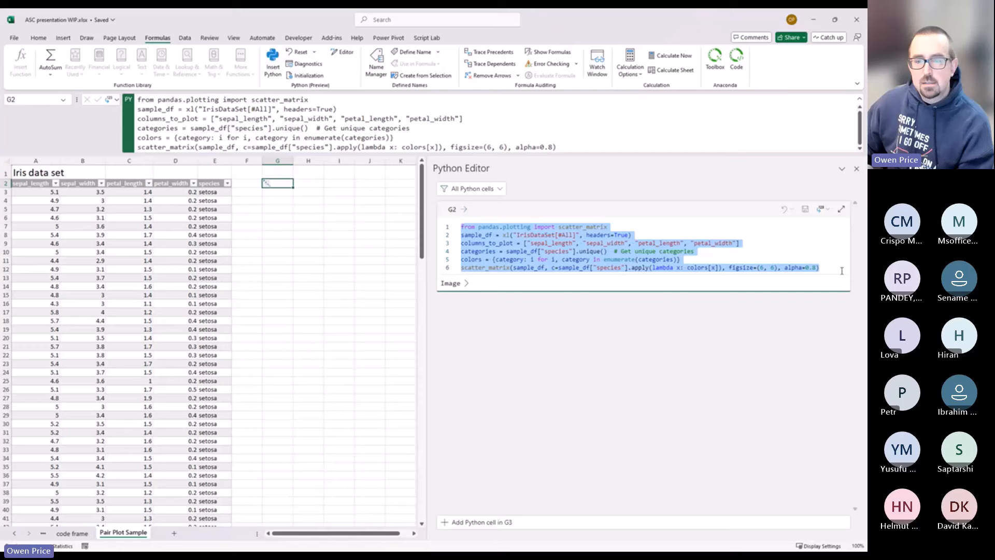
left_click(742, 250)
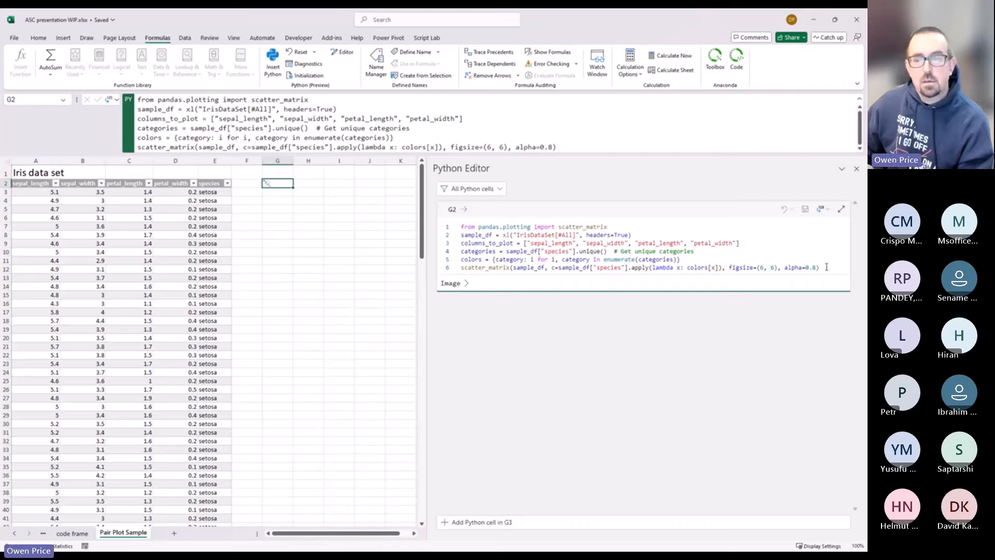
left_click_drag(827, 267, 389, 211)
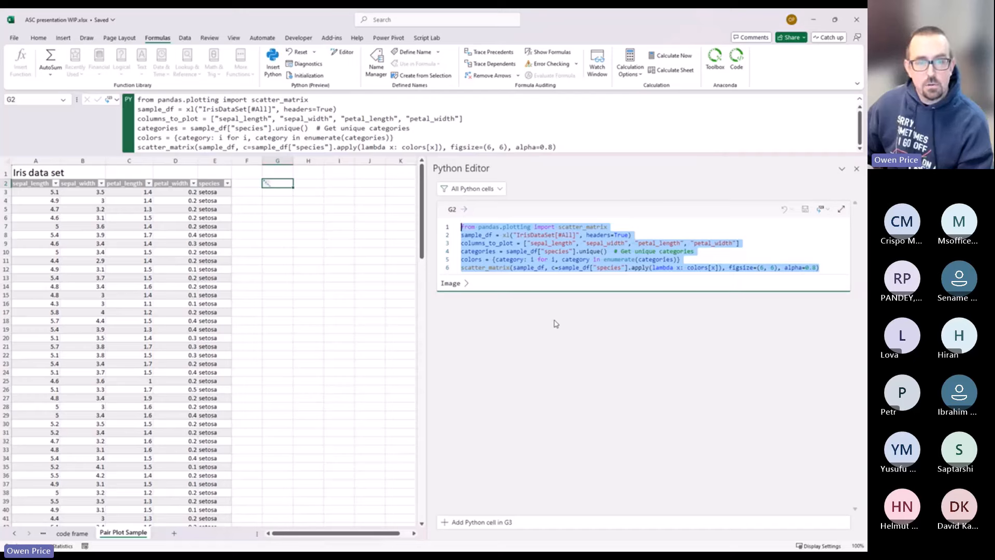
left_click(615, 252)
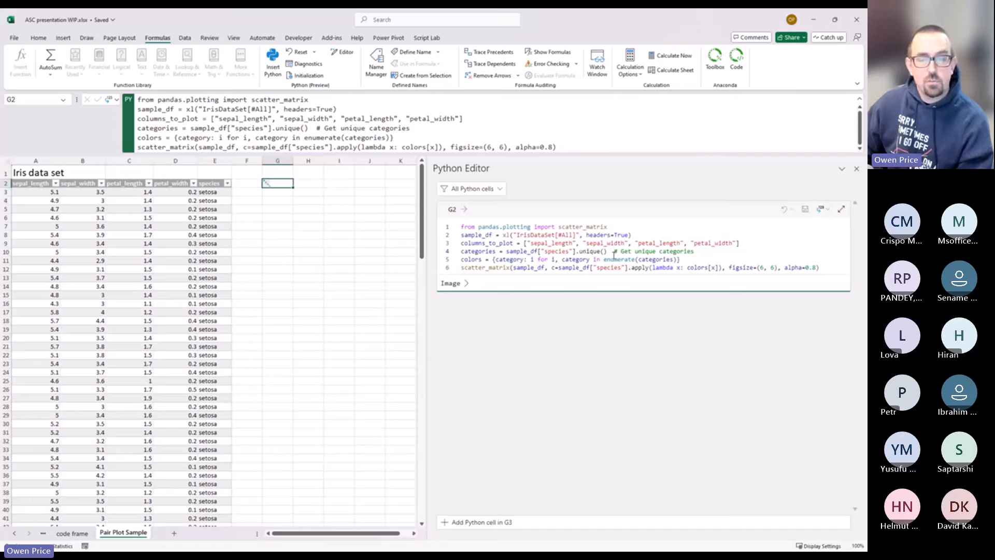
left_click_drag(833, 268, 462, 227)
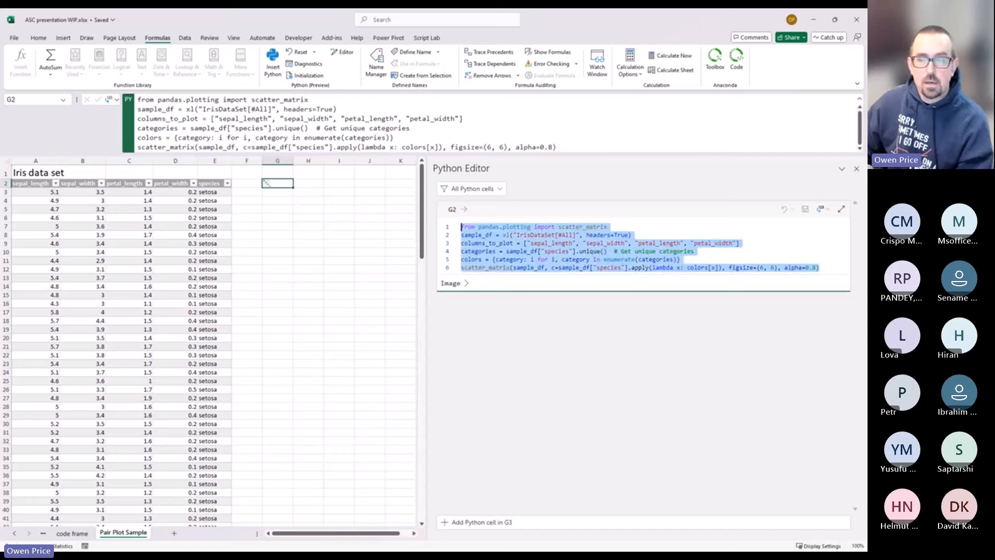
left_click(651, 253)
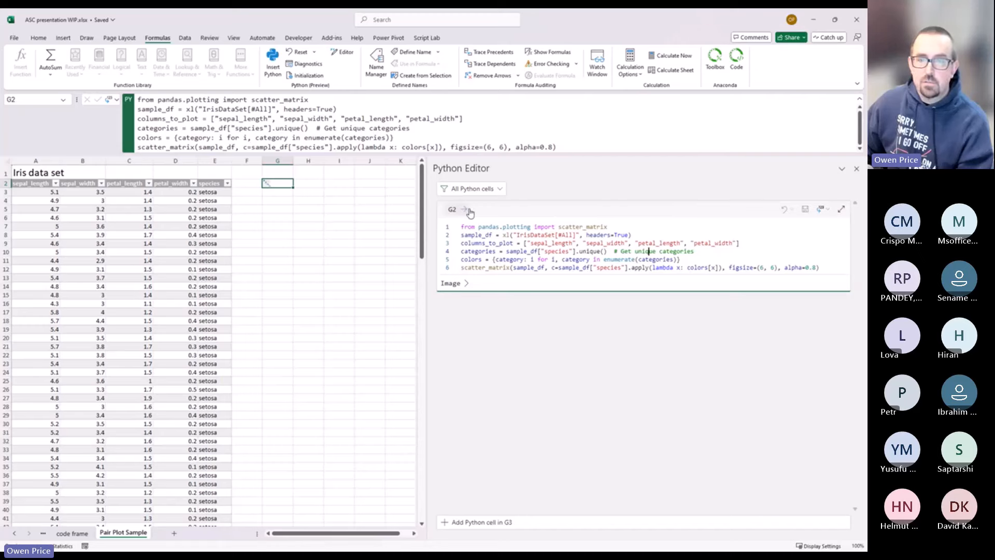
- Review G2's output options in the Python Editor without changing them, and maximize and restore its code cell
left_click(821, 209)
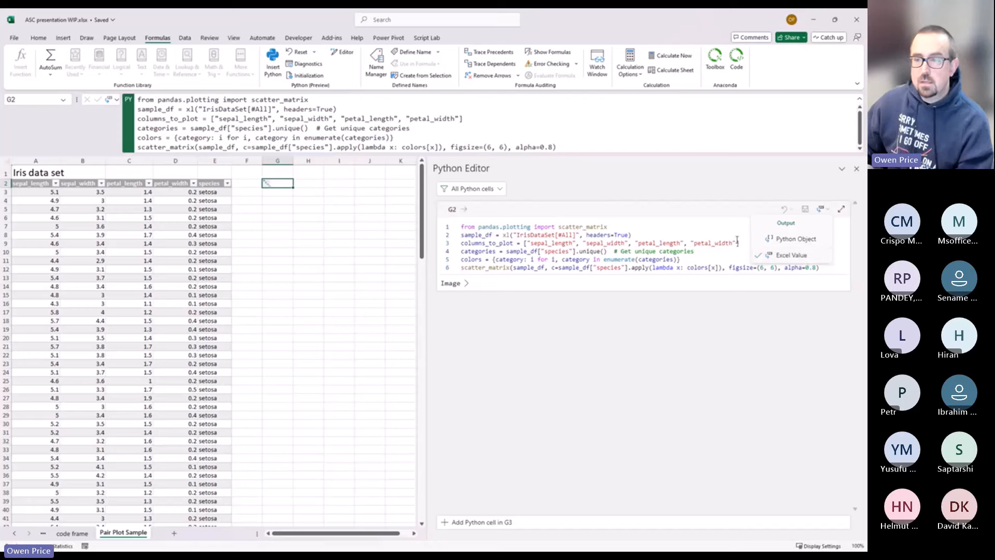
left_click(722, 229)
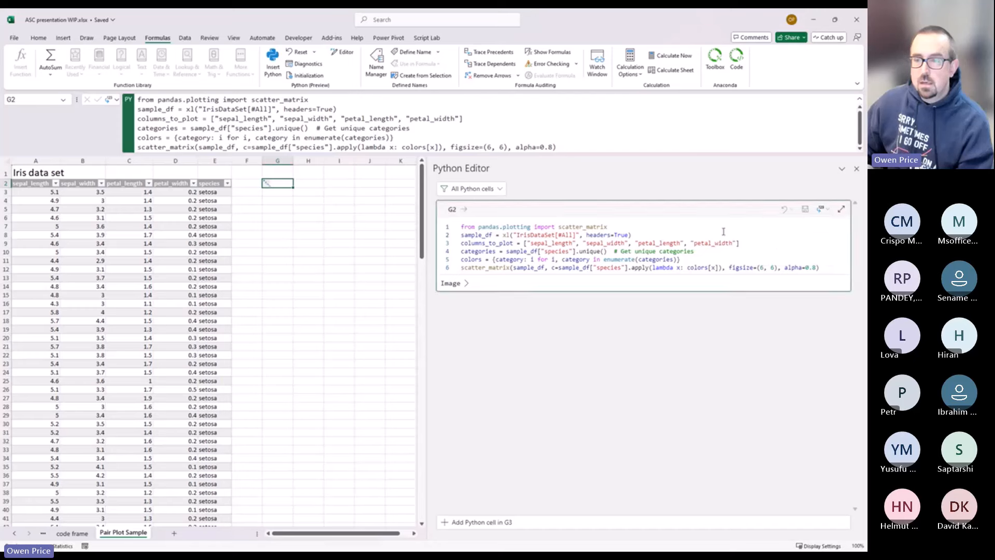
left_click(841, 209)
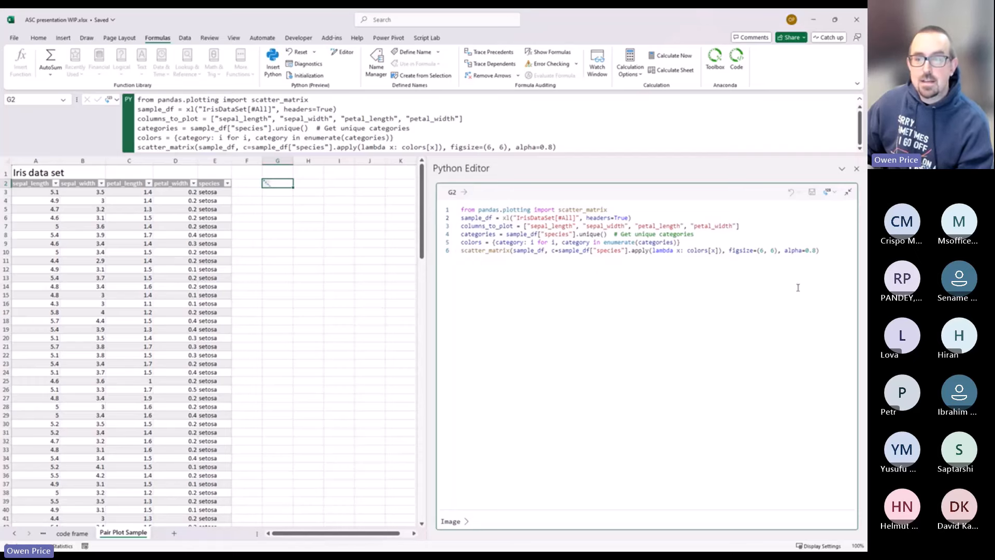
left_click(848, 192)
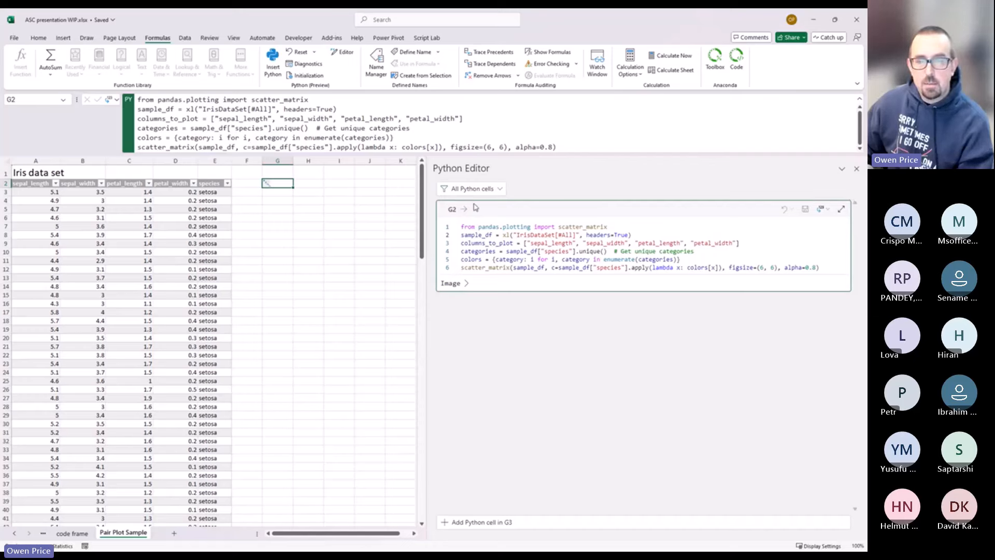
- Preview G2's image result in the Python Editor, set the cell's output to Python Object and commit the change
left_click(466, 284)
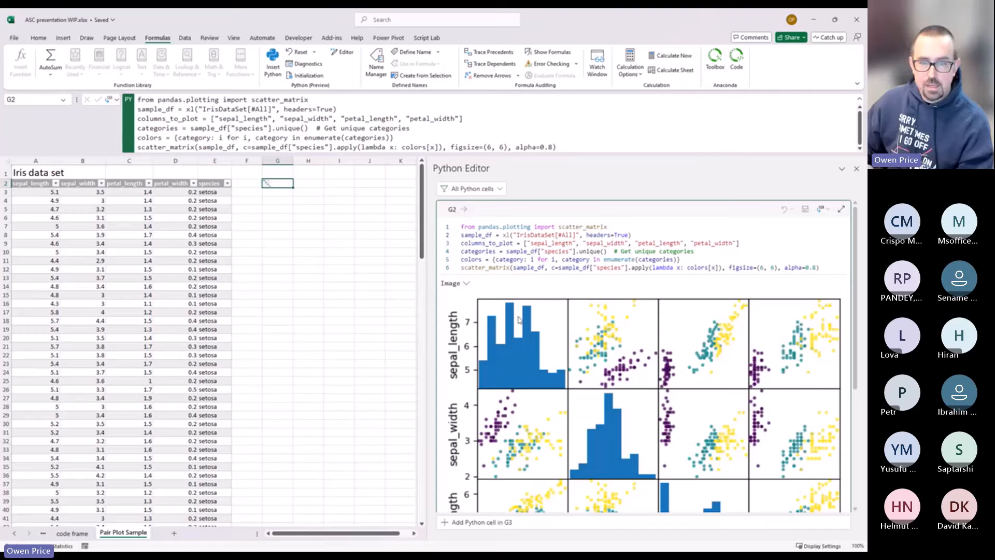
left_click(111, 99)
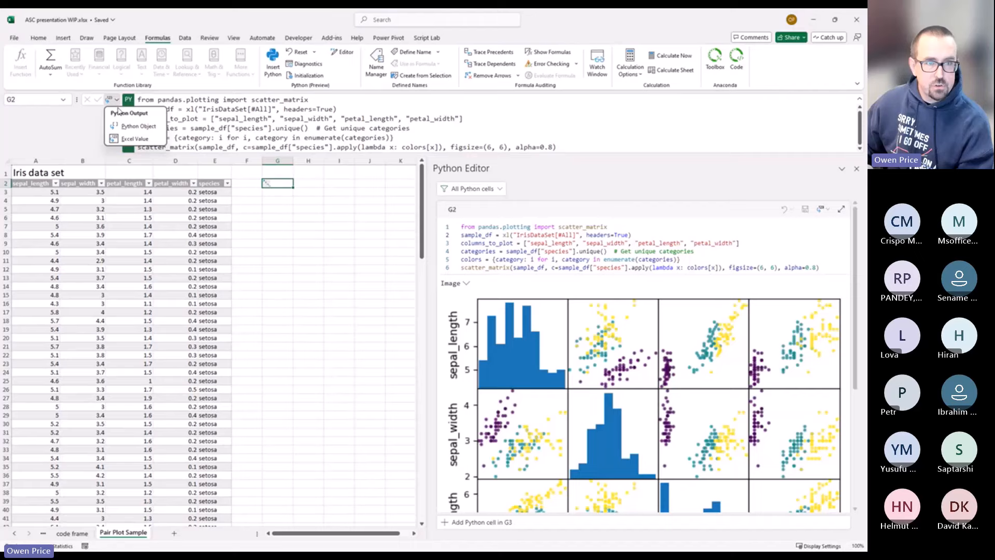
left_click(820, 209)
left_click(793, 238)
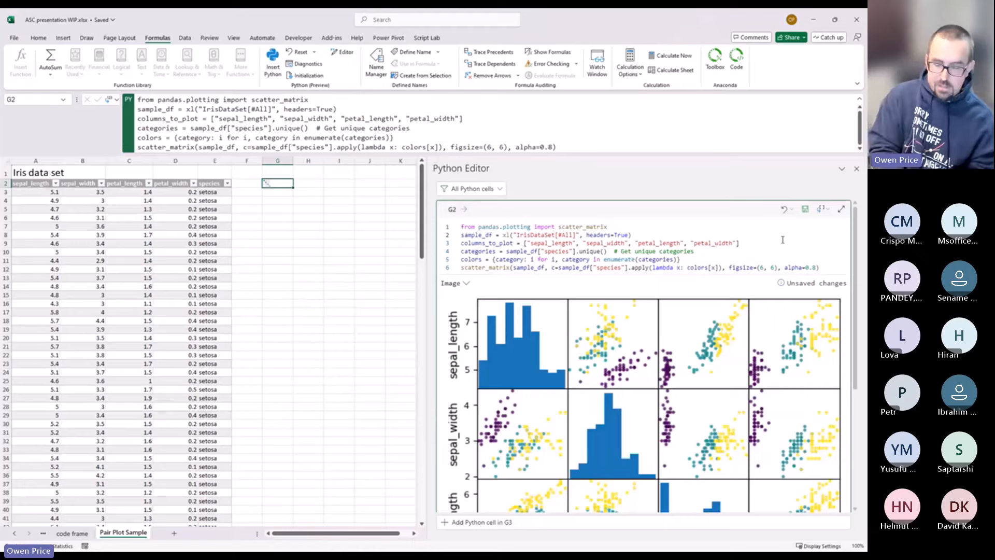
key("ctrl+Return")
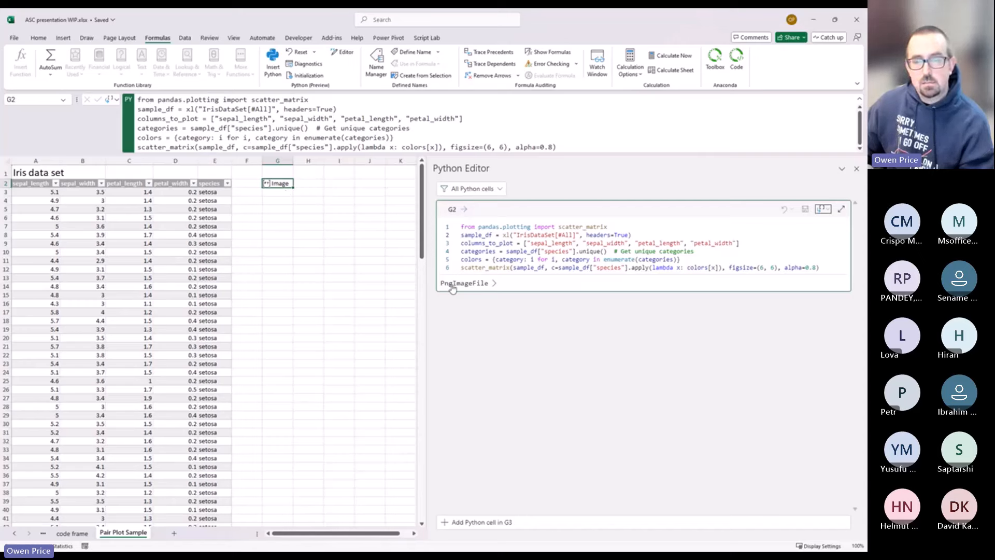
- Preview and collapse G2's PngImageFile result, and shrink the formula bar to a single line
left_click(494, 284)
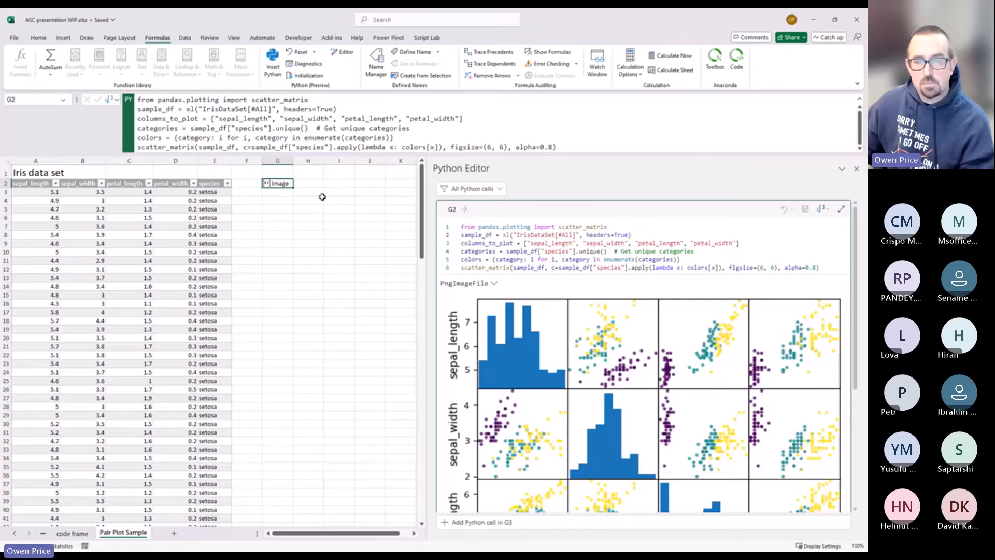
left_click(494, 283)
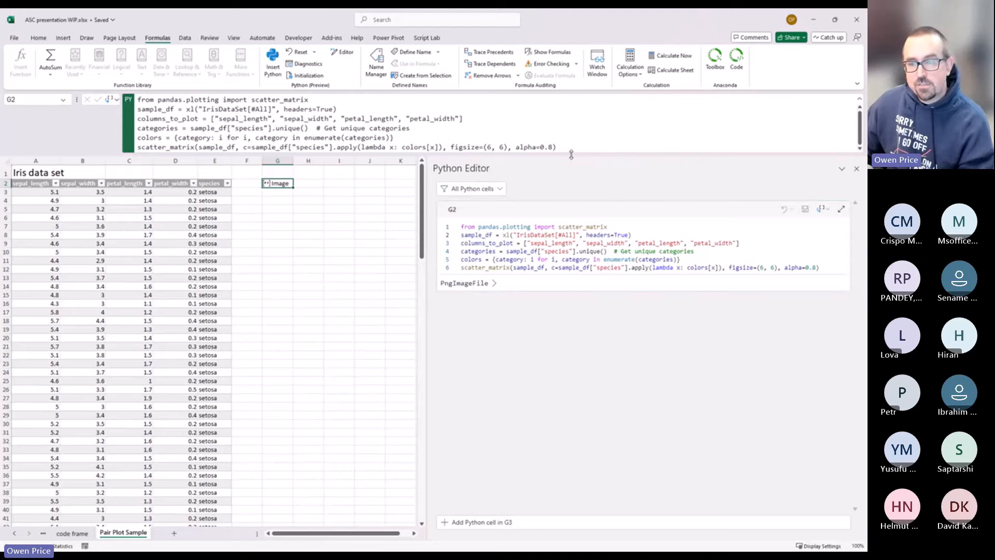
left_click_drag(572, 154, 574, 103)
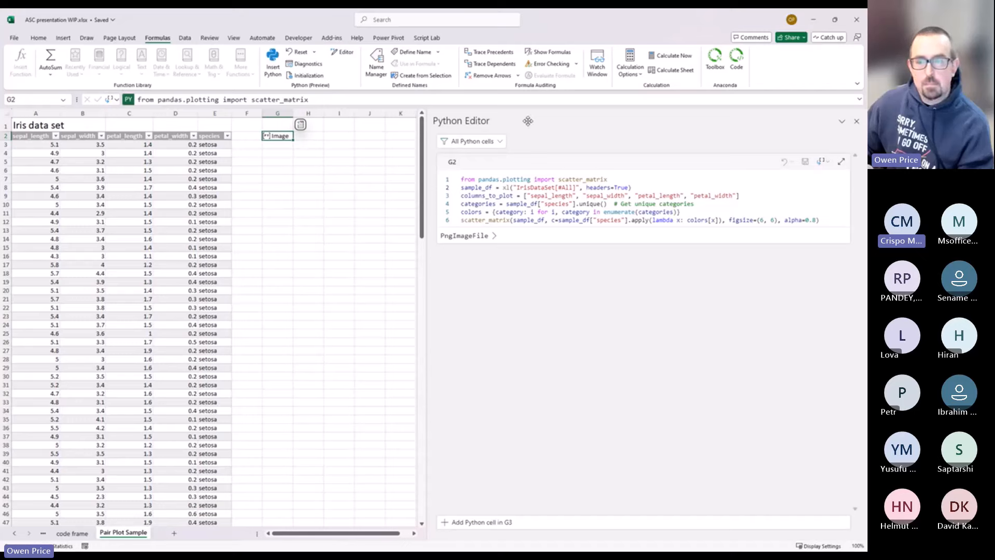
- Open the Excel Labs add-in and widen its pane to about half the window
left_click(39, 39)
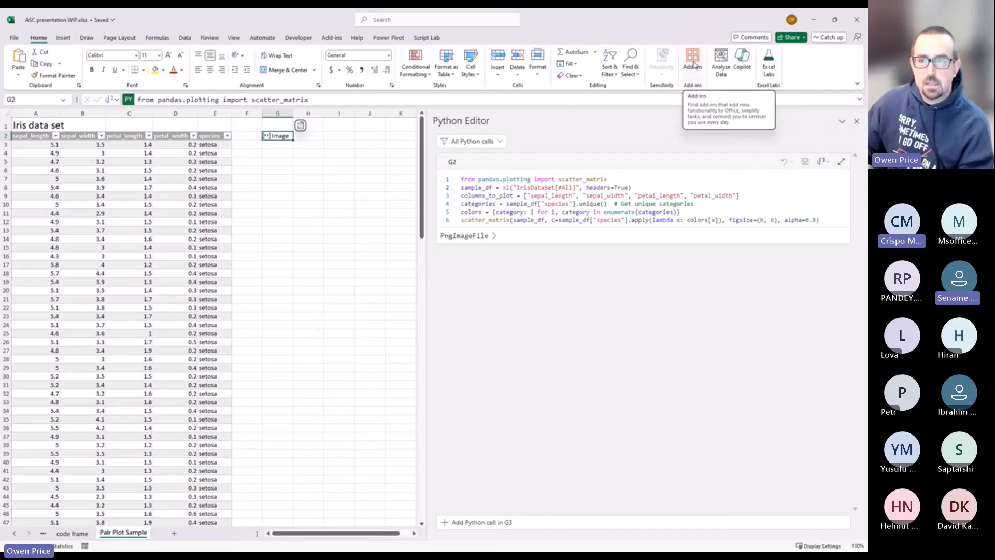
left_click(769, 64)
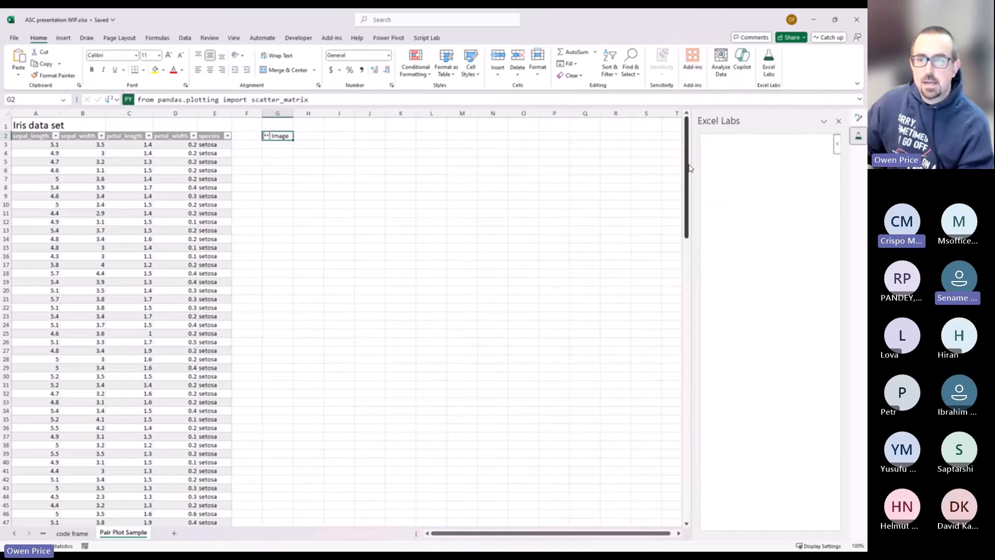
left_click_drag(690, 169, 487, 169)
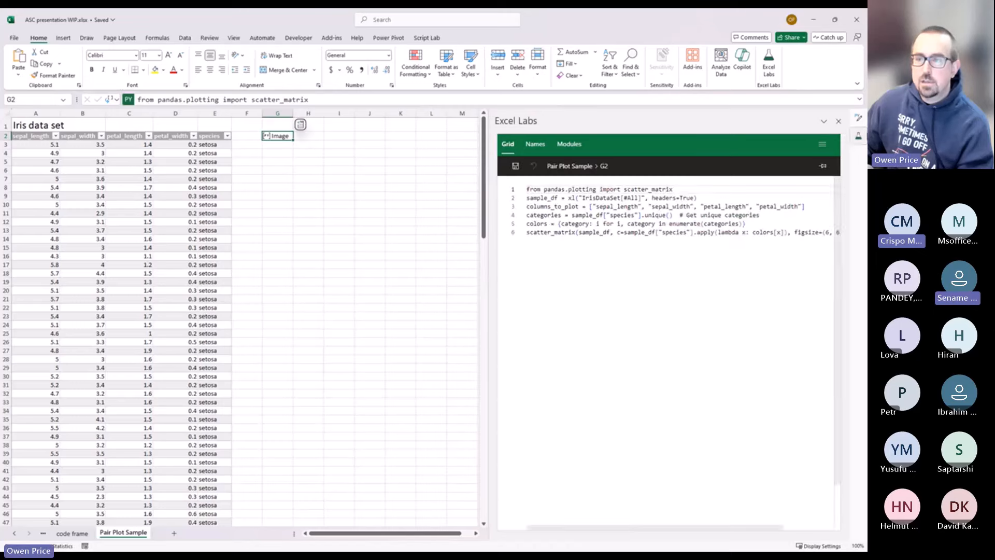
- Open the Python editor from the Excel Labs feature gallery and highlight the Python output details of G2
left_click(823, 145)
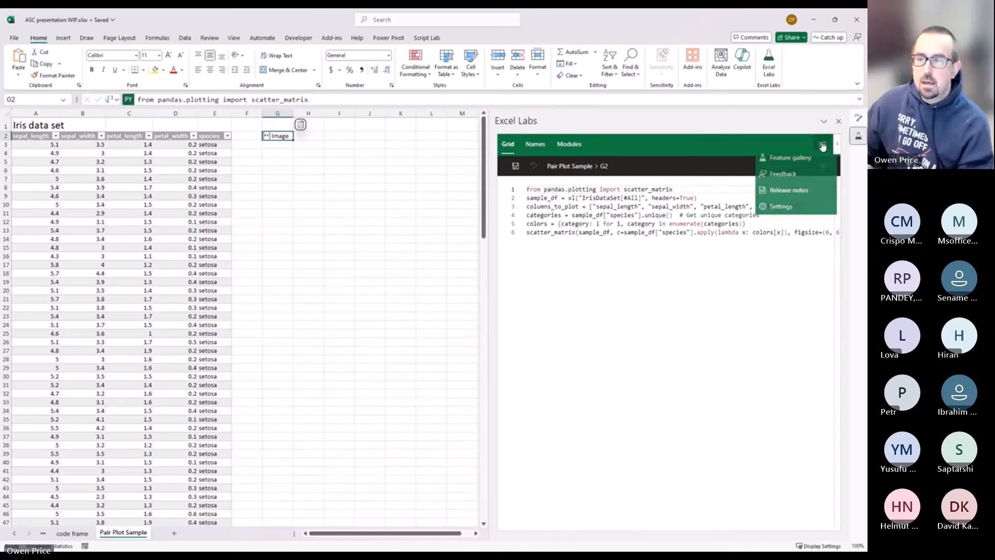
left_click(803, 160)
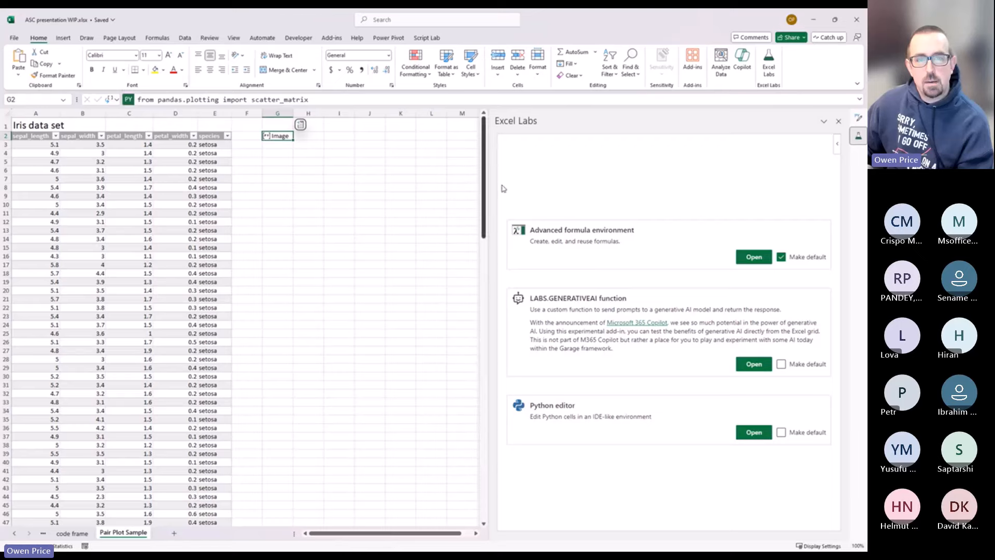
left_click(754, 432)
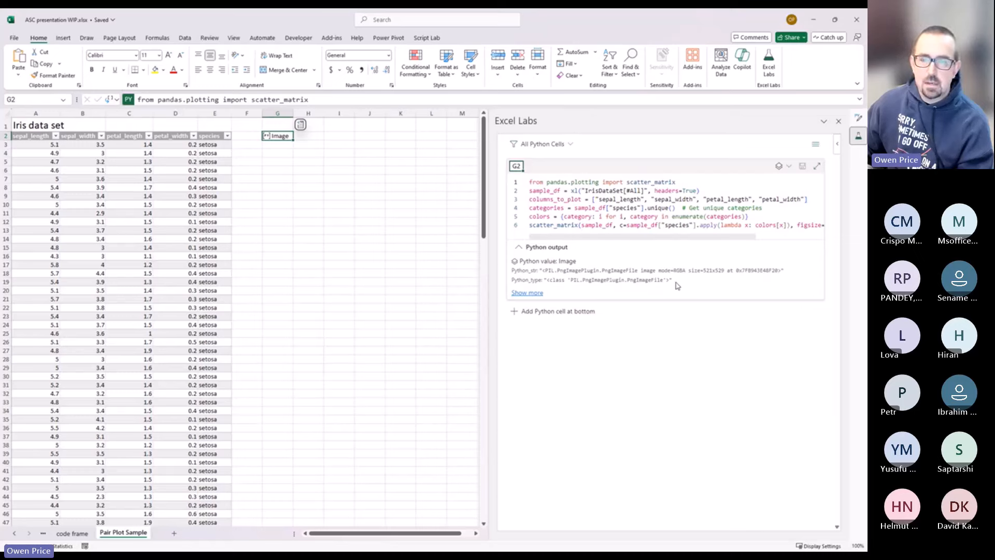
left_click_drag(674, 280, 501, 260)
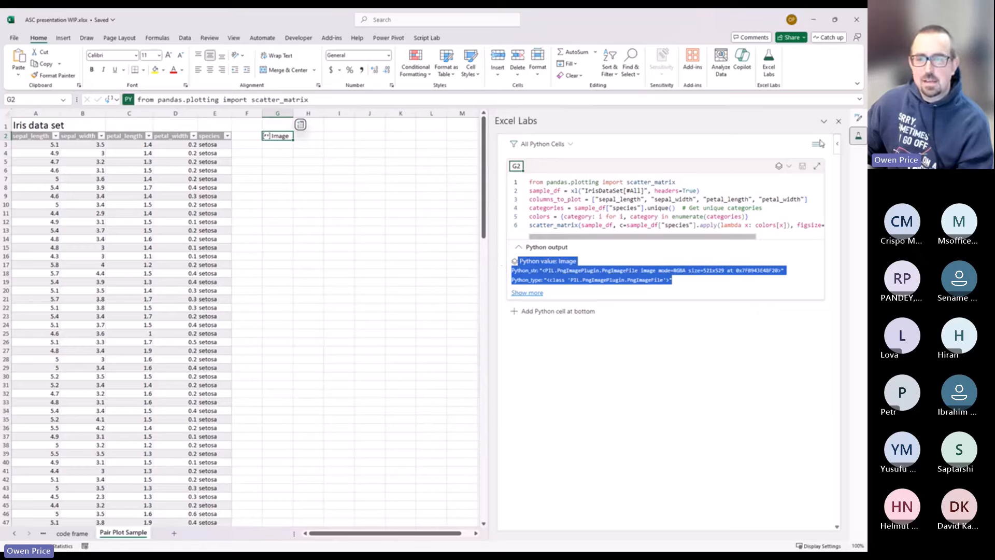
- Switch back to the built-in Python Editor, preview and collapse G2's PngImageFile result, and narrow the pane
left_click(858, 118)
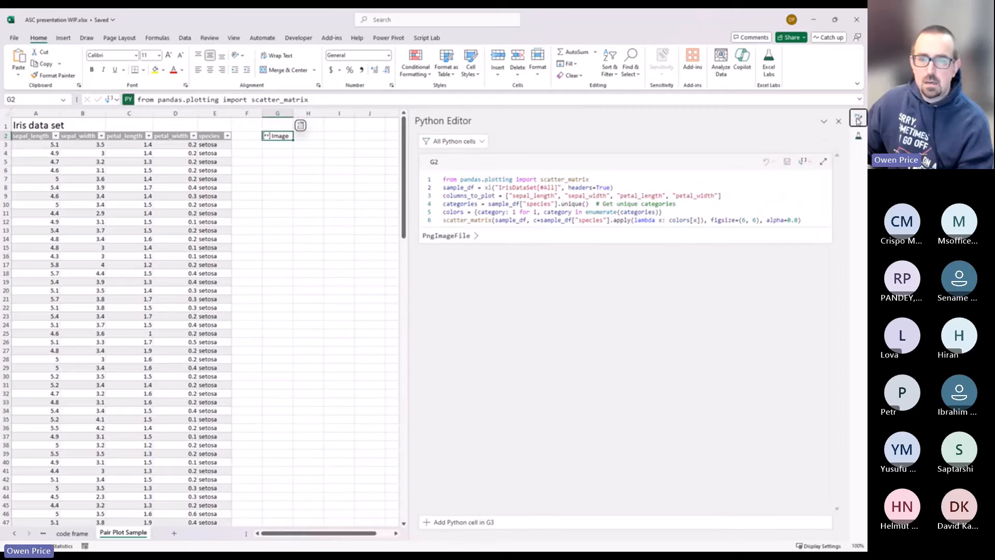
left_click(475, 236)
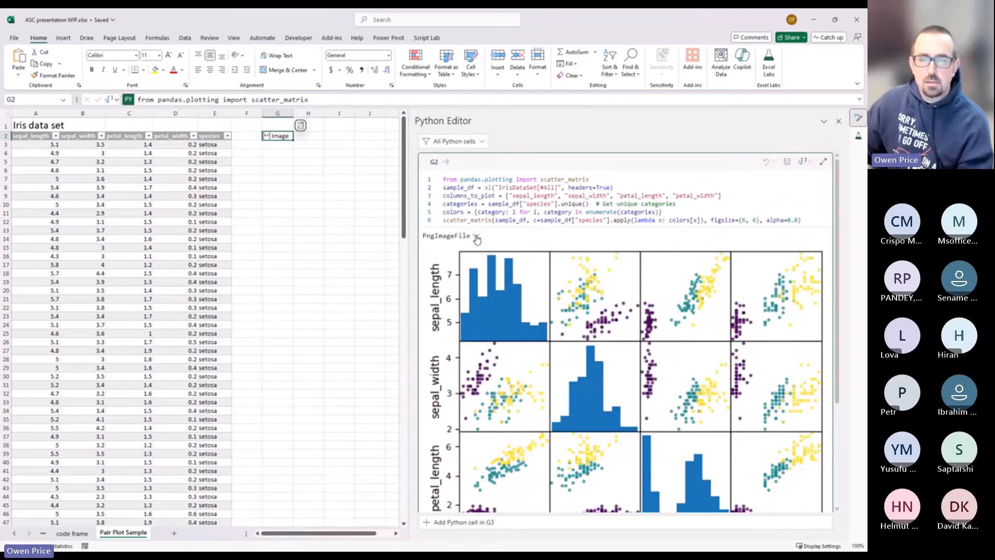
left_click(477, 236)
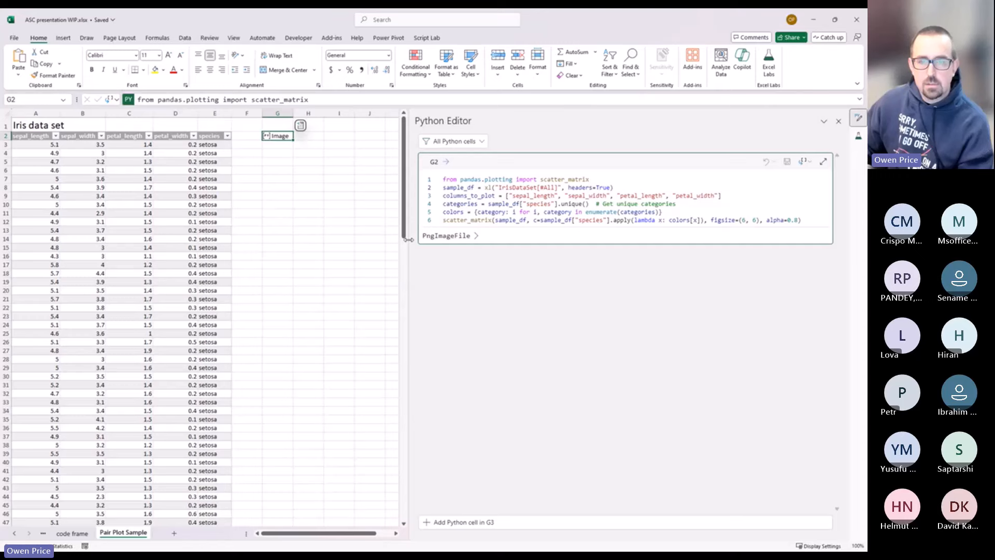
left_click_drag(410, 241, 509, 243)
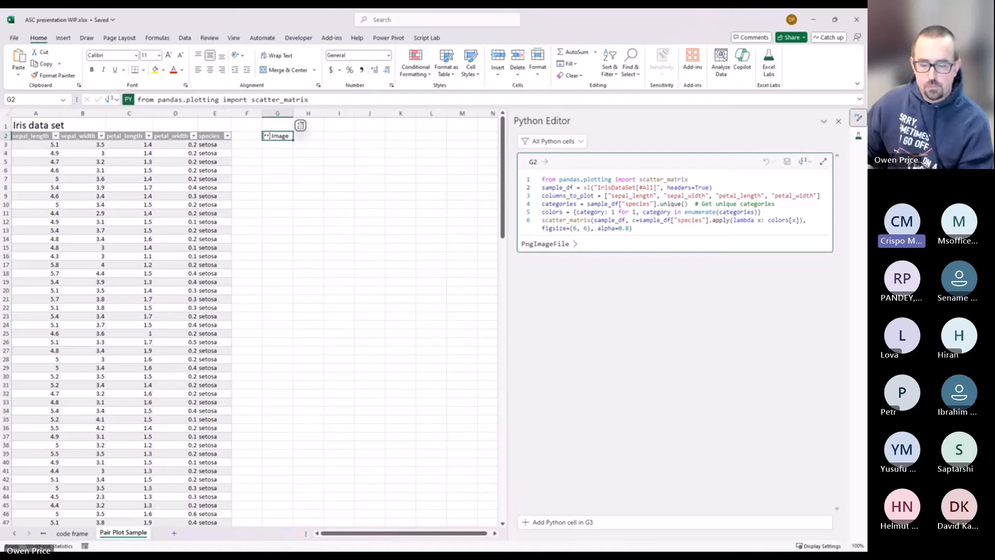
- Go to the Getting Started sheet and switch the side pane to the Excel Labs Python editor
left_click(14, 534)
left_click(14, 534)
left_click(14, 533)
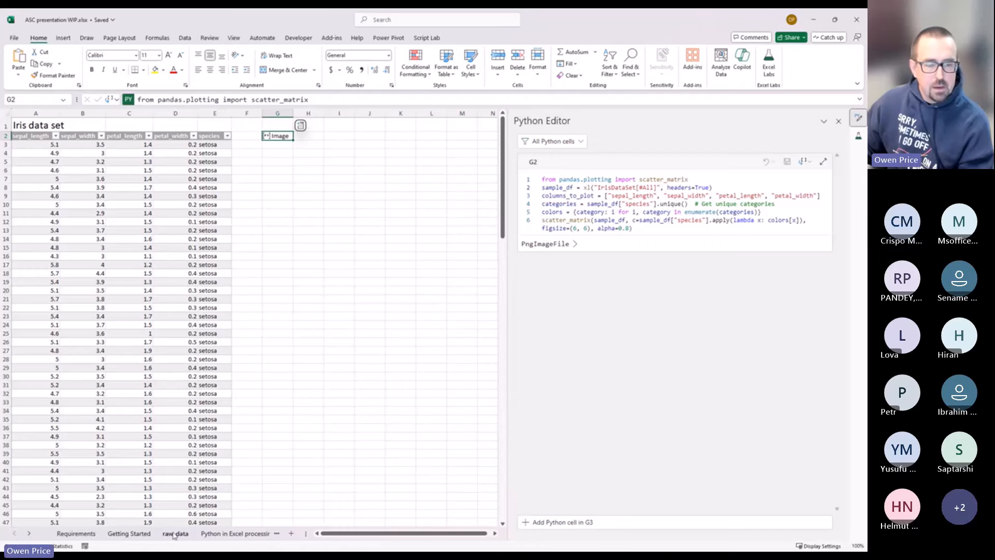
left_click(125, 534)
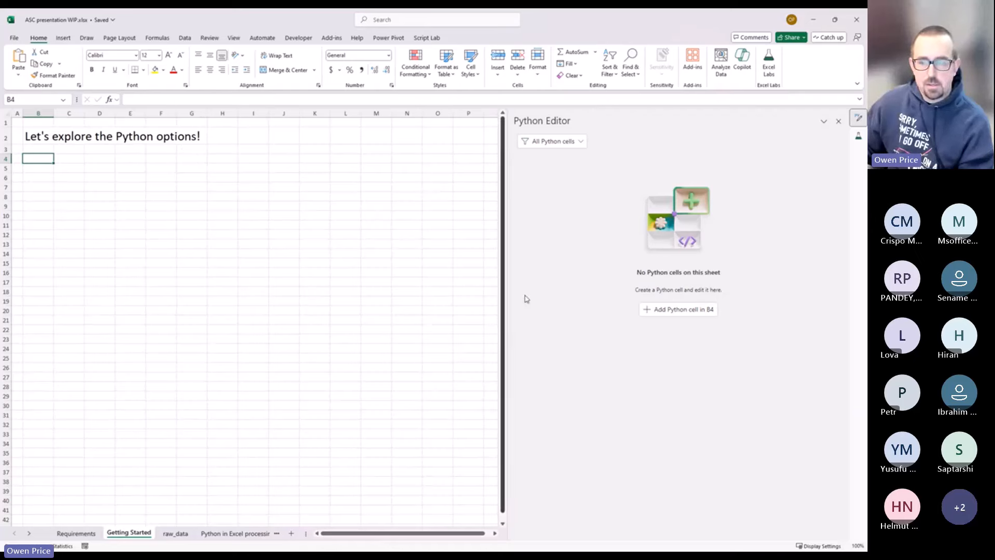
left_click(858, 136)
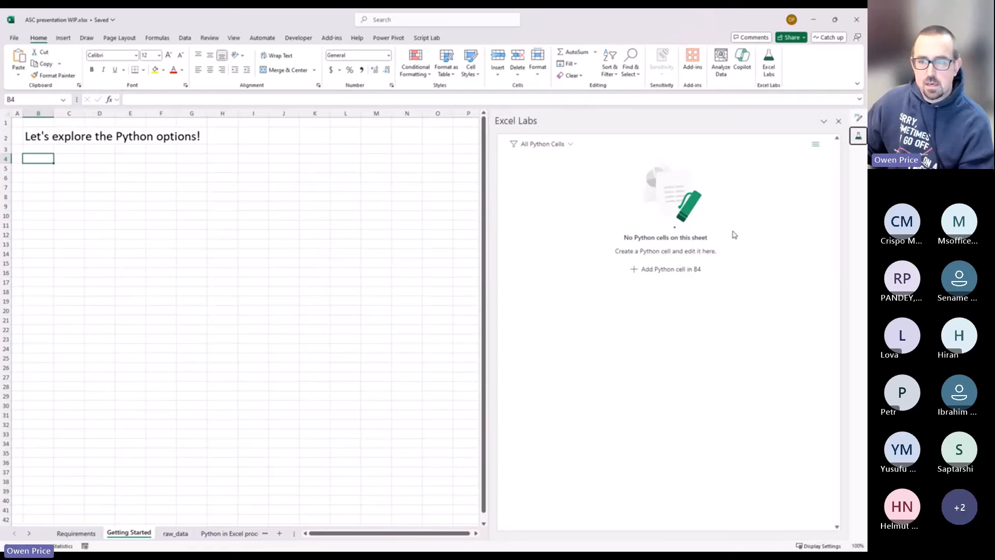
- Return to the built-in Python Editor, then open the raw_data sheet and close the side panes
left_click(858, 118)
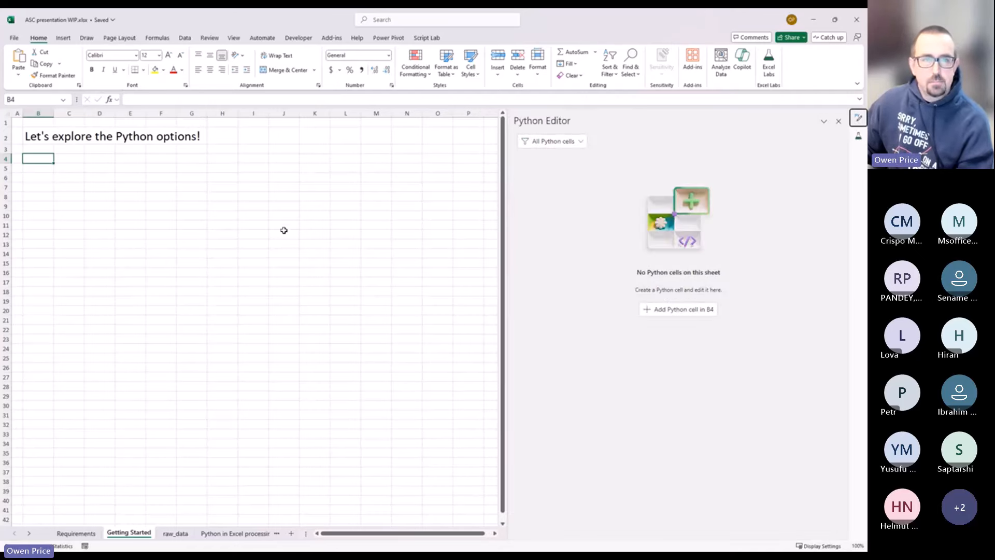
left_click(157, 38)
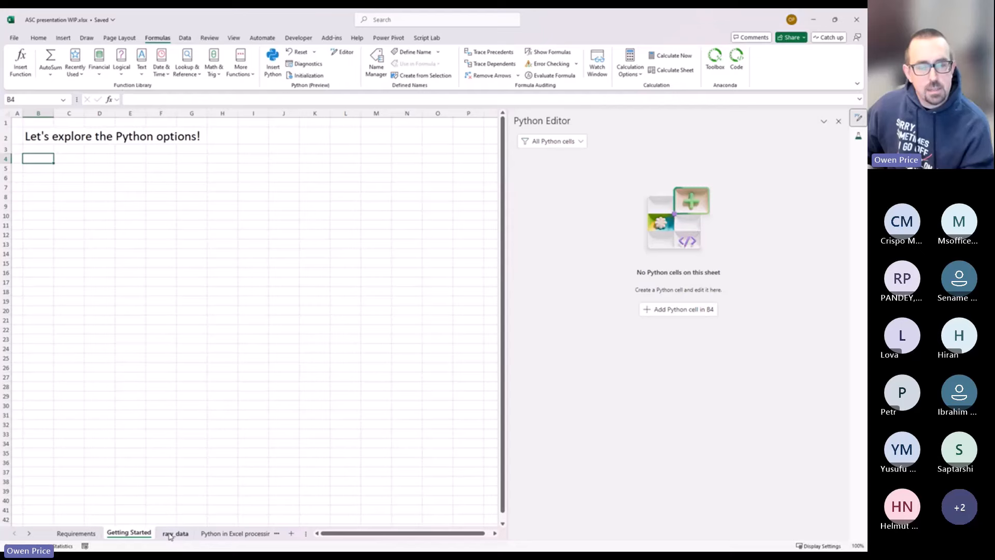
left_click(170, 535)
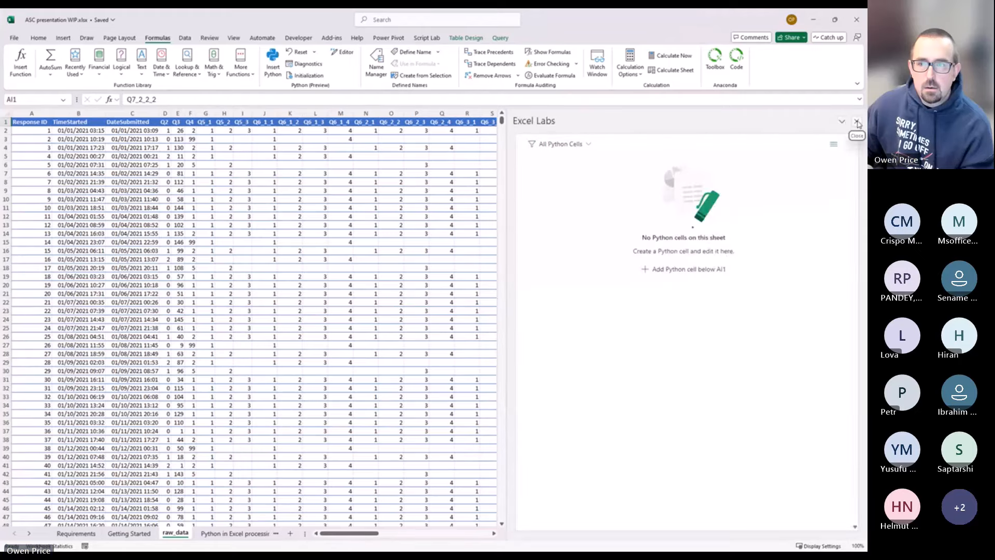
left_click(858, 119)
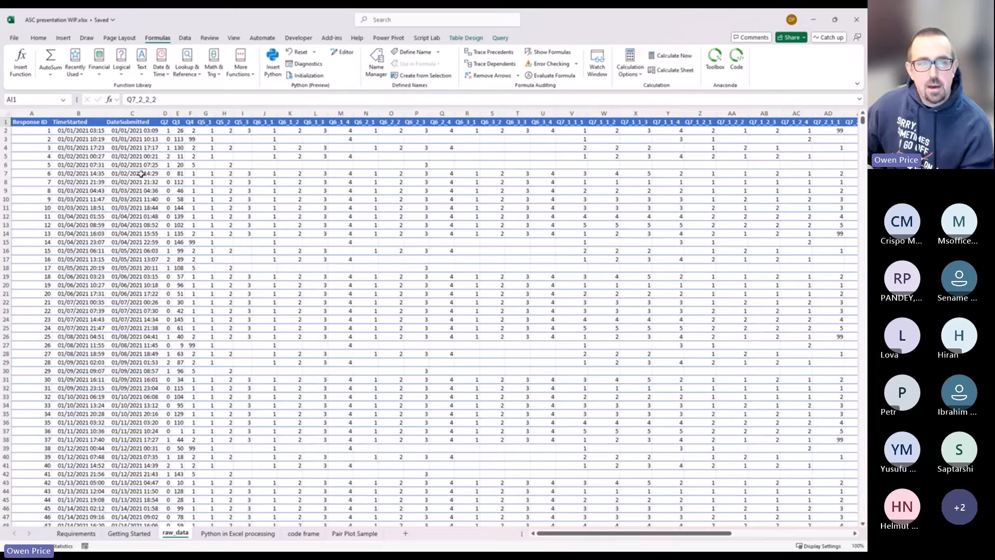
- Highlight the first response row and the Q7 question headers from Q7_1_1_1 onward in the raw_data table
left_click(4, 130)
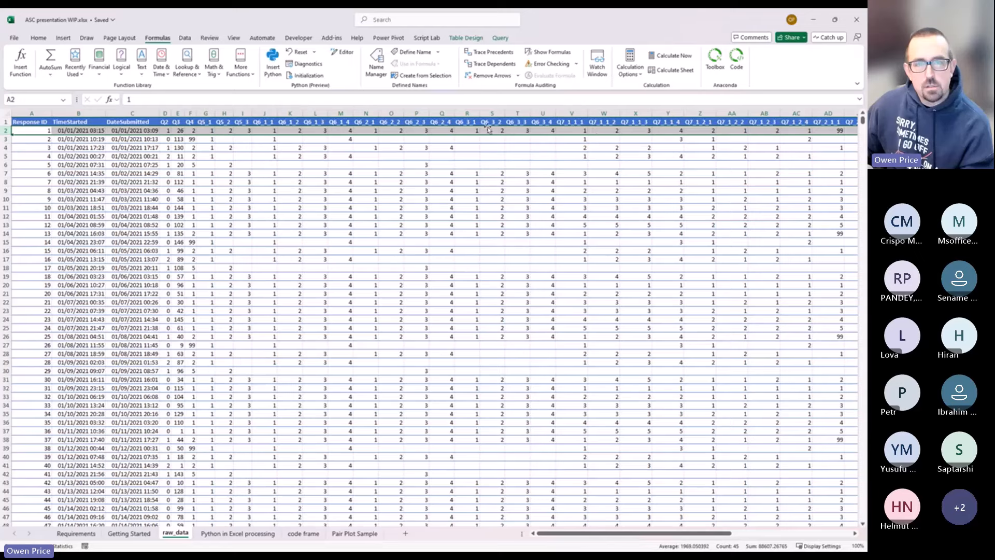
left_click(567, 121)
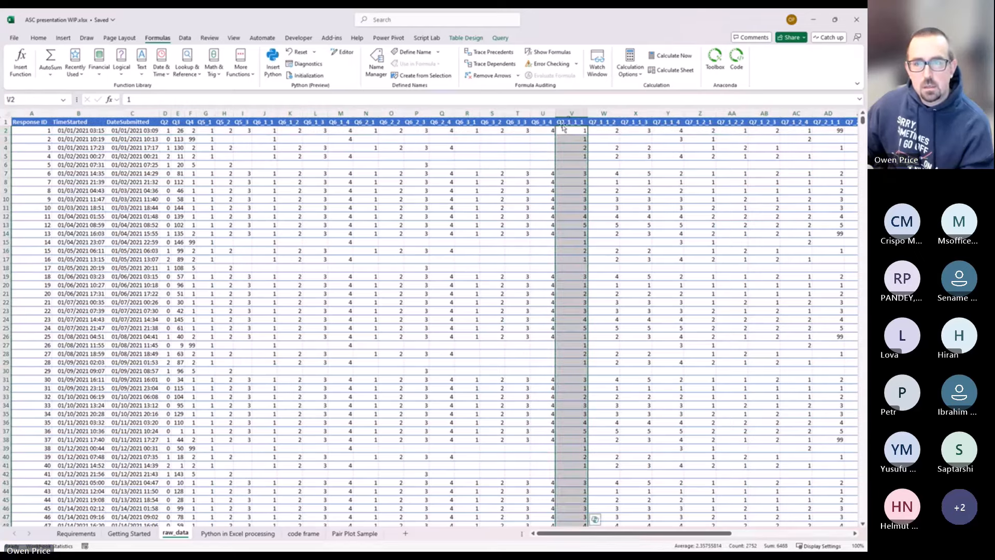
left_click_drag(564, 127, 781, 122)
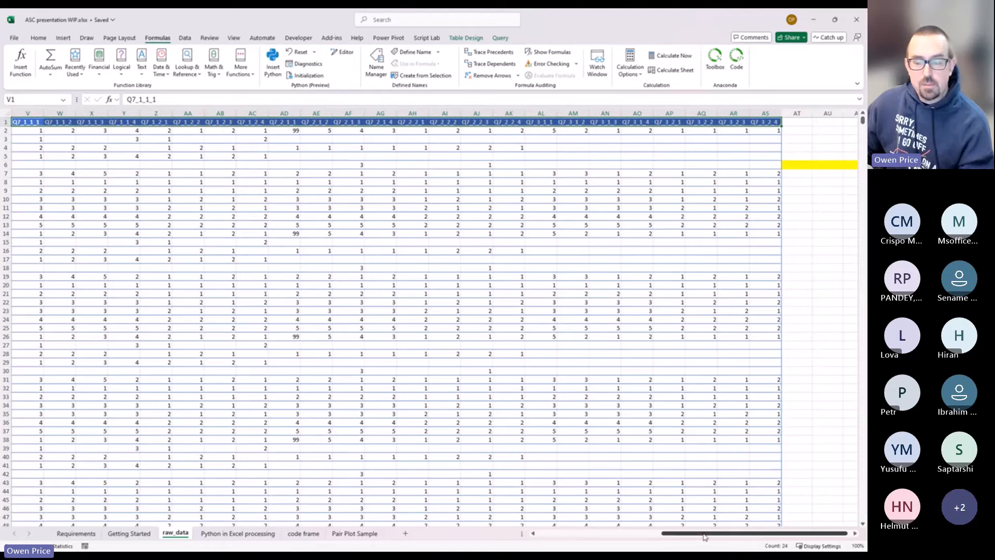
left_click_drag(705, 537, 577, 535)
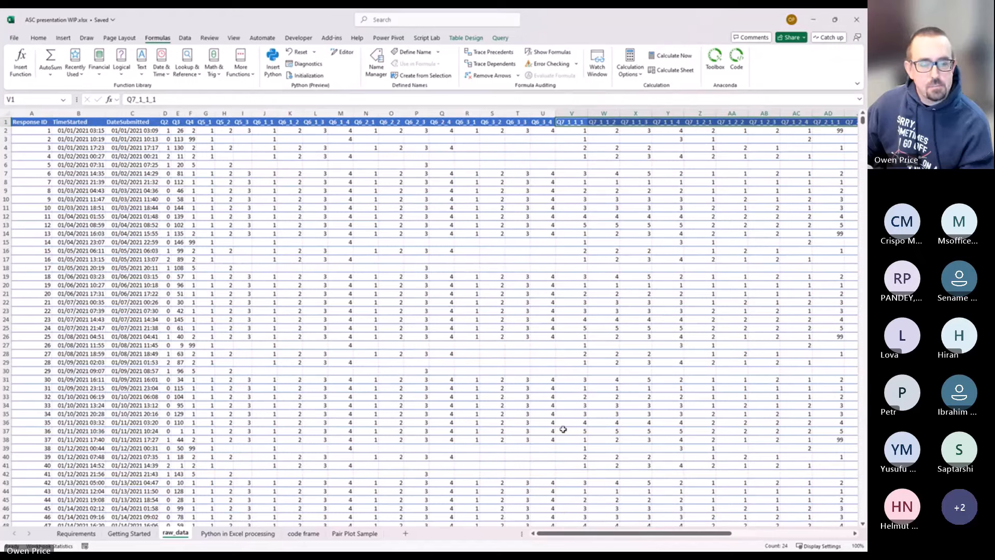
- Go to the Python in Excel processing sheet and open B2's code expanded in the Python Editor
left_click(237, 534)
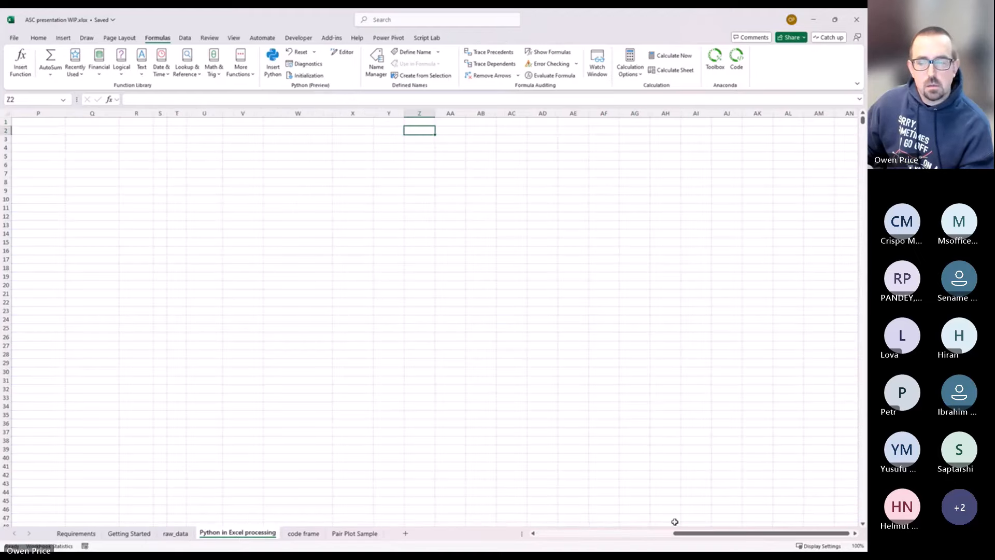
left_click_drag(697, 534, 503, 534)
left_click(72, 130)
left_click(346, 52)
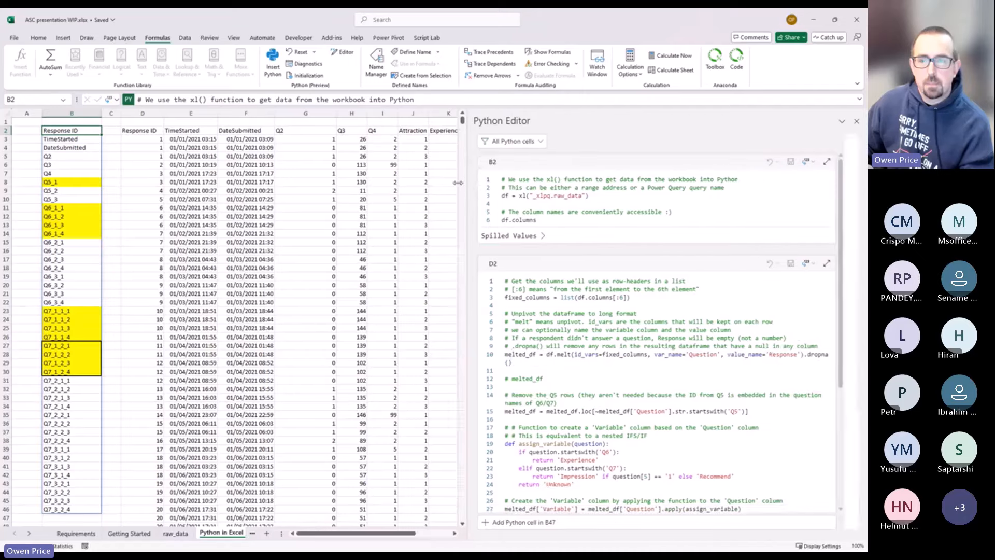
left_click(841, 162)
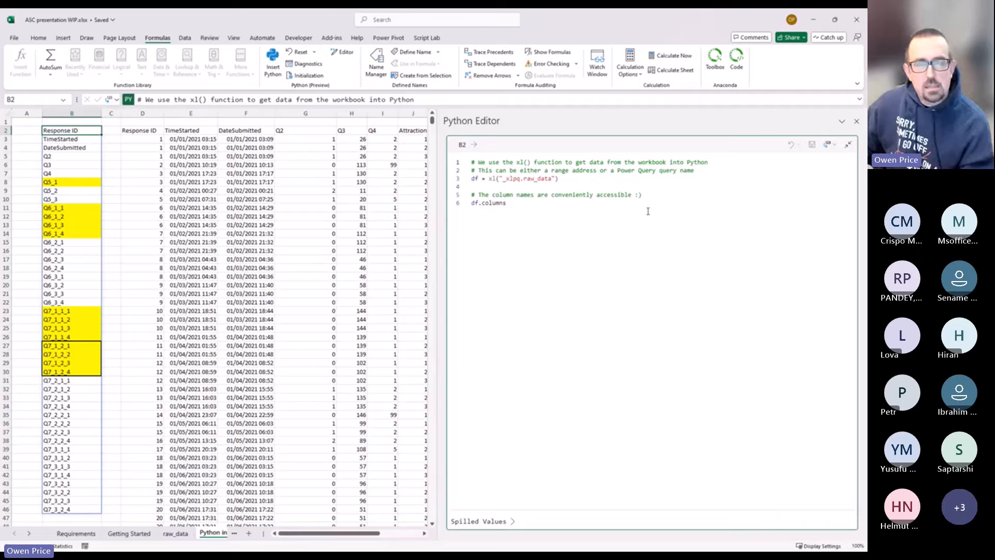
- Highlight the xl() function and the _xlpq prefix in the data import line of B2's code
double_click(495, 179)
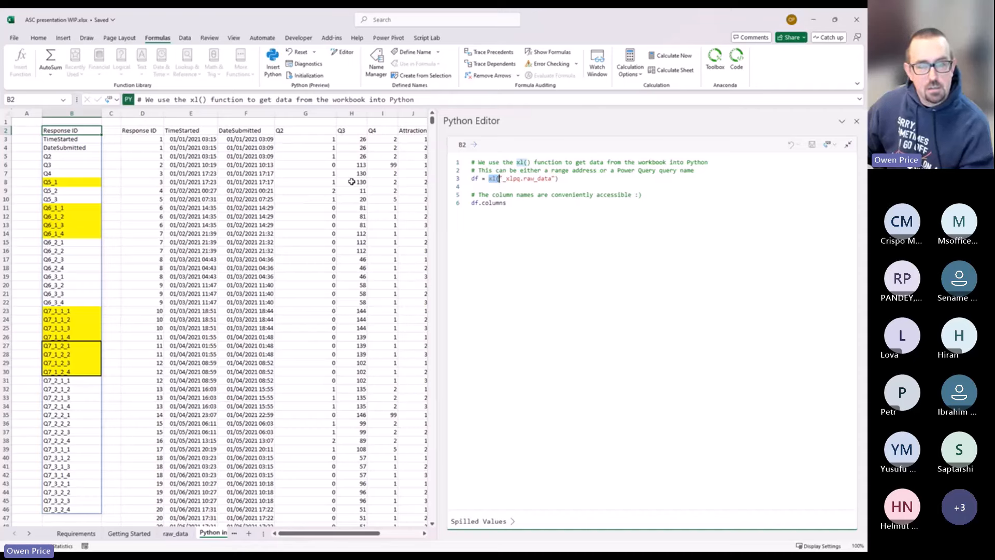
left_click(503, 179)
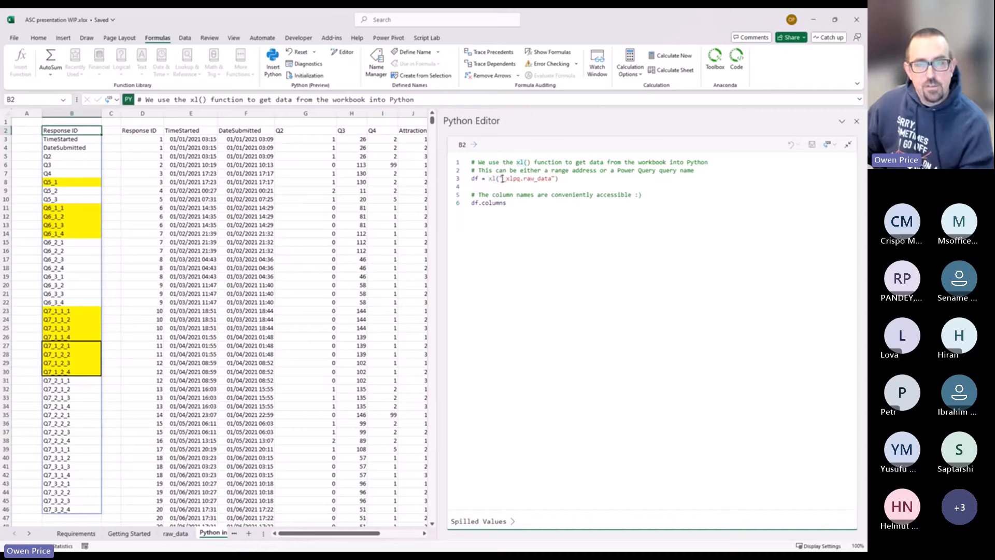
left_click_drag(503, 179, 520, 178)
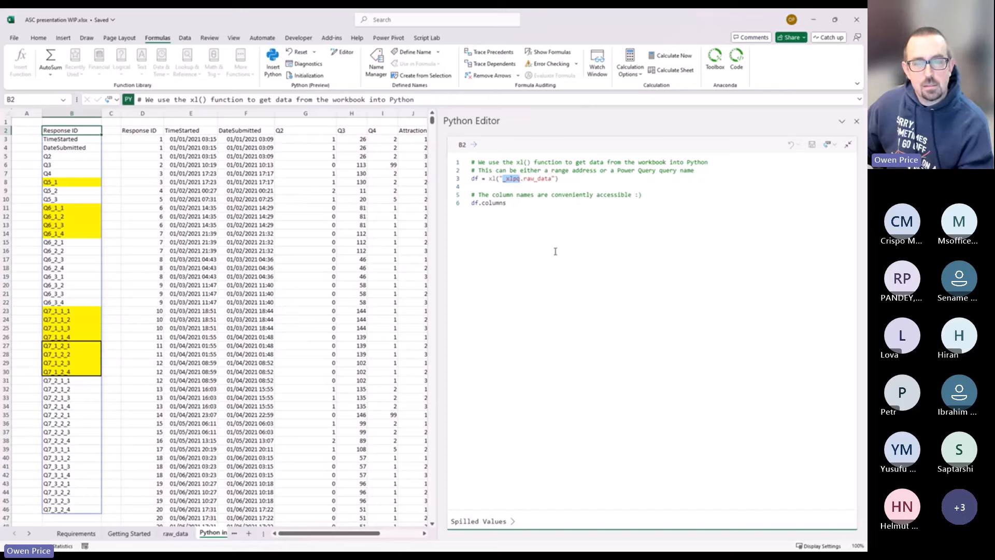
left_click(570, 178)
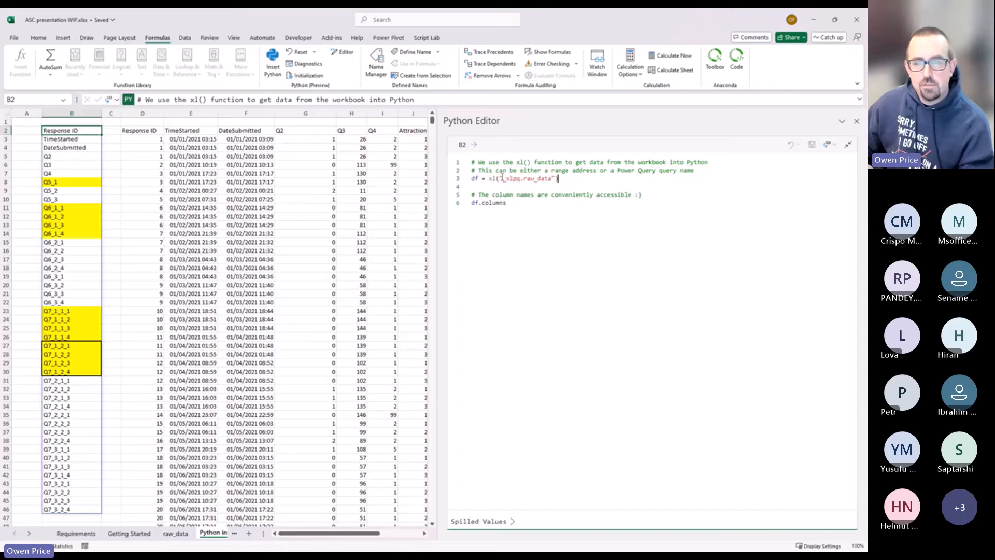
left_click_drag(501, 178, 522, 178)
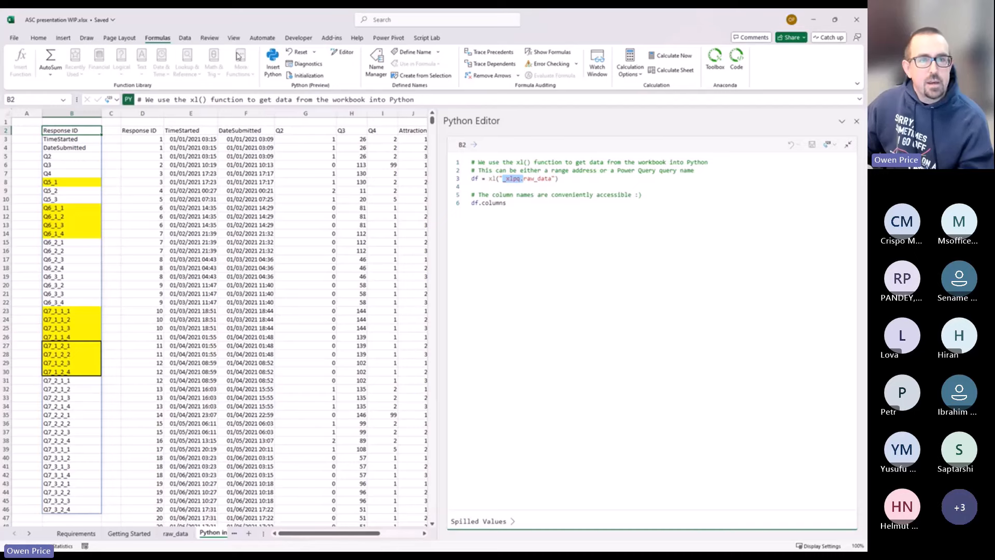
- Show the raw_data query among the workbook's queries and connections, and return to the Python Editor
left_click(185, 38)
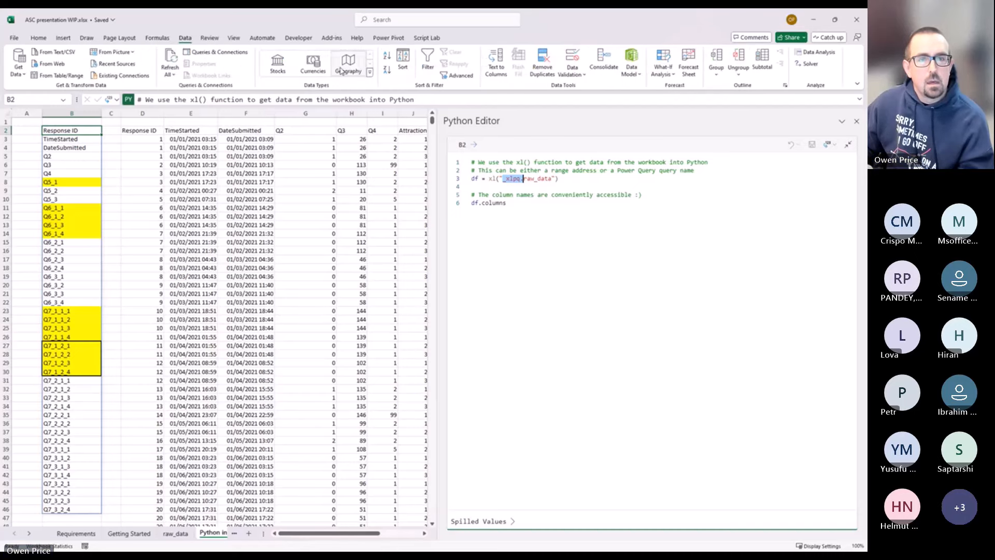
left_click(231, 54)
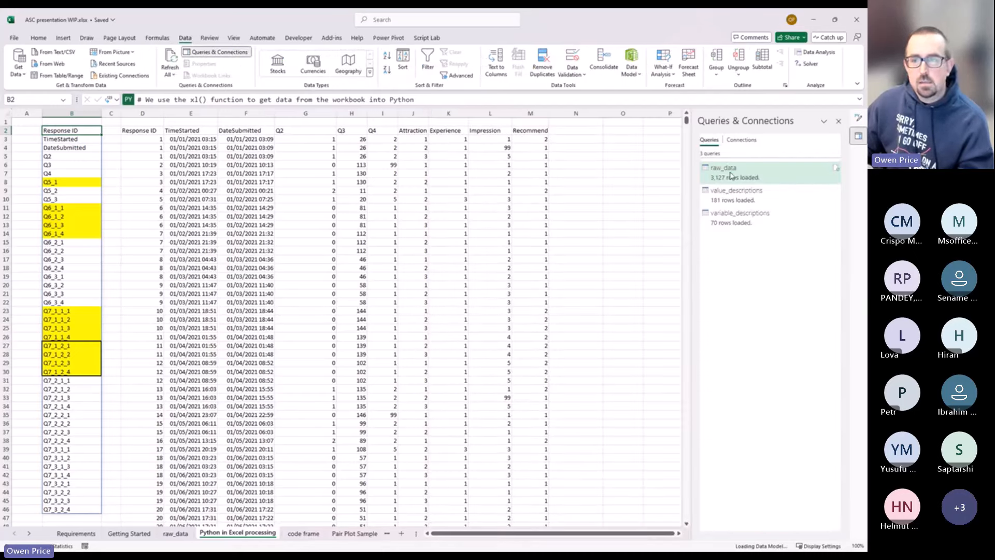
left_click(714, 171)
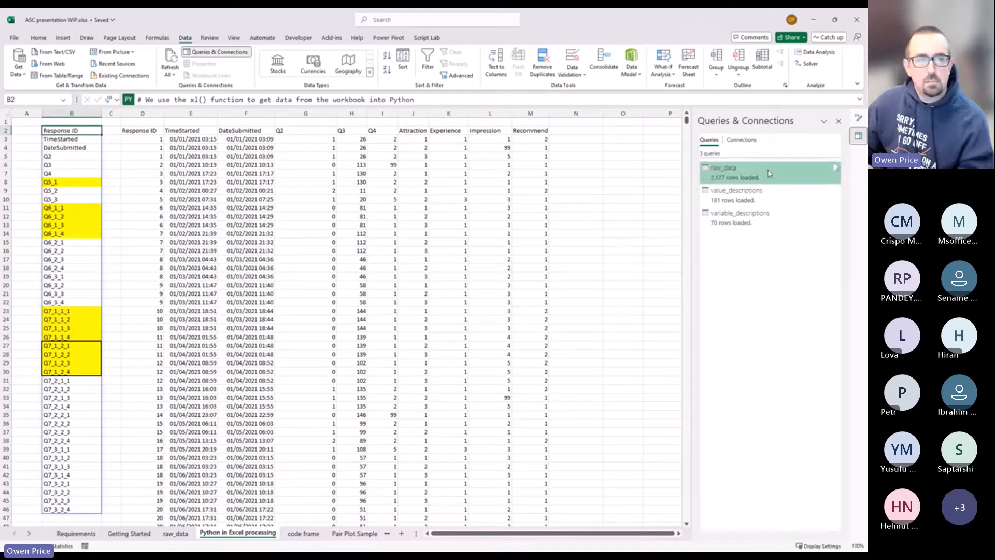
left_click(858, 120)
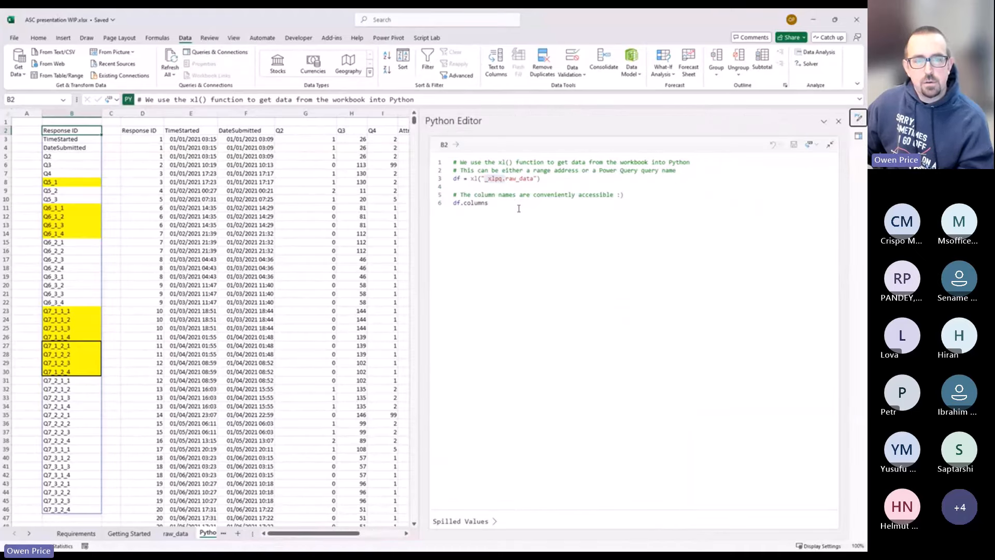
- Highlight the df variable and the xl("_xlpq.raw_data") expression assigned to it in B2's code
left_click(457, 179)
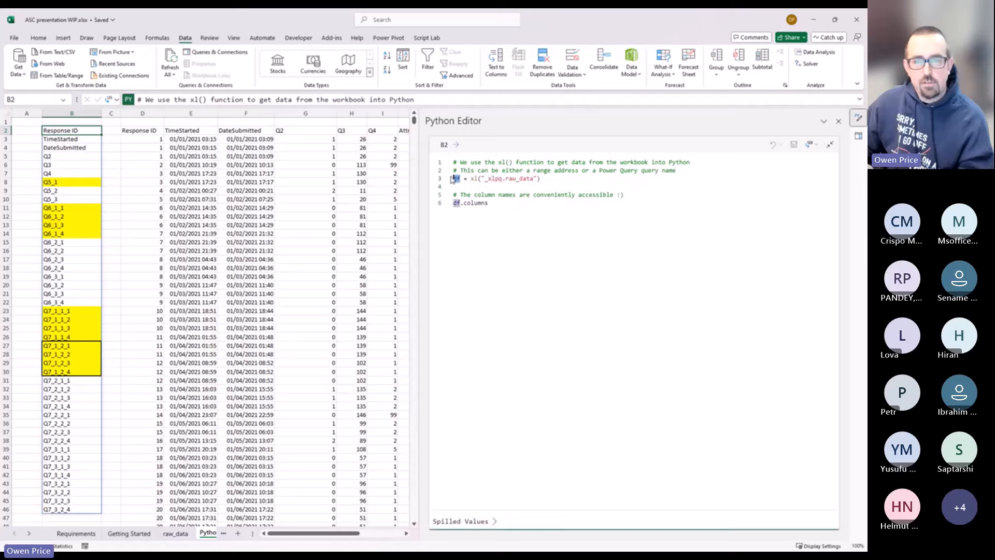
left_click(470, 178)
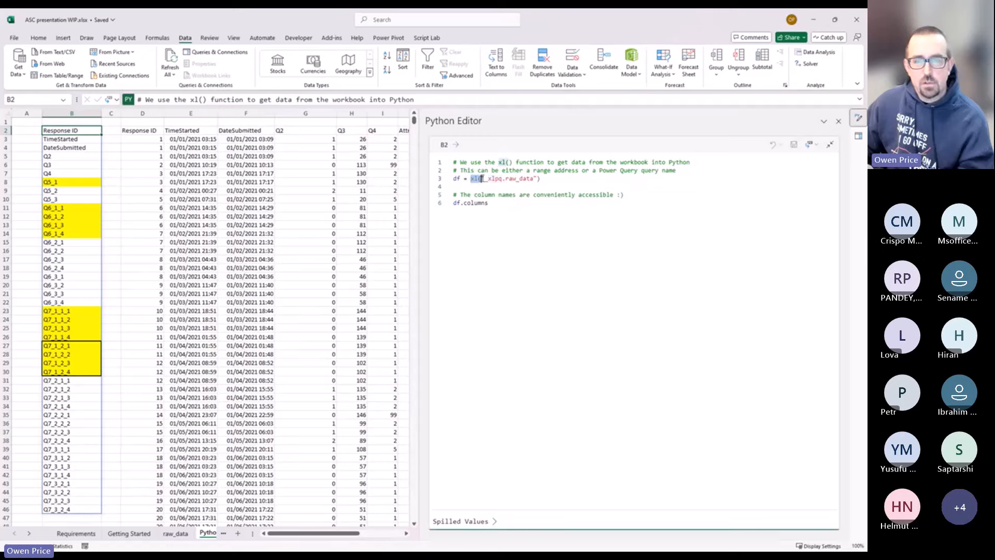
left_click_drag(470, 178, 559, 176)
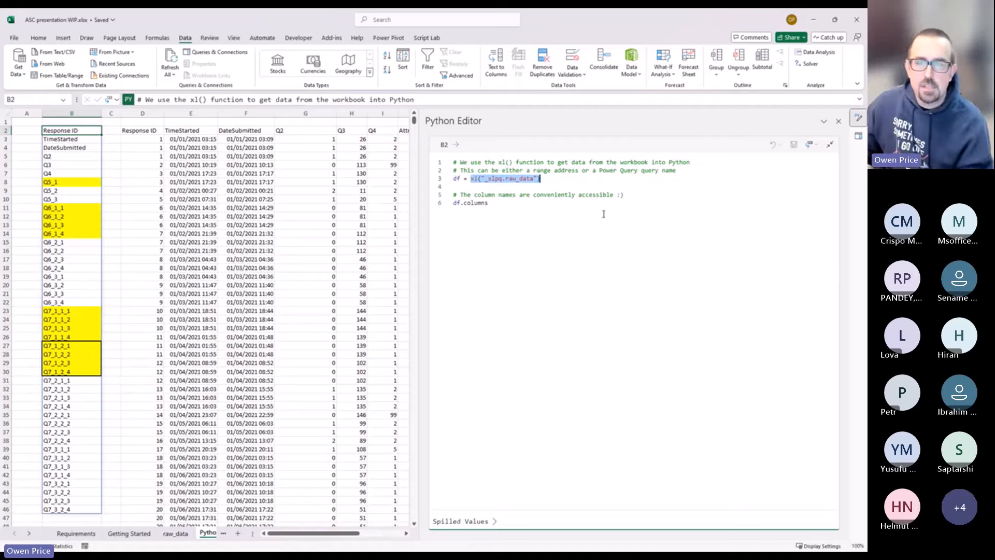
- Delete all of B2's Python code, save the empty cell, and narrow the Python Editor pane
key("ctrl+a")
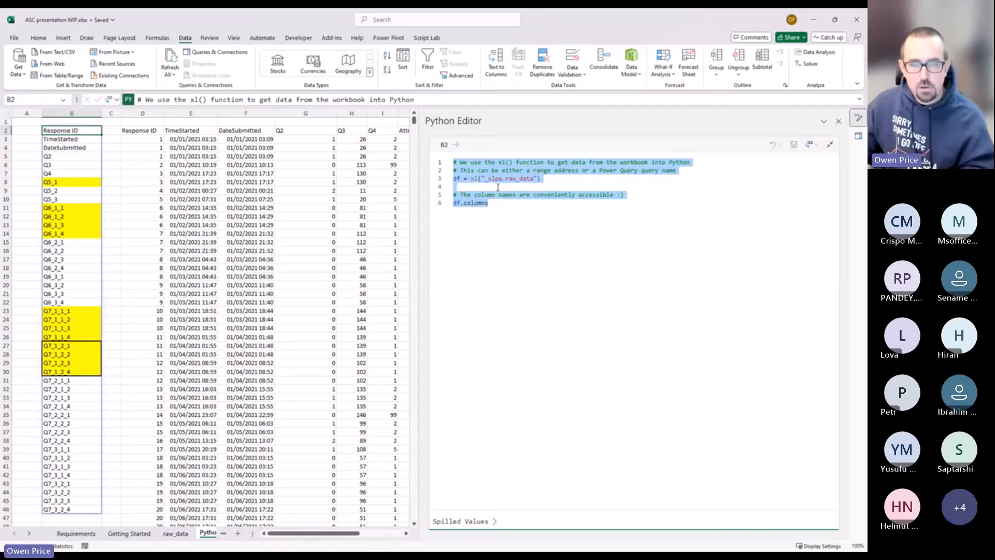
key("Delete")
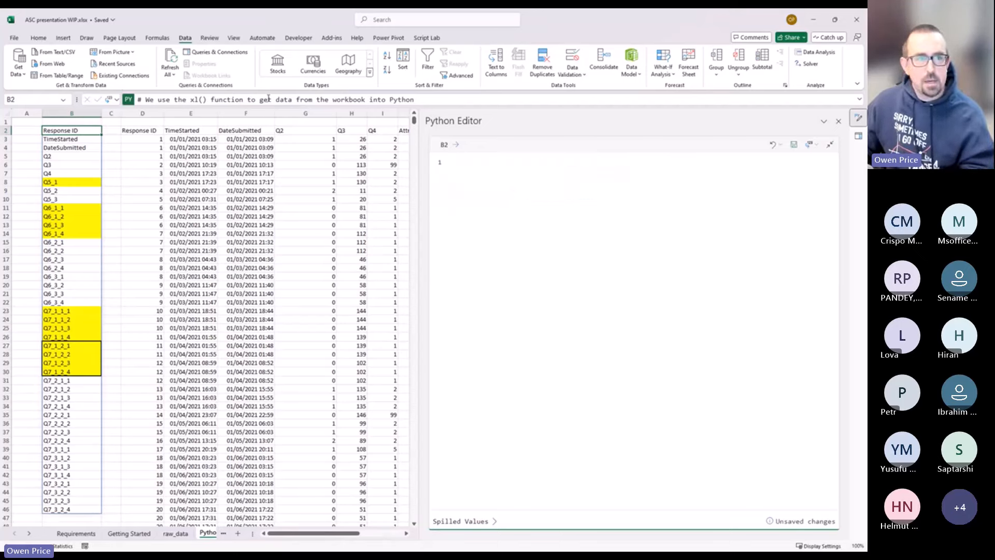
left_click(795, 147)
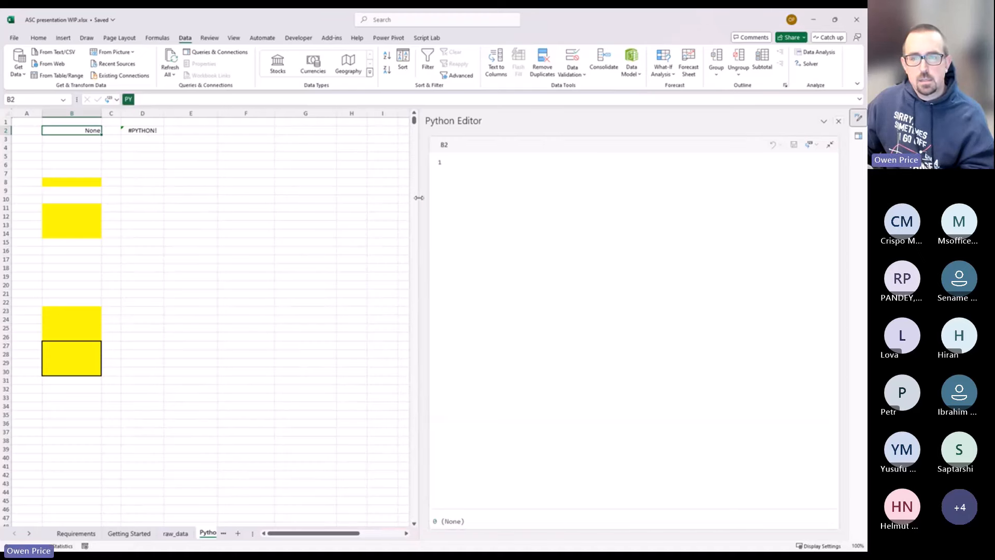
left_click_drag(419, 198, 609, 198)
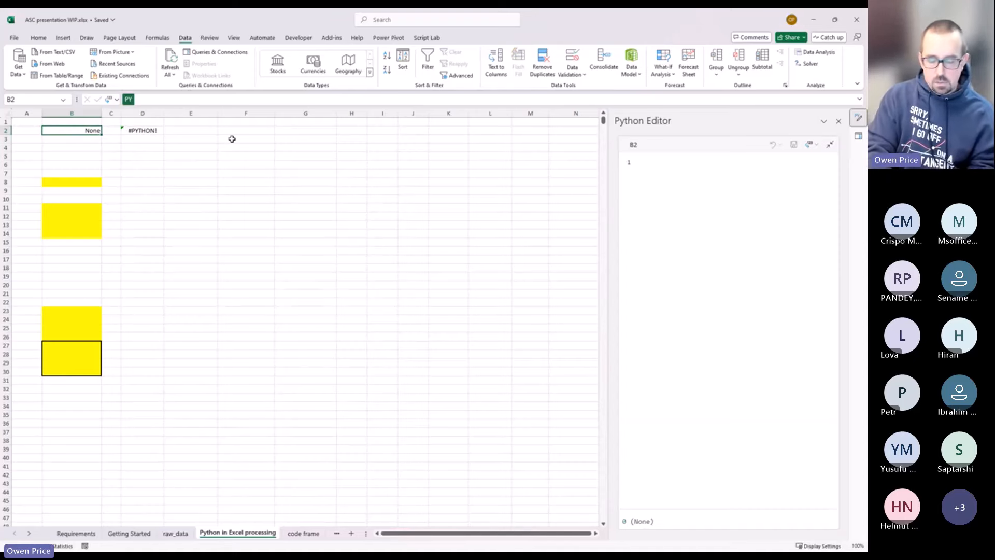
- Clear the empty Python formula from B2 and reselect the cell
key("Escape")
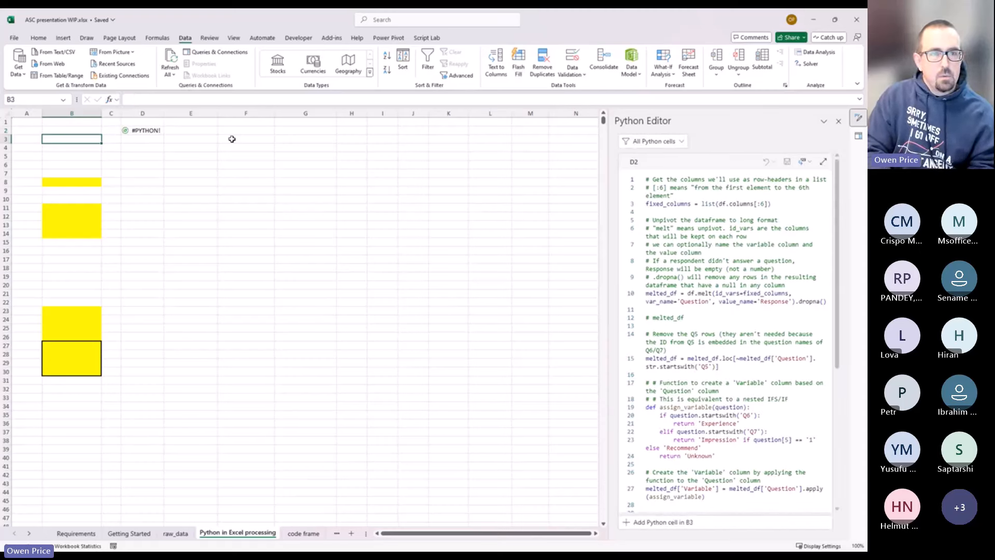
key("Down")
key("Down")
key("Down")
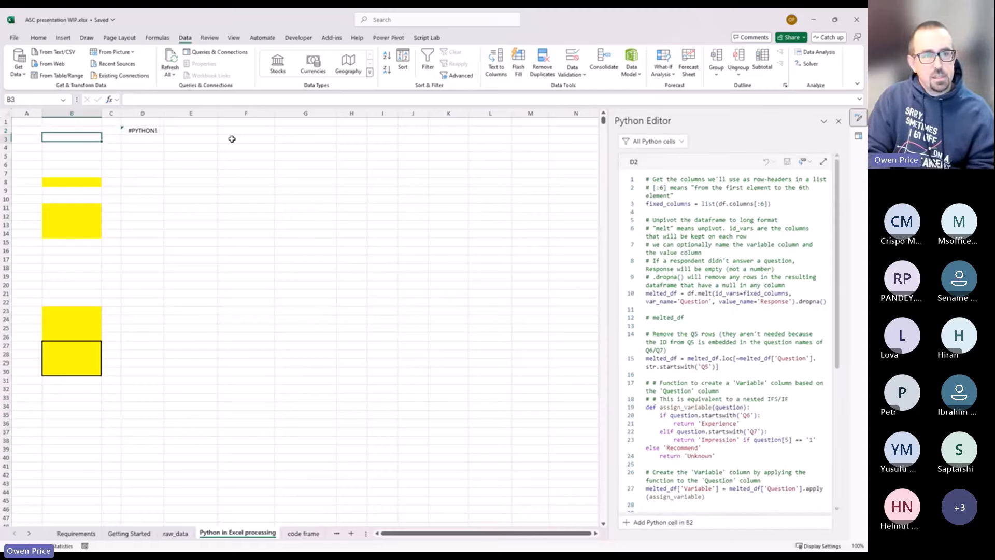
key("Right")
key("Right")
key("Right")
key("Down")
key("Left")
key("Left")
key("Left")
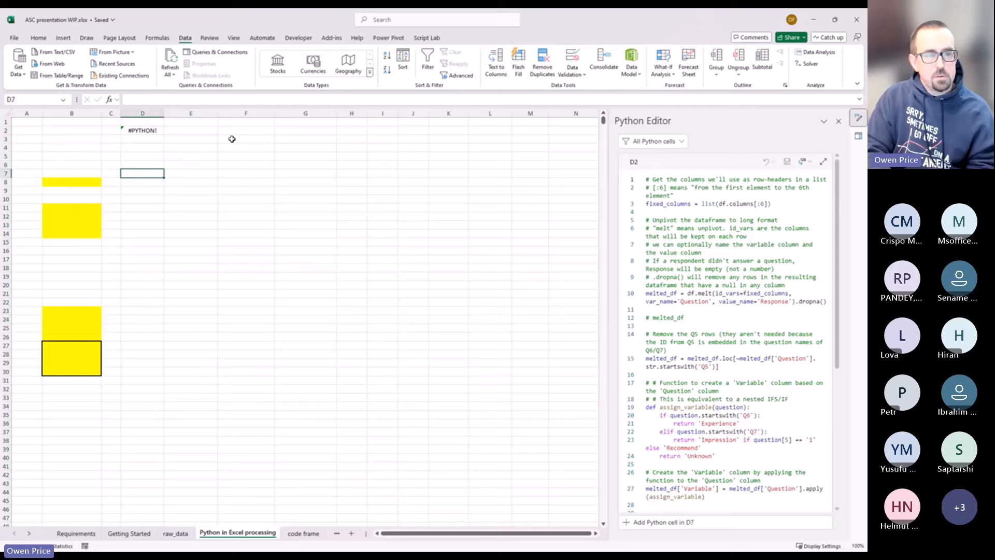
key("Up")
key("Up")
key("Up")
key("Up")
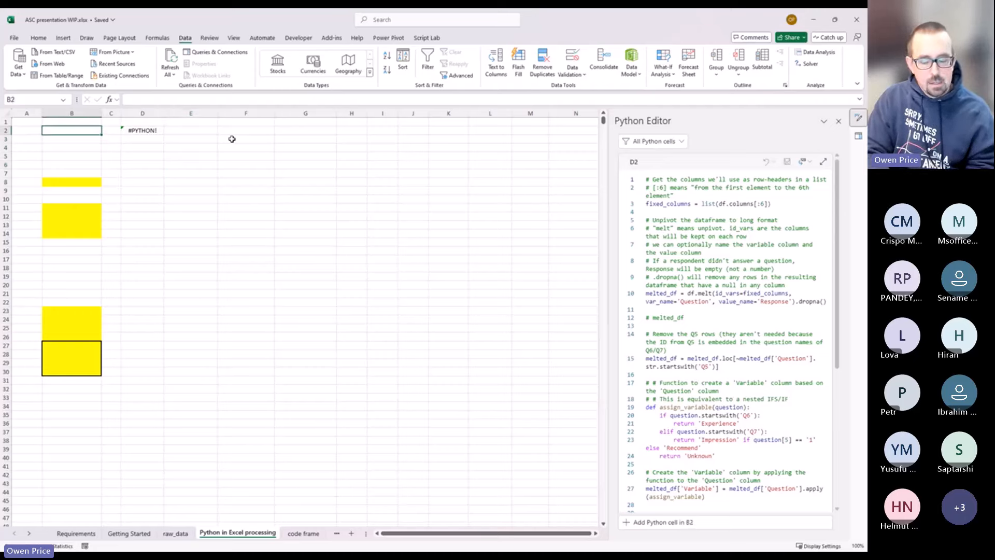
- Enter the Python formula df = xl("_xlpq.raw_data") in cell B2 and commit it
type("=py")
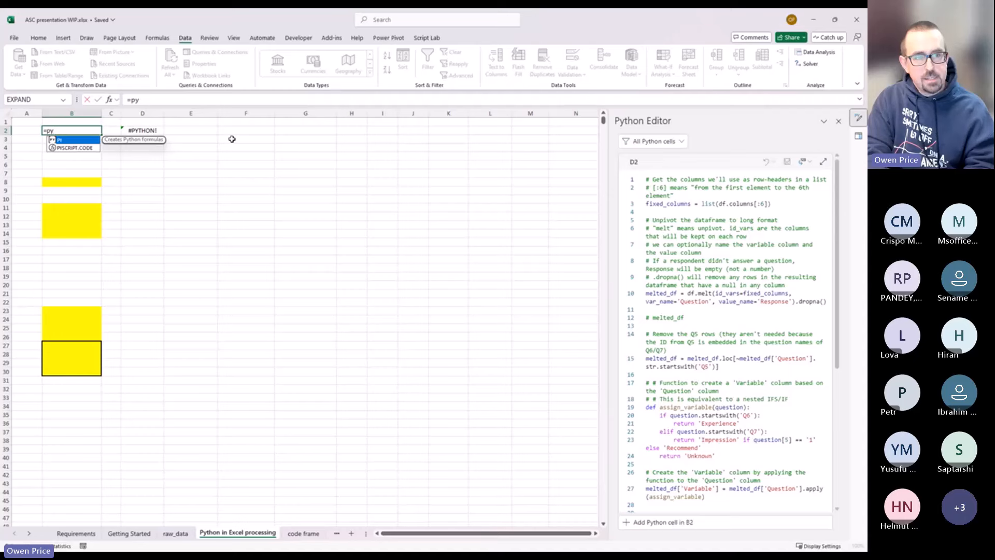
key("Tab")
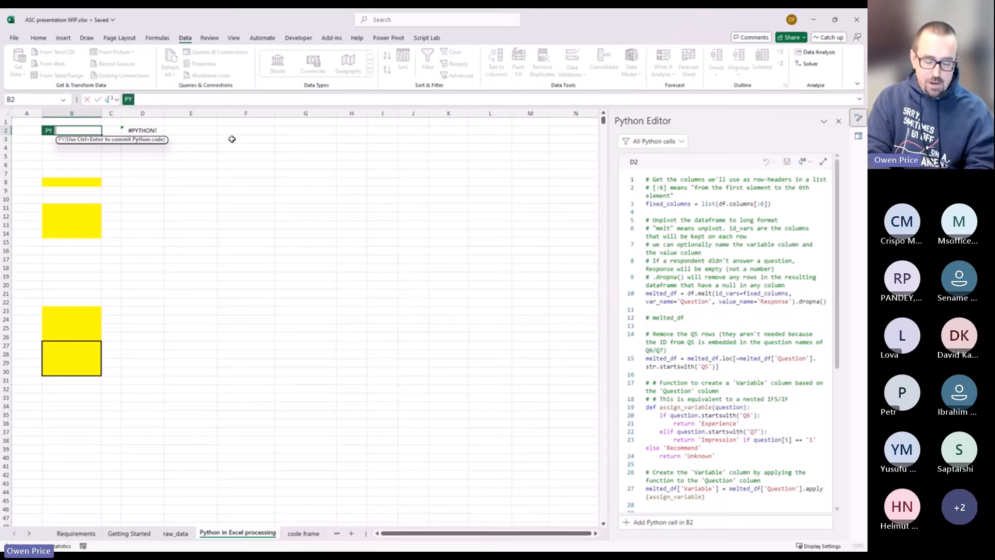
type("f =")
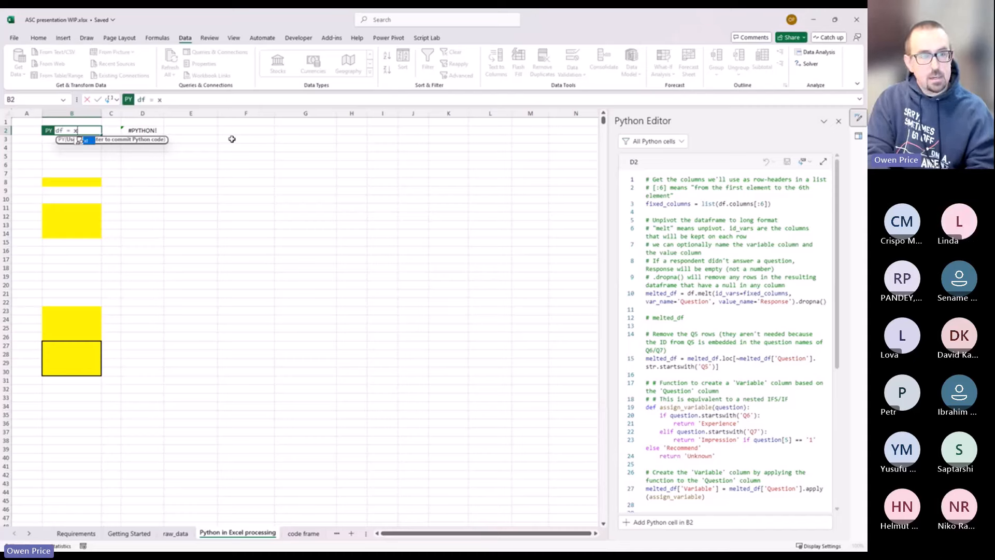
type(" xl(")
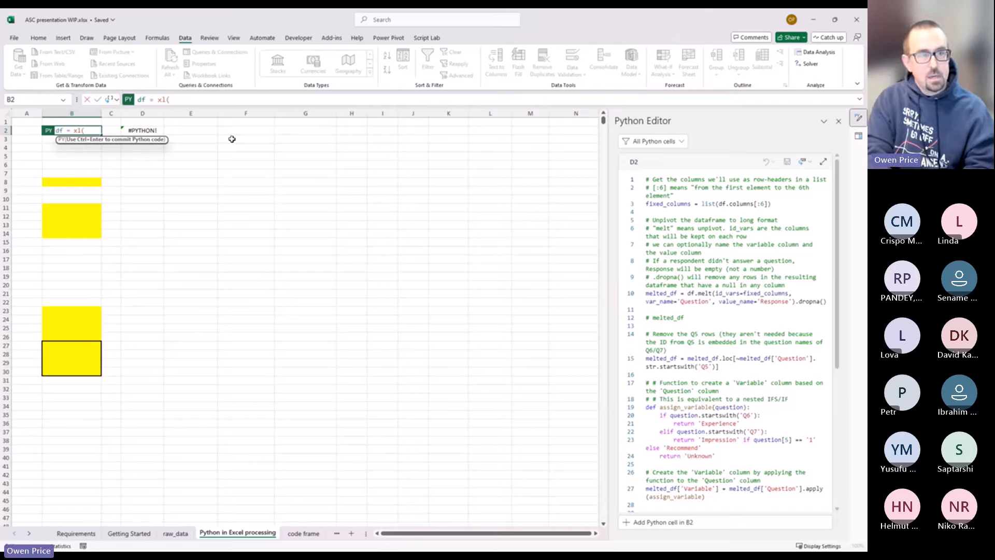
type("\"")
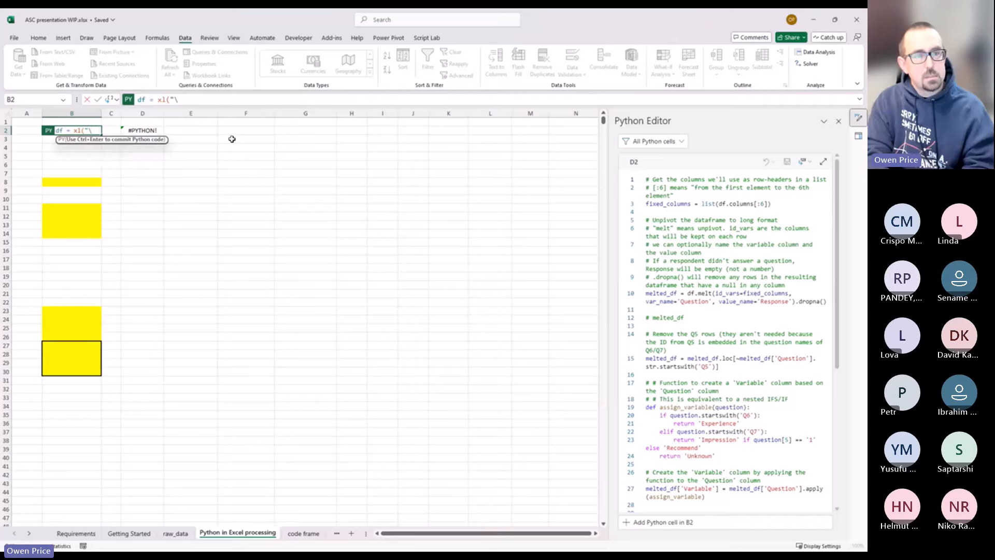
key("Tab")
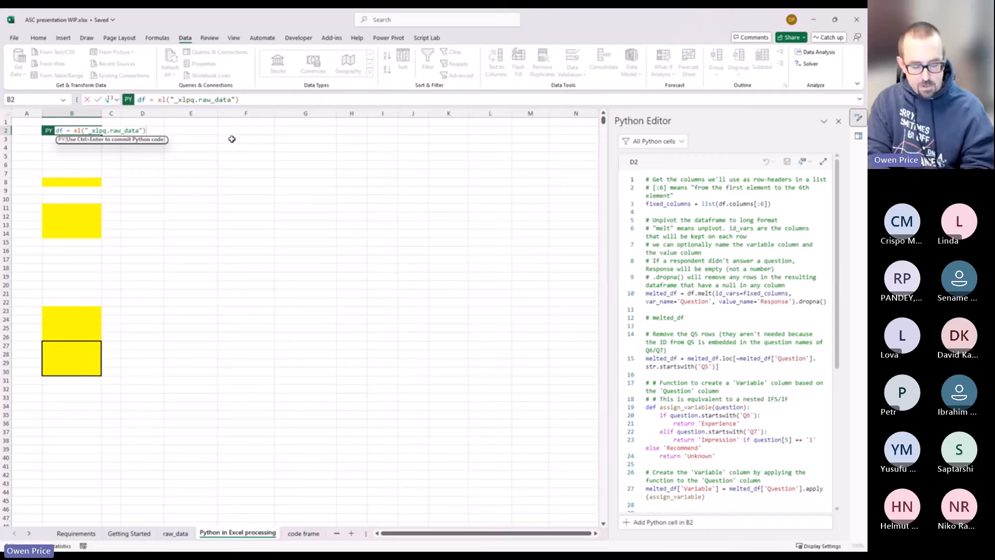
key("ctrl+Return")
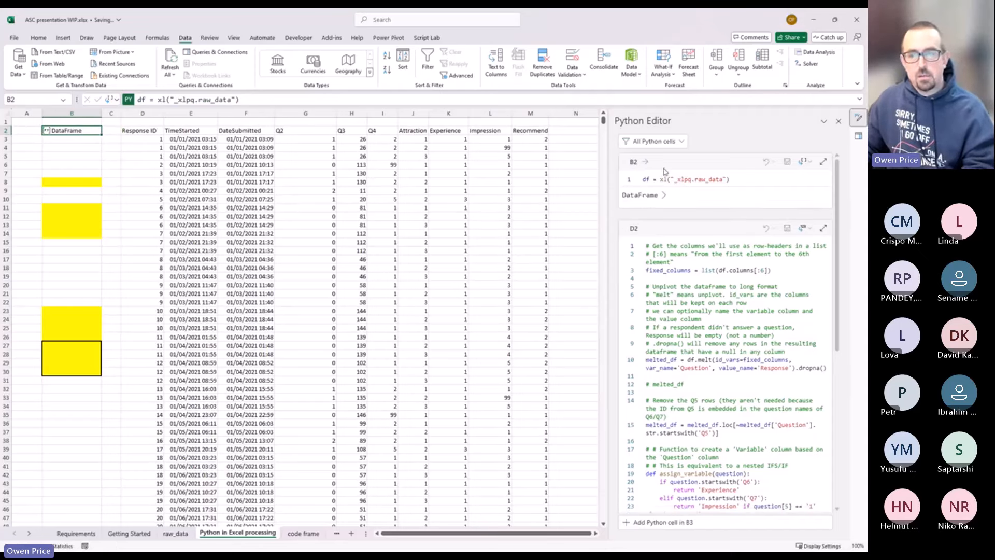
- Widen the Python Editor pane, then expand B2's DataFrame preview to examine it and collapse it again
left_click_drag(609, 204, 410, 203)
left_click(465, 196)
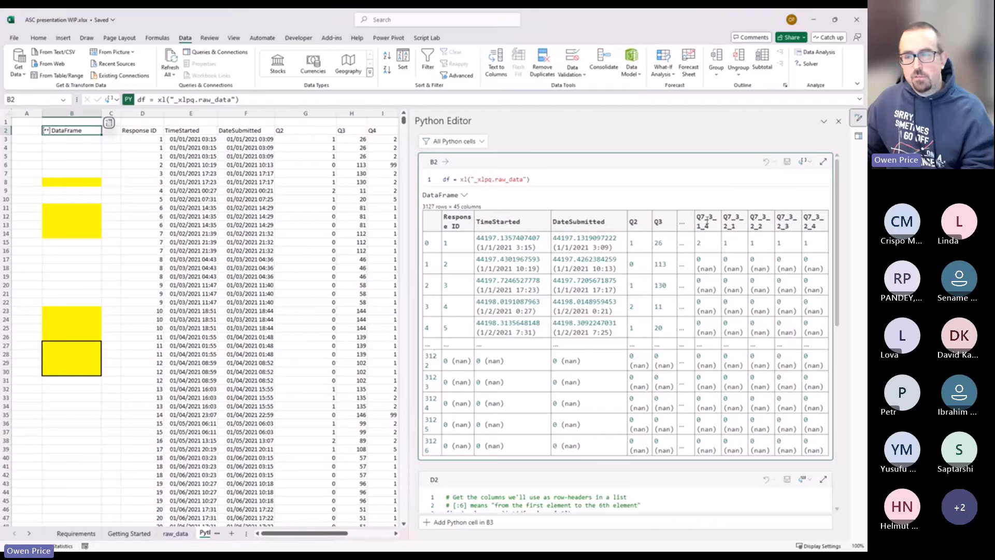
left_click(464, 197)
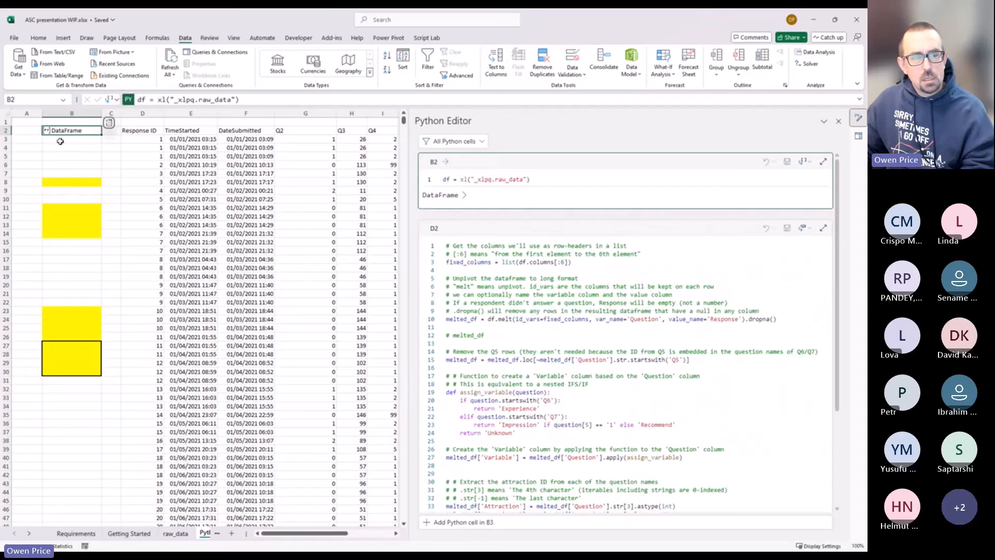
- Add df.columns on line 3 of B2's Python code and run the cell
left_click(542, 181)
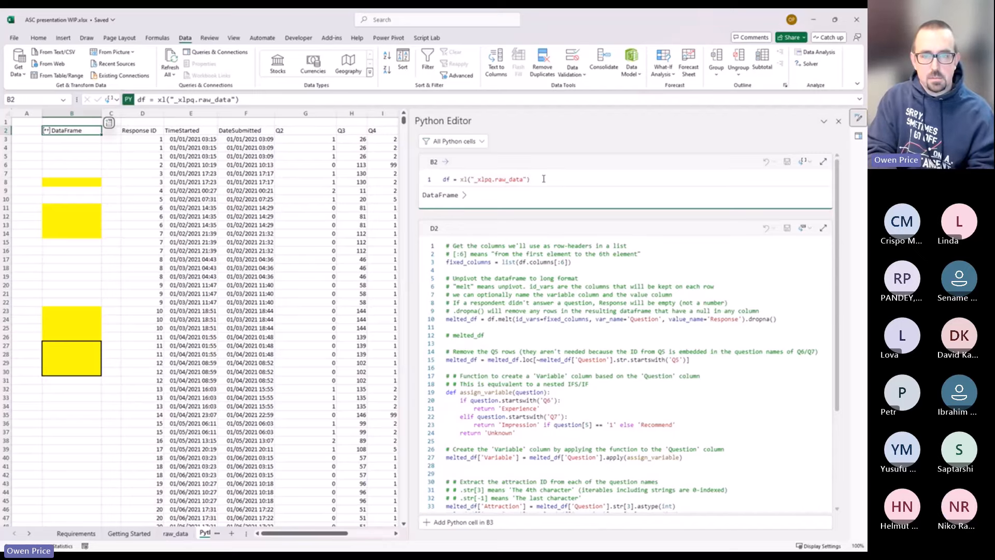
key("Return")
key("Return")
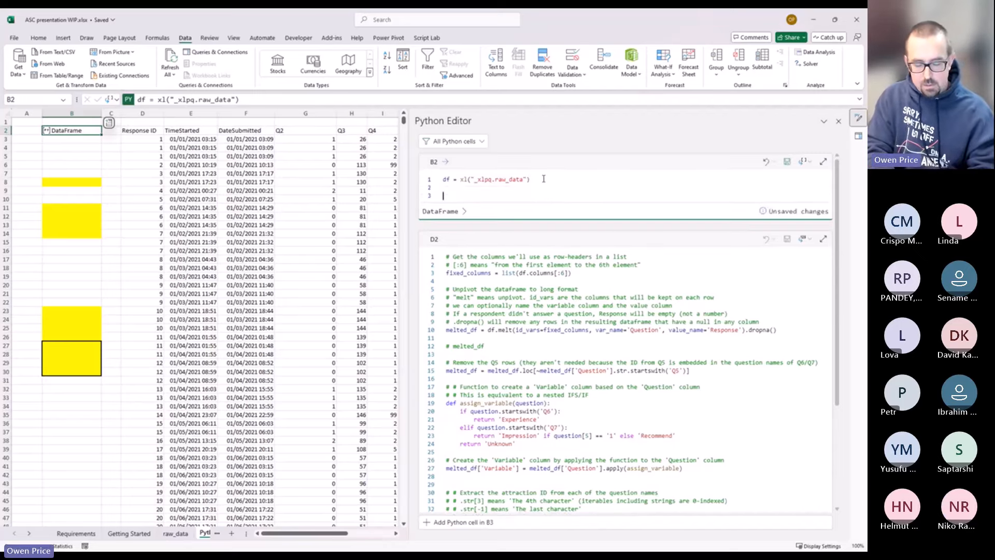
type("df.")
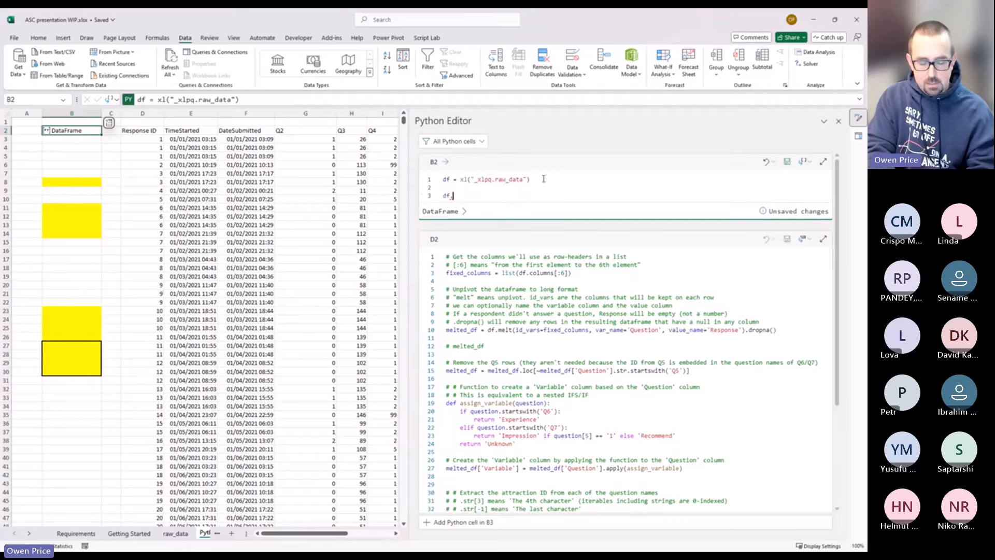
type("columns")
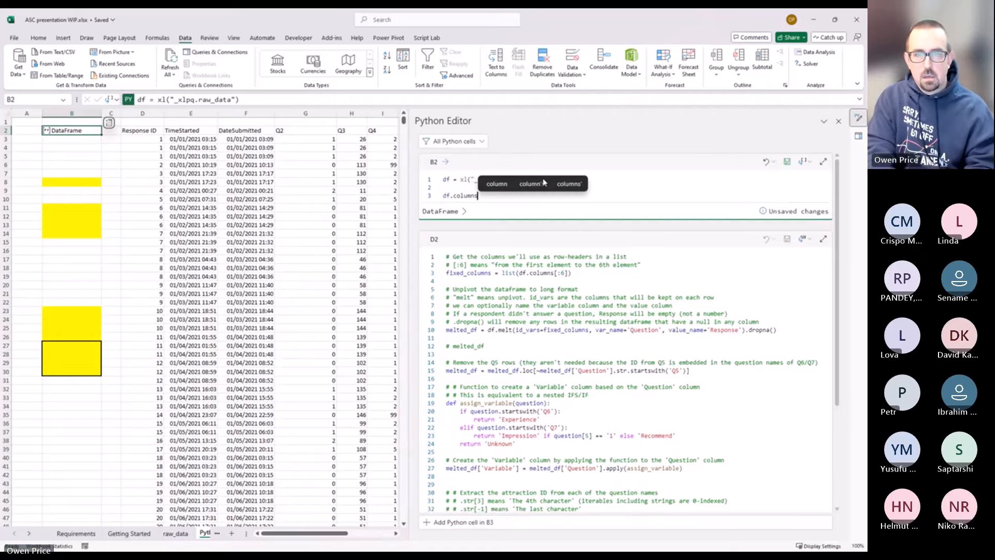
key("ctrl+Return")
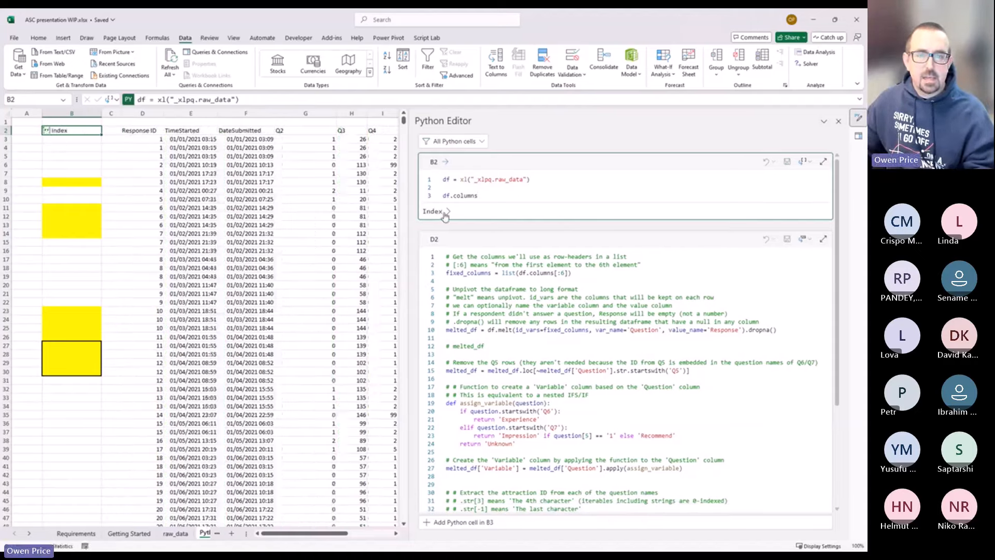
- Highlight the df.columns expression and expand B2's Index output to examine the listed column names and where the list is cut off
left_click_drag(480, 196, 439, 197)
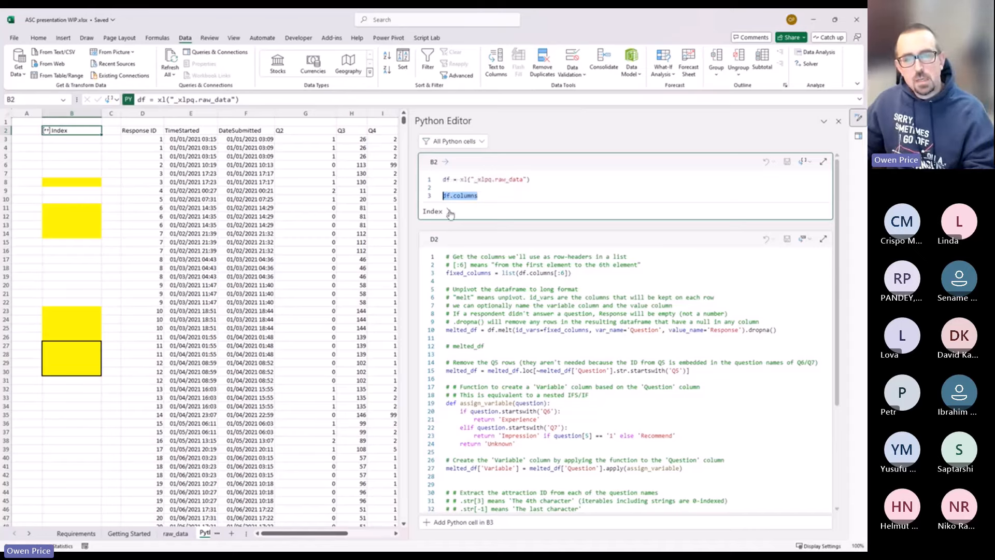
left_click(449, 212)
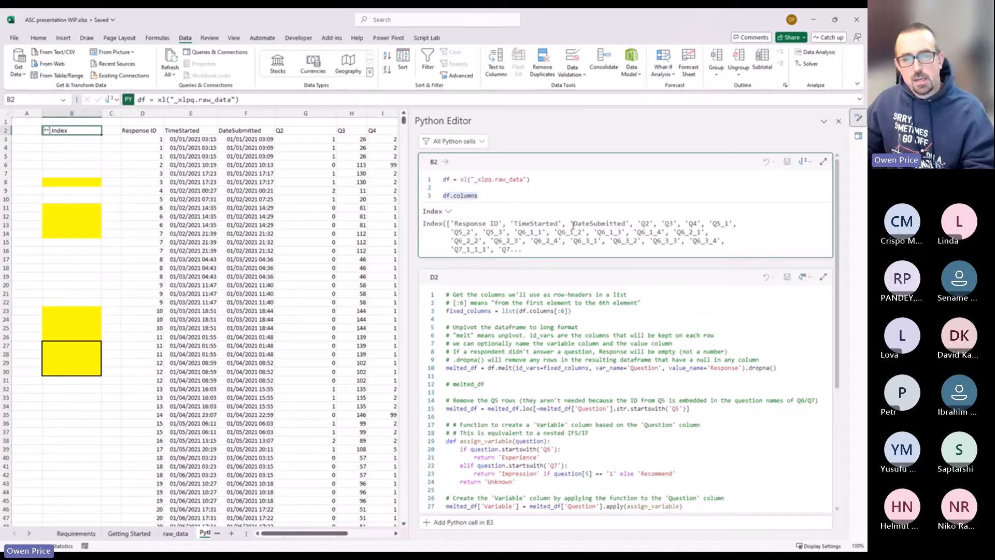
double_click(516, 248)
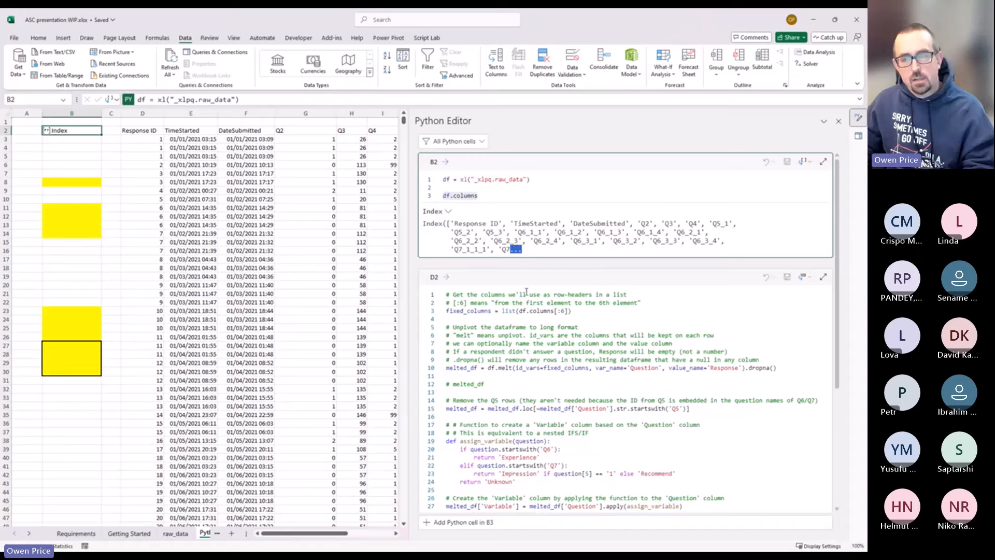
- Switch B2's output to Excel values, commit the cell, and briefly preview the spilled values in the Python Editor
left_click(808, 163)
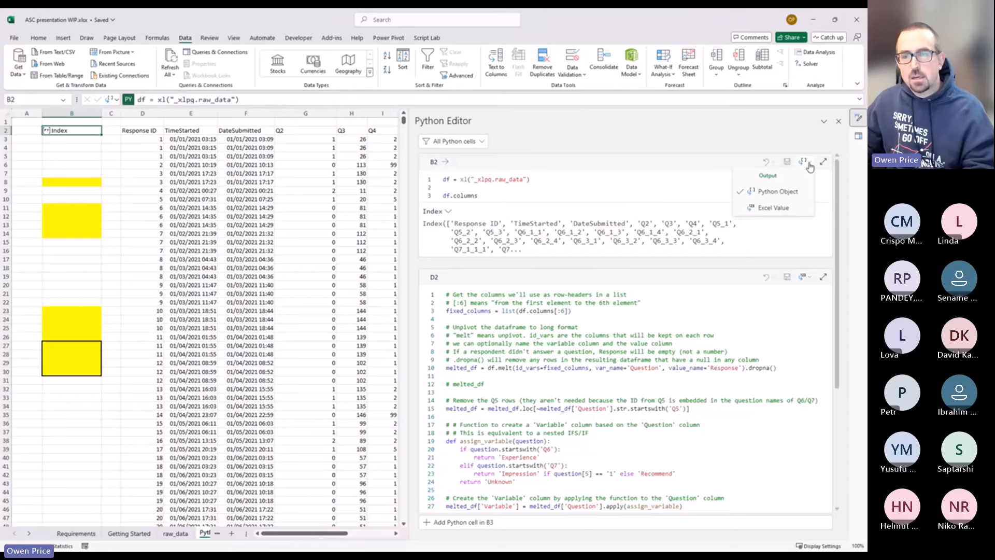
left_click(775, 208)
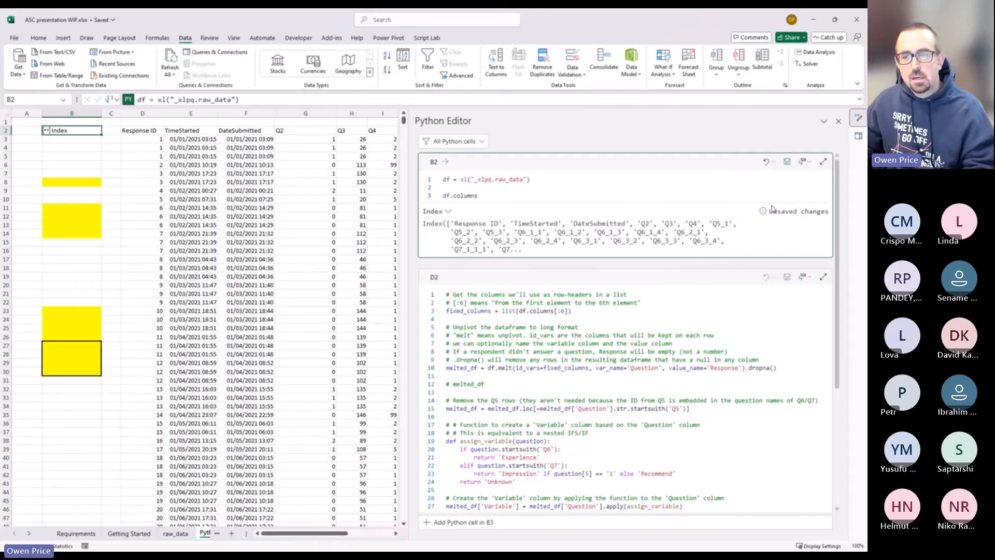
left_click(649, 181)
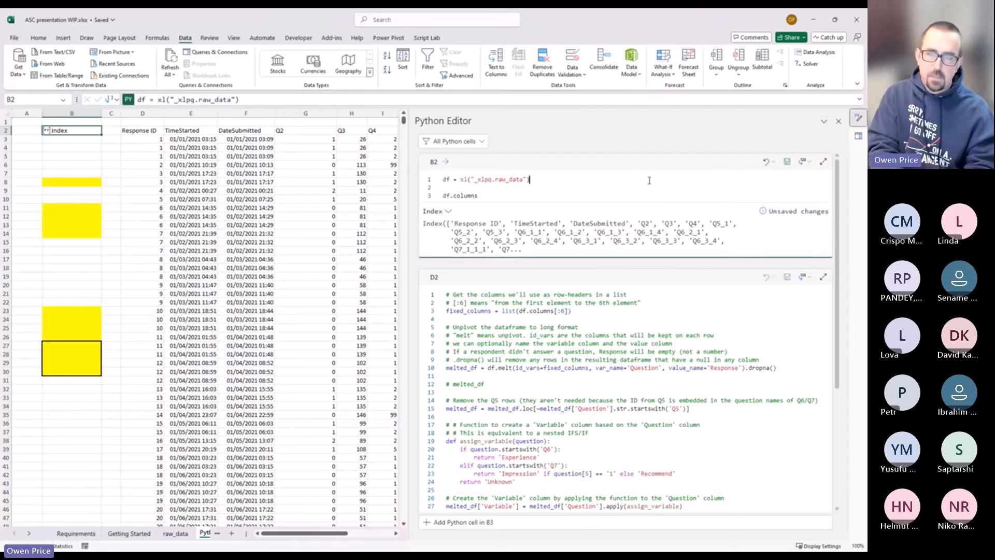
key("ctrl+Return")
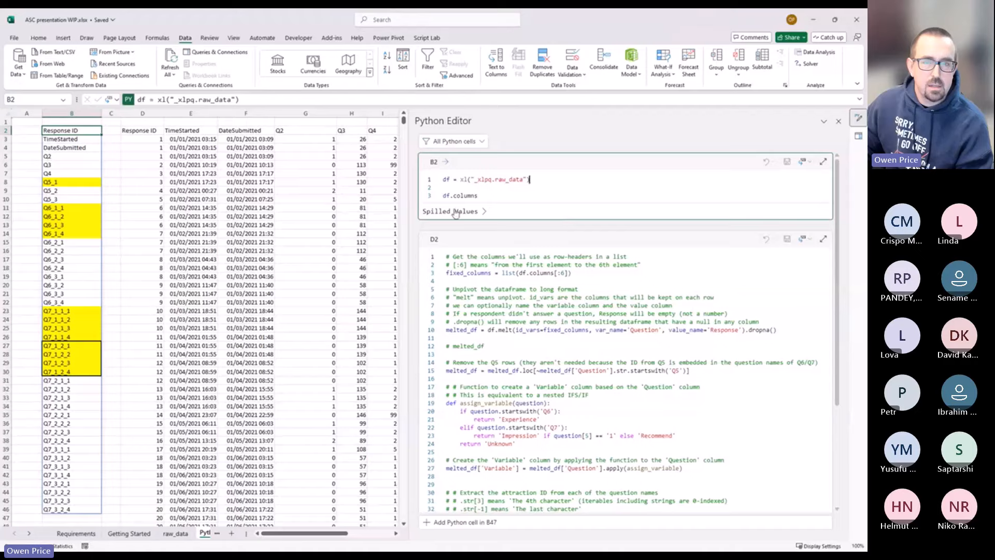
left_click(485, 212)
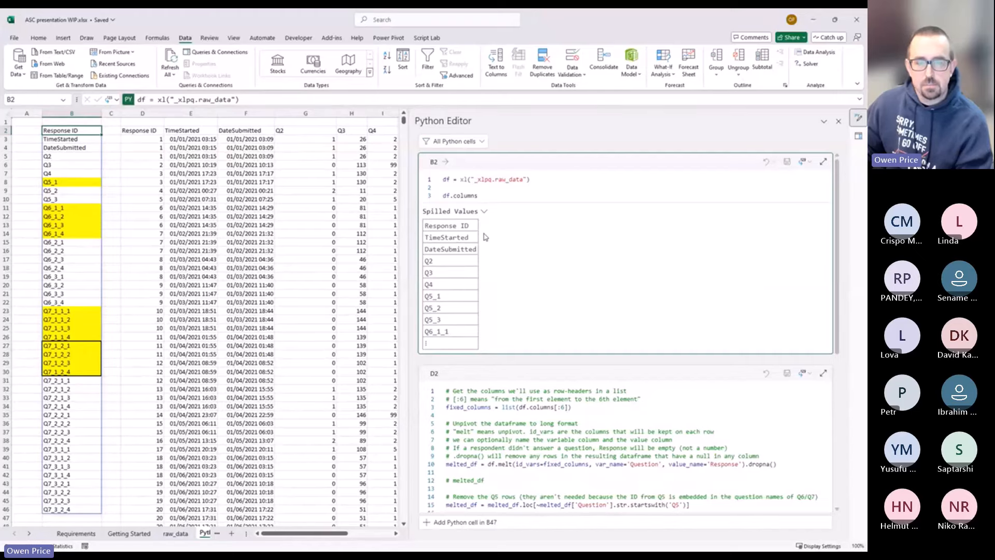
left_click(485, 211)
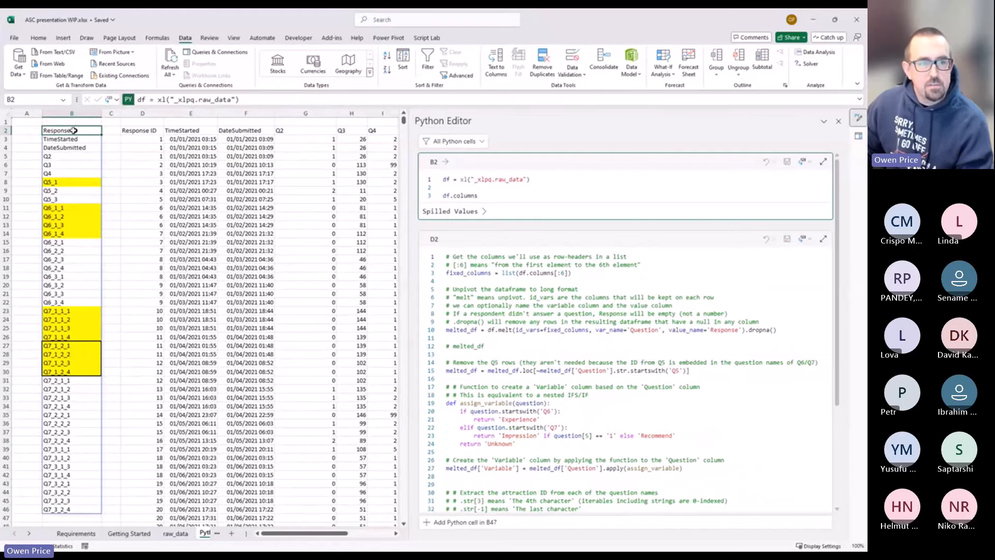
- Examine how the Q5 columns relate to the Q6 columns by highlighting Q5_1, Q6_1_1 to Q6_1_4, Q6_3_1 to Q6_3_4 and Q5_3
left_click(72, 182)
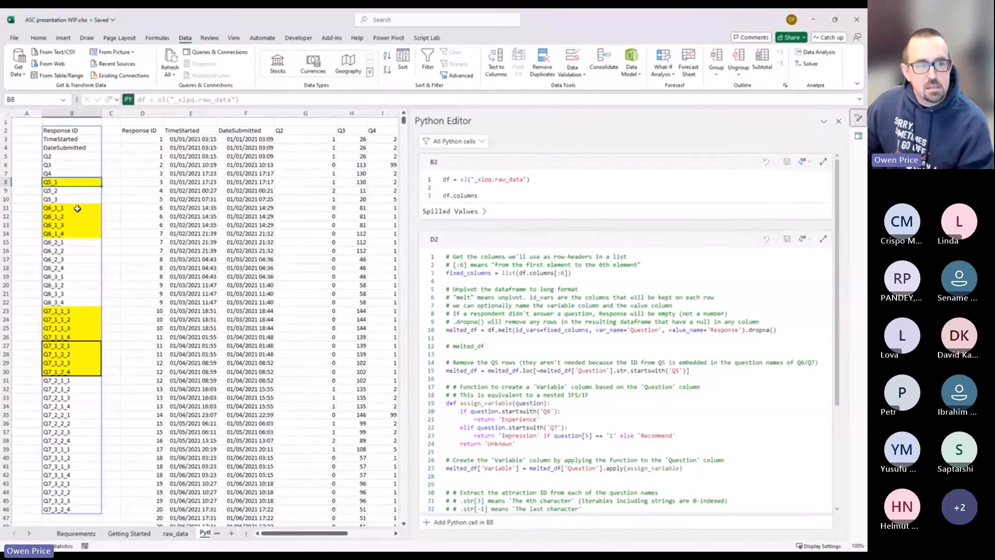
left_click_drag(77, 208, 76, 232)
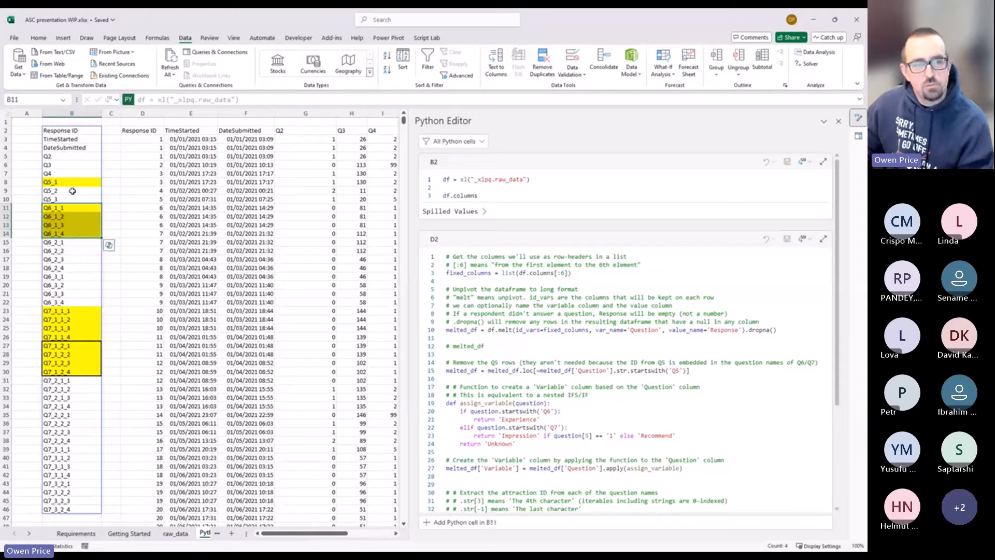
left_click(83, 217)
left_click(81, 230)
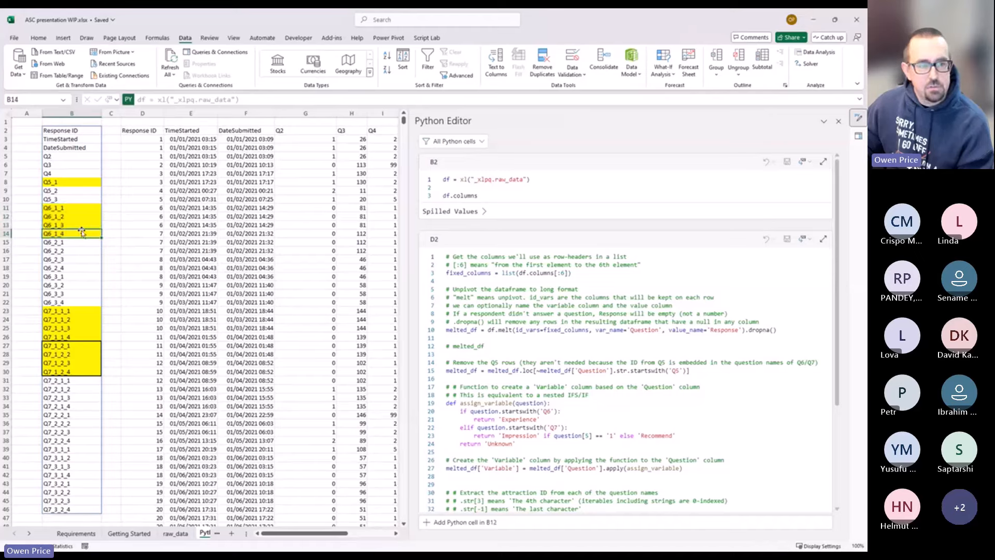
left_click_drag(77, 206, 80, 233)
left_click(64, 179)
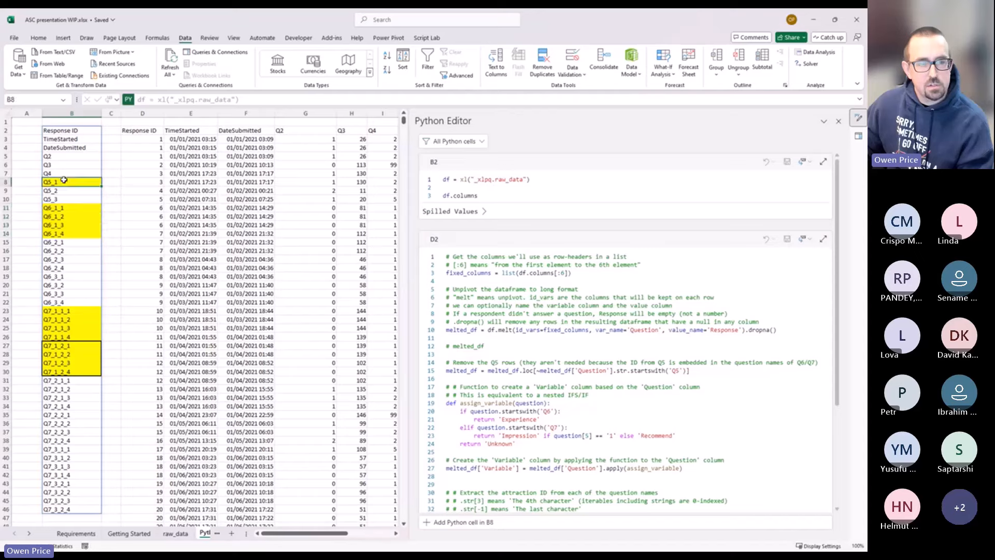
left_click_drag(66, 244, 69, 305)
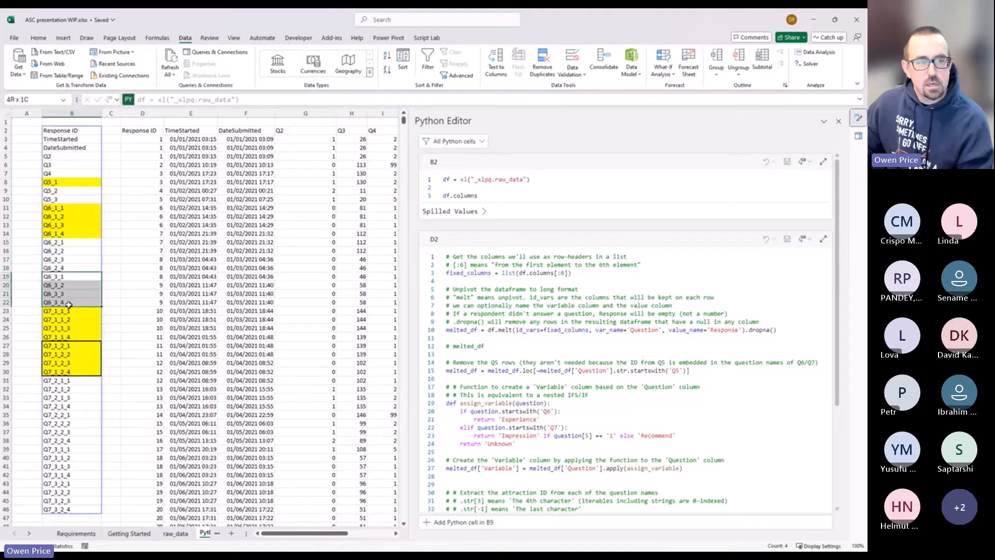
left_click(65, 200)
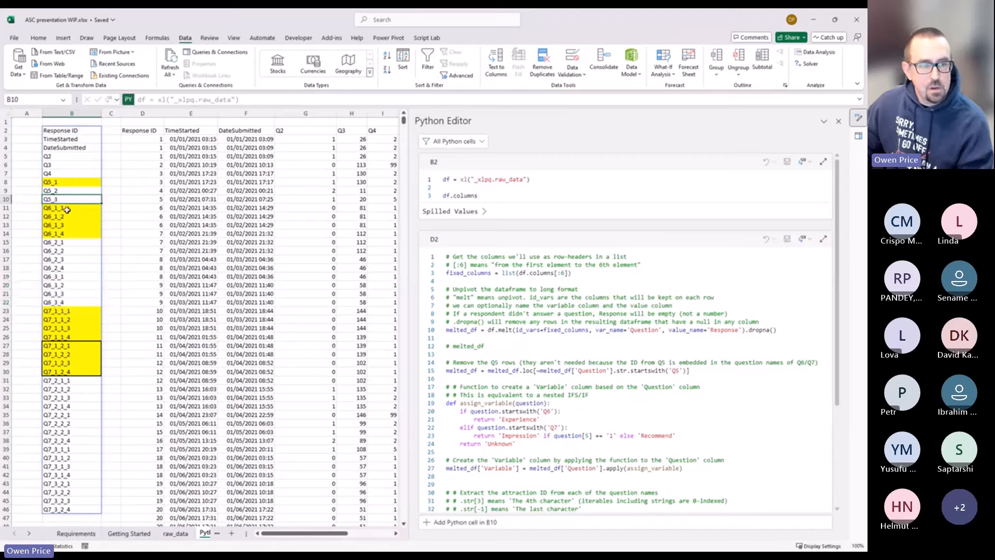
left_click_drag(68, 206, 69, 232)
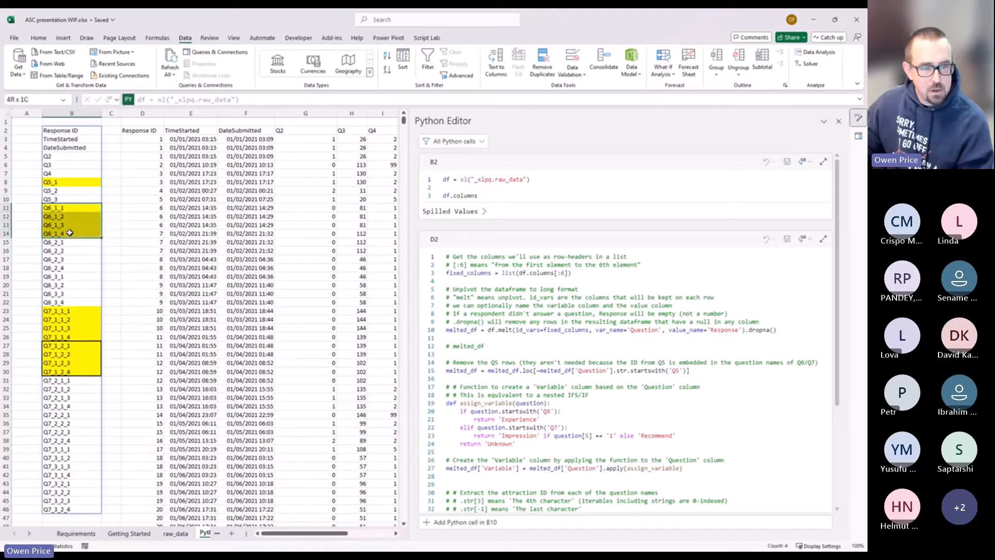
- Examine the Q7_1_1 and Q7_1_2 column groups in the spilled list, and compare them with Q6_1_1 to Q6_1_4
left_click(75, 311)
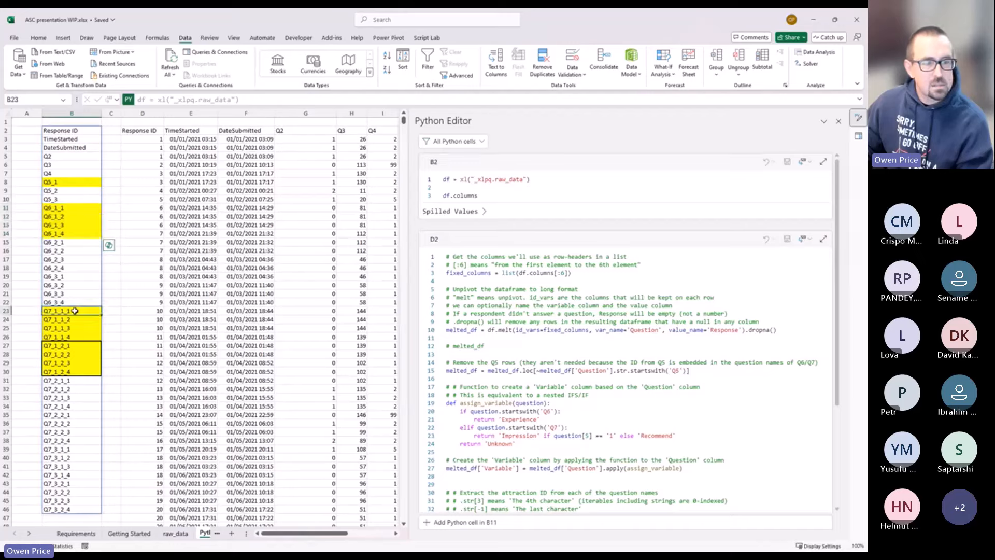
left_click_drag(75, 311, 84, 337)
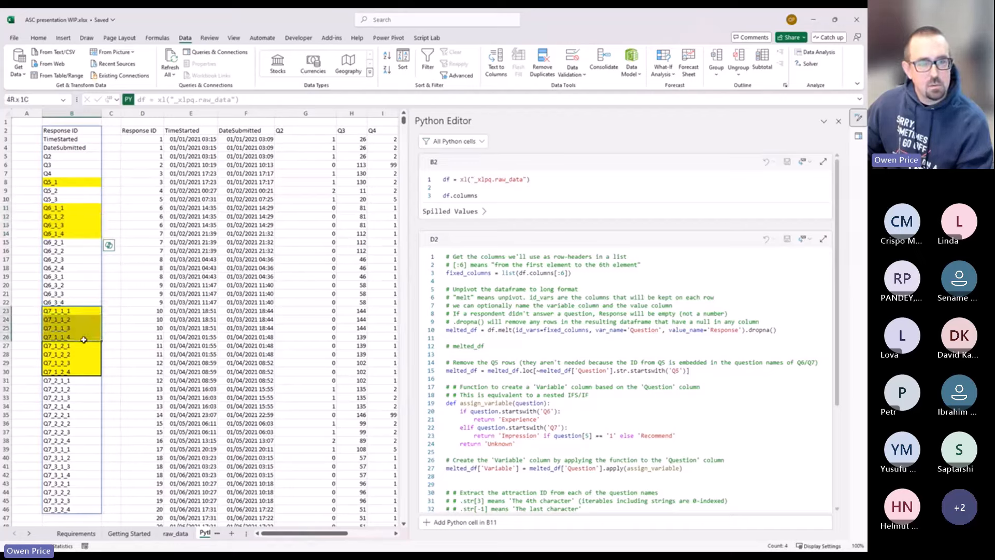
left_click_drag(84, 337, 84, 338)
mouse_move(311, 532)
left_mouse_down()
mouse_move(420, 533)
mouse_move(295, 533)
left_mouse_up()
left_click_drag(65, 311, 67, 371)
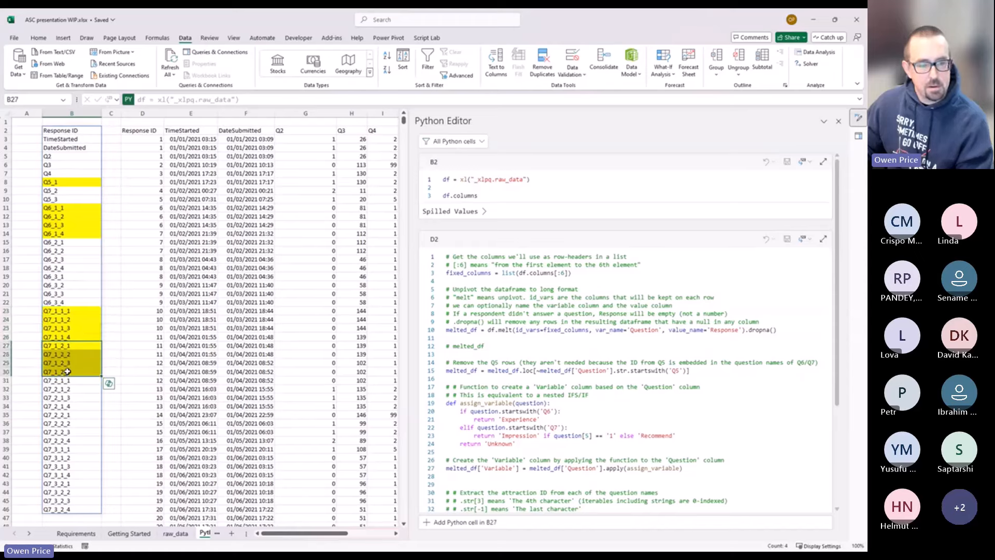
left_click(70, 303)
mouse_move(74, 306)
left_mouse_down()
mouse_move(79, 338)
mouse_move(78, 303)
left_mouse_up()
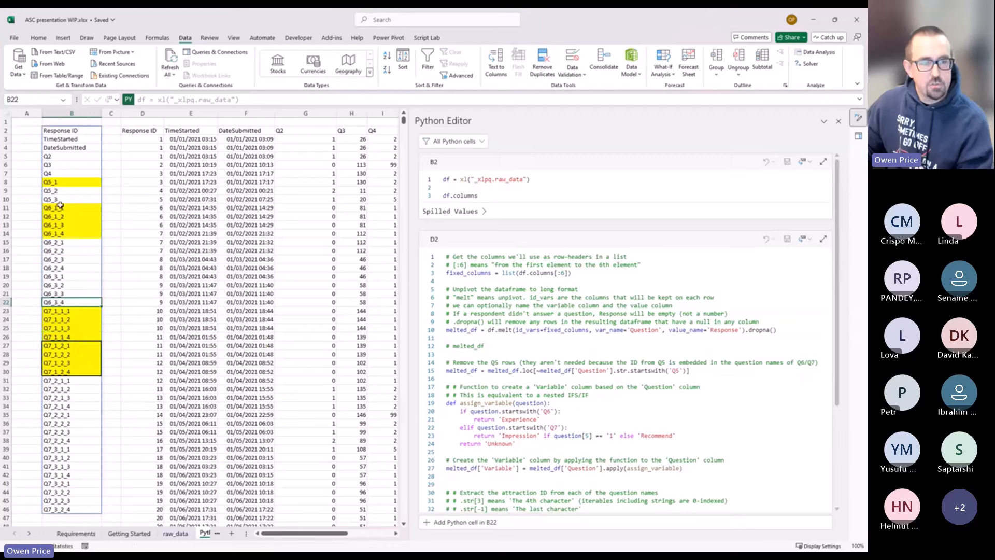
left_click_drag(61, 208, 63, 236)
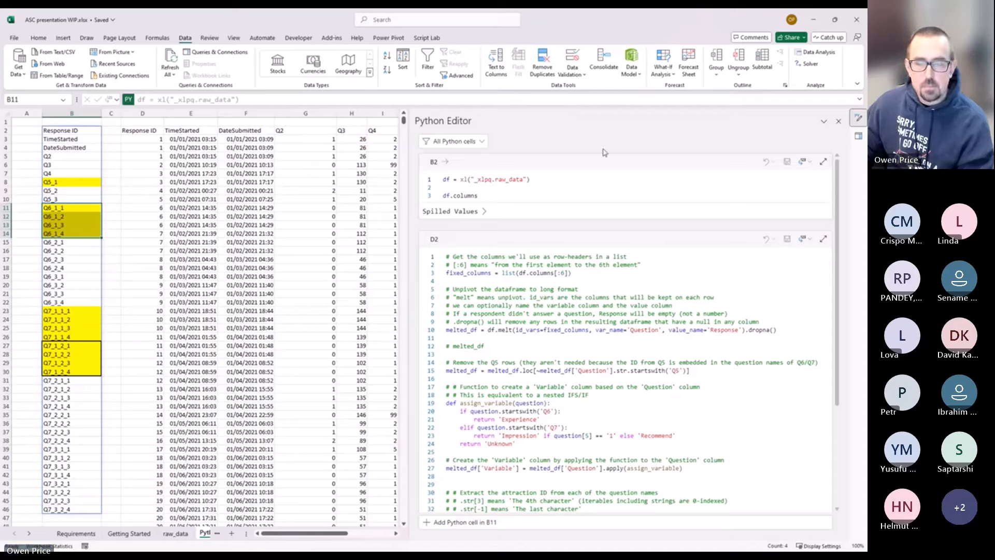
- Open D2's code in the expanded editor view and comment out the final pivoted_df line and the pivot_table block
left_click(153, 129)
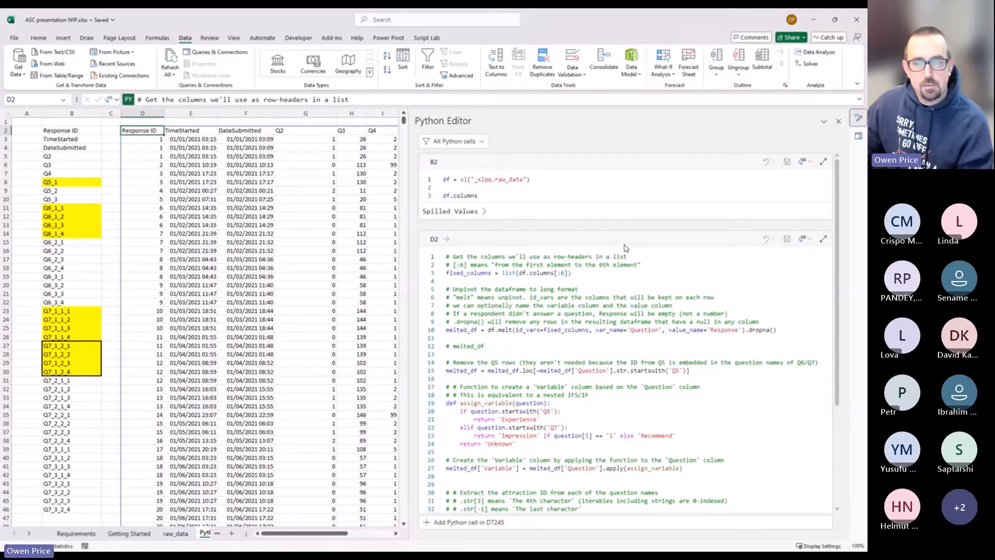
left_click(824, 239)
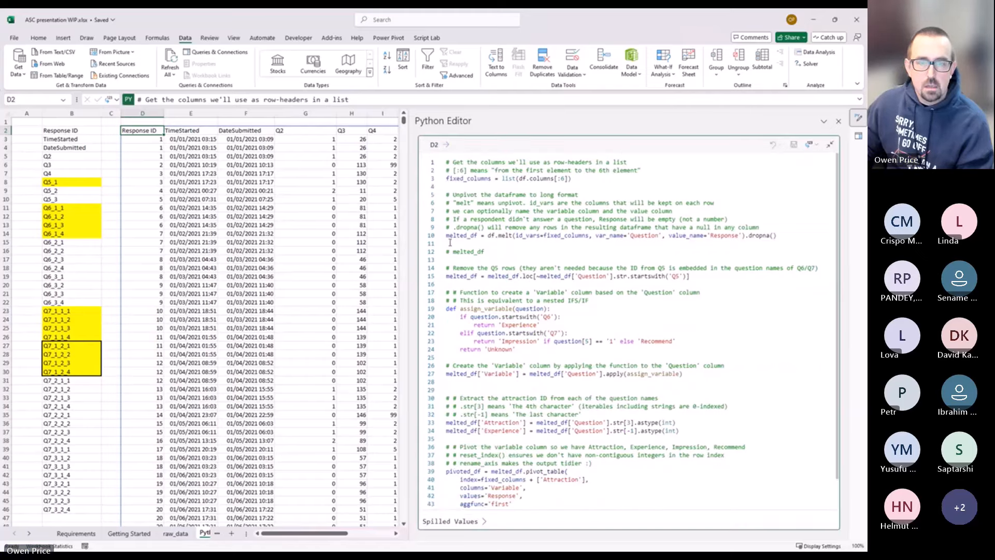
mouse_move(411, 230)
left_mouse_down()
mouse_move(479, 233)
mouse_move(423, 242)
left_mouse_up()
scroll(605, 424, "down", 2)
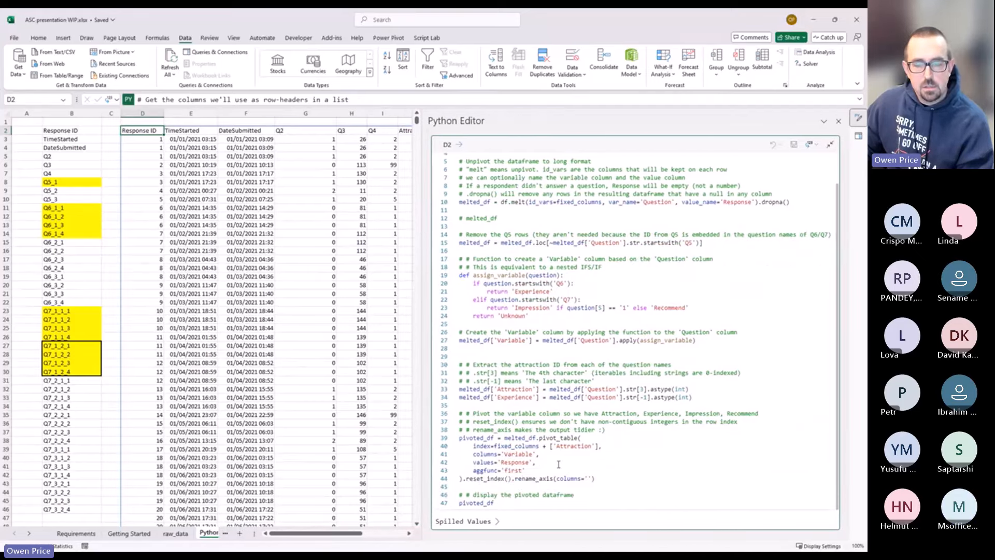
double_click(502, 502)
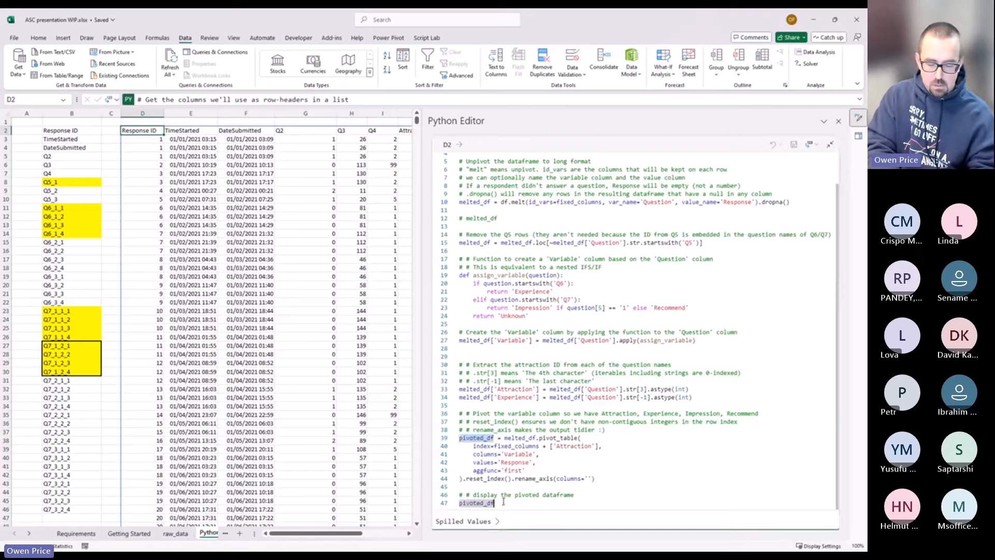
key("ctrl+slash")
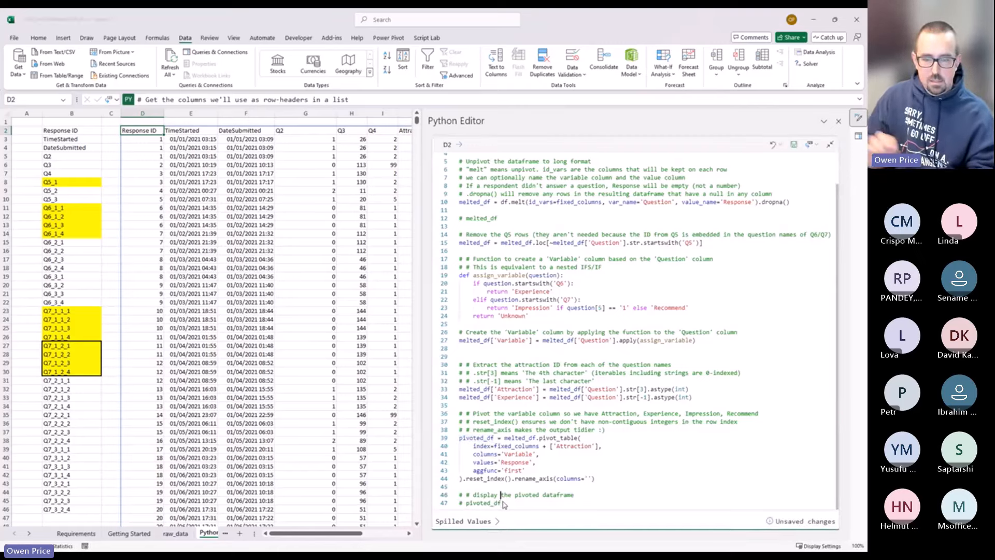
left_click_drag(596, 479, 438, 444)
key("ctrl+slash")
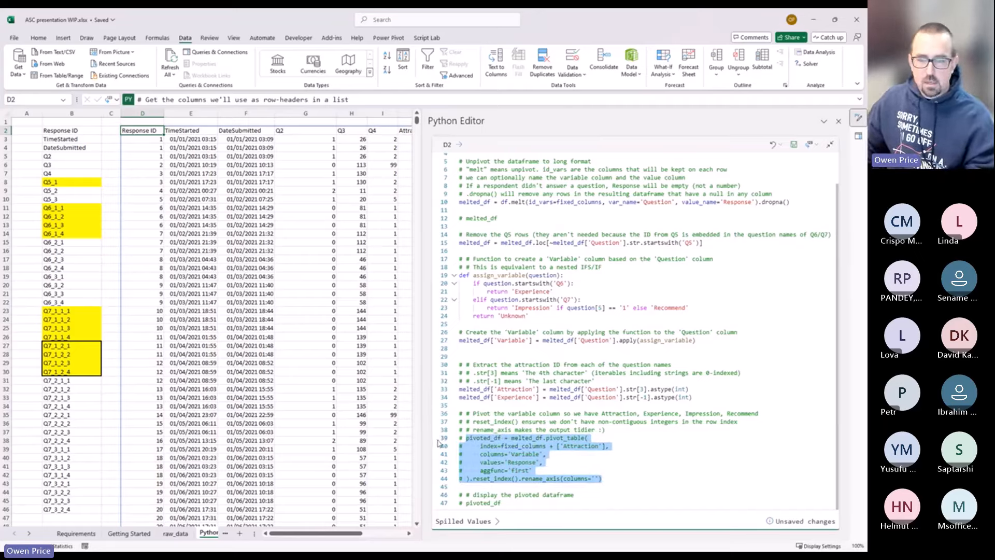
- Comment out the Attraction, Experience and Variable column assignments and the whole assign_variable function in D2's code
left_click_drag(693, 397, 419, 390)
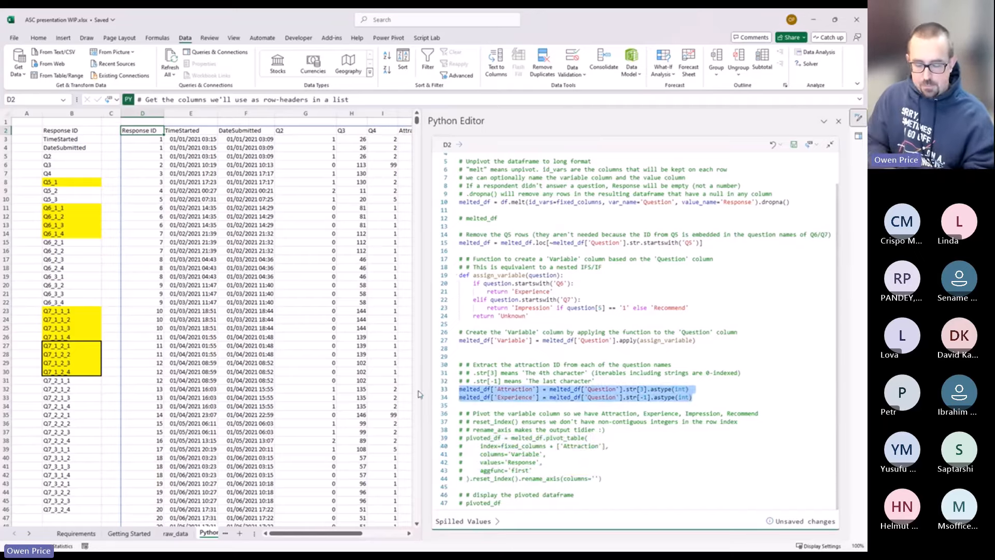
key("ctrl+slash")
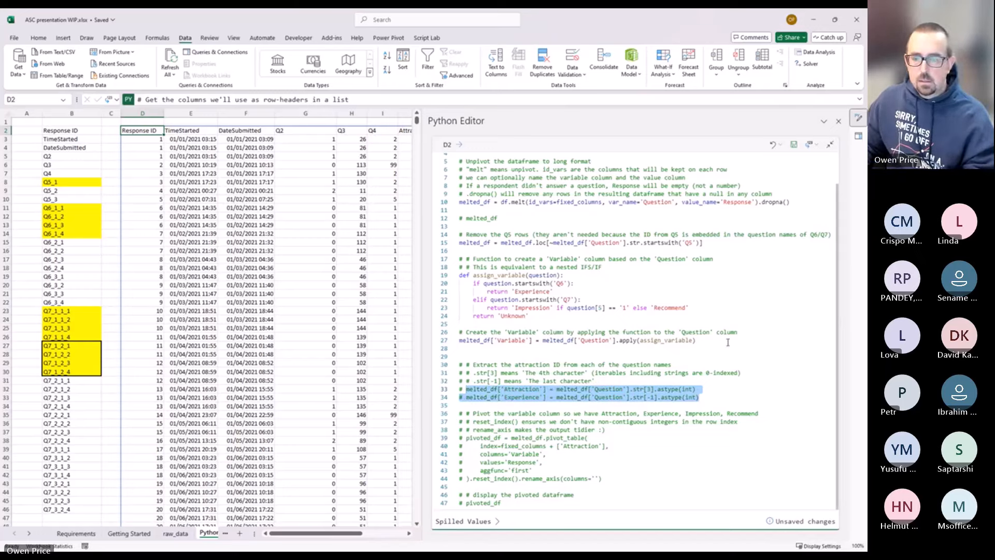
left_click(728, 341)
key("ctrl+slash")
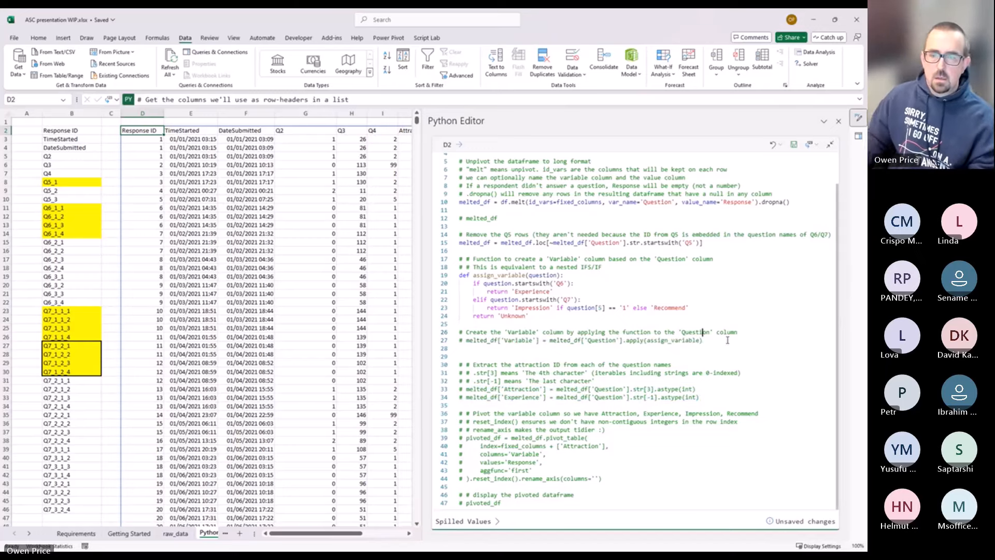
left_click_drag(529, 315, 458, 275)
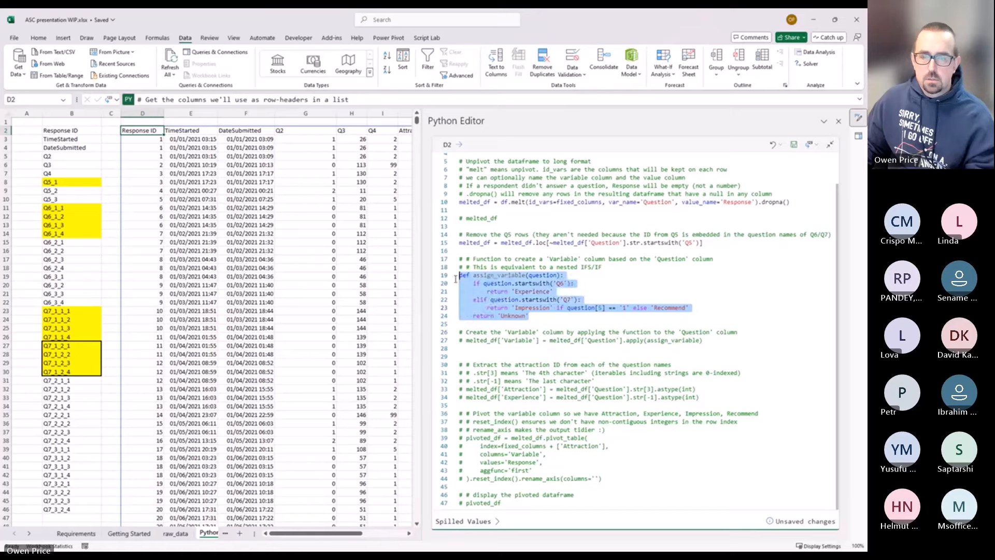
key("ctrl+slash")
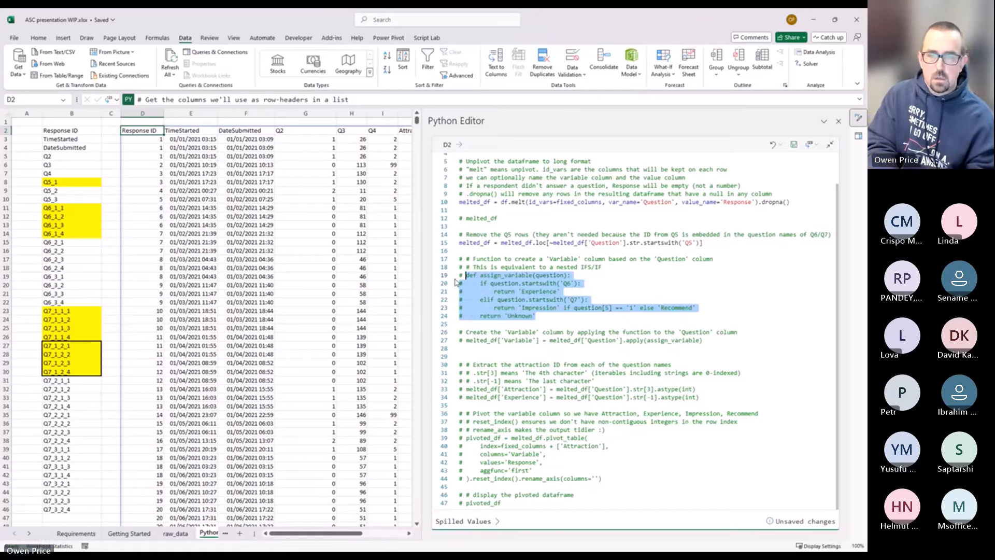
- Comment out the Q5 row filter and the df.melt line, and run D2 with only the fixed_columns line active
key("Up")
key("Up")
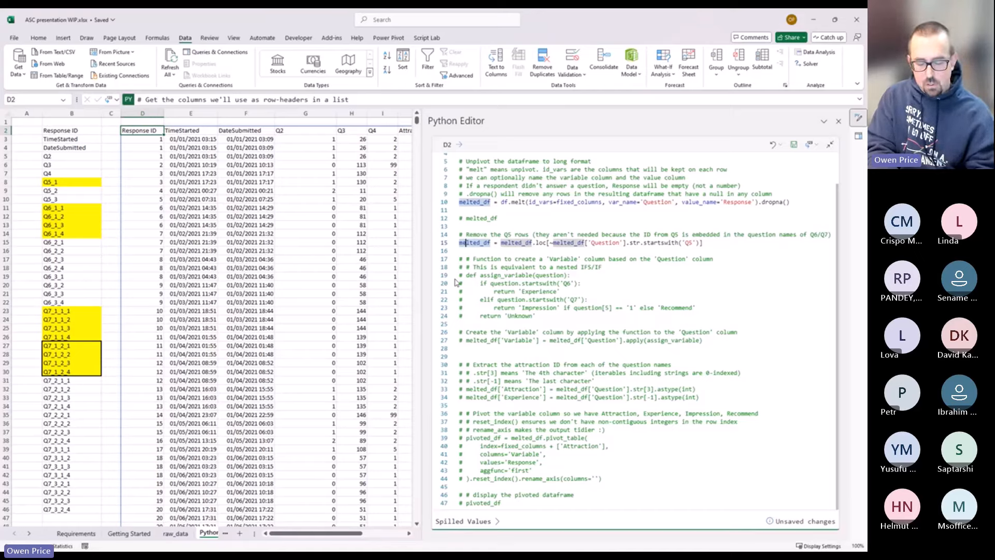
key("ctrl+slash")
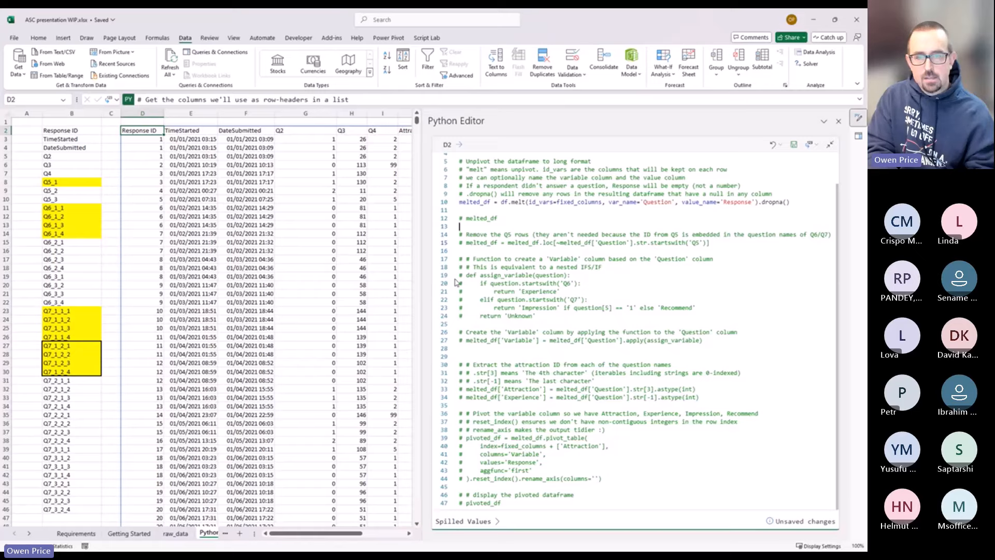
key("Up")
key("ctrl+slash")
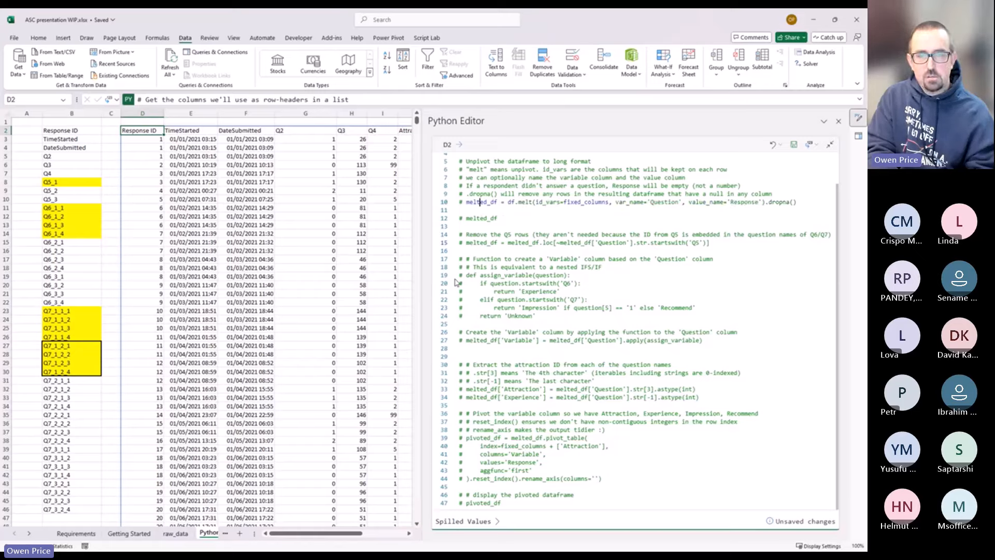
key("ctrl+Home")
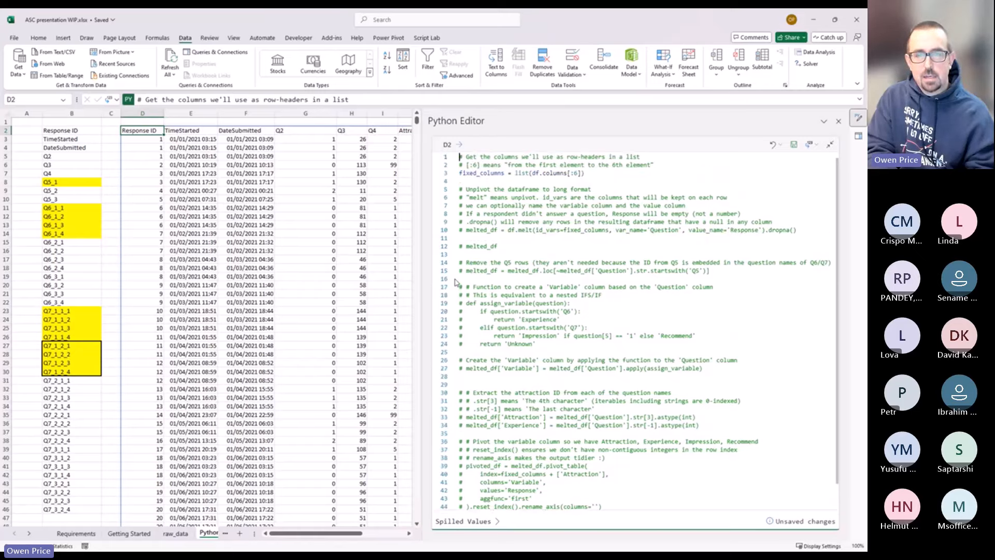
key("Down")
key("Down")
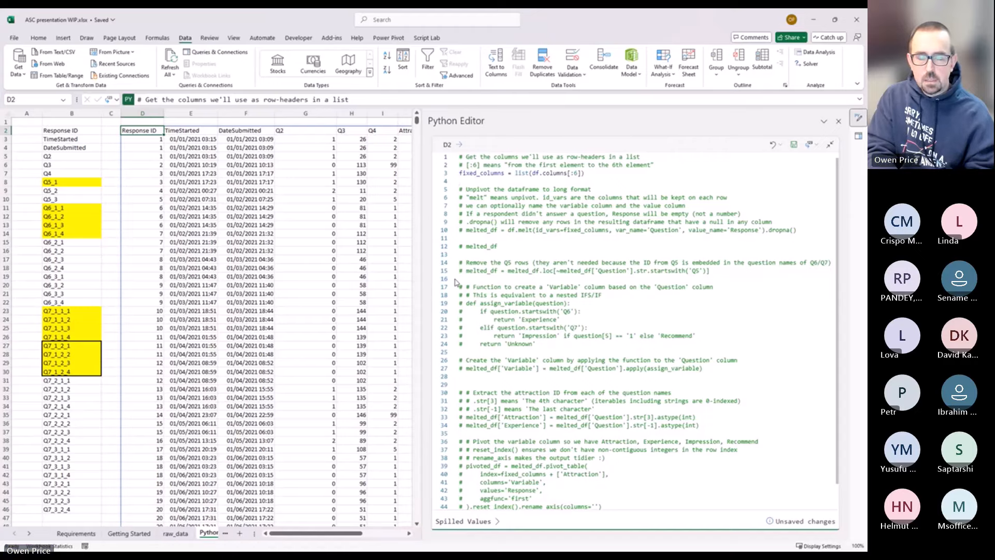
key("ctrl+Return")
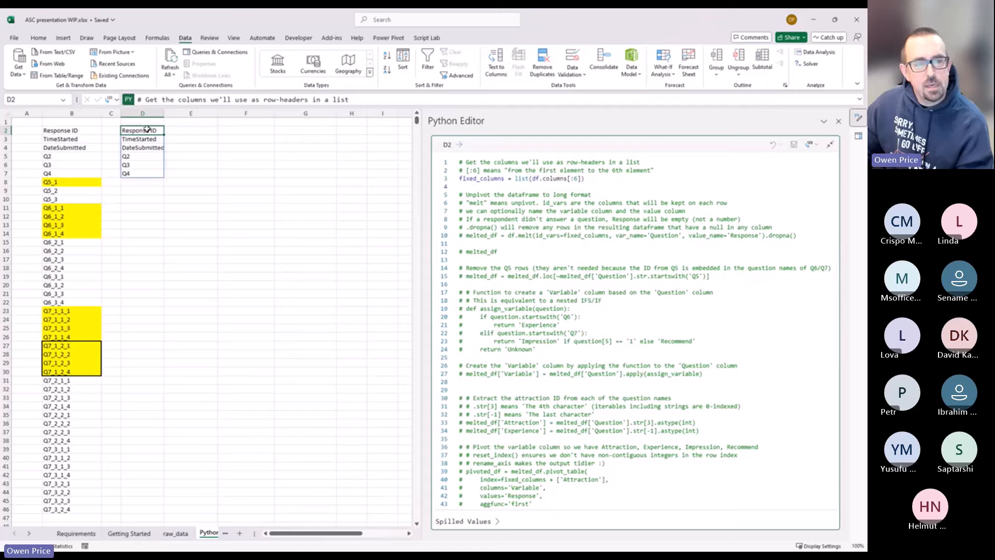
- Compare D2's fixed column list with the question columns in column B, and examine df.columns[:6], list and fixed_columns in the code
left_click_drag(148, 129, 147, 175)
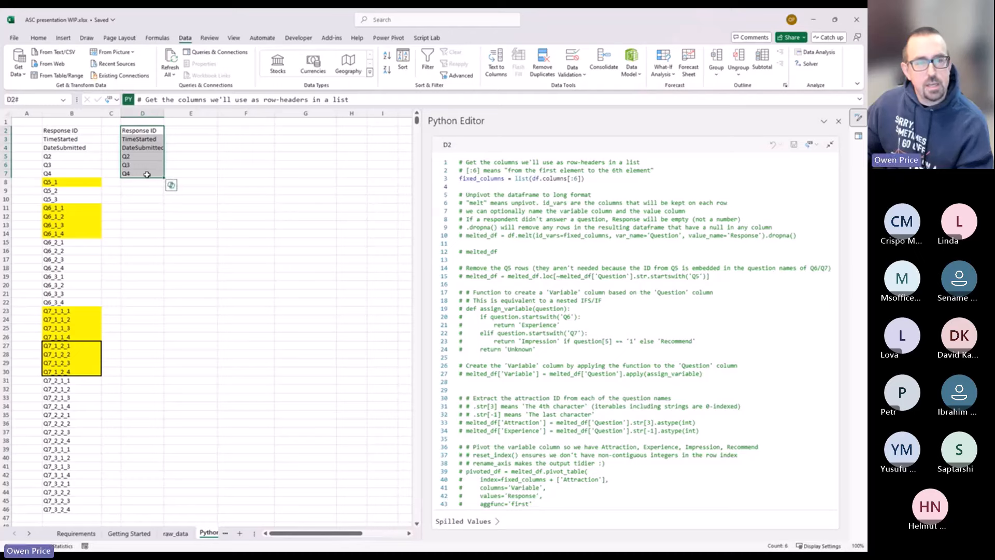
left_click(151, 130)
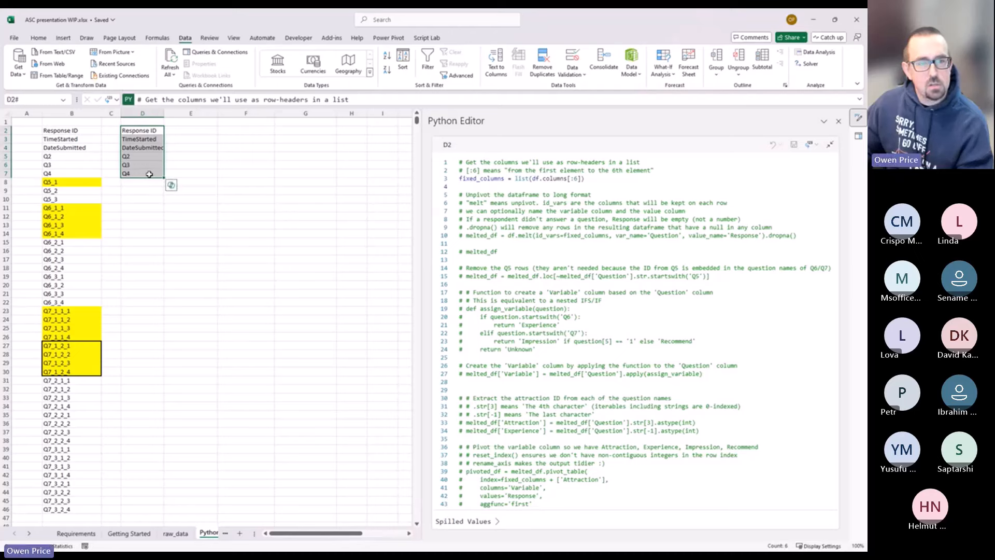
left_click_drag(53, 183, 59, 311)
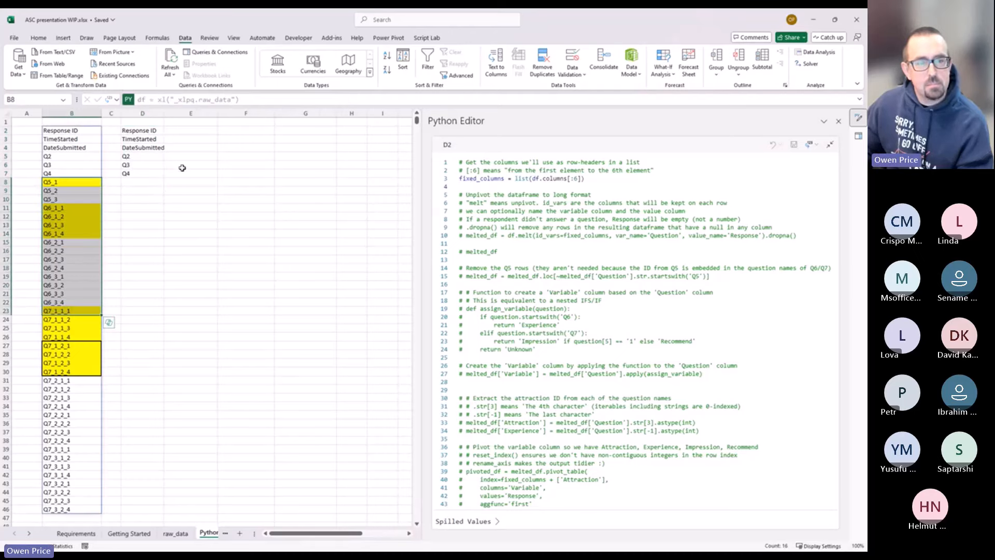
left_click_drag(149, 175, 146, 131)
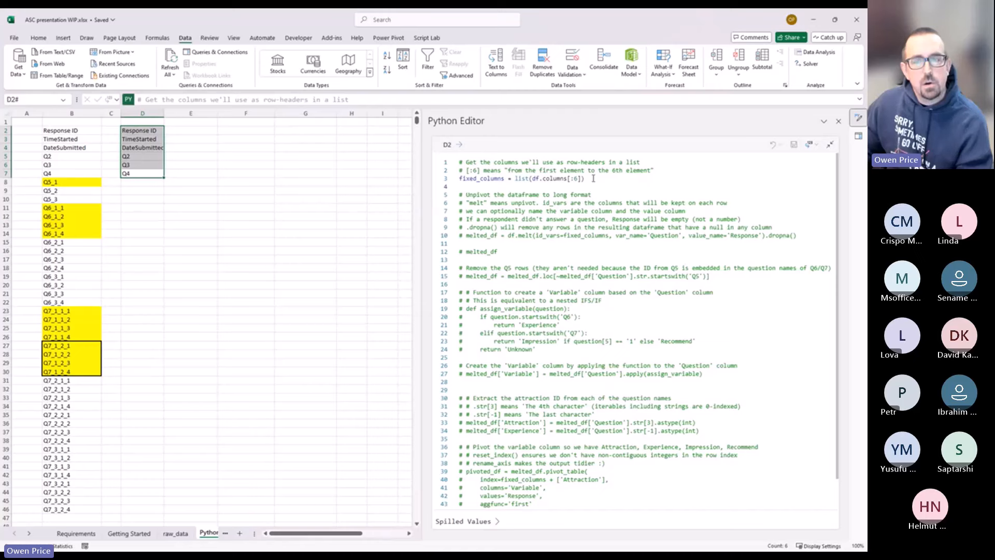
mouse_move(593, 178)
left_mouse_down()
mouse_move(524, 178)
mouse_move(585, 179)
left_mouse_up()
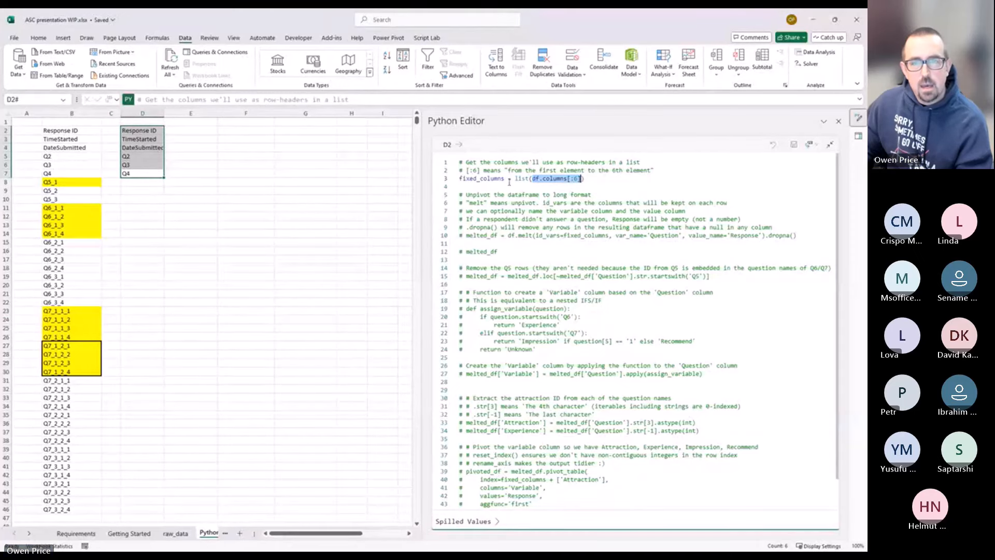
left_click_drag(515, 179, 533, 179)
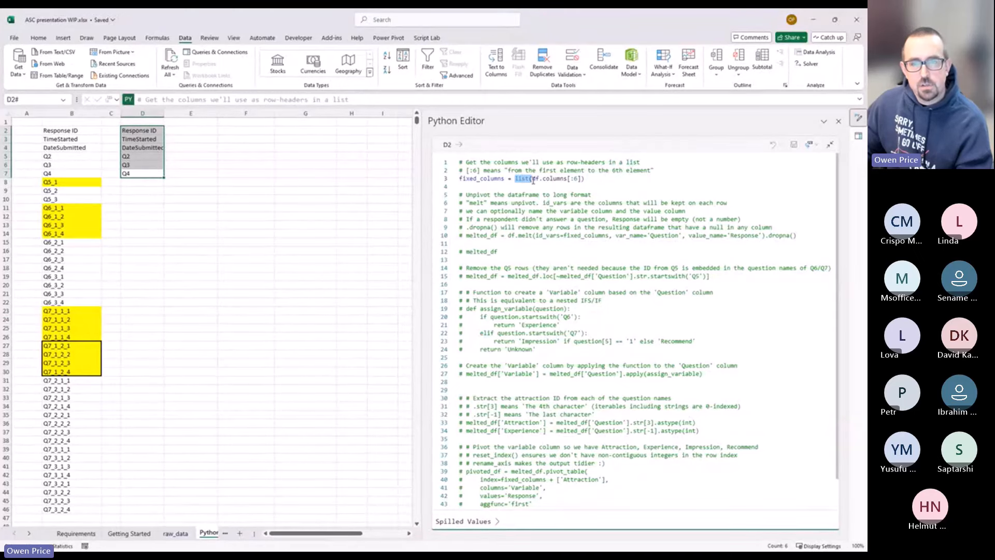
double_click(497, 179)
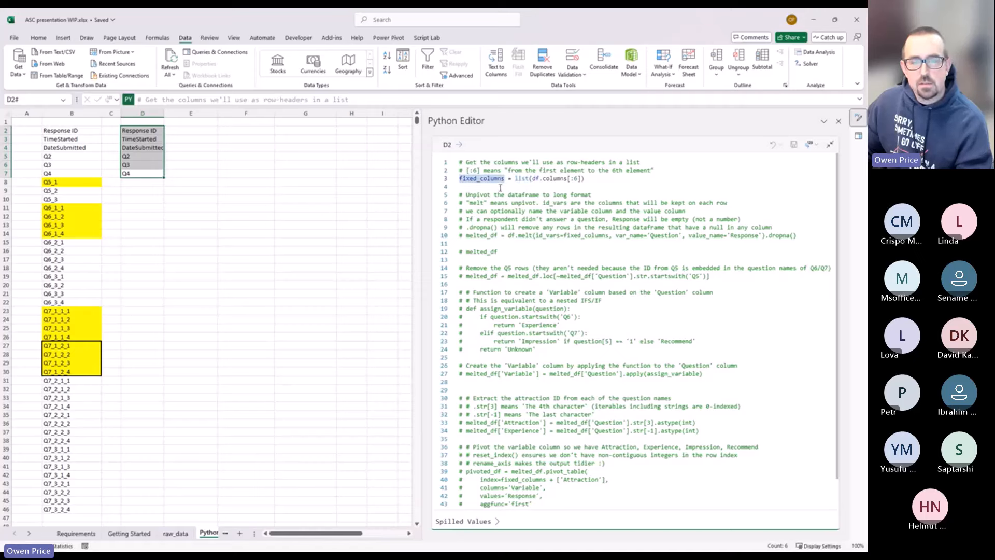
- Uncomment the melted_df = df.melt line in D2's code and enlarge the code text for reading
left_click(469, 238)
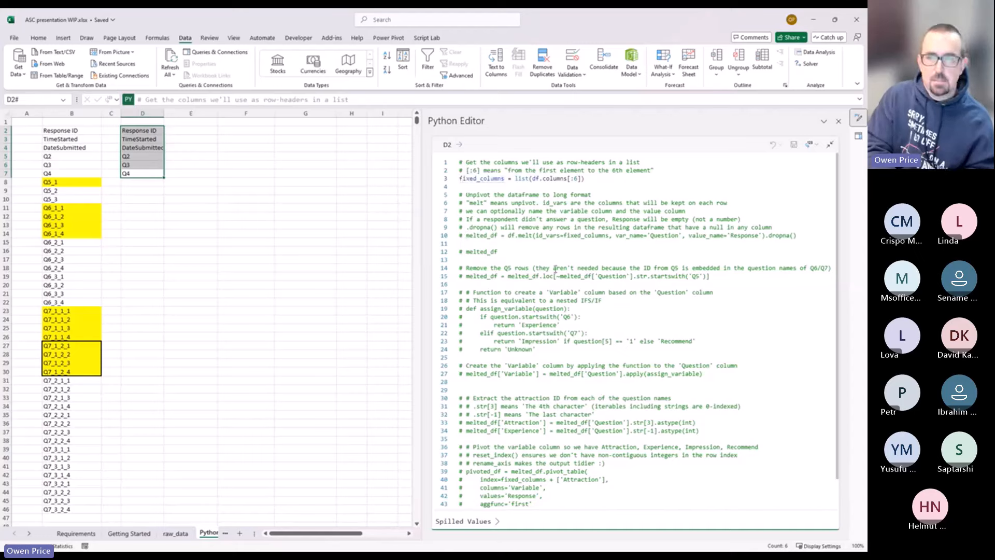
key("ctrl+slash")
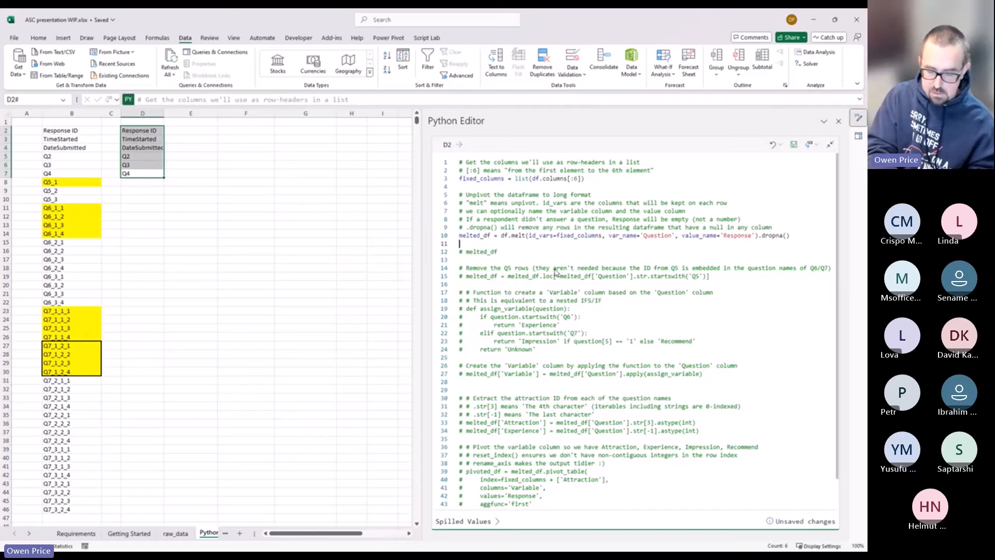
scroll(556, 271, "up", 1)
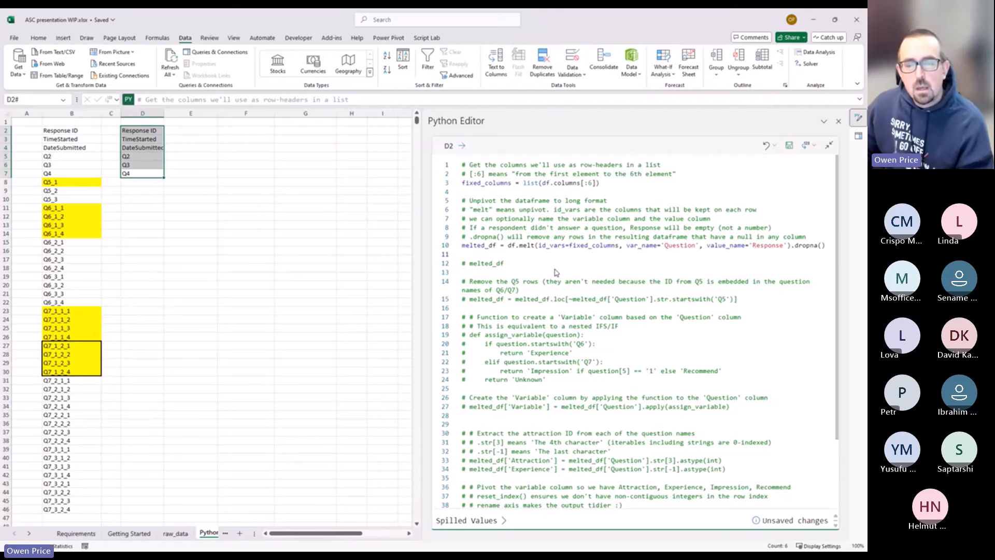
- Examine the df.melt call by highlighting the method, the fixed_columns argument, and the var_name and value_name='Response' arguments
left_click_drag(510, 245, 537, 245)
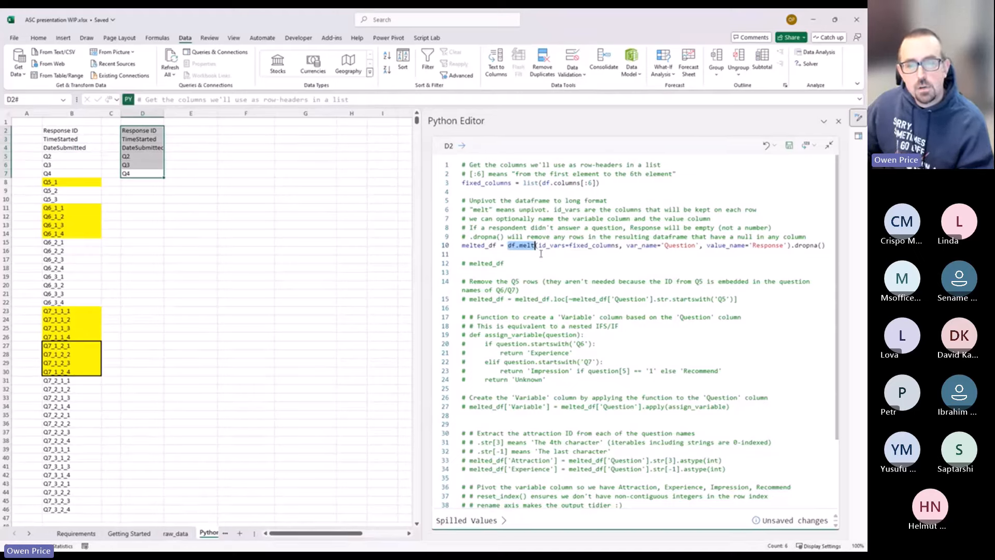
left_click(539, 245)
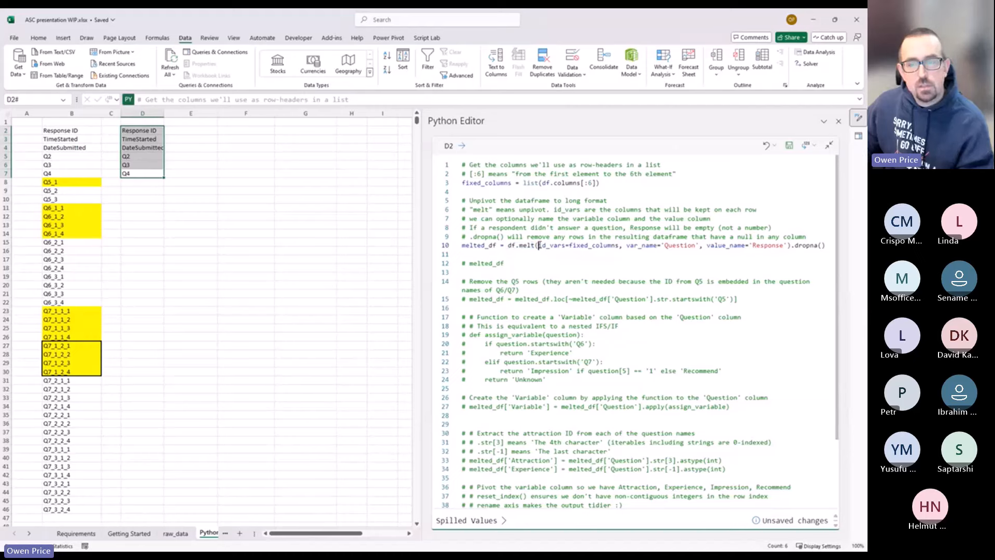
double_click(582, 245)
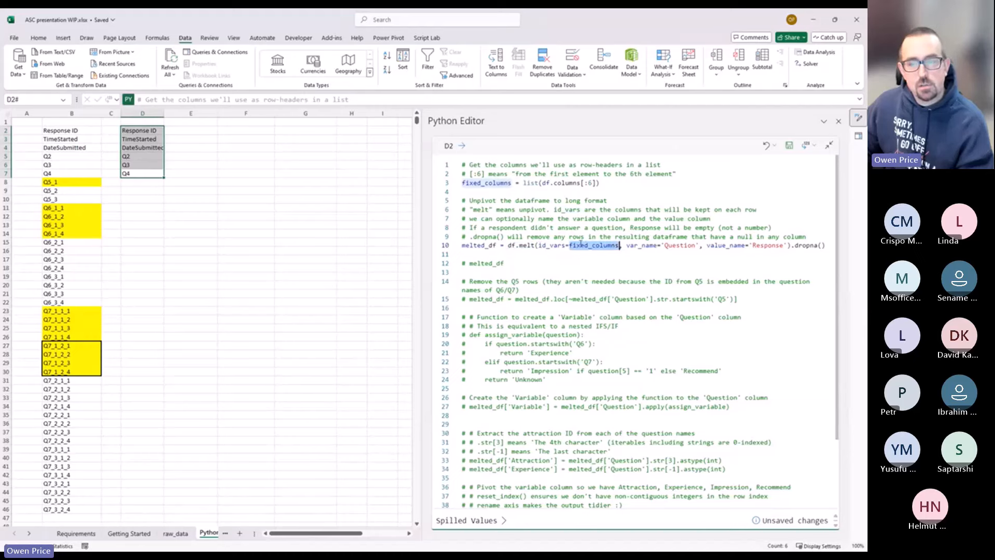
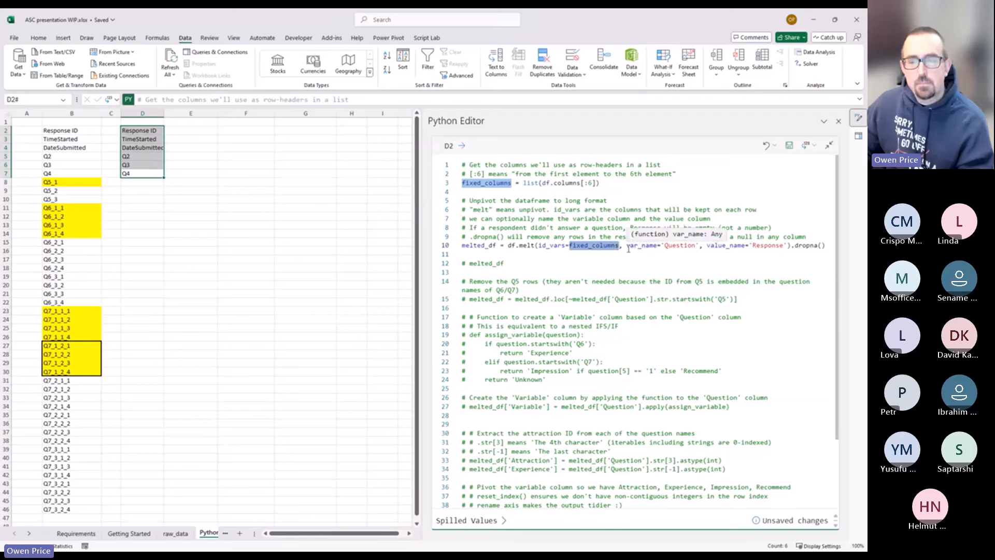
left_click_drag(627, 248, 789, 247)
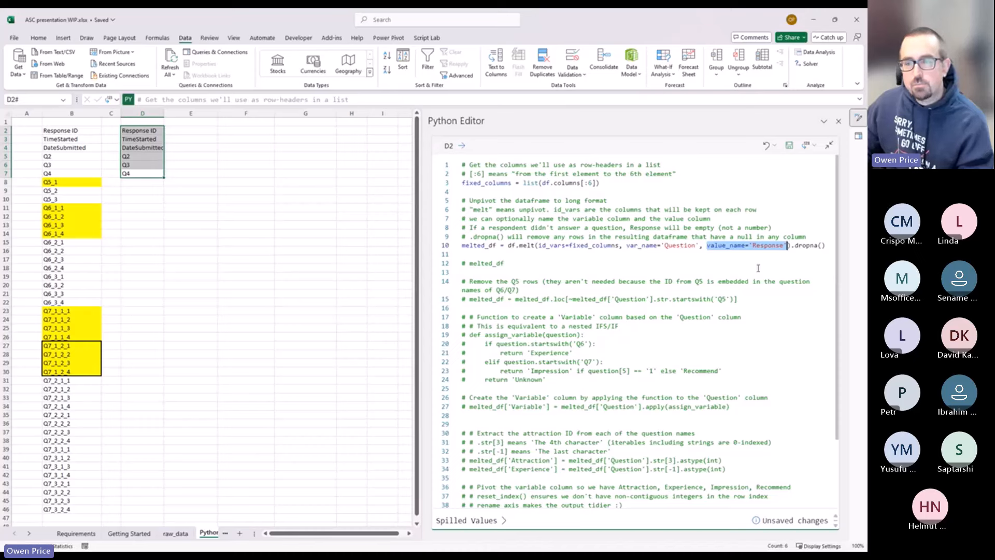
left_click(519, 245)
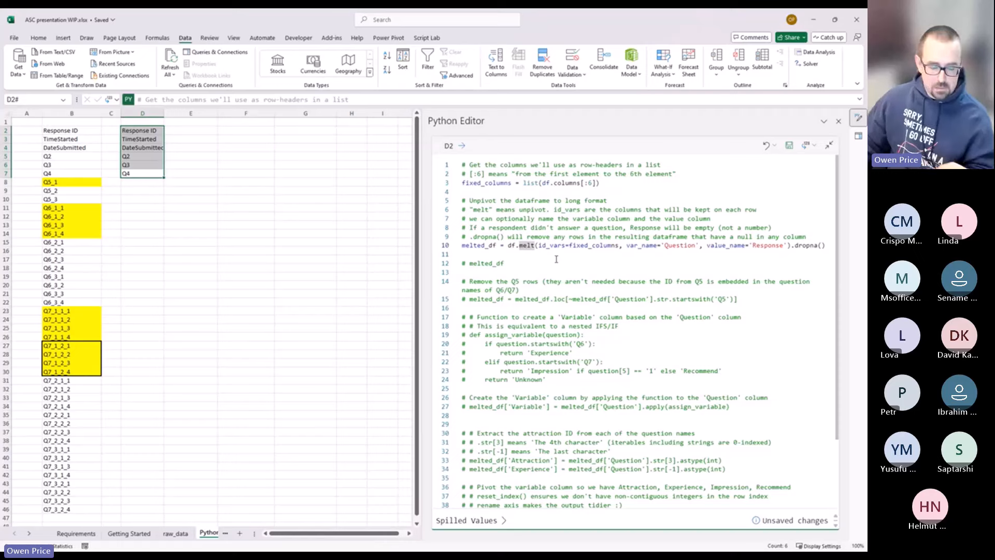
- Run D2 with the melt line active and bring the Question and Response columns of the unpivoted output into view
key("ctrl+Return")
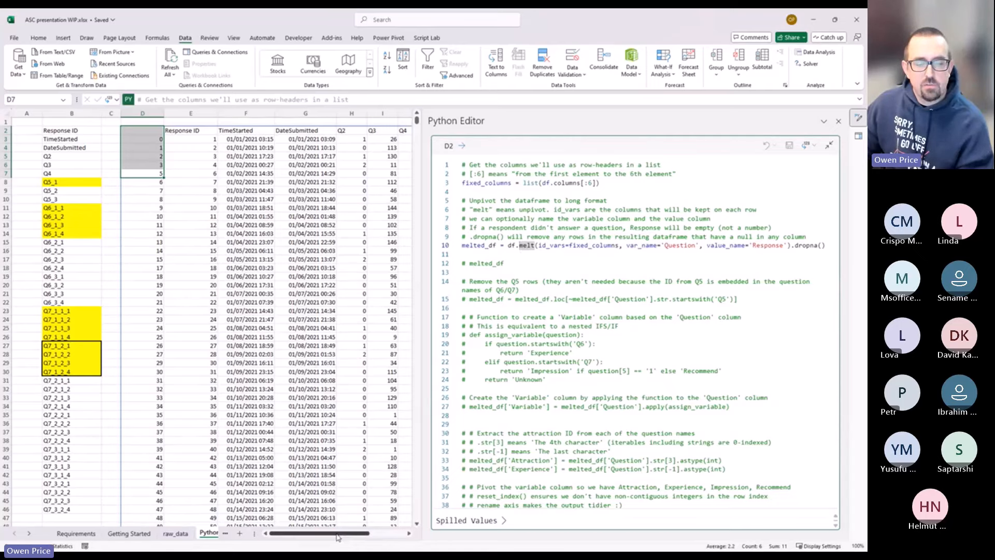
left_click_drag(337, 535, 337, 535)
left_click_drag(340, 537, 375, 537)
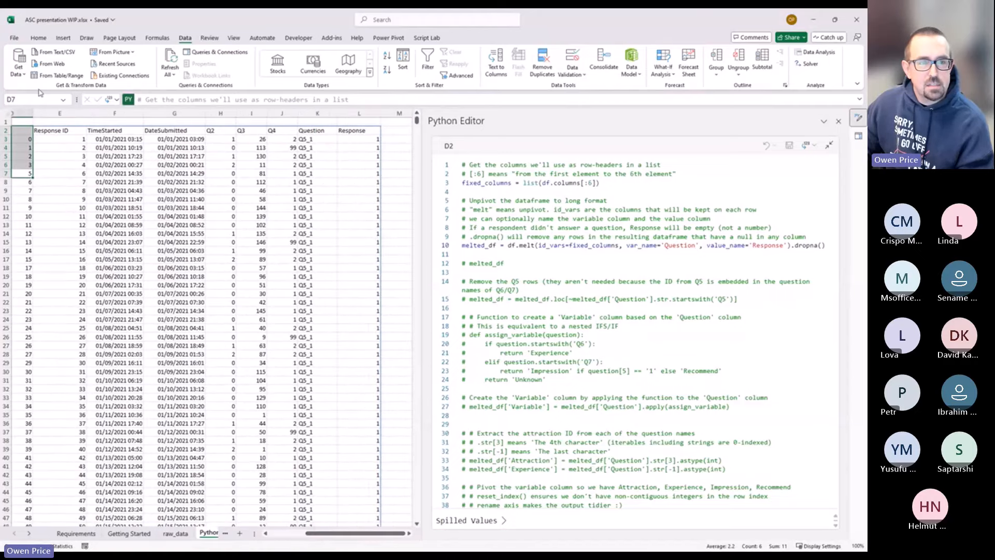
- Examine the Question and Response columns of the unpivoted output and highlight .dropna() in D2's df.melt line
left_click_drag(52, 130, 315, 155)
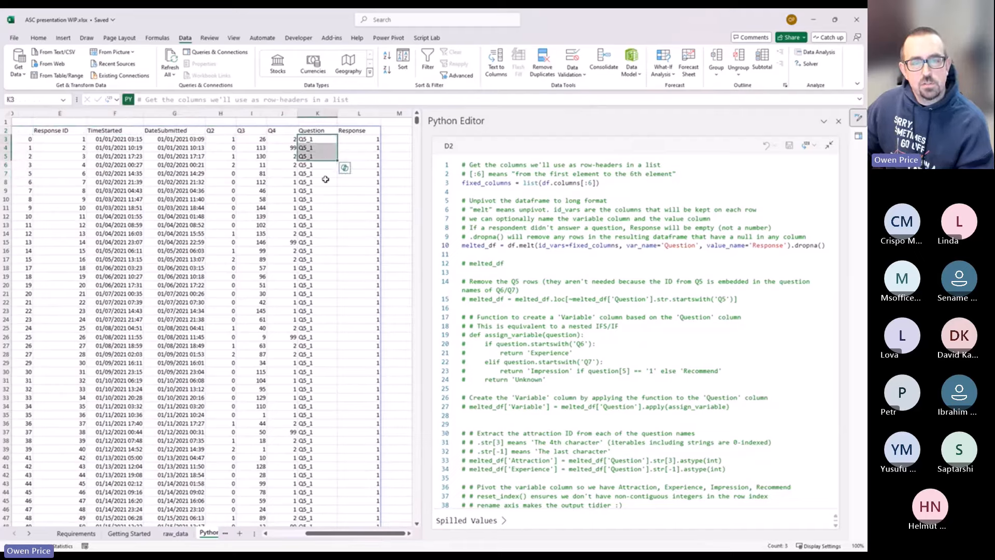
left_click(362, 139)
left_click(365, 185)
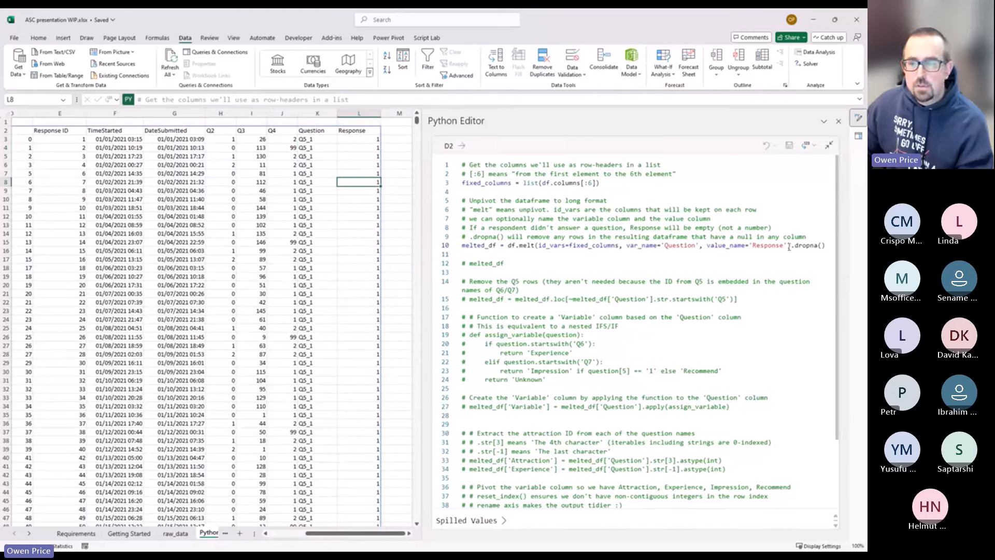
left_click_drag(790, 246, 825, 246)
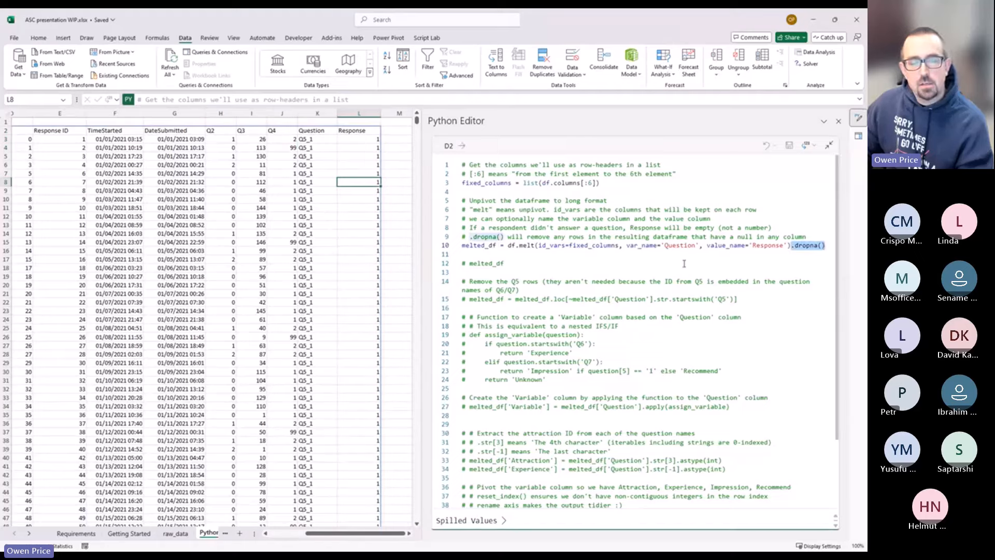
- Examine the blank answers in row 3 of the raw_data sheet across the Q5 and Q6 question columns
left_click_drag(335, 534, 316, 539)
left_click(175, 533)
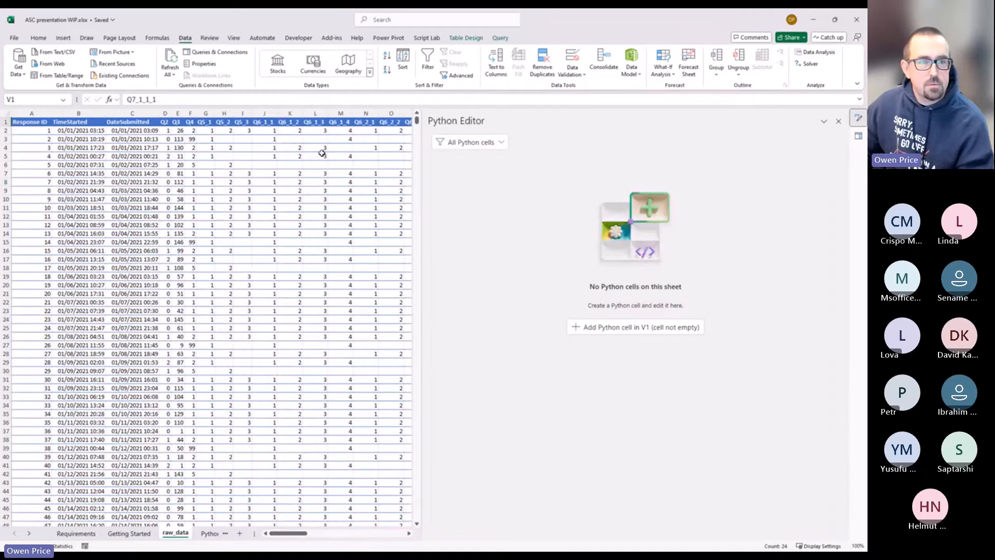
left_click(6, 139)
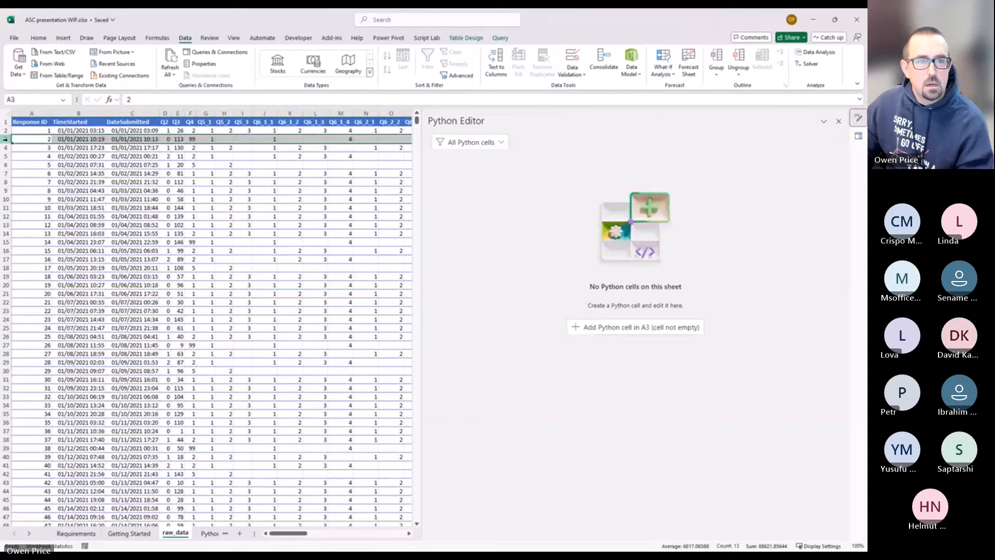
left_click(232, 138)
left_click_drag(291, 139, 307, 138)
left_click(376, 138)
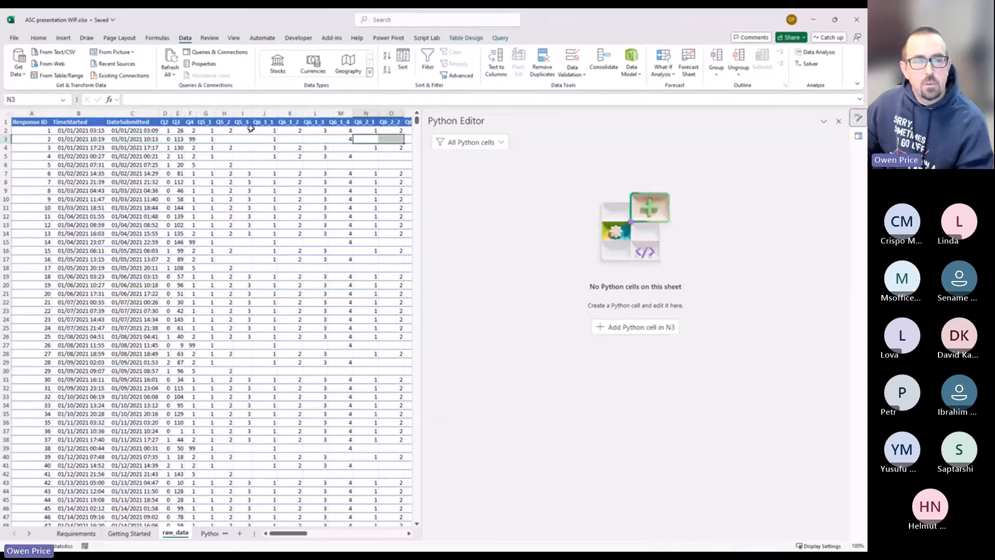
left_click(231, 137)
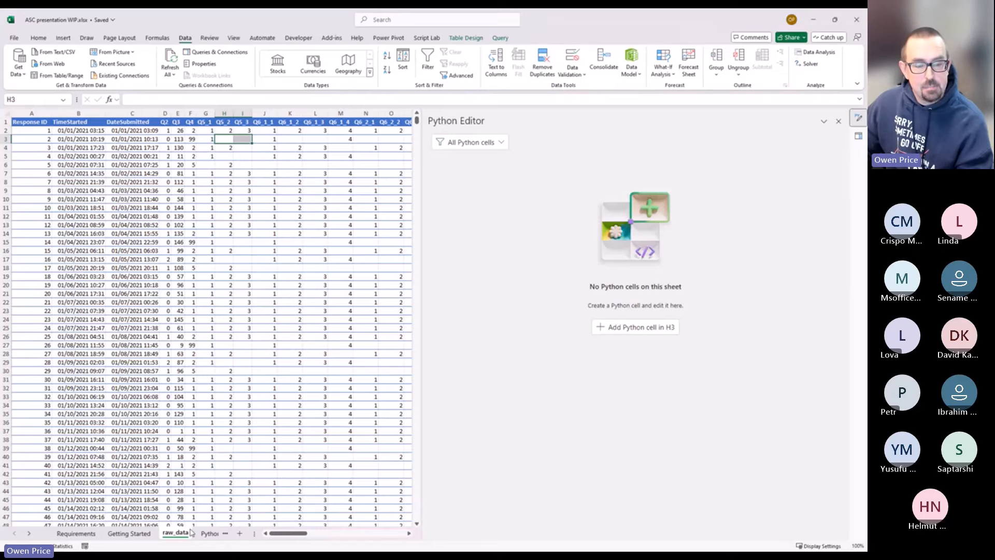
- Return to the Python in Excel processing sheet's Question and Response columns and highlight .dropna() in D2's code again
left_click(210, 533)
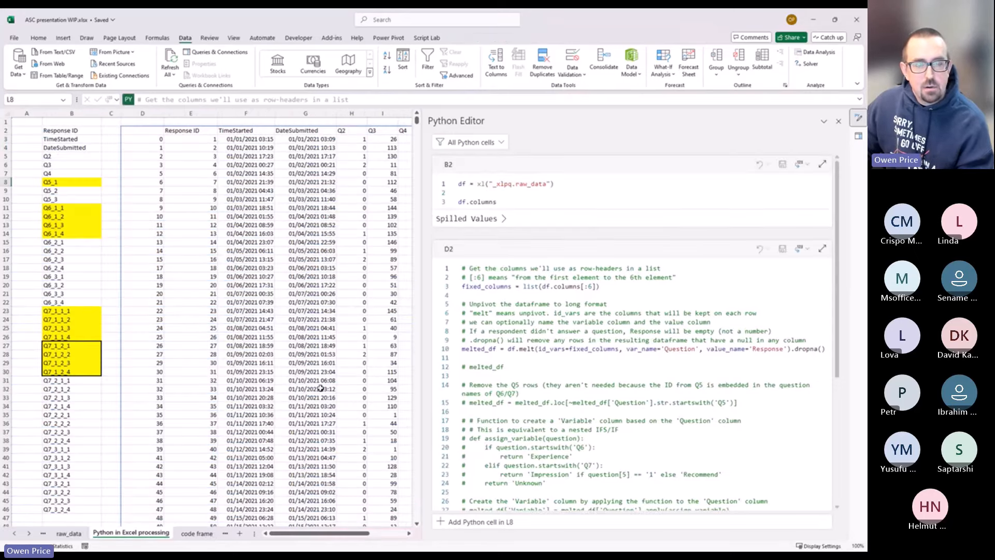
left_click_drag(329, 533, 362, 538)
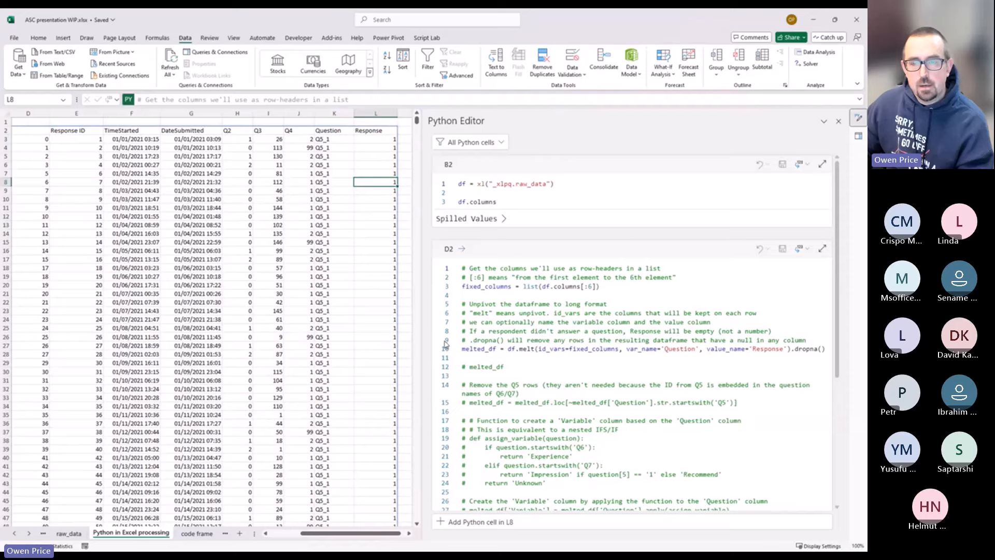
left_click_drag(791, 349, 836, 350)
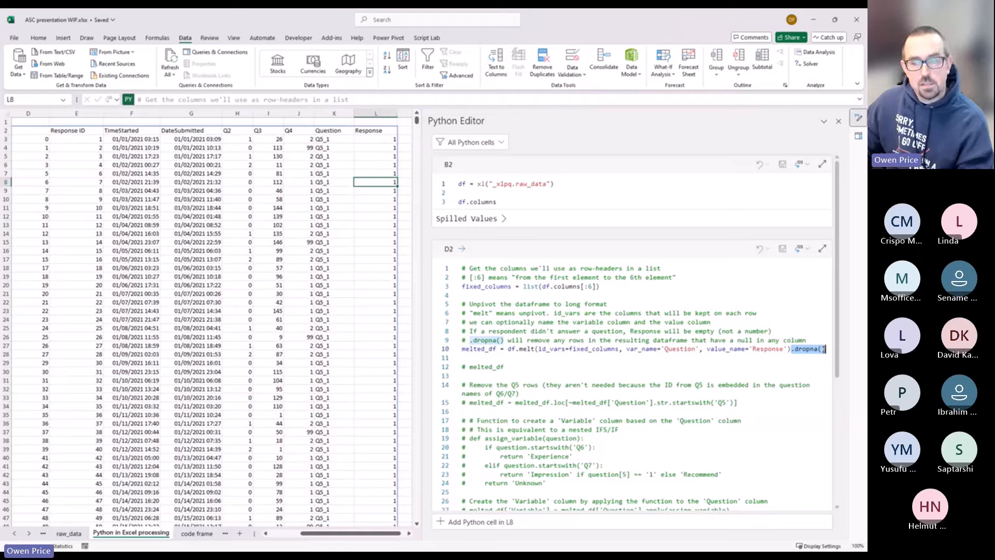
- Compare the Q5_1 to Q5_3 names with the Q6_1 names in column B, alongside the commented-out line that removes Q5 rows
scroll(647, 337, "down", 3)
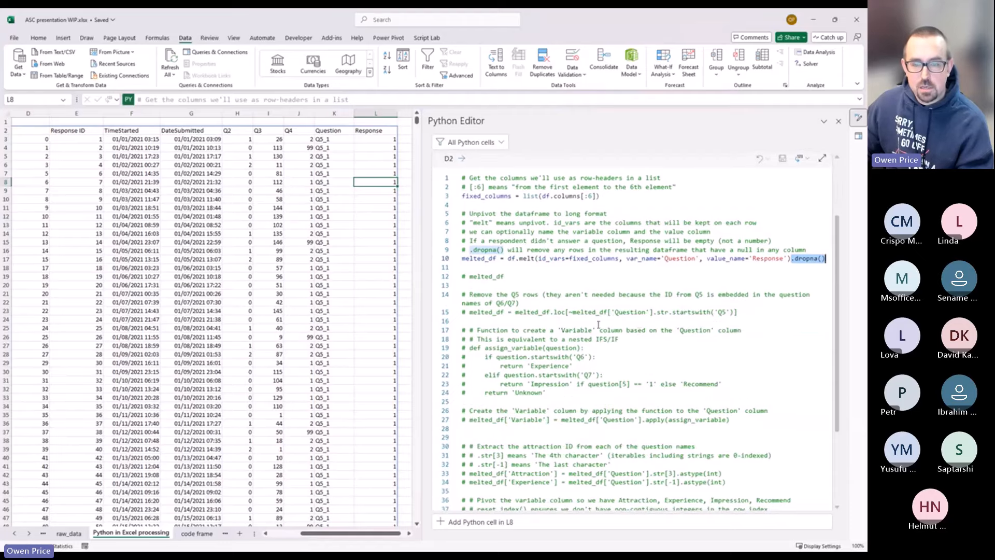
left_click(749, 317)
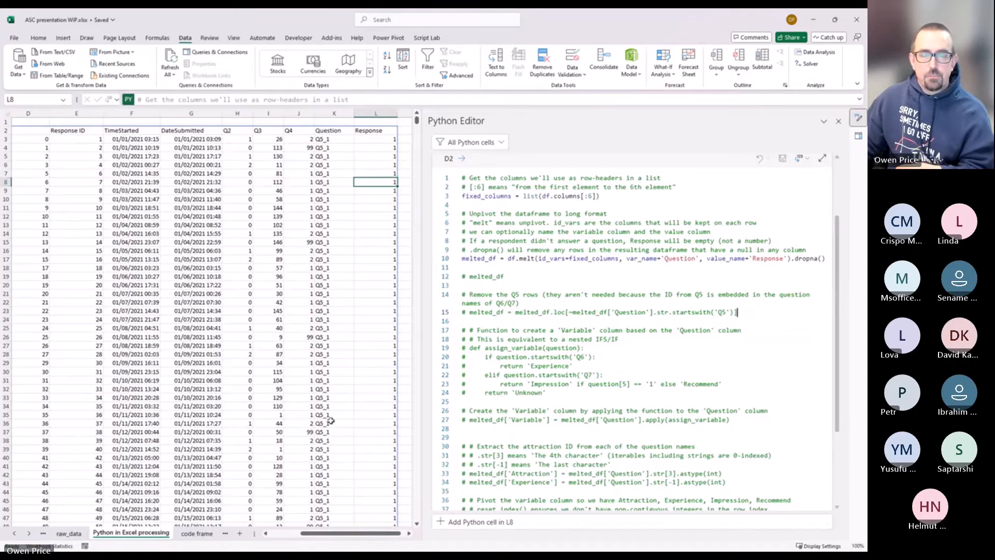
left_click_drag(364, 534, 332, 535)
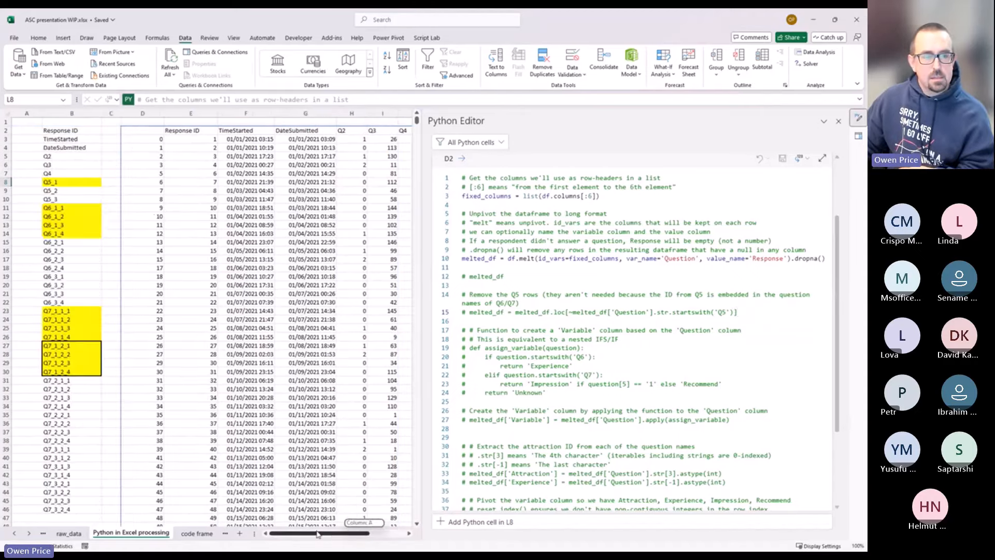
left_click_drag(59, 180, 56, 196)
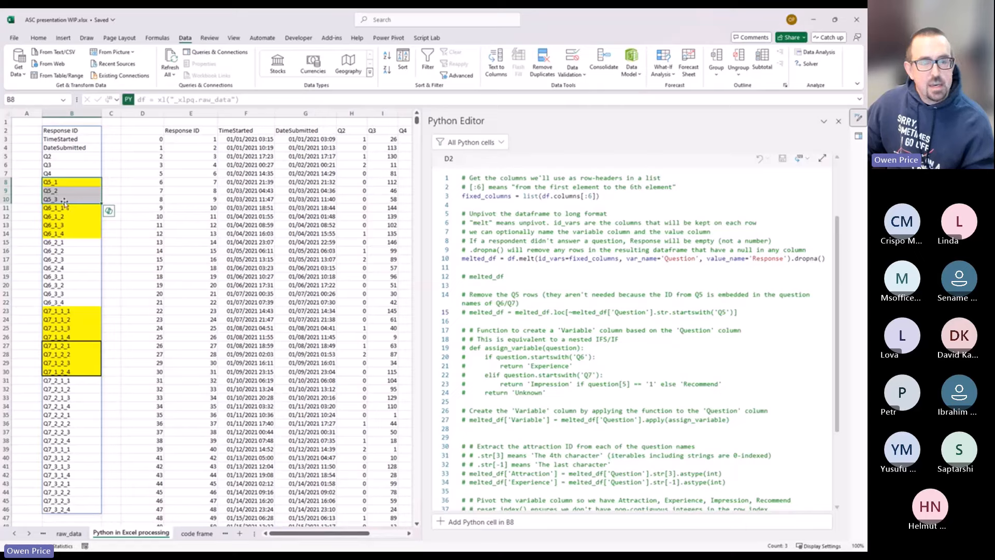
left_click_drag(61, 208, 61, 235)
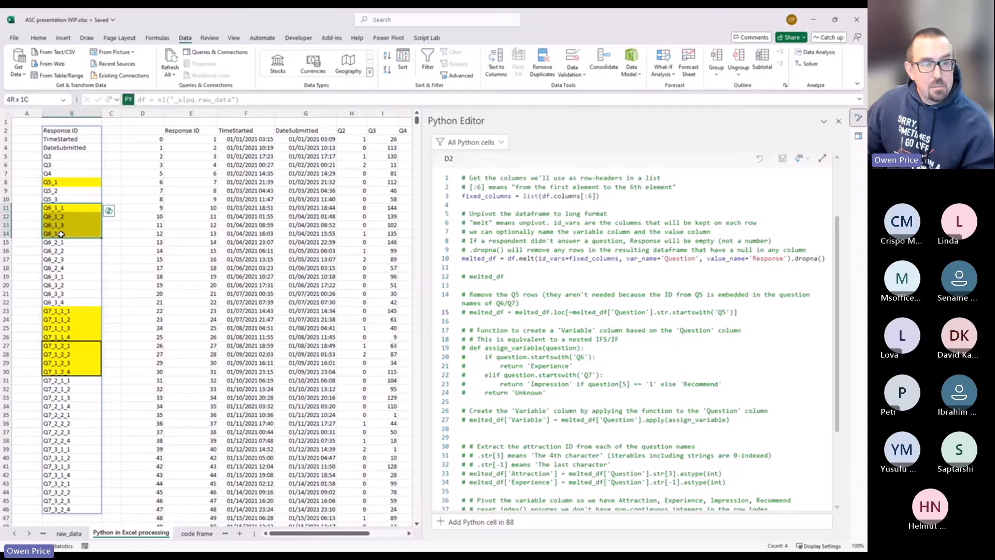
left_click_drag(61, 235, 61, 235)
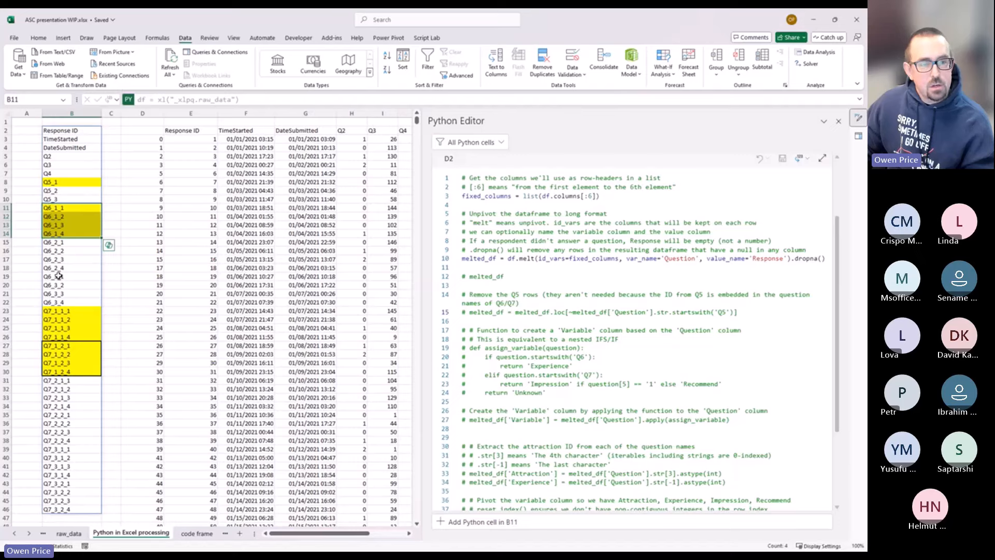
left_click(61, 183)
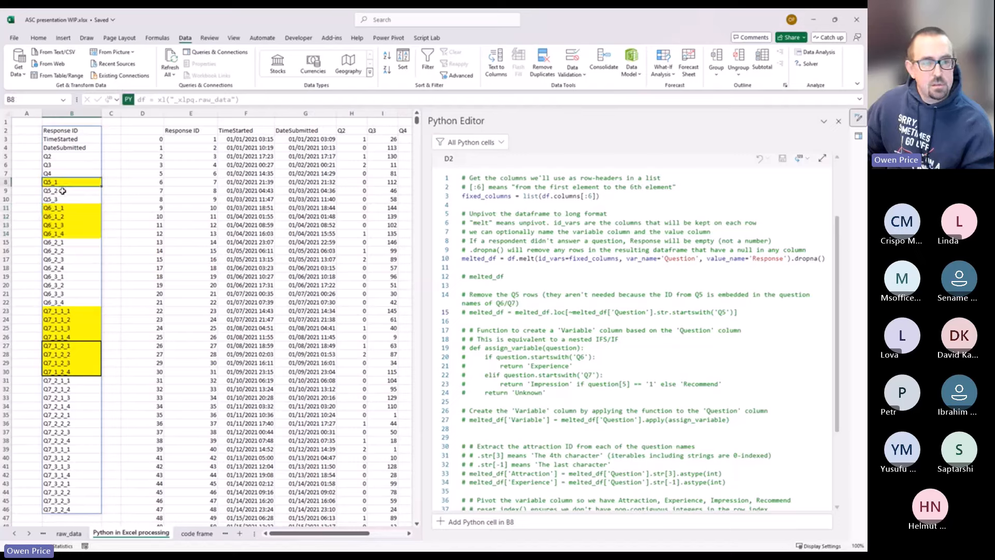
left_click(62, 192)
left_click(68, 200)
left_click_drag(54, 185, 62, 231)
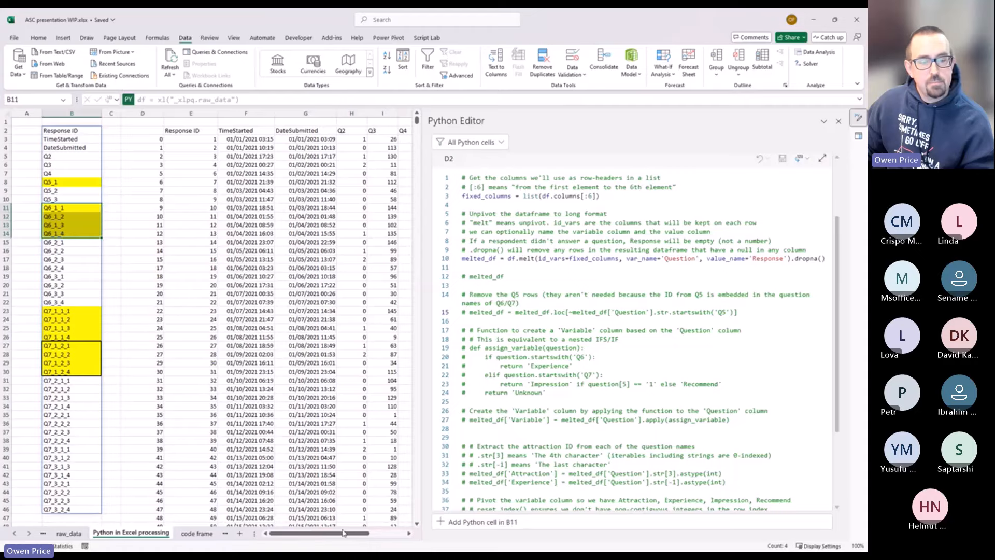
- Bring the unpivoted Question column into view and uncomment the melted_df.loc line that removes Q5 rows in D2's code
left_click_drag(332, 536, 368, 536)
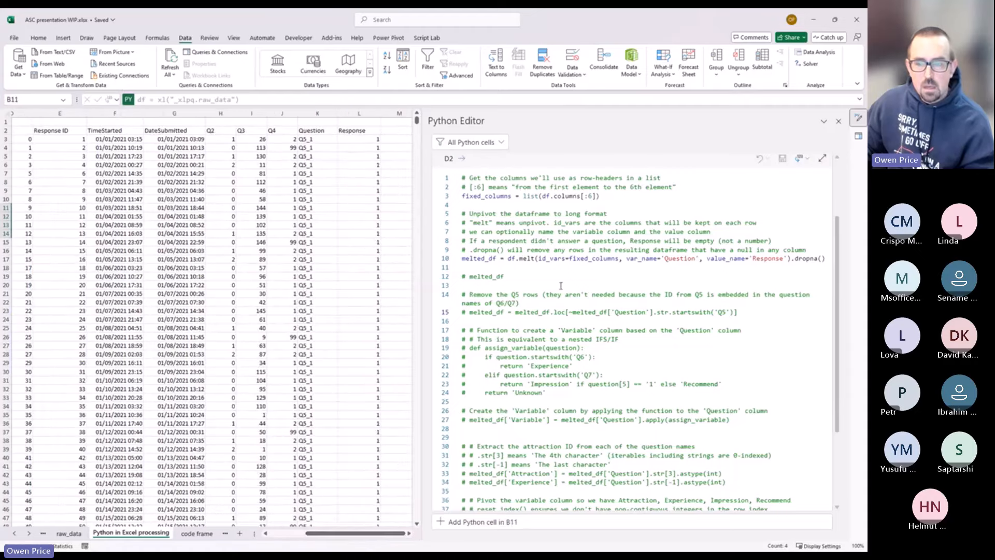
left_click(547, 311)
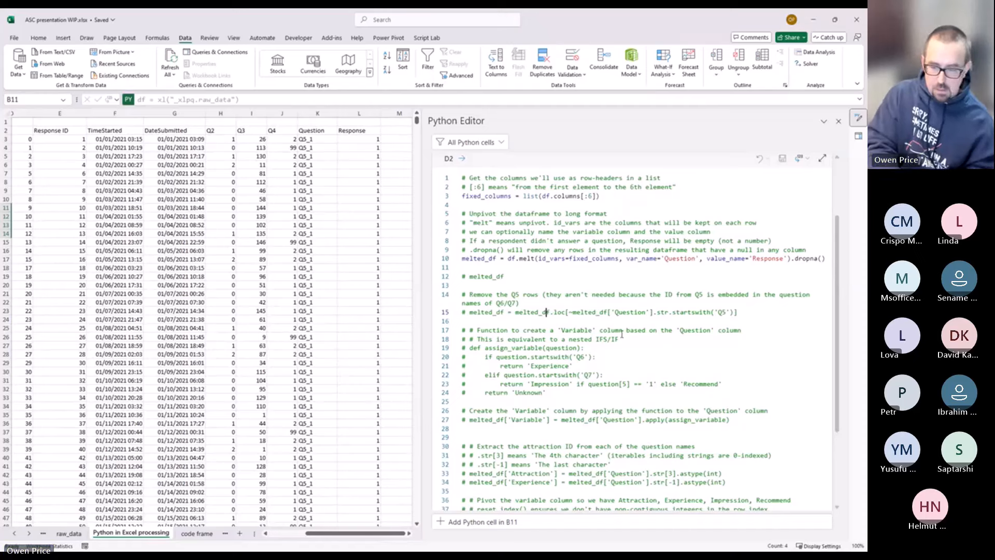
key("ctrl+slash")
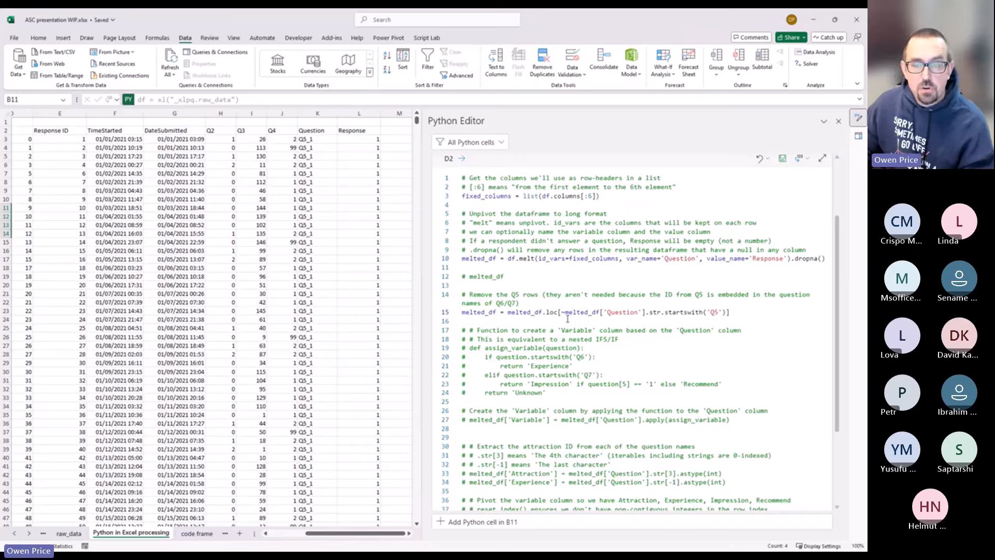
- Examine the melted_df.loc filter by highlighting the str.startswith('Q5') condition, the ~ negation and the reassigned melted_df variable
left_click_drag(565, 312, 727, 312)
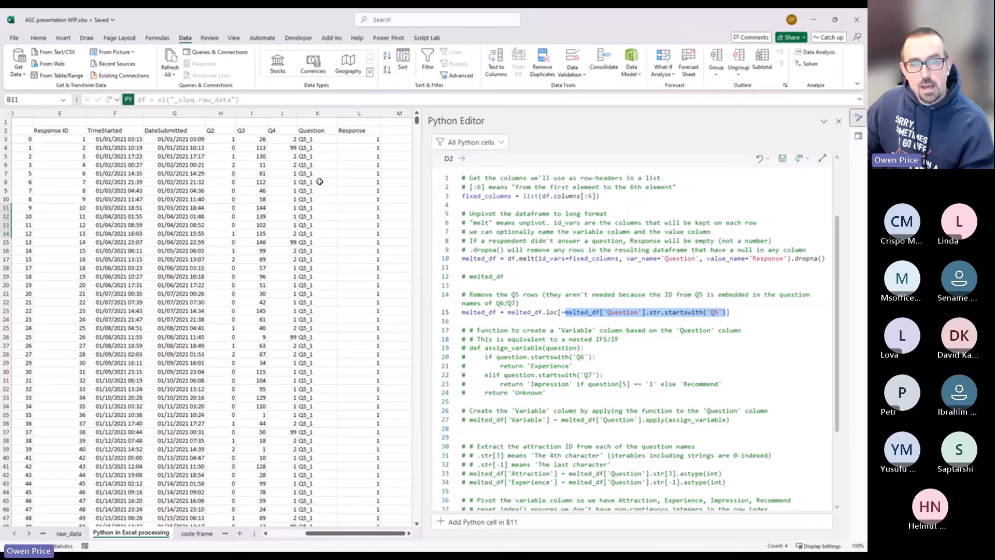
double_click(665, 312)
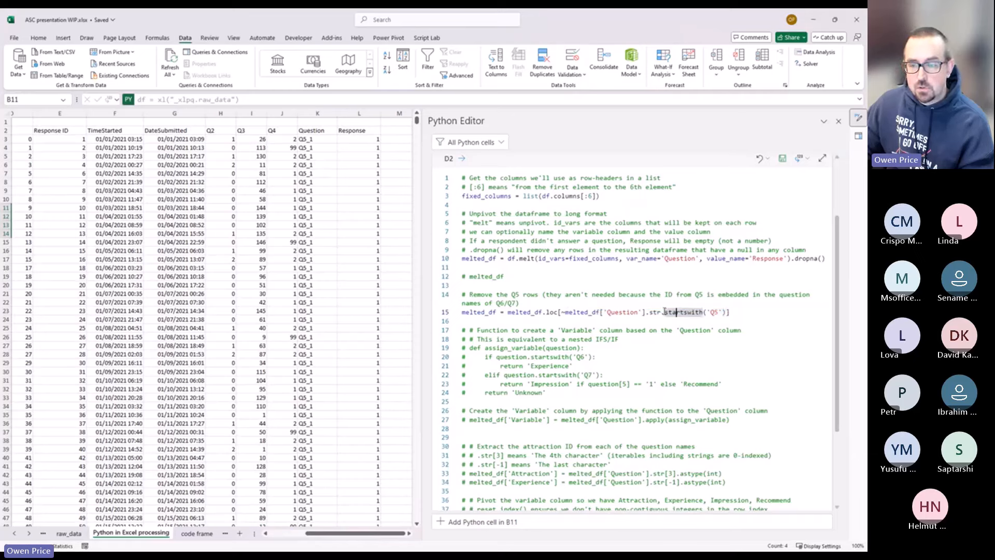
left_click_drag(661, 312, 727, 314)
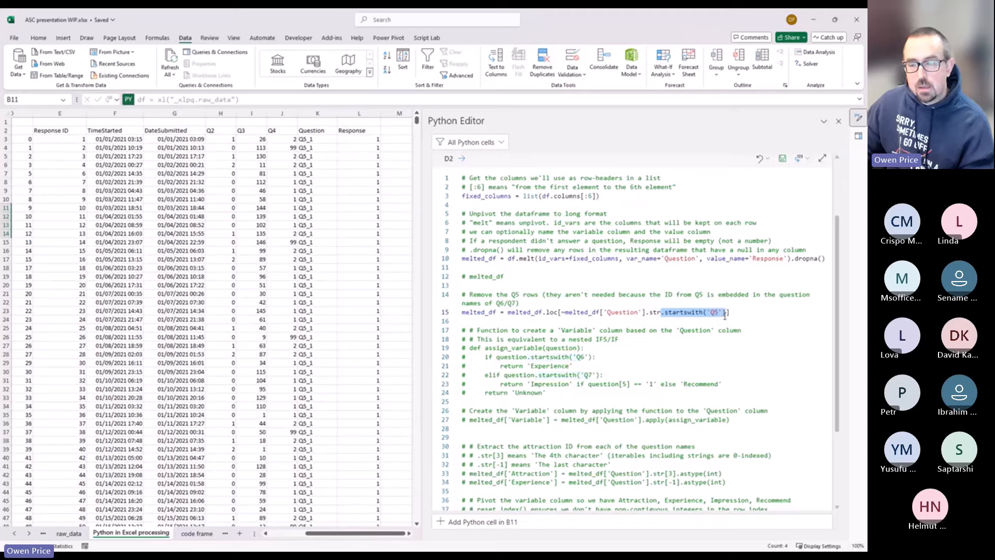
left_click_drag(566, 312, 724, 311)
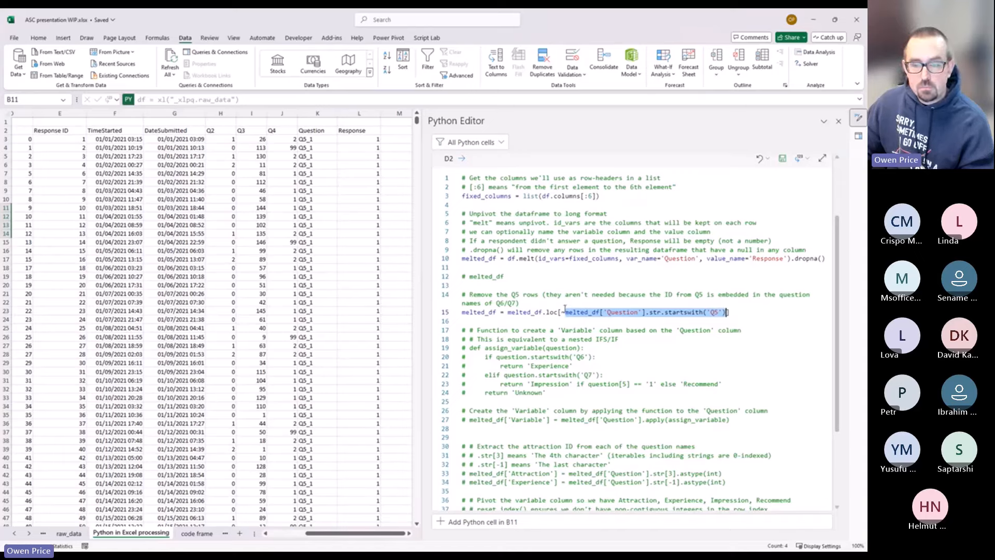
left_click(565, 310)
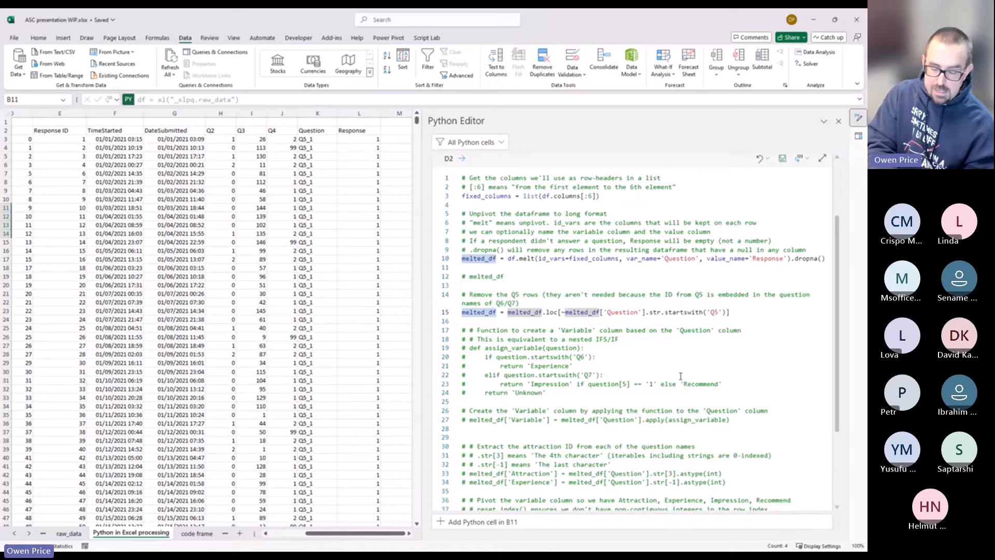
key("shift+Left")
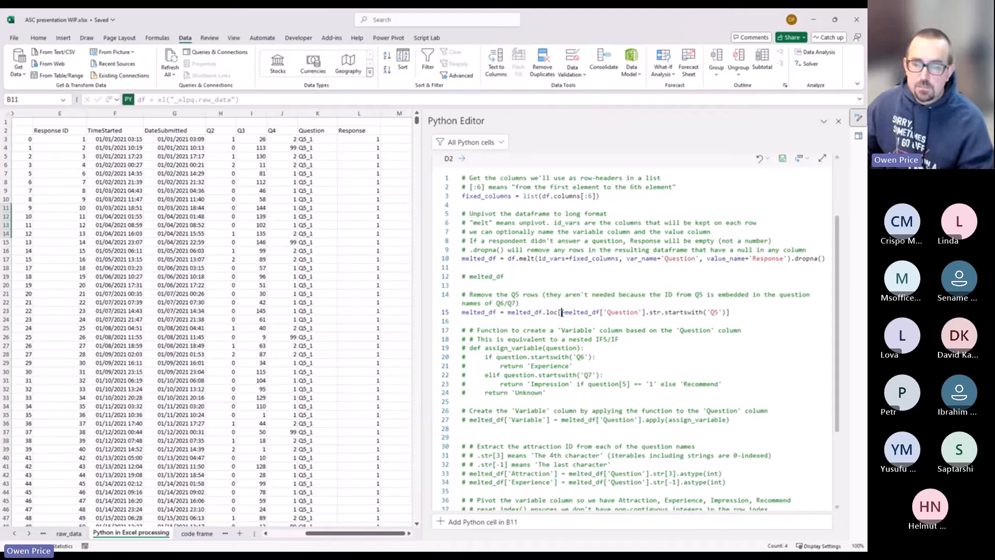
left_click_drag(561, 312, 727, 312)
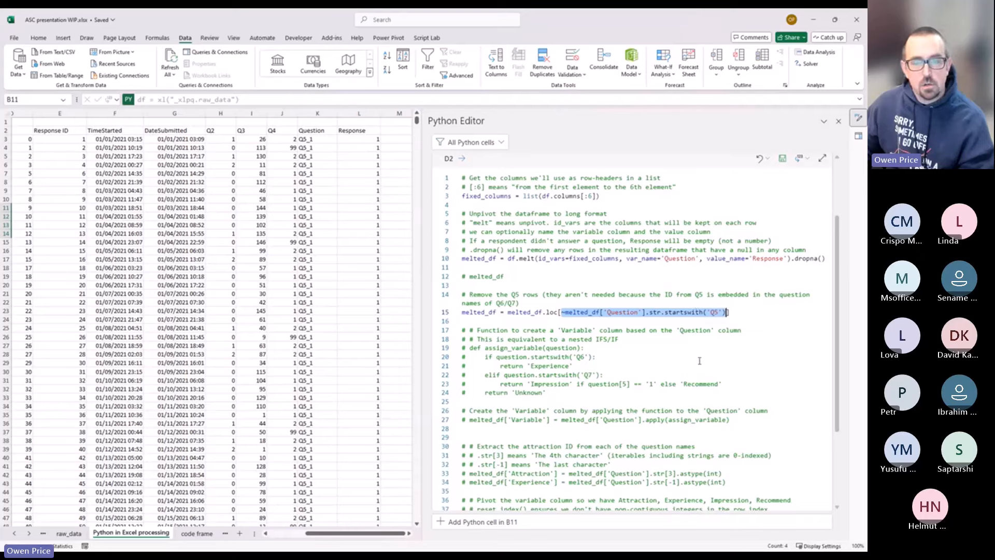
left_click_drag(546, 313, 728, 312)
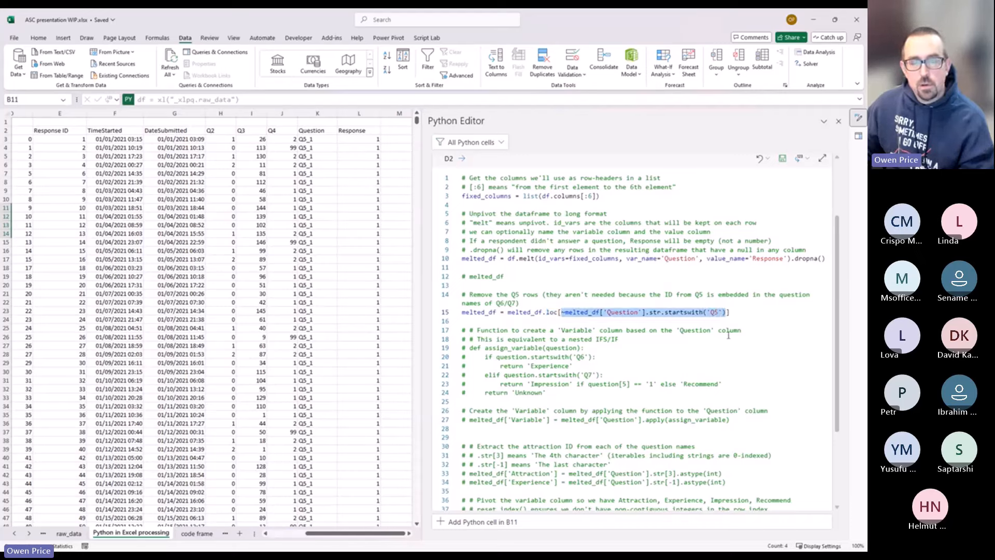
left_click(482, 312)
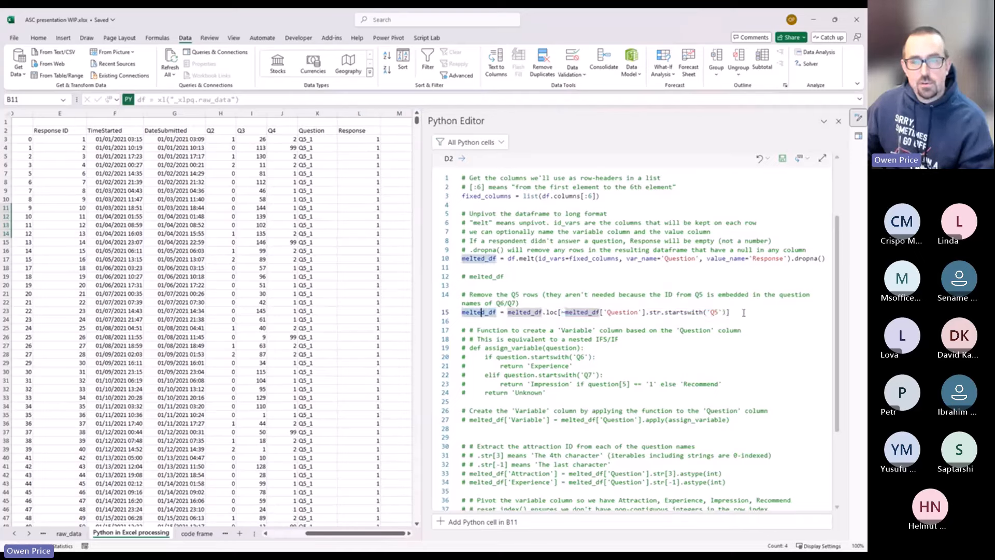
- Check the Q5_1 entries in the output's Question column, and run D2 with the Q5 row filter active
left_click(317, 173)
left_click(317, 242)
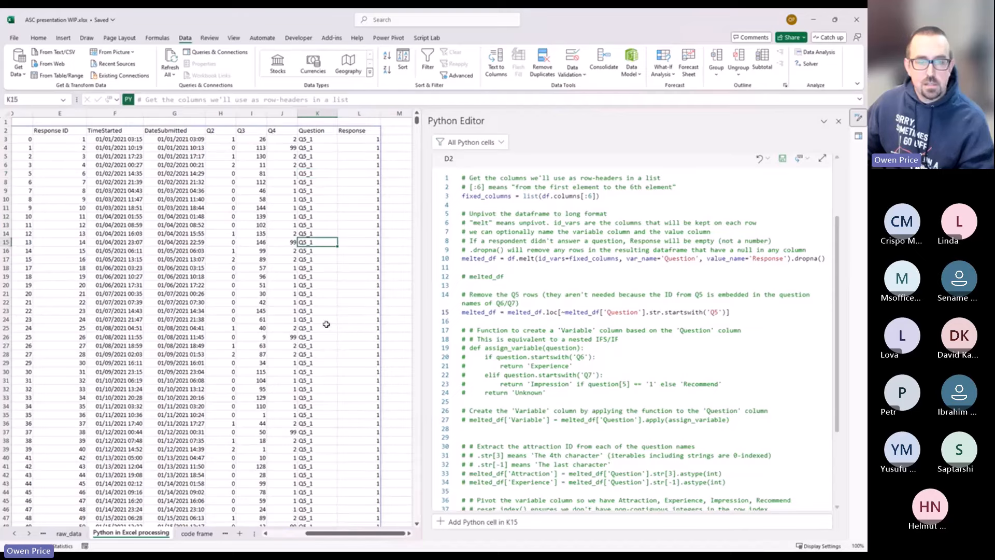
left_click(317, 327)
left_click(755, 312)
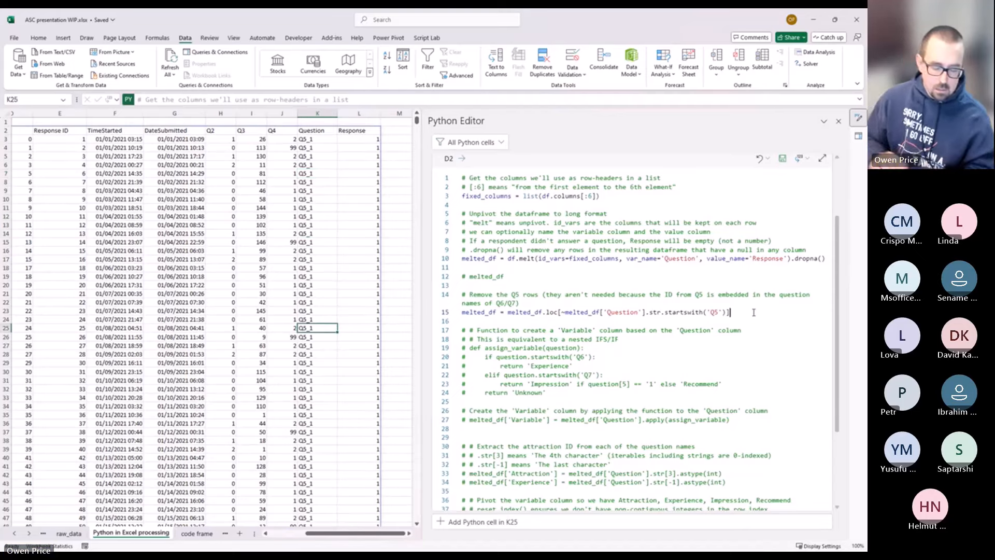
key("ctrl+Return")
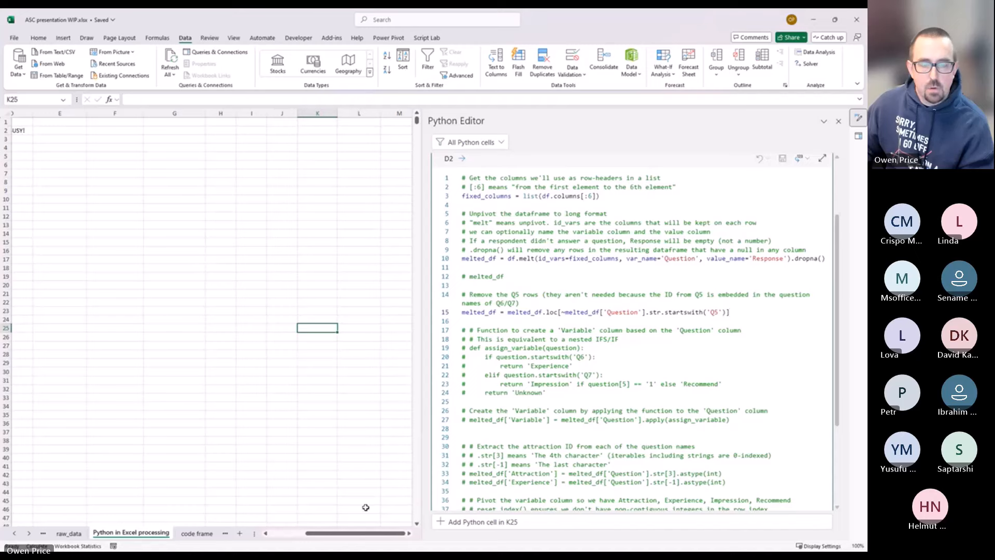
- Uncomment the assign_variable(question) function on lines 19 to 24 of the D2 Python code
left_click_drag(387, 536, 376, 538)
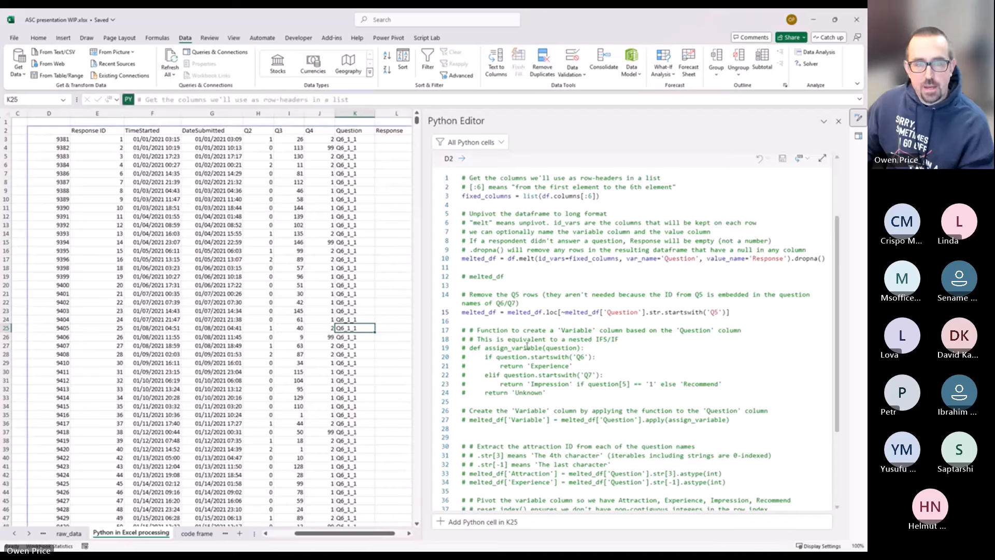
left_click(353, 138)
left_click(356, 191)
left_click(359, 250)
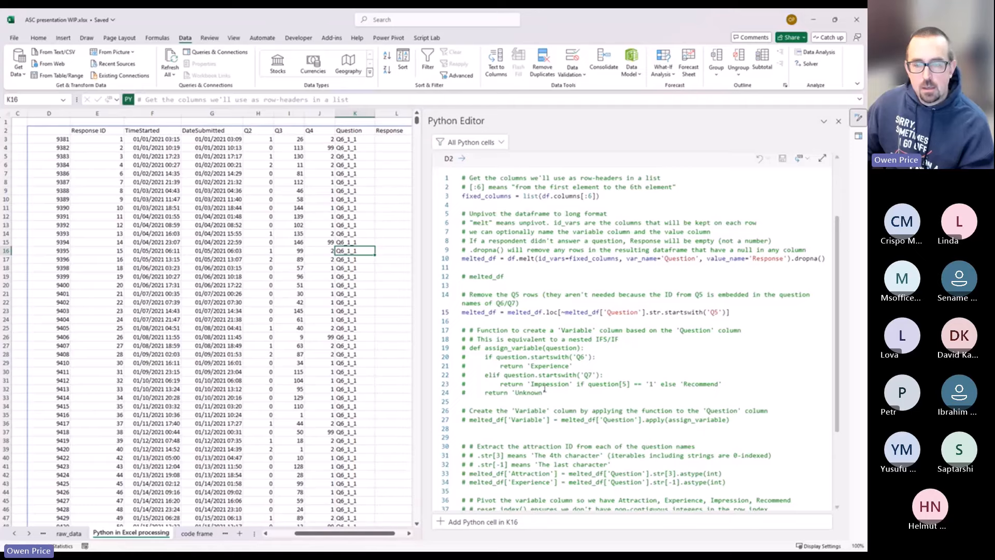
left_click_drag(562, 394, 456, 349)
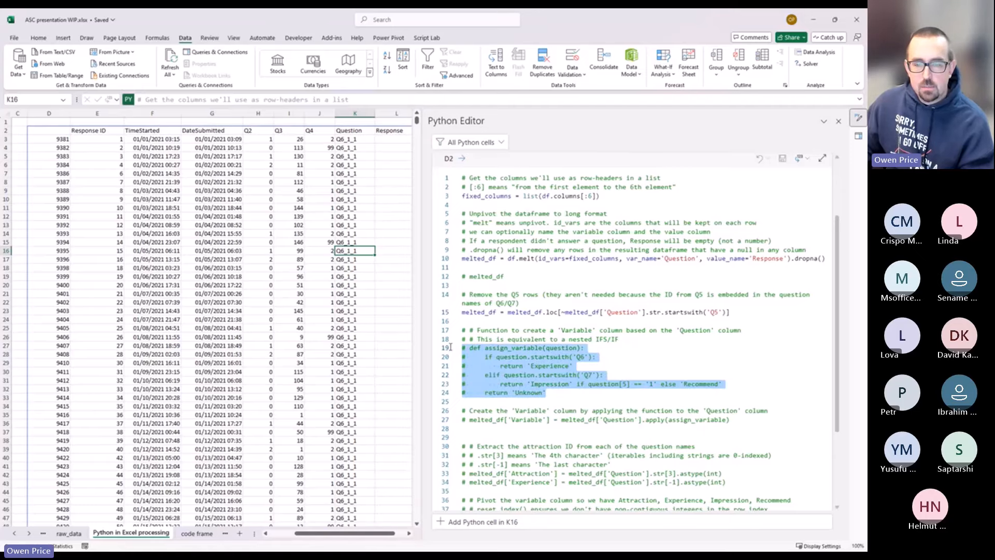
left_click_drag(362, 532, 382, 540)
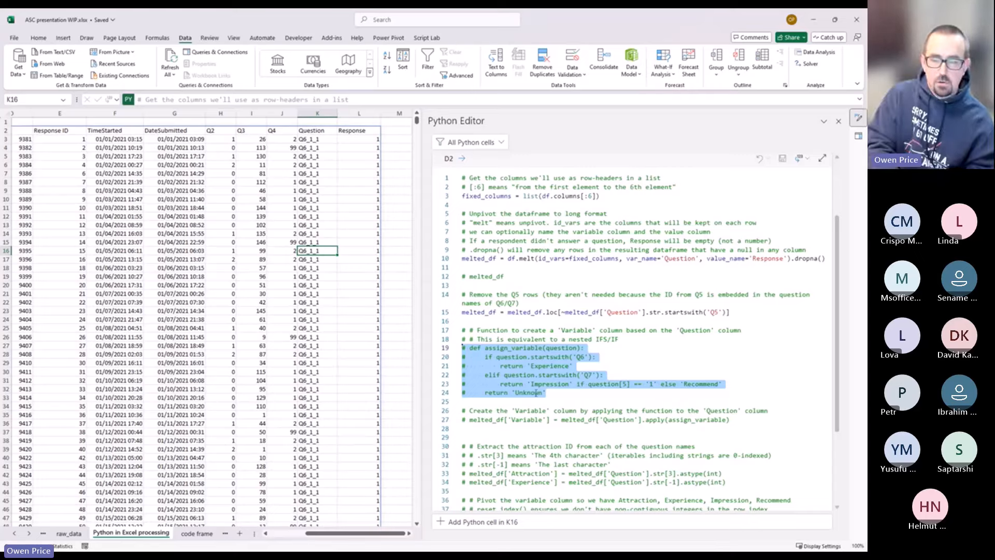
key("ctrl+slash")
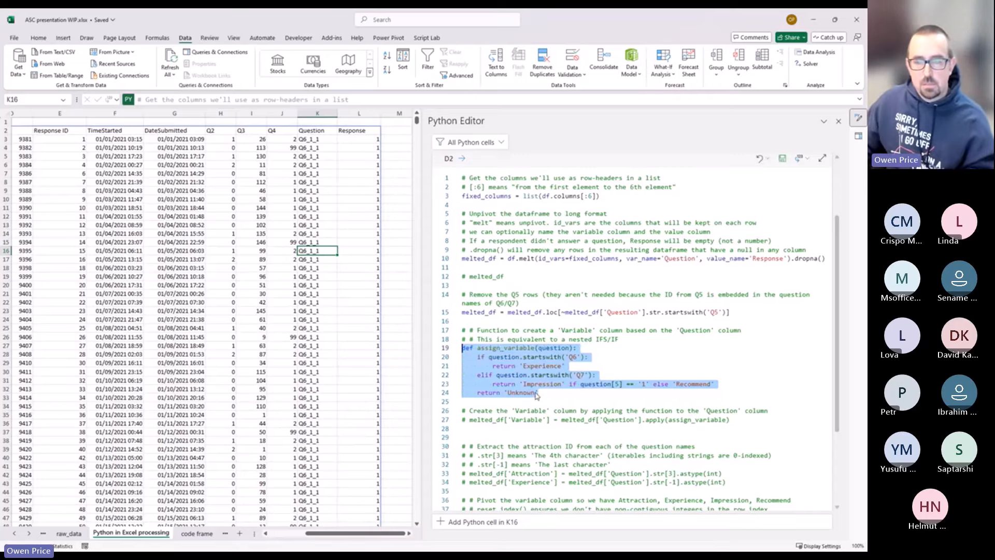
- Uncomment the line that creates the 'Variable' column by applying assign_variable to the 'Question' column
left_click(758, 418)
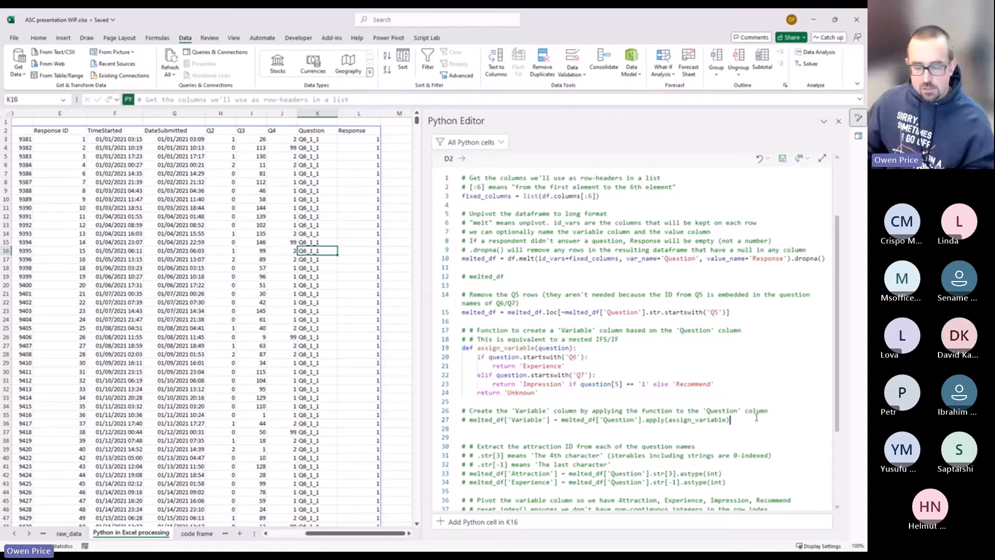
key("ctrl+slash")
key("Down")
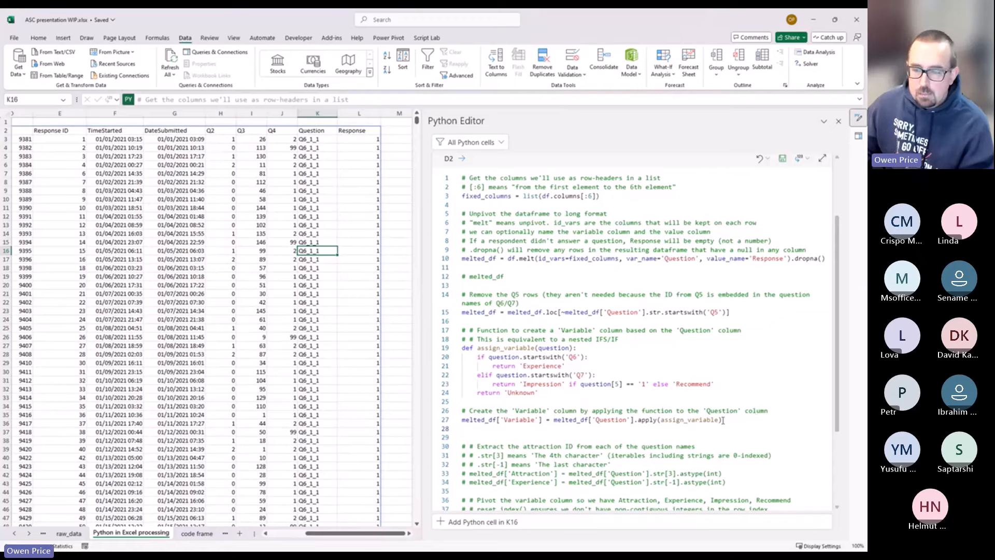
- Examine how the 'Variable' assignment applies assign_variable and what the function returns for questions starting with Q6 or Q7
left_click_drag(723, 421, 462, 421)
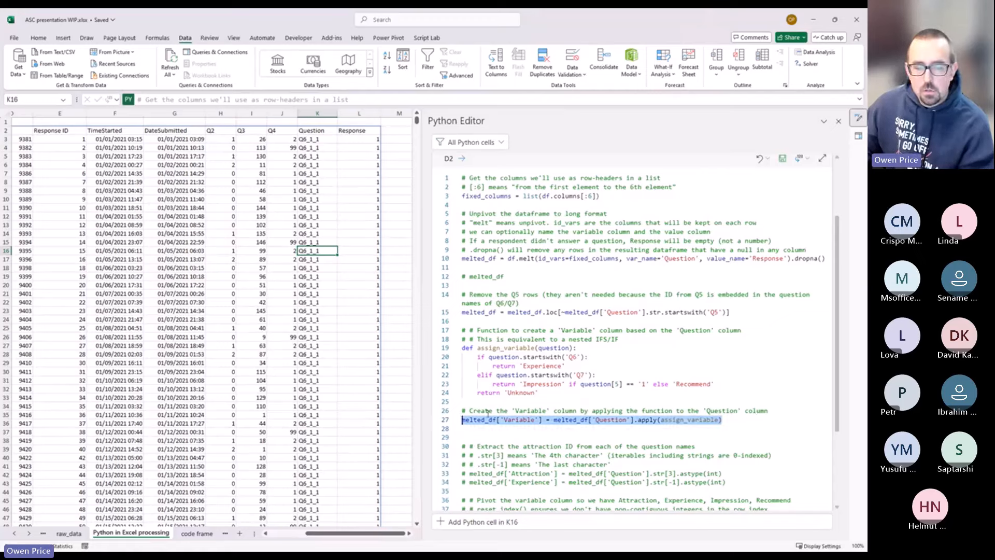
left_click(551, 420)
left_click_drag(554, 420, 729, 420)
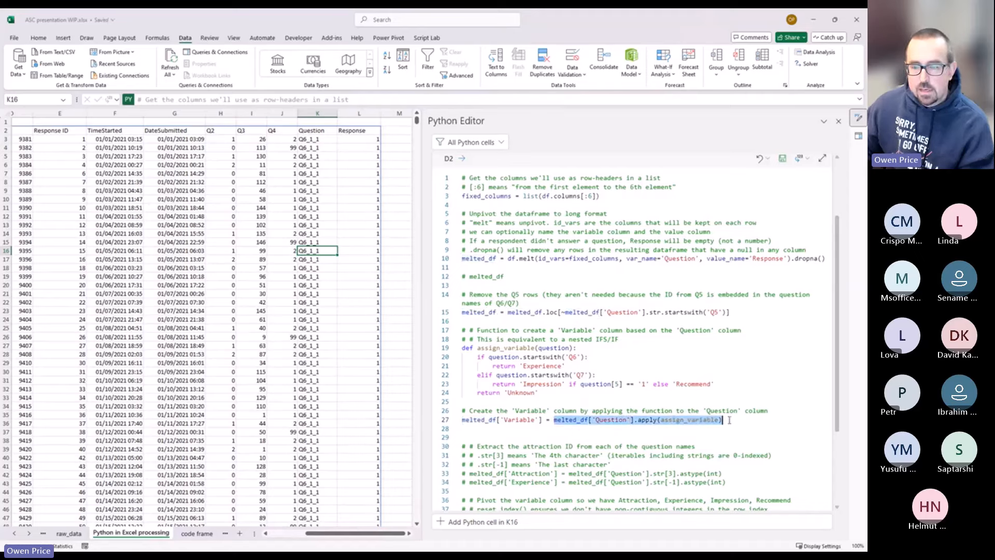
left_click(700, 420)
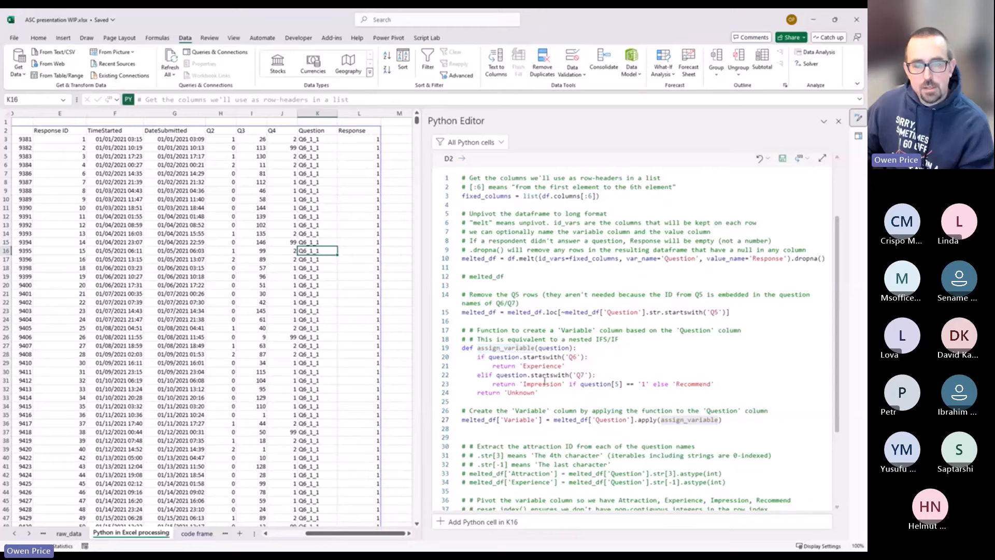
left_click_drag(546, 394, 462, 347)
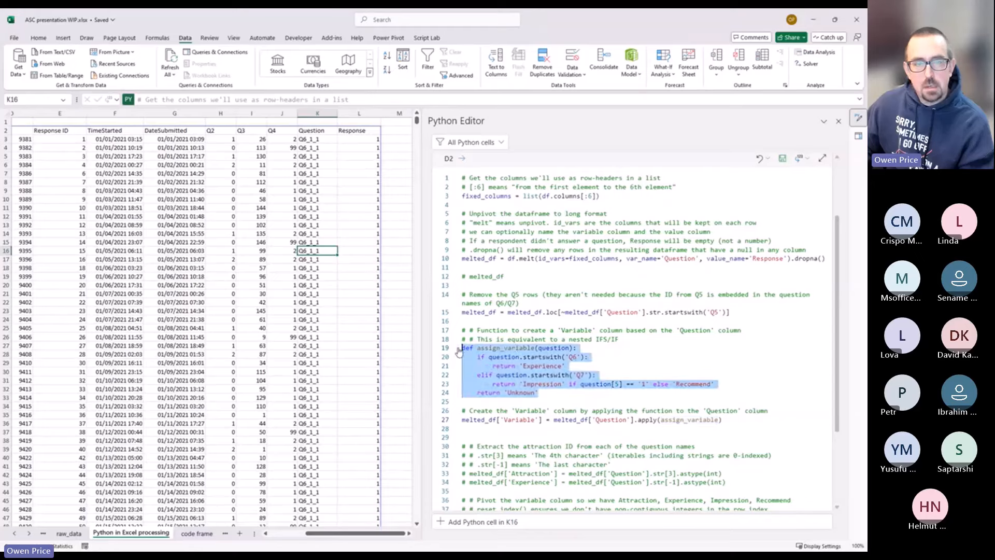
left_click(325, 140)
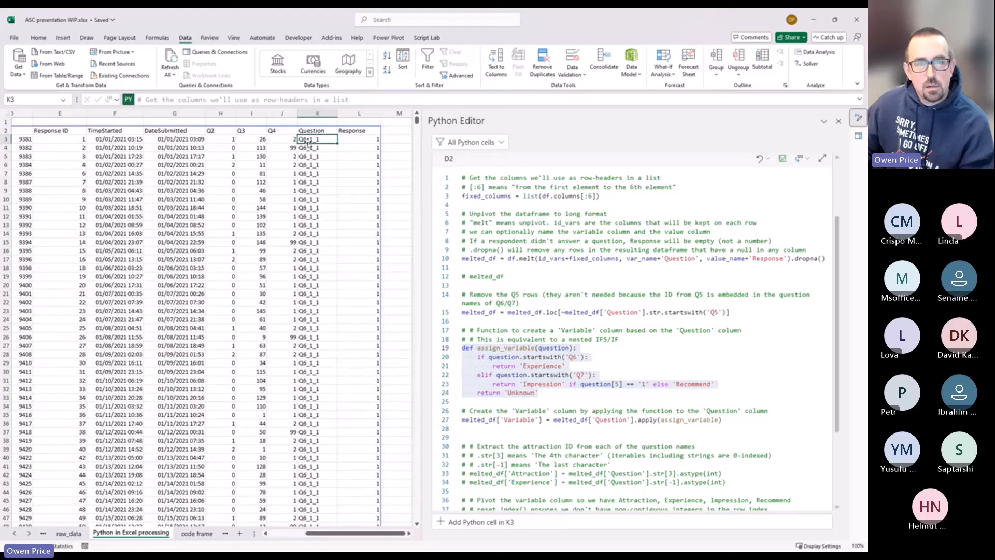
double_click(566, 348)
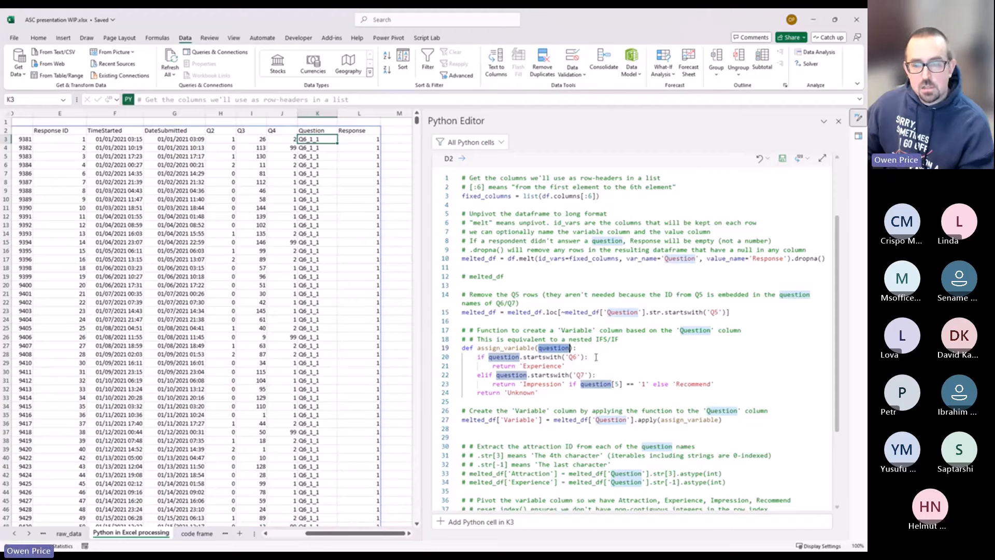
left_click_drag(596, 357, 476, 357)
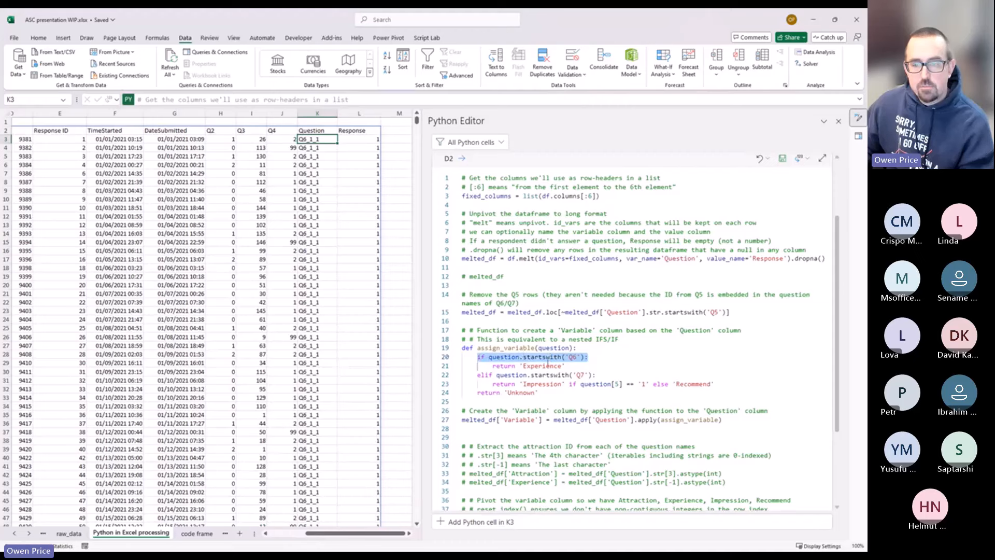
left_click_drag(564, 366, 520, 366)
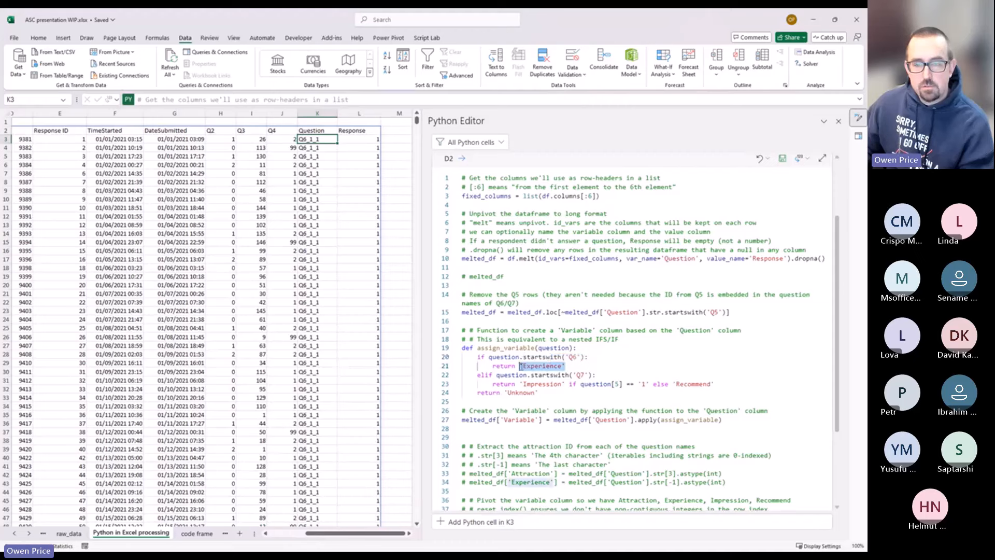
double_click(516, 347)
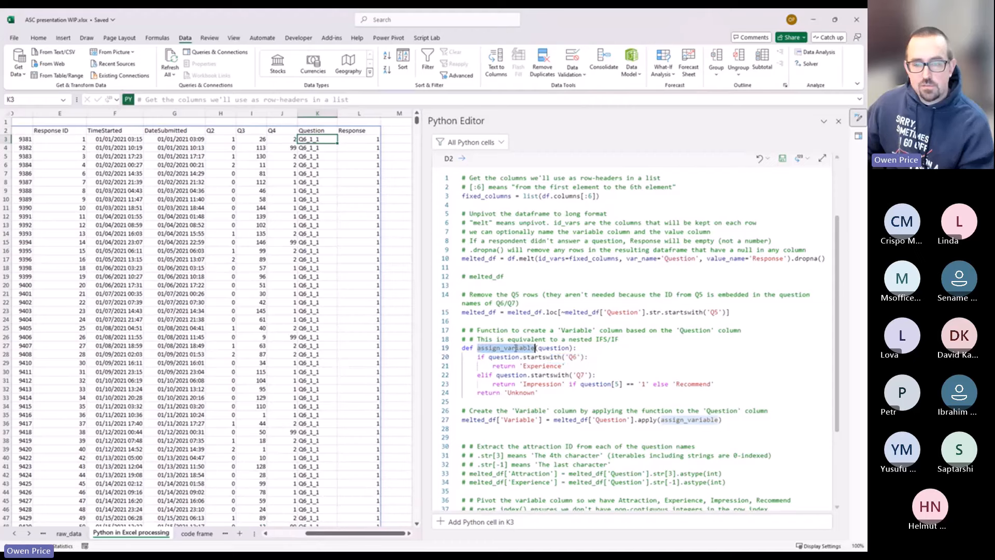
double_click(536, 366)
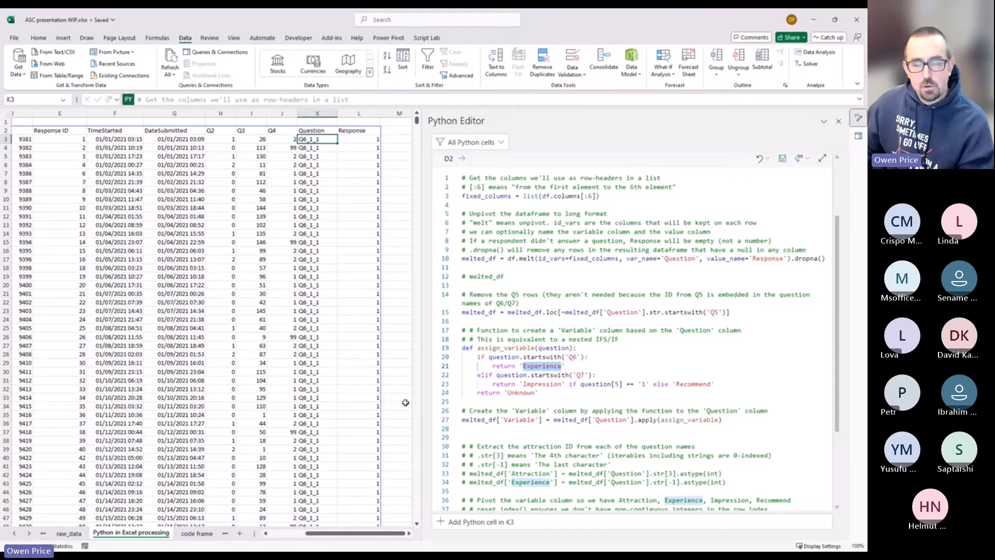
double_click(581, 375)
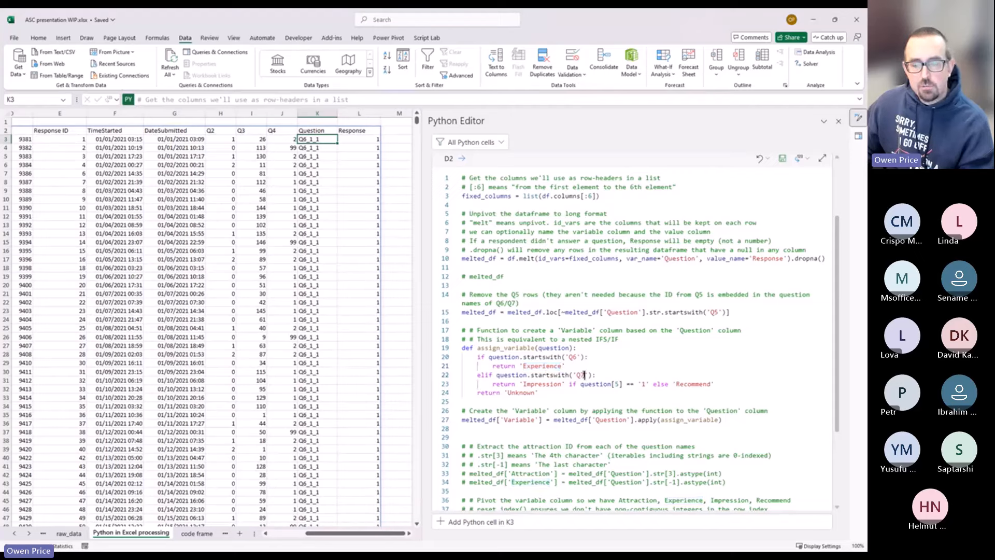
double_click(541, 384)
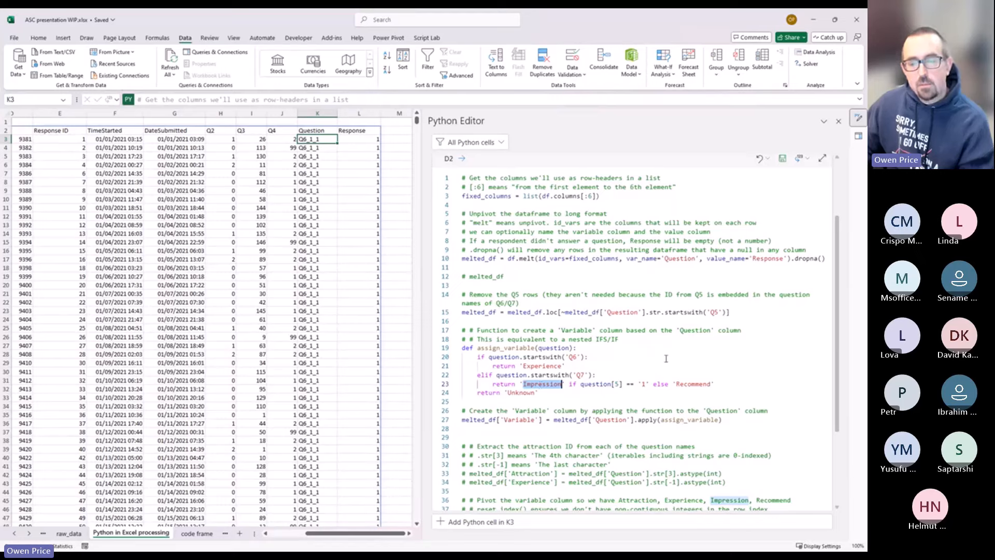
- Compare the Q7_1_1 and Q7_1_2 question codes in column B to see which ones the 'Impression' and 'Recommend' branches cover
left_click(294, 535)
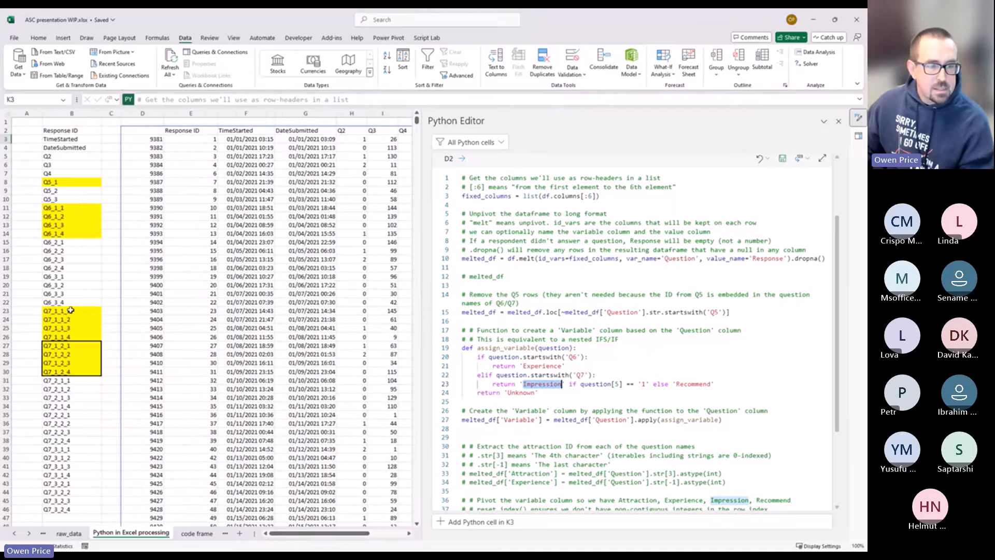
left_click_drag(69, 312, 76, 332)
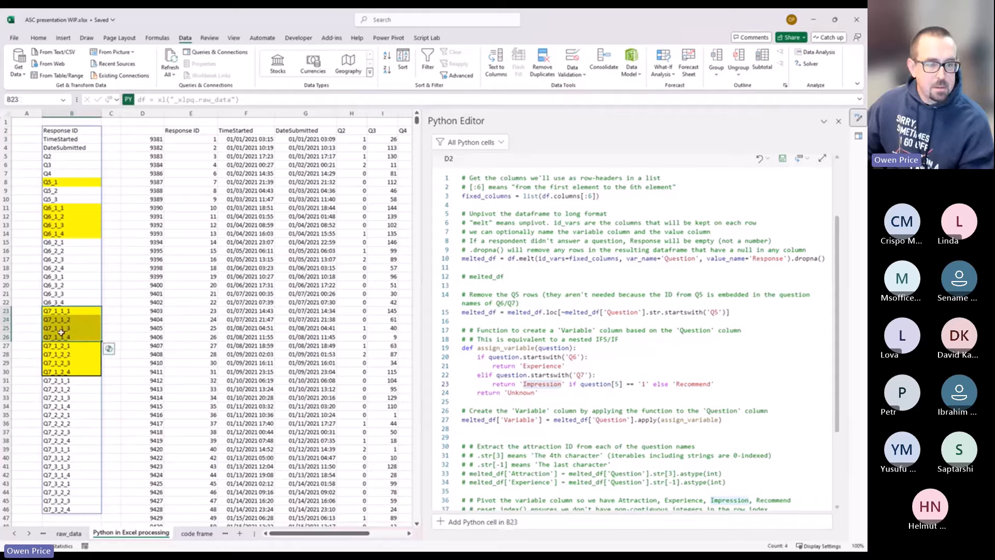
left_click_drag(71, 347, 71, 371)
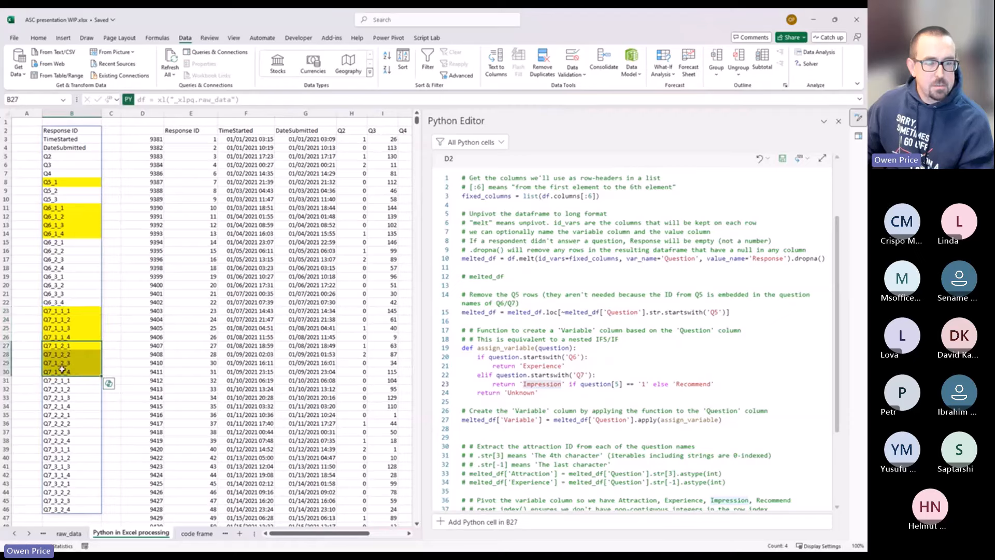
left_click_drag(77, 311, 78, 337)
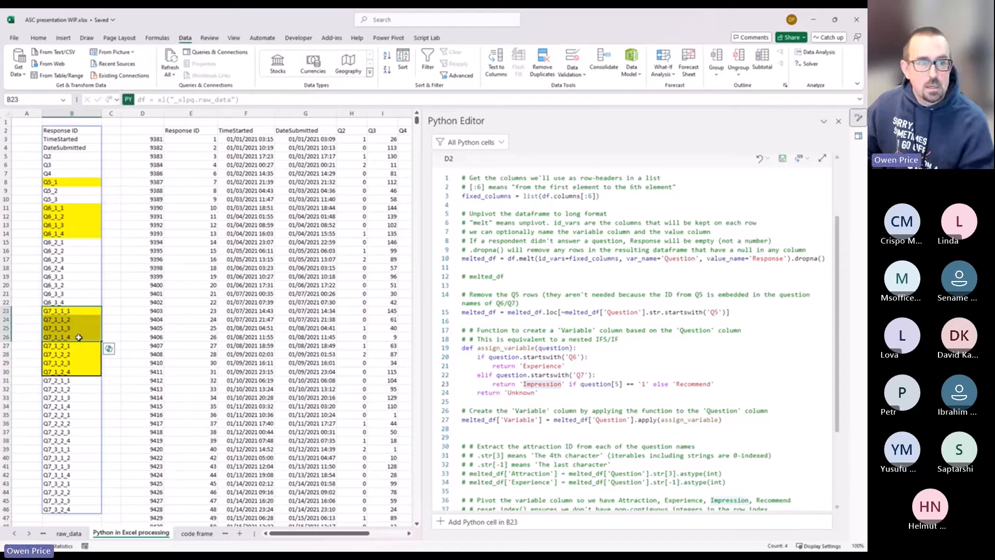
left_click_drag(66, 346, 71, 373)
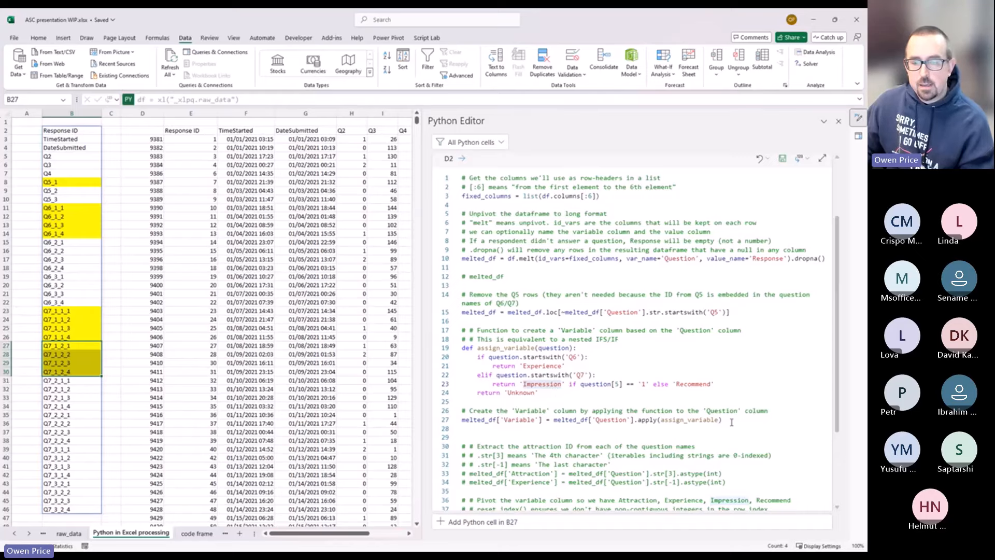
- Run the D2 Python code with the function and the 'Variable' assignment uncommented
left_click(550, 433)
key("ctrl+Return")
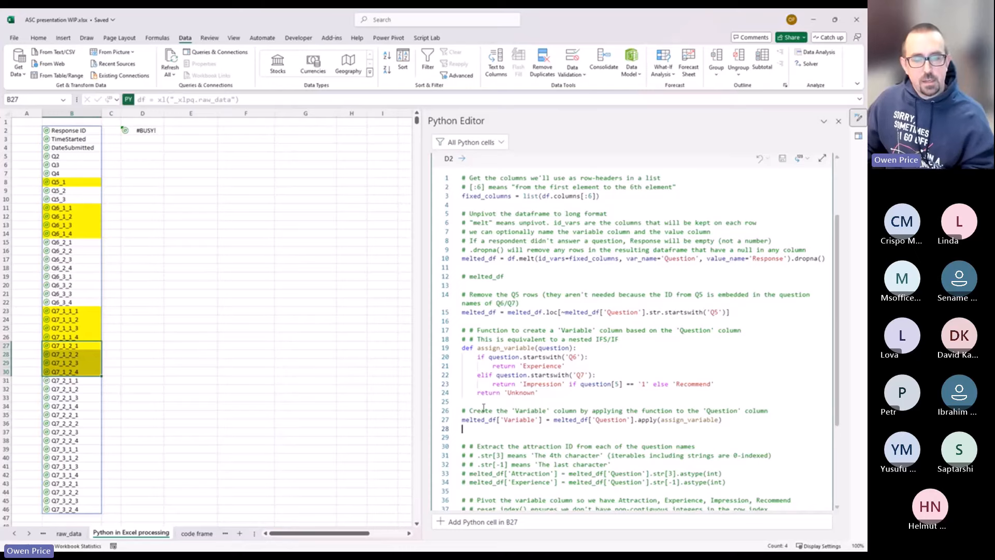
left_click_drag(324, 537, 345, 530)
- Add melted_df on line 28 below the 'Variable' assignment, run the D2 code and check the 'Variable' column in the output
left_click(481, 431)
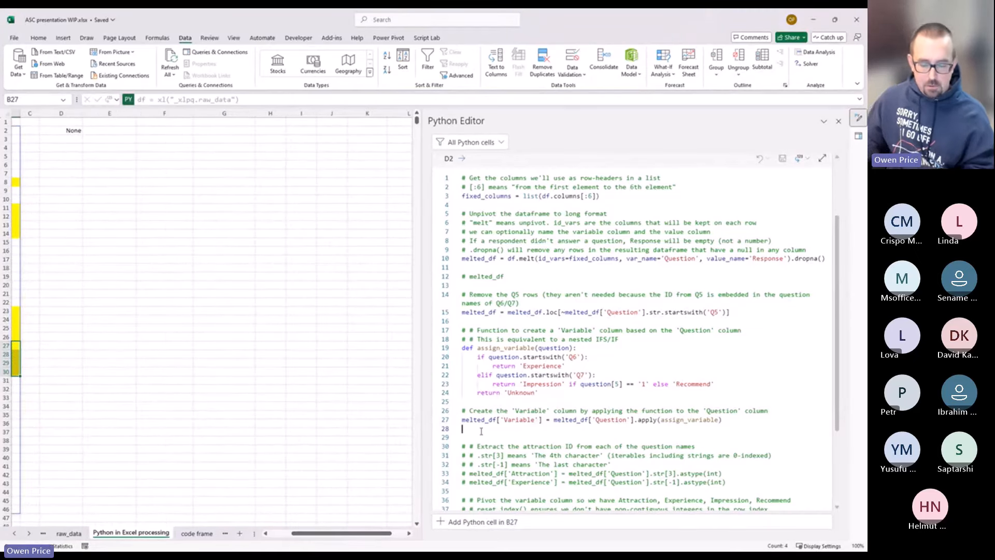
type("melted")
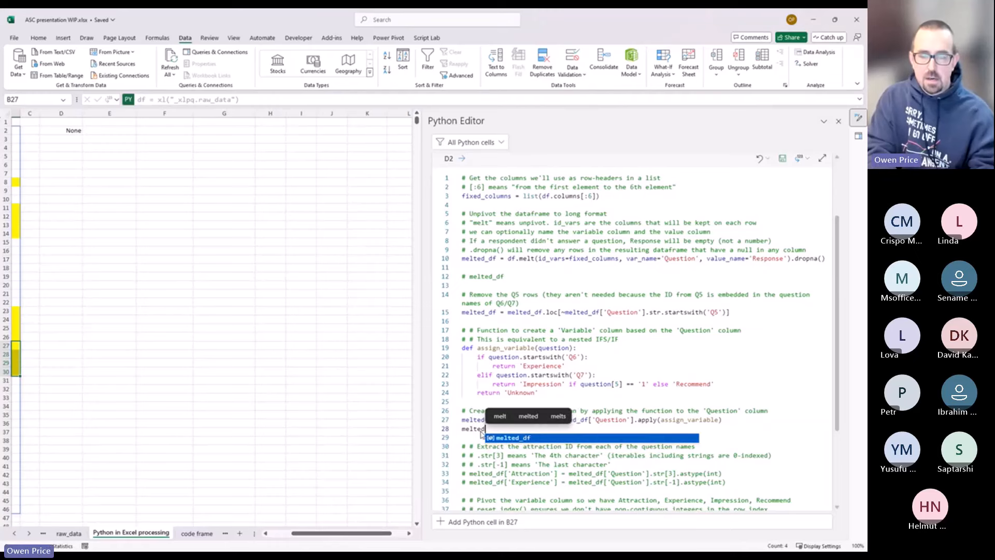
key("Tab")
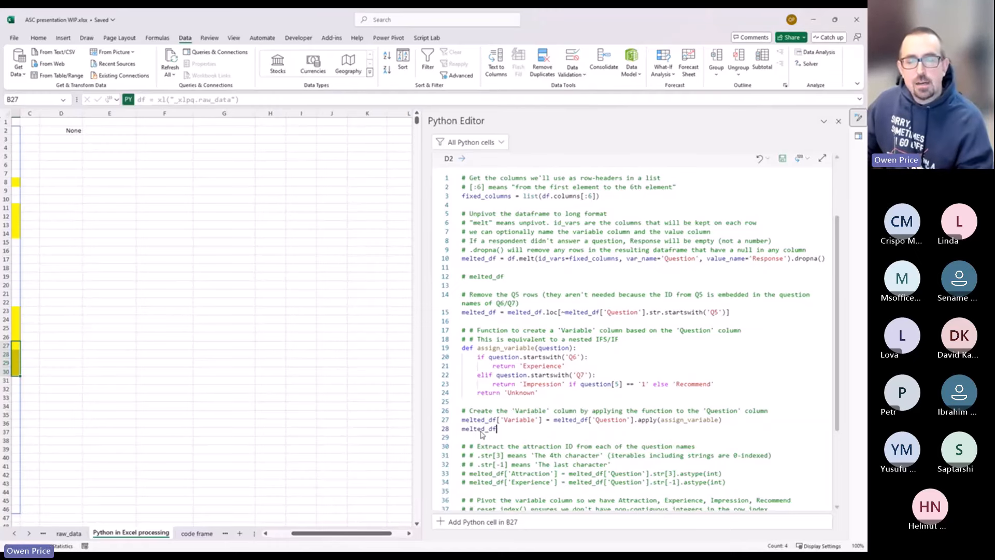
scroll(604, 386, "down", 4)
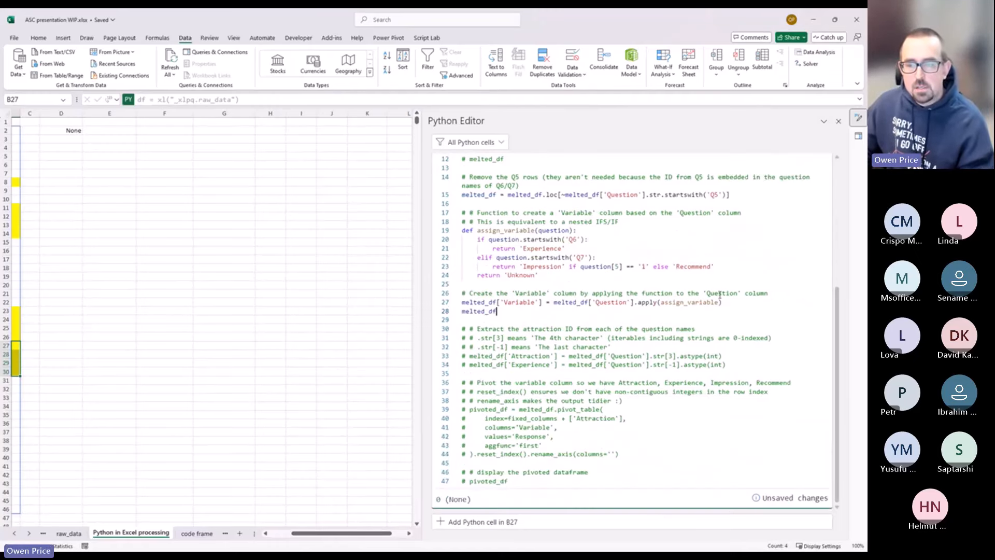
left_click_drag(723, 302, 454, 303)
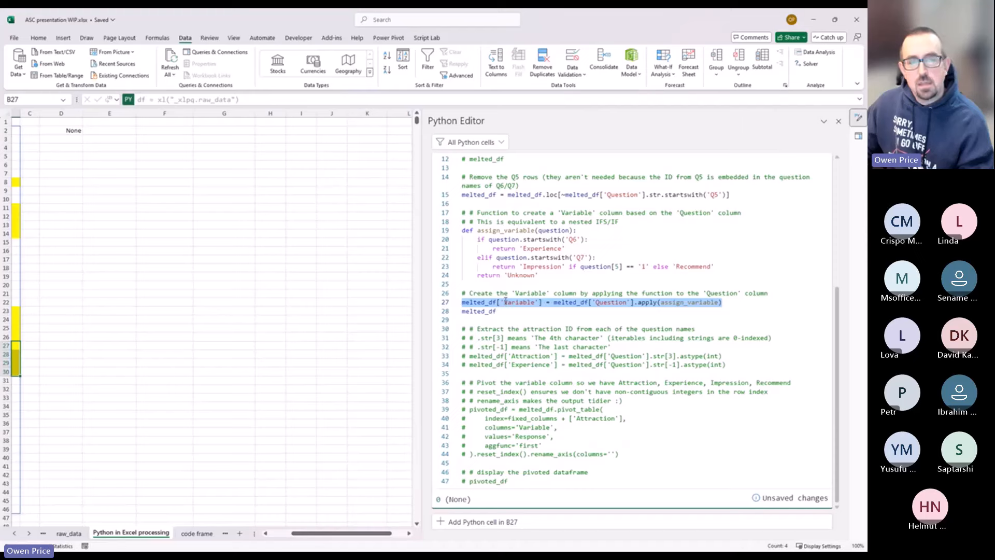
left_click(514, 312)
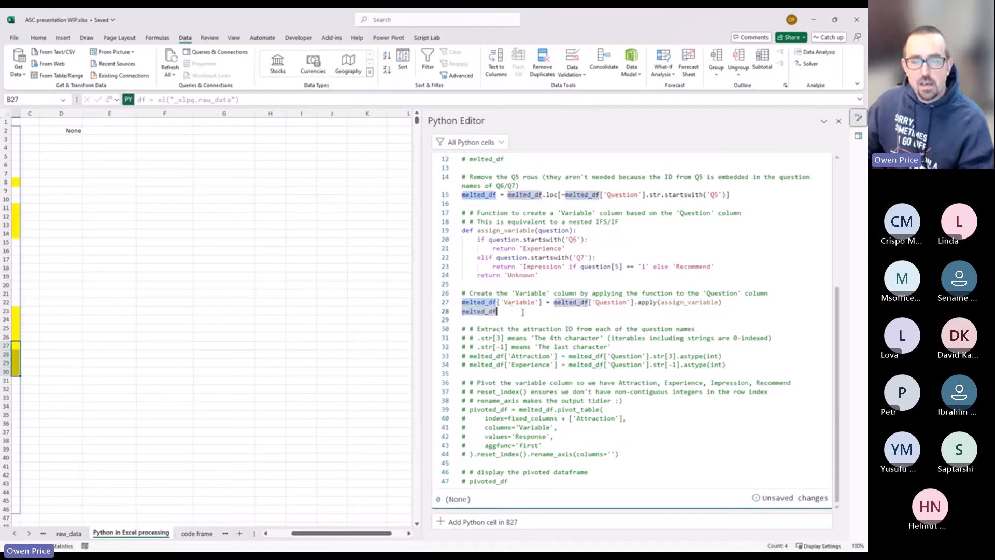
key("ctrl+Return")
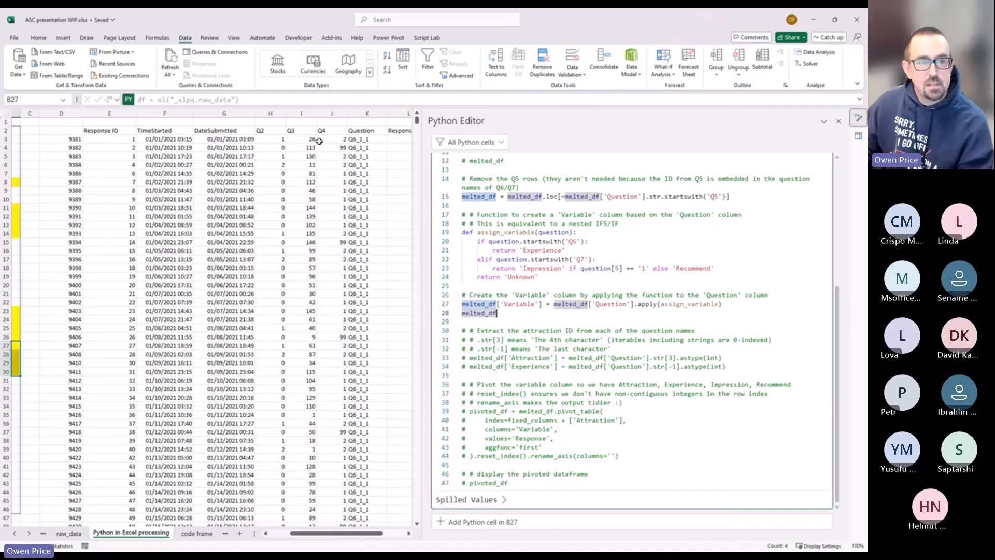
left_click_drag(316, 534, 339, 534)
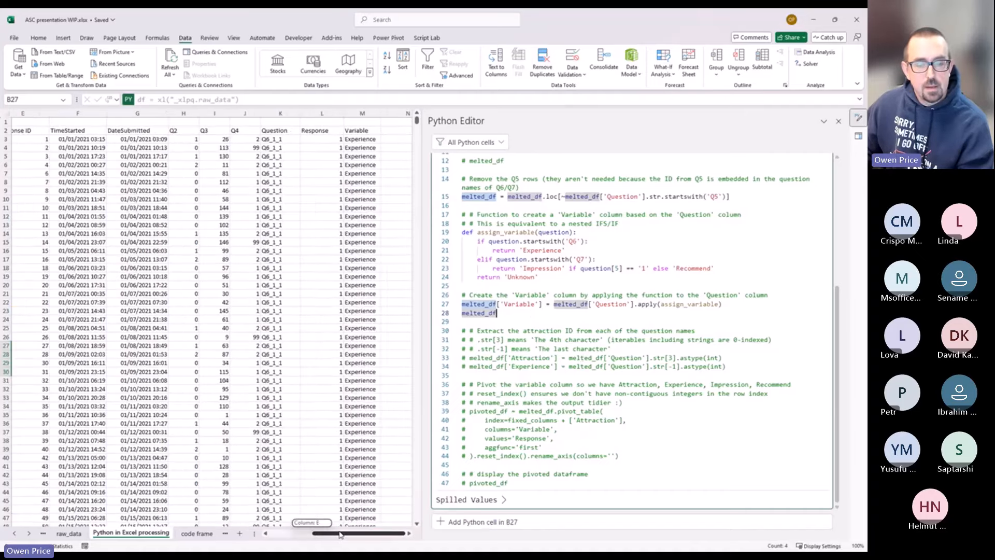
left_click(362, 191)
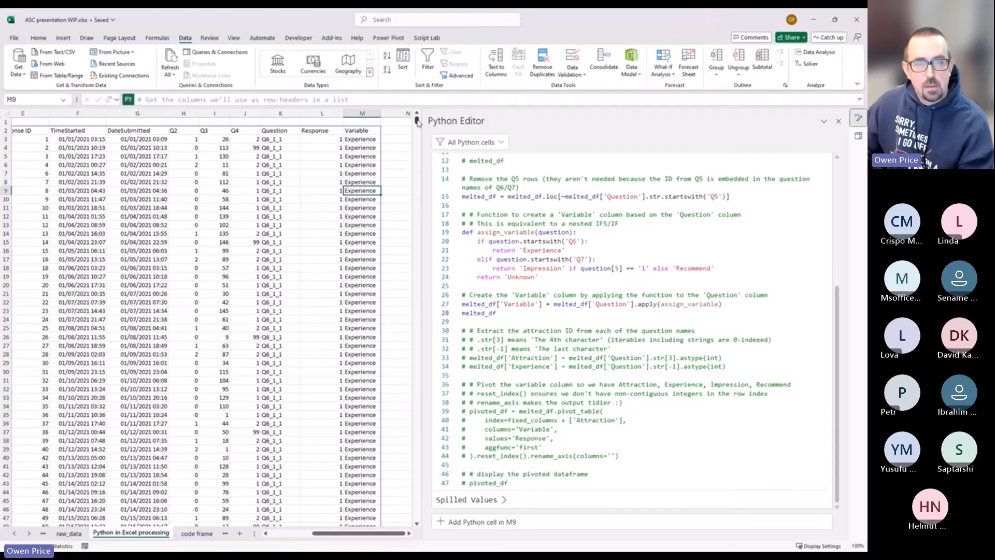
mouse_move(417, 121)
left_mouse_down()
mouse_move(436, 298)
mouse_move(418, 311)
mouse_move(418, 117)
left_mouse_up()
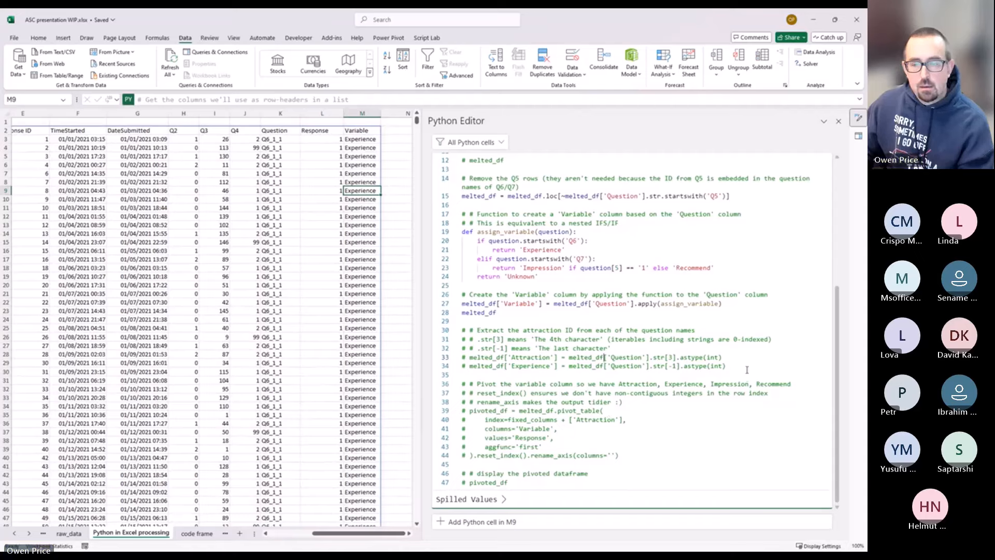
- Uncomment the 'Attraction' and 'Experience' assignments on lines 33 and 34 and review the columns they create
left_click_drag(747, 370, 458, 358)
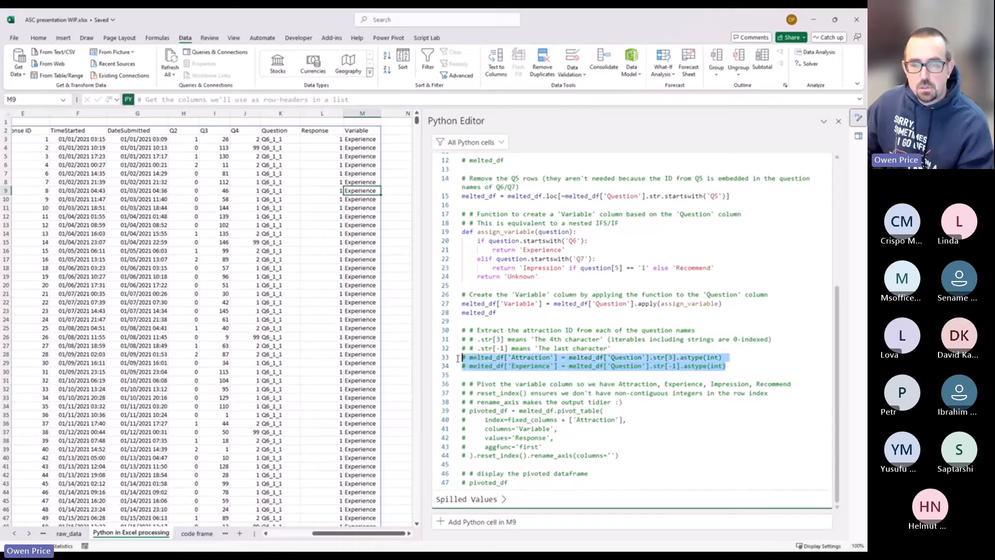
key("ctrl+slash")
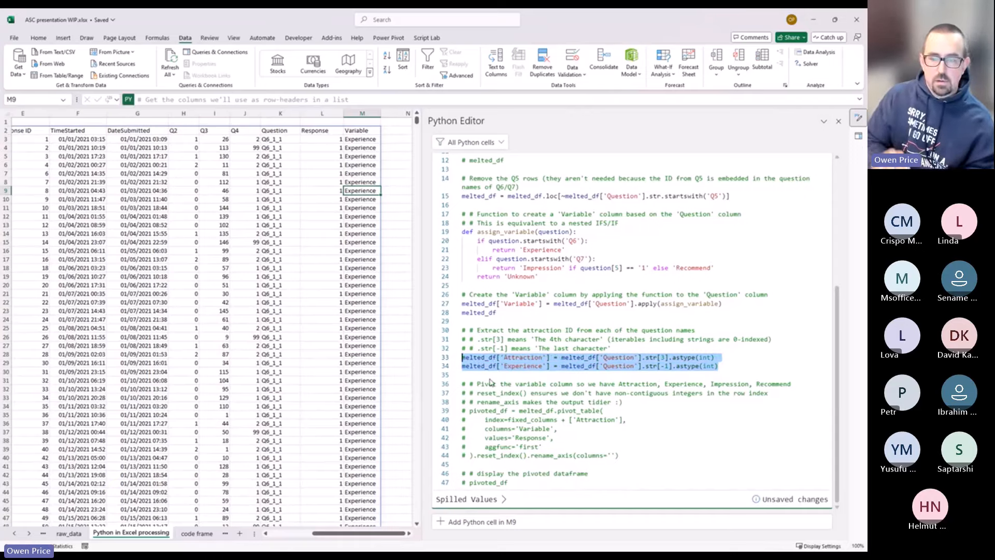
double_click(519, 358)
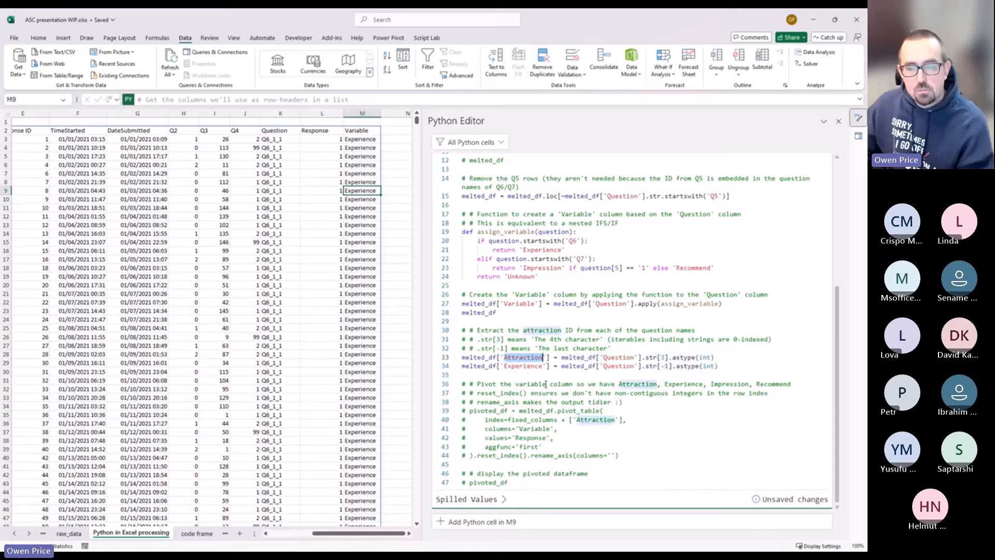
double_click(520, 366)
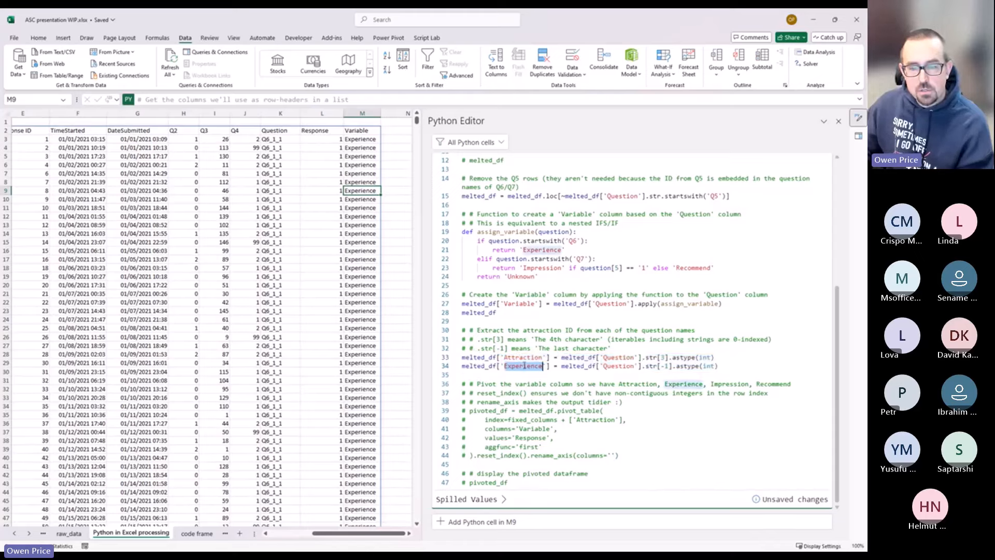
left_click_drag(672, 357, 563, 358)
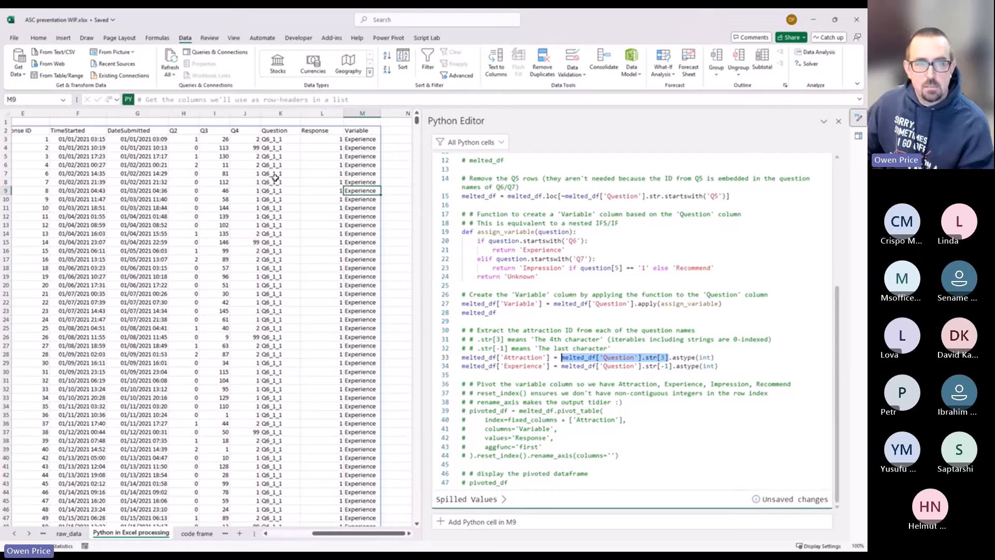
- Compare the Q7 codes in the output's Question column with the characters that str[3] and str[-1] extract
left_click_drag(416, 121, 264, 298)
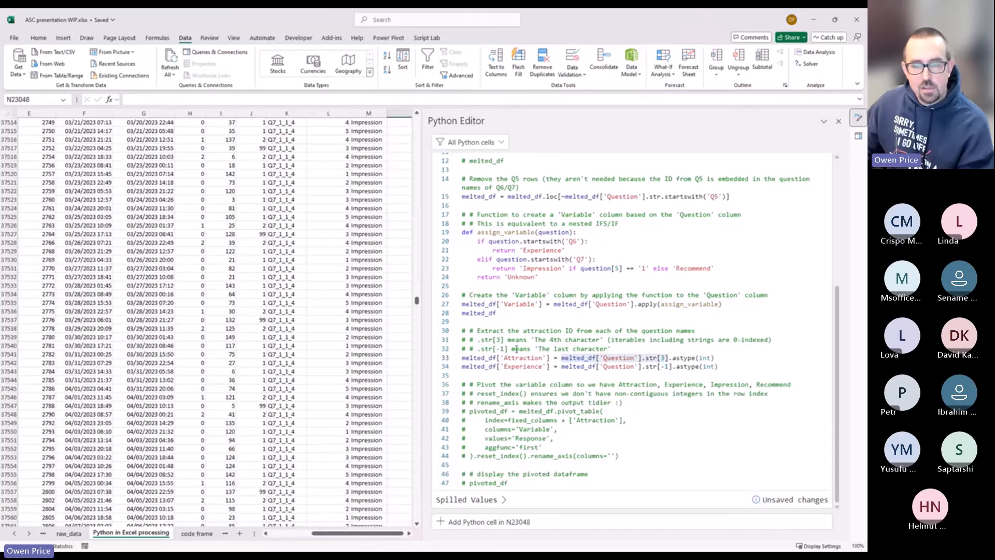
double_click(529, 359)
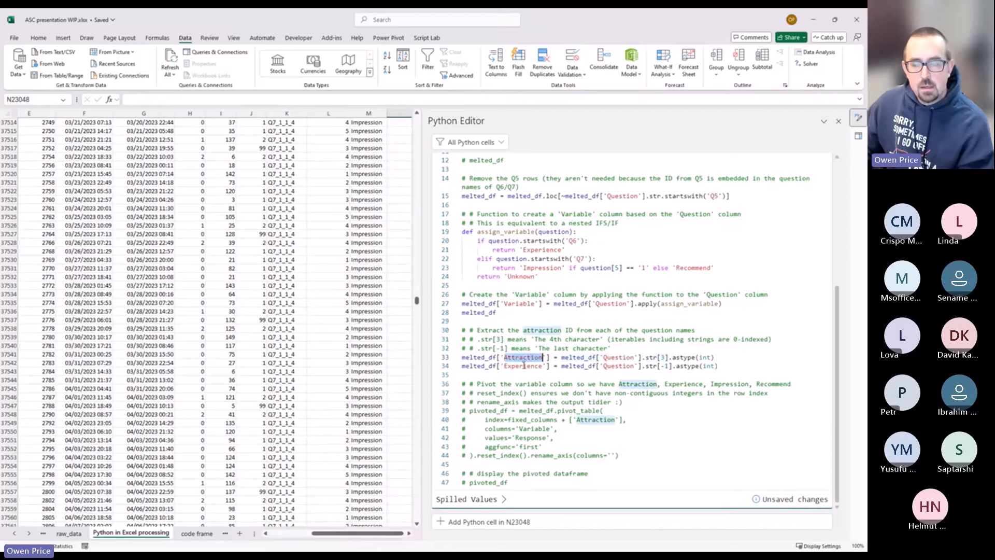
double_click(524, 365)
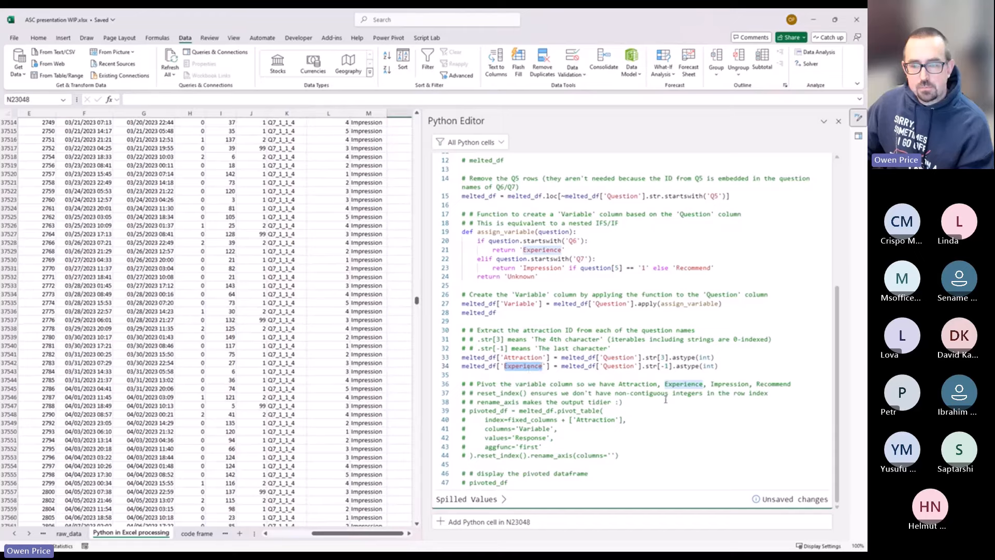
left_click_drag(661, 366, 670, 365)
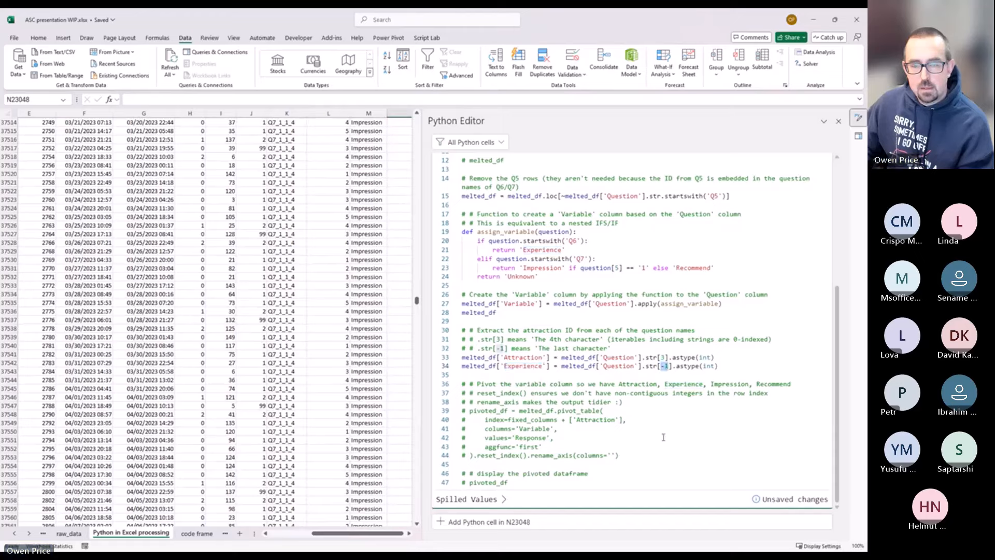
left_click(296, 343)
left_click(295, 337)
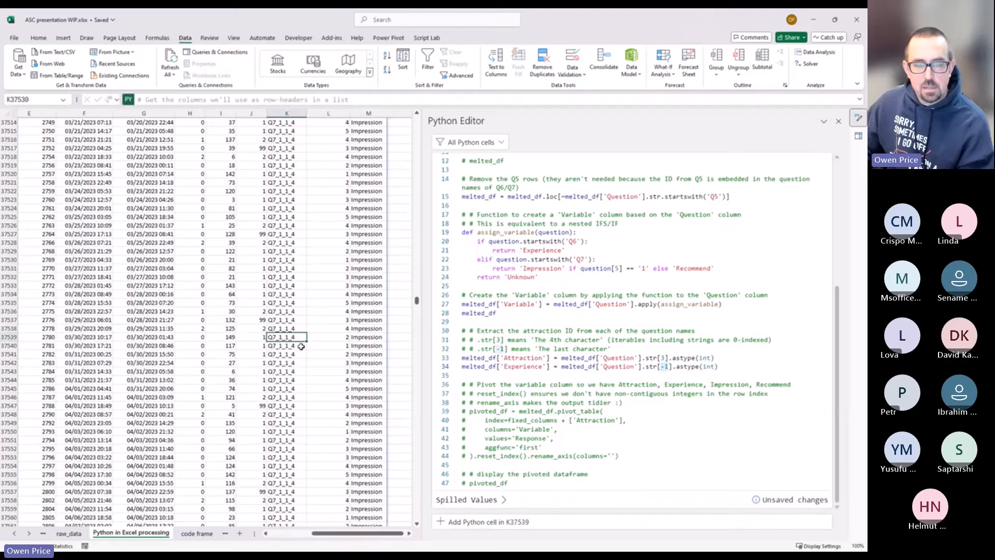
- Check the Q6 codes in the Question column against the str[3] expression for 'Attraction' and the str[-1] expression for 'Experience'
left_click_drag(417, 304, 418, 171)
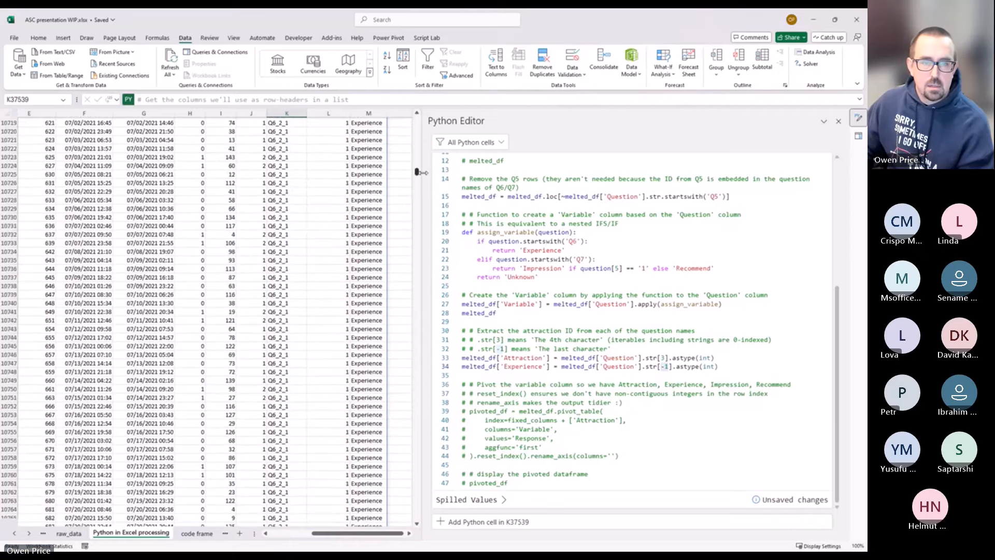
left_click(288, 218)
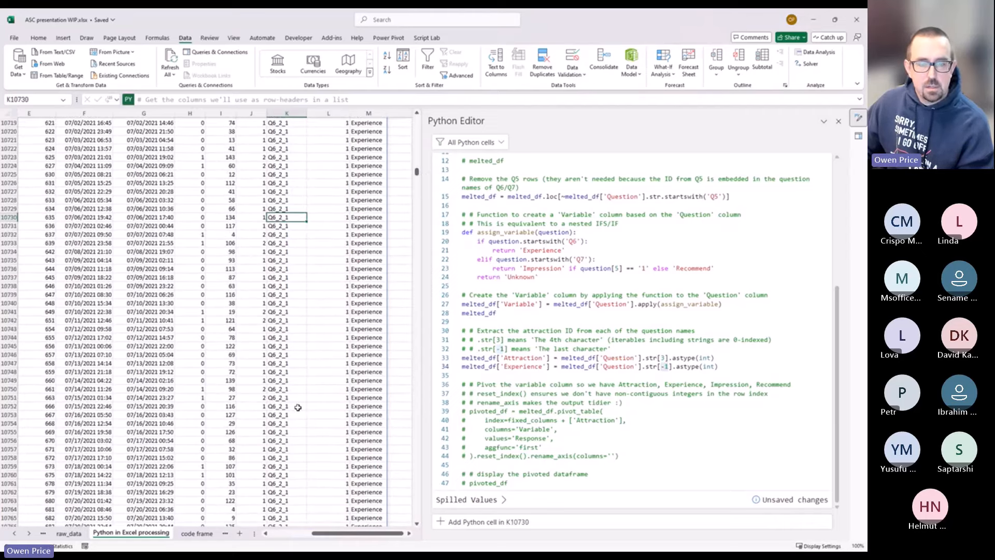
scroll(296, 409, "down", 4)
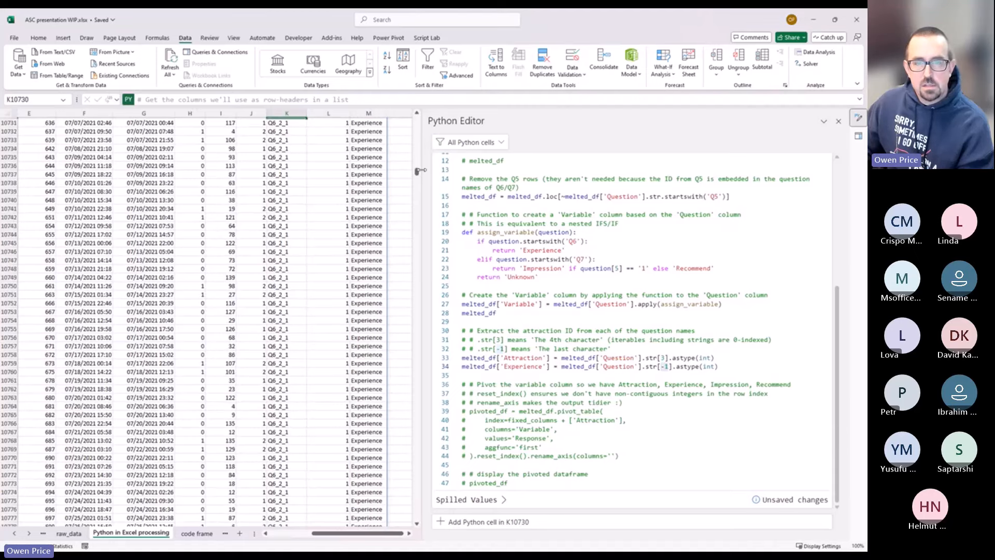
left_click_drag(417, 175, 417, 120)
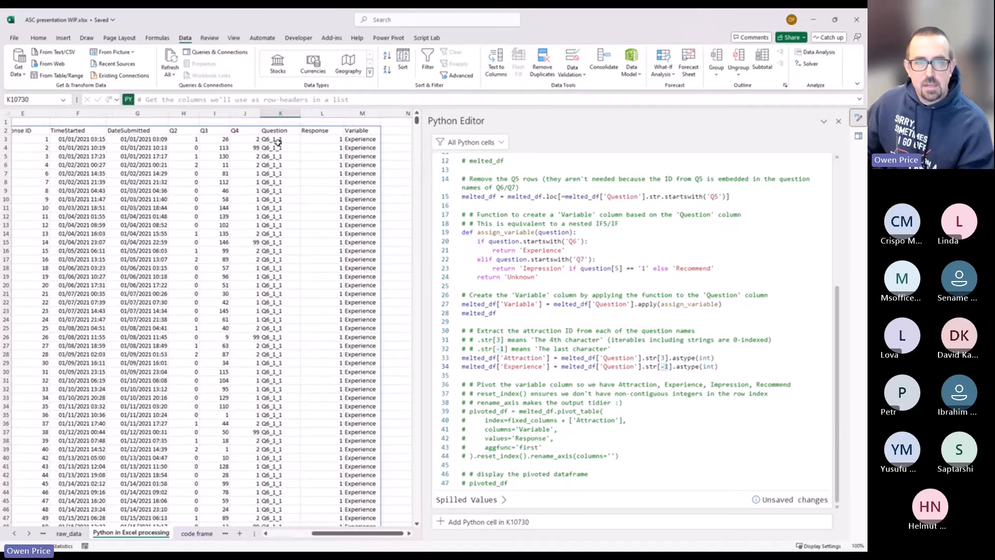
left_click(278, 141)
left_click(280, 164)
left_click(285, 189)
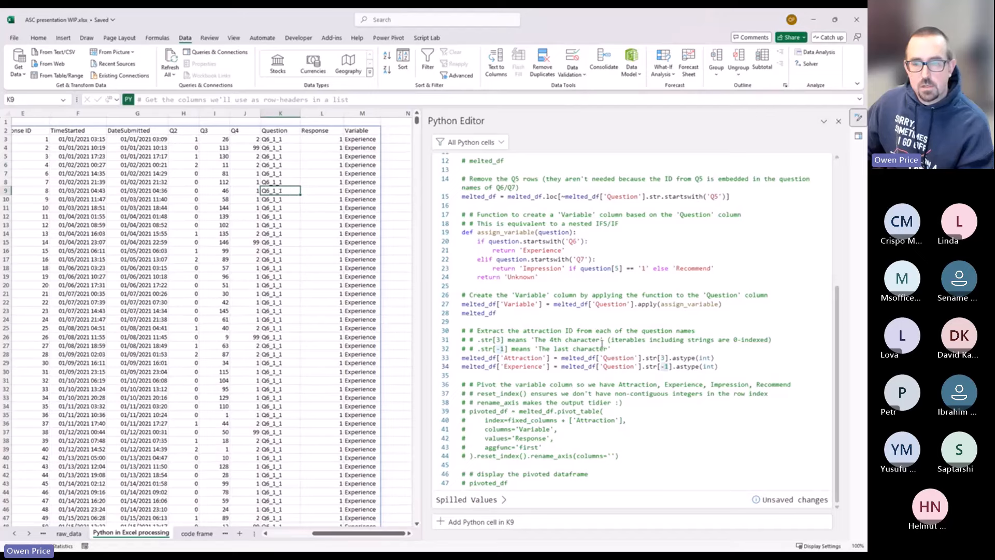
left_click_drag(670, 357, 647, 358)
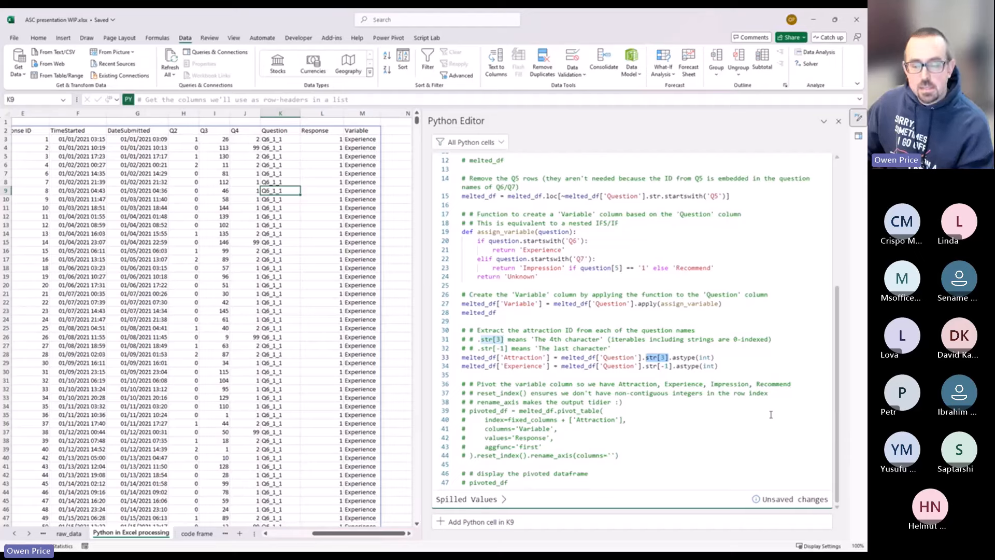
left_click(726, 365)
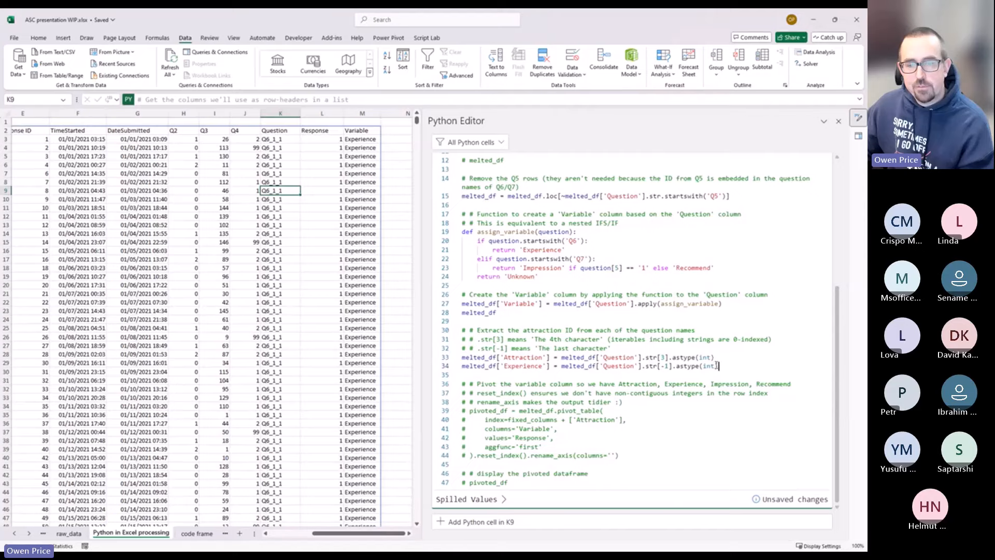
- Comment out melted_df on line 28 and add melted_df on line 36 below the 'Attraction' and 'Experience' assignments
left_click(501, 313)
key("ctrl+/")
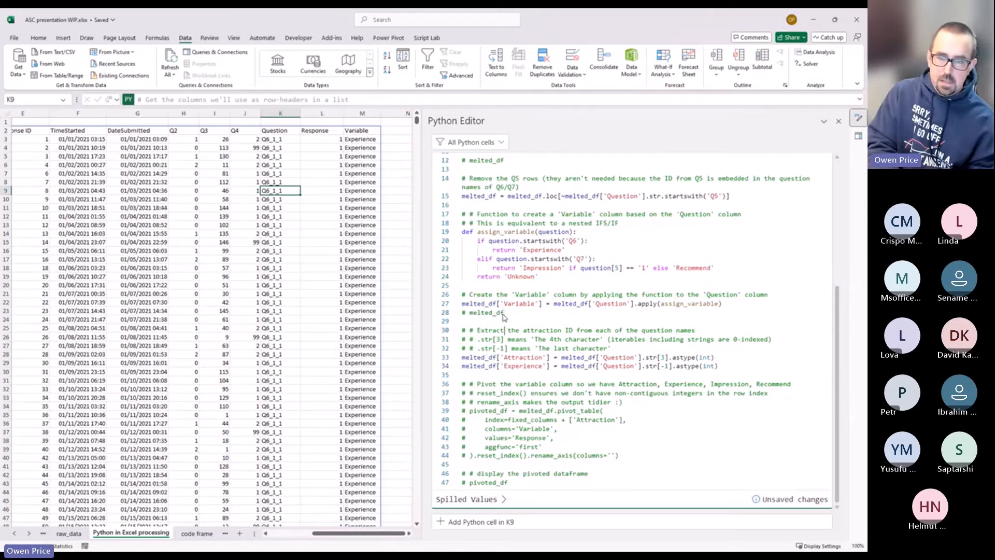
key("Return")
key("Return")
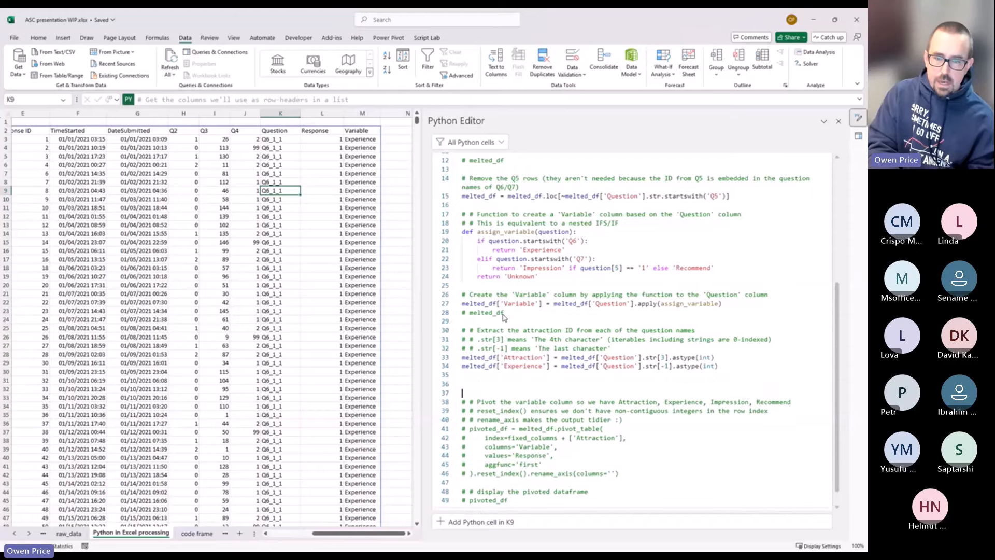
key("Up")
type("#")
key("BackSpace")
type("melted_df")
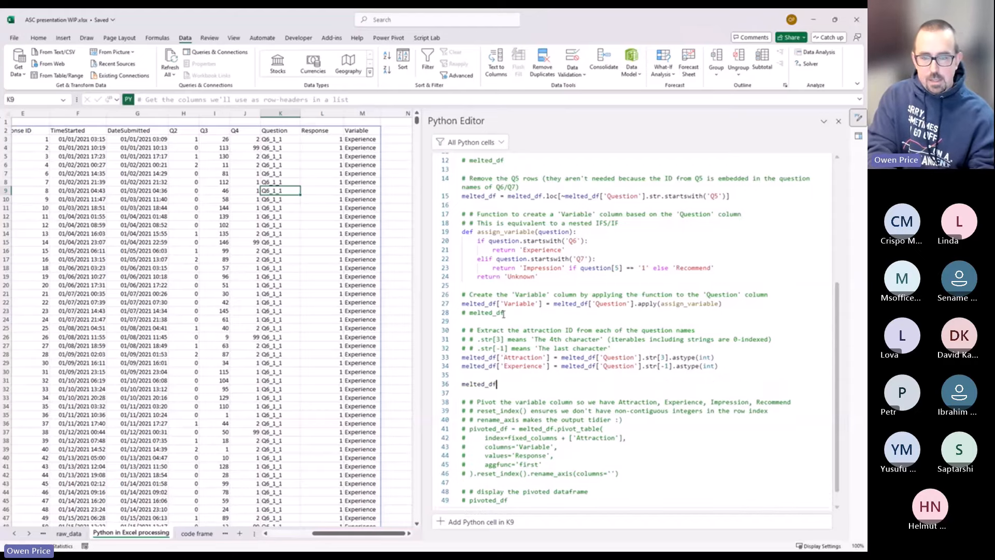
- Run the D2 Python code and check the 'Attraction' and 'Experience' columns in the output
key("ctrl+Return")
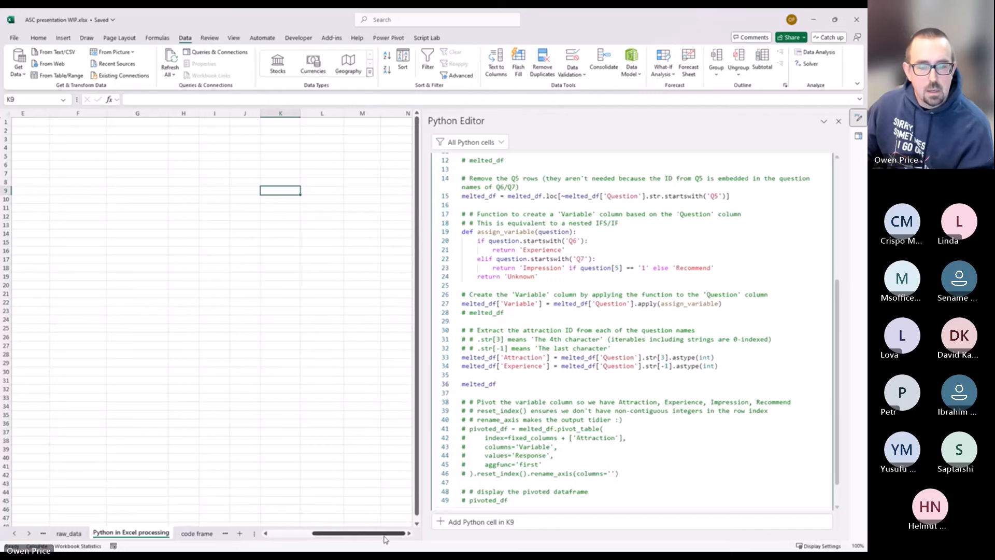
left_click_drag(386, 539, 348, 537)
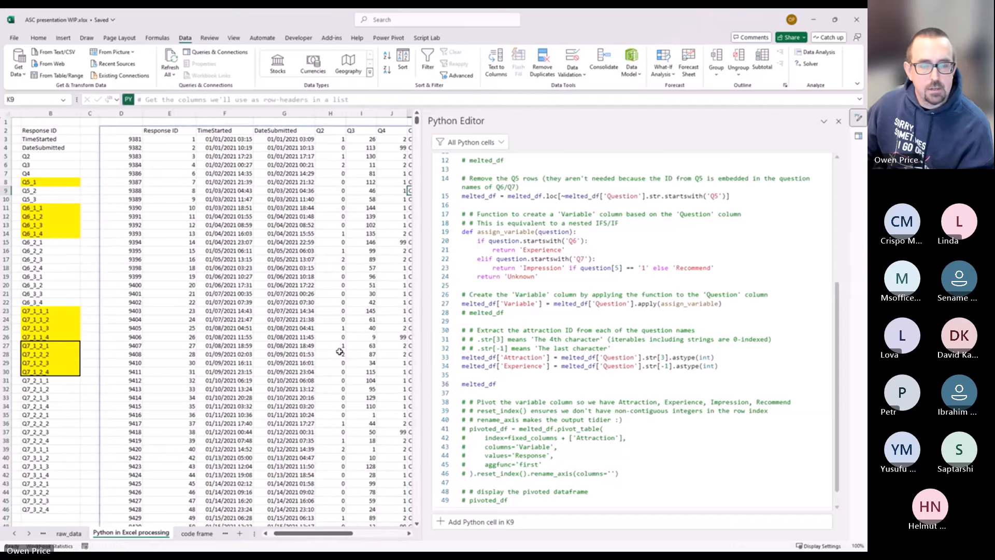
left_click_drag(322, 534, 374, 534)
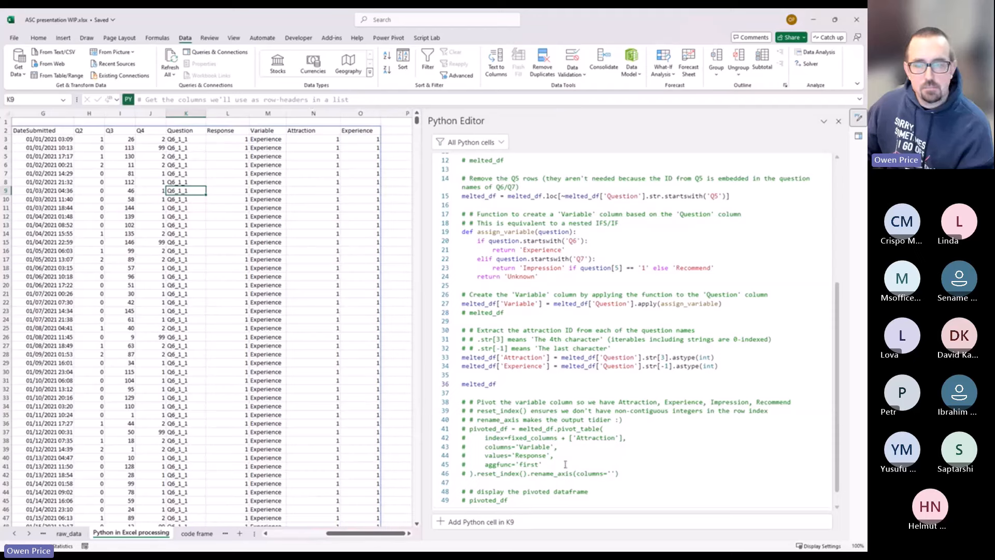
- Comment out melted_df on line 36 and uncomment the pivoted_df pivot_table block and the final pivoted_df line
left_click(529, 388)
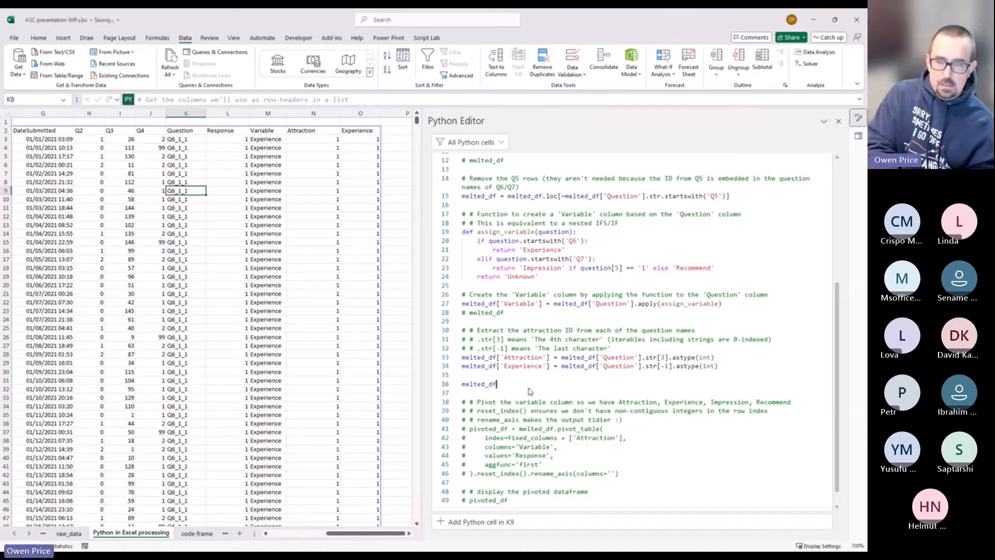
key("ctrl+slash")
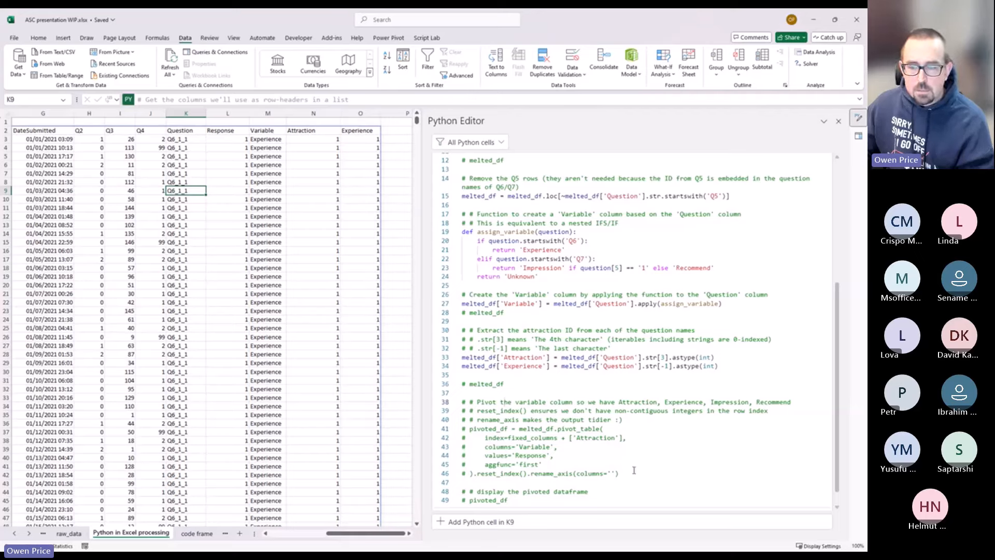
left_click_drag(633, 470, 463, 428)
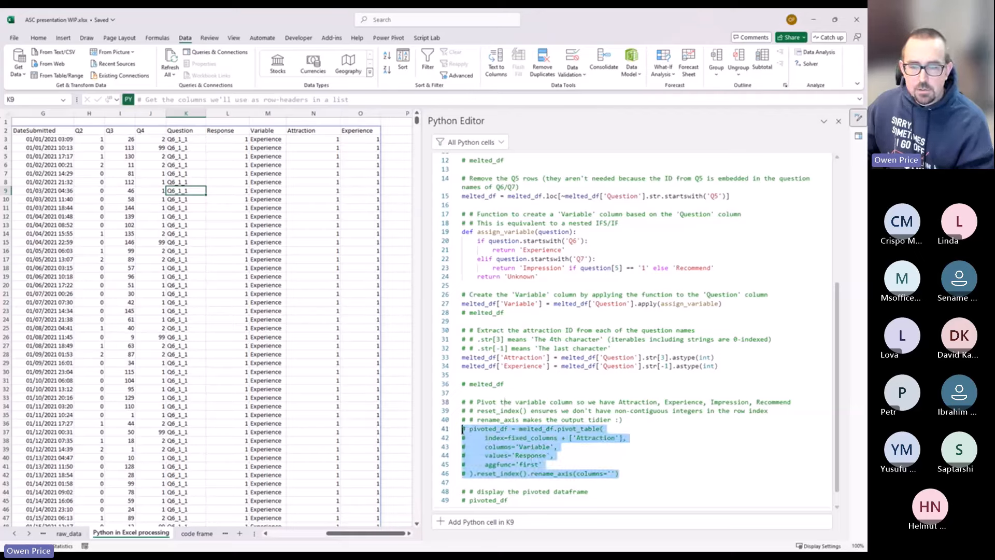
key("ctrl+slash")
left_click(599, 478)
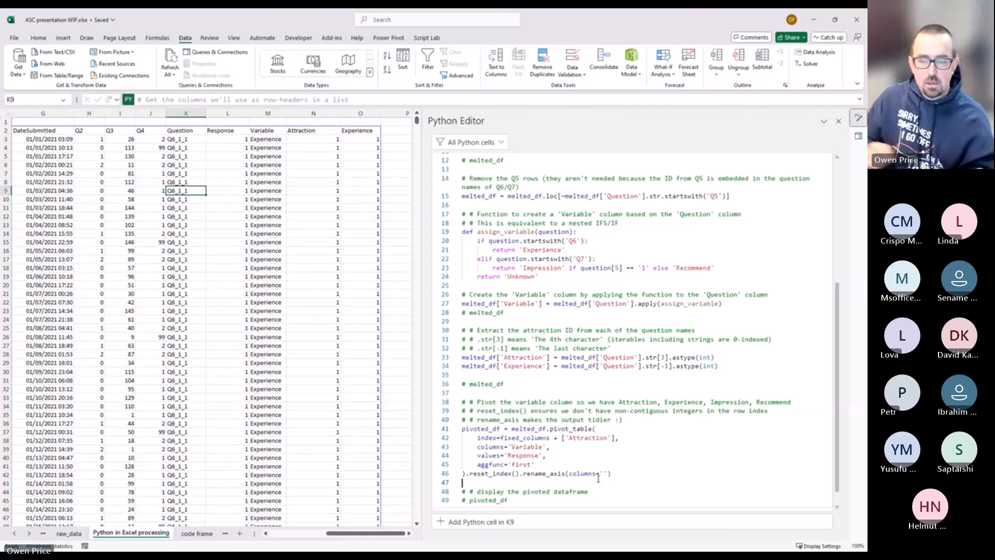
left_click(523, 500)
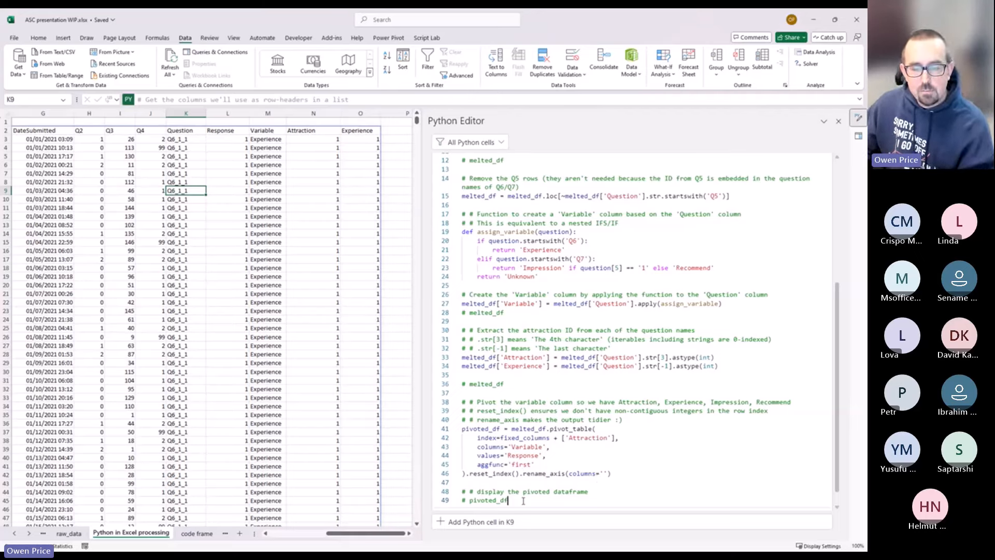
key("ctrl+slash")
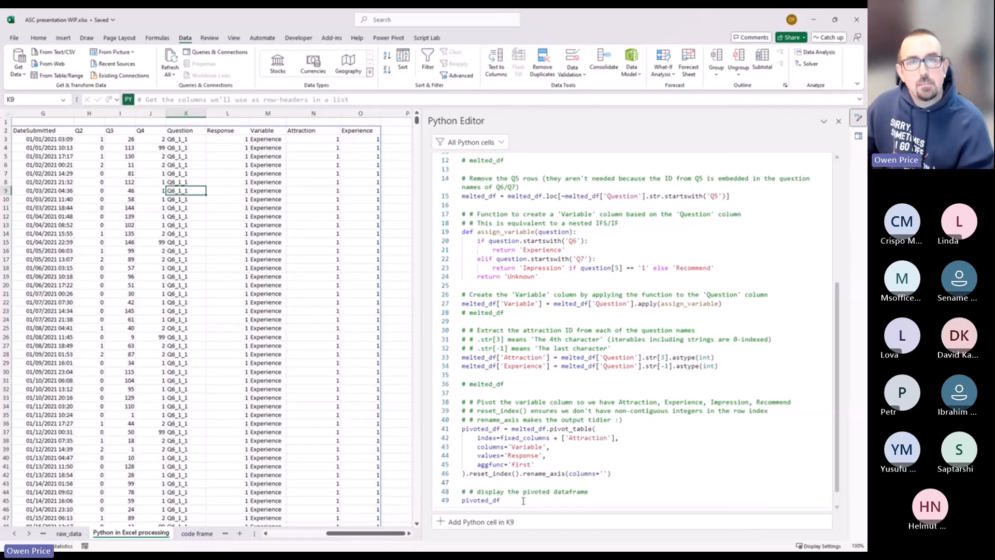
- Examine how pivot_table is called on melted_df and how its index combines fixed_columns with 'Attraction'
scroll(605, 403, "down", 1)
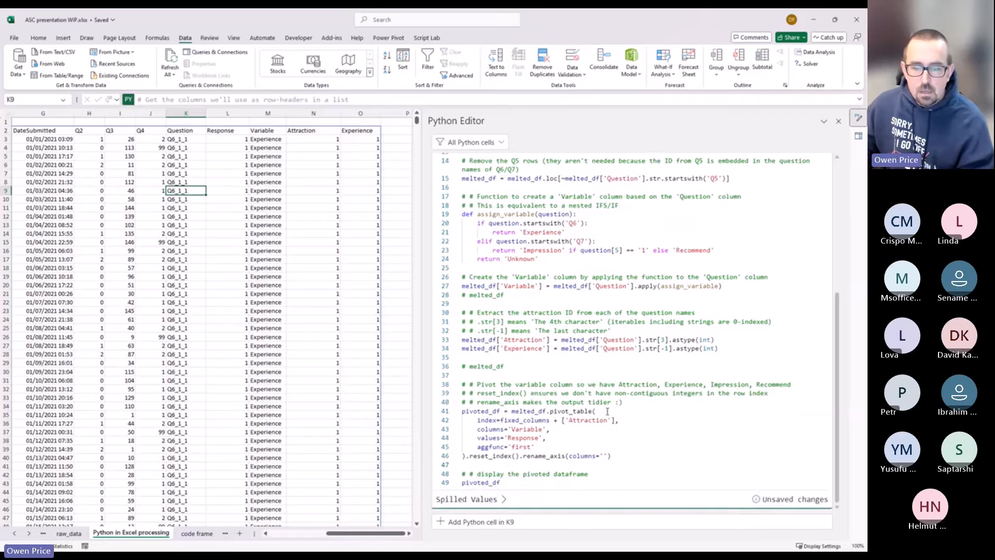
double_click(526, 413)
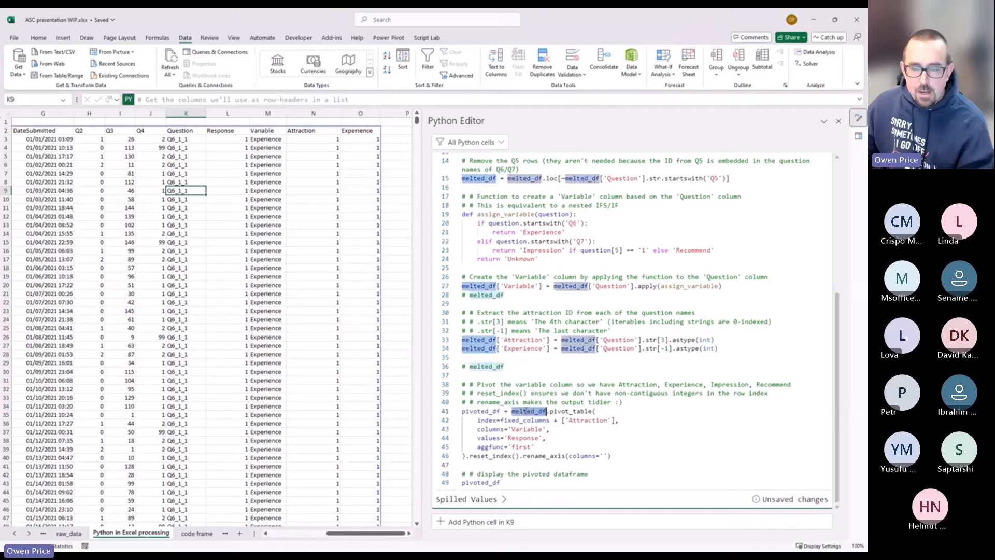
double_click(570, 411)
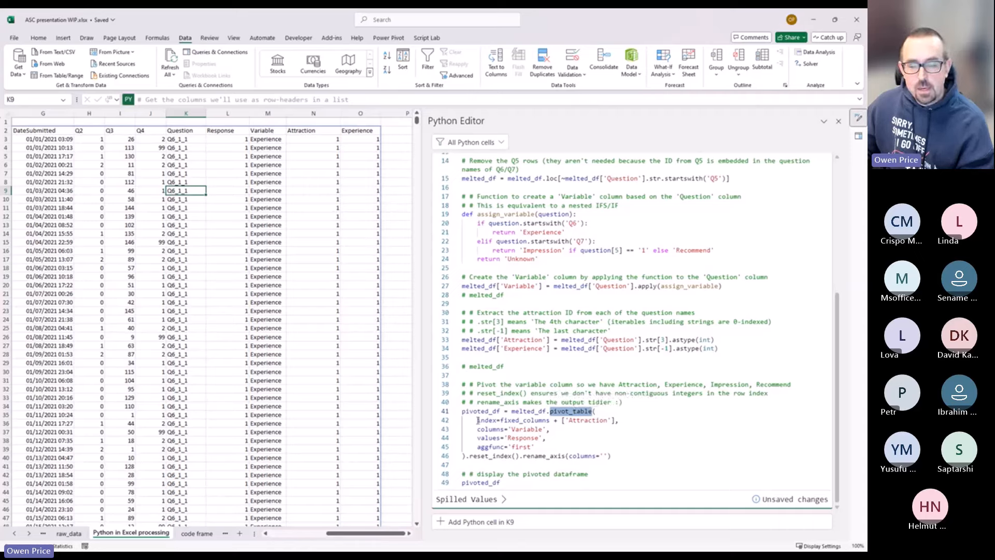
left_click_drag(477, 421, 616, 421)
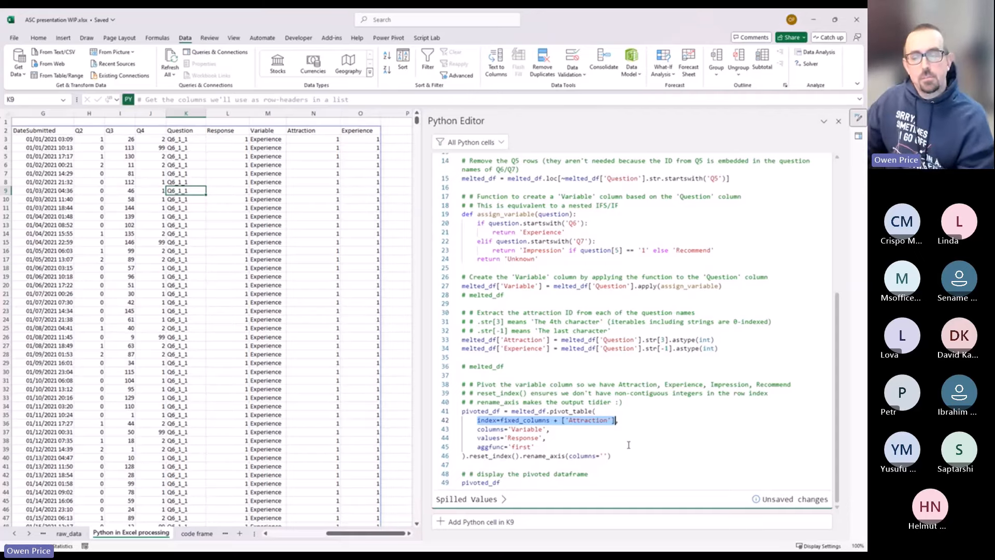
double_click(523, 420)
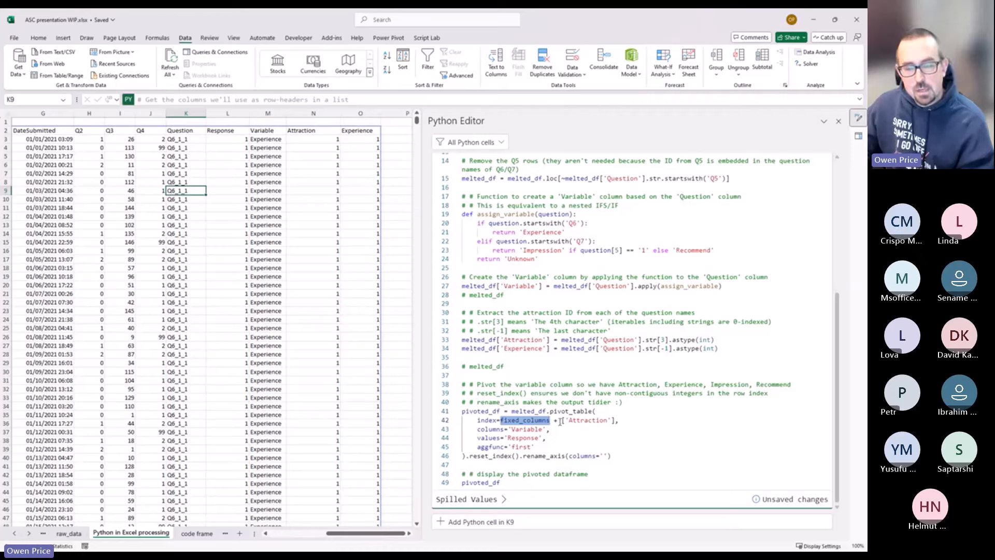
left_click_drag(554, 420, 616, 421)
left_click(555, 420)
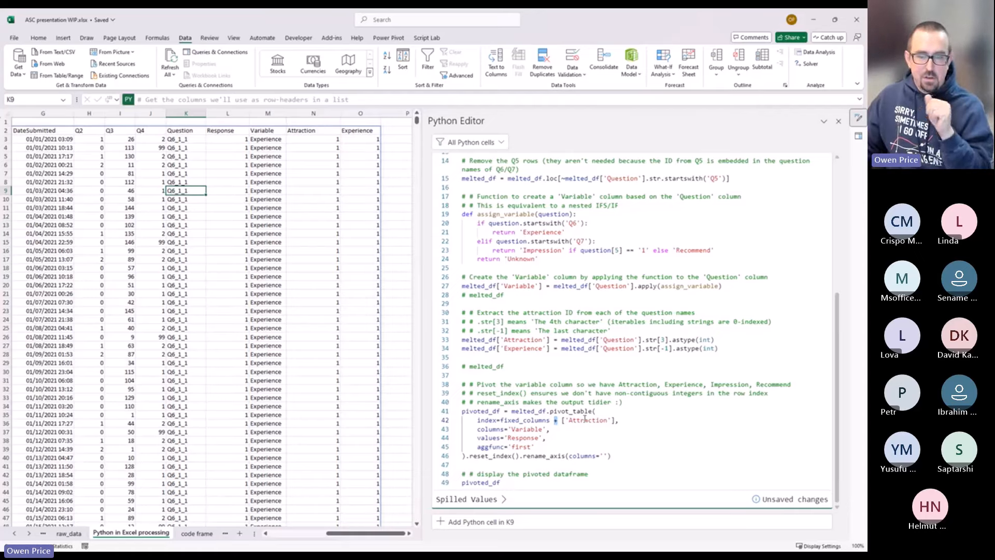
- Examine the pivot_table arguments fixed_columns, values='Response' and aggfunc='first' alongside the Variable and Response columns in the sheet
double_click(525, 419)
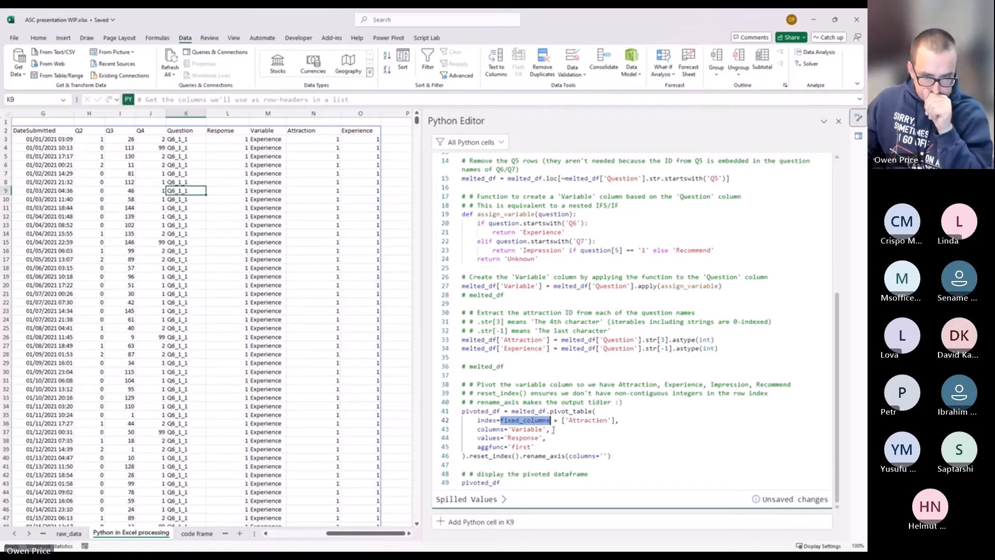
left_click(268, 112)
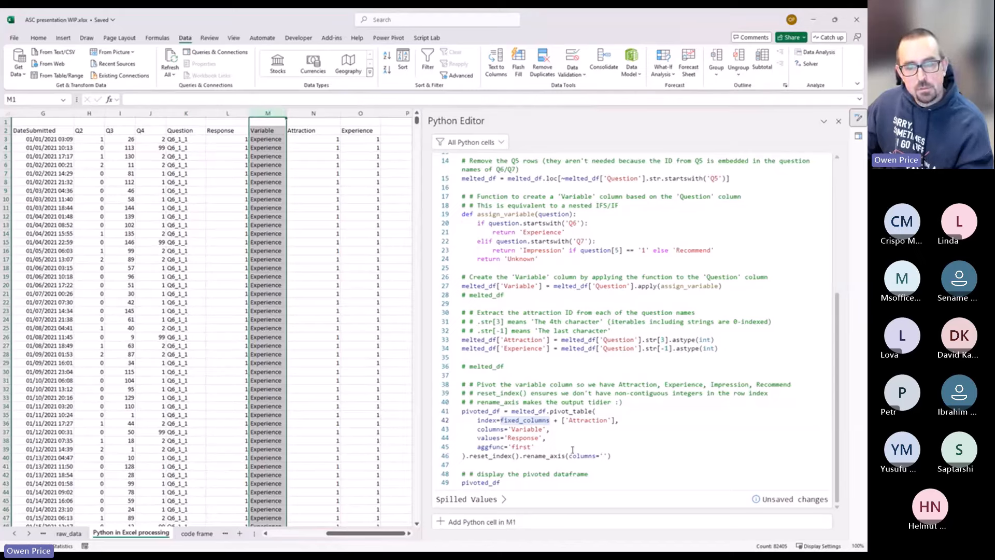
left_click_drag(552, 438, 481, 439)
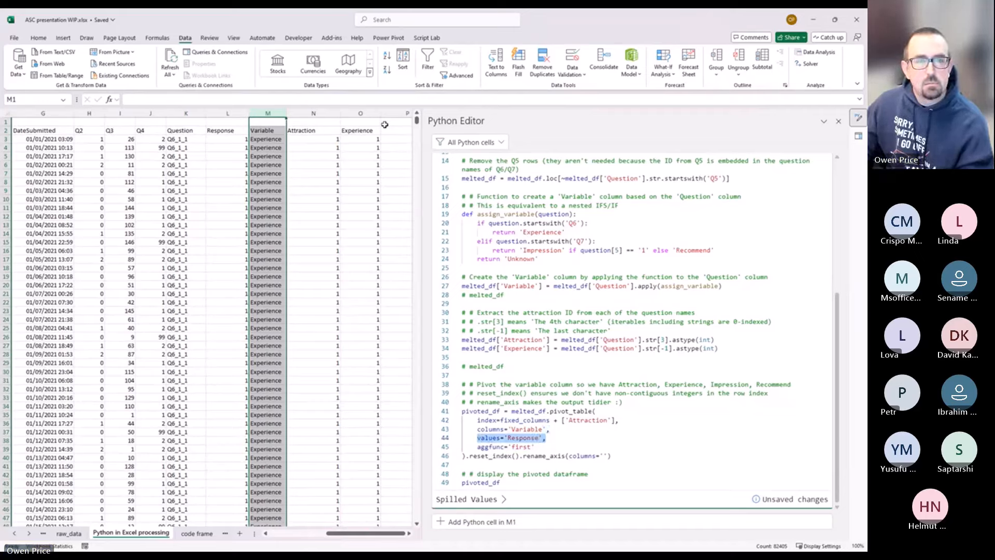
left_click(231, 113)
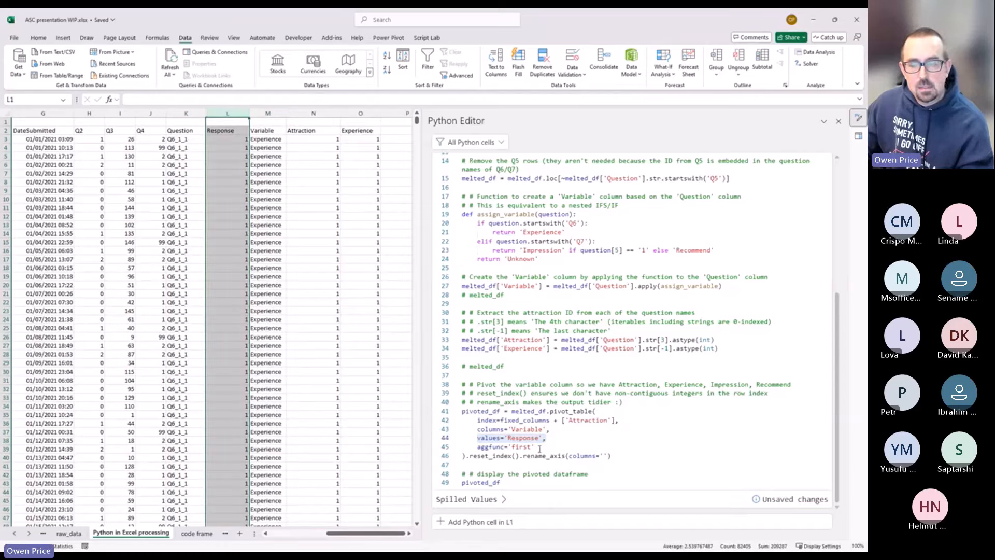
left_click_drag(534, 446, 476, 447)
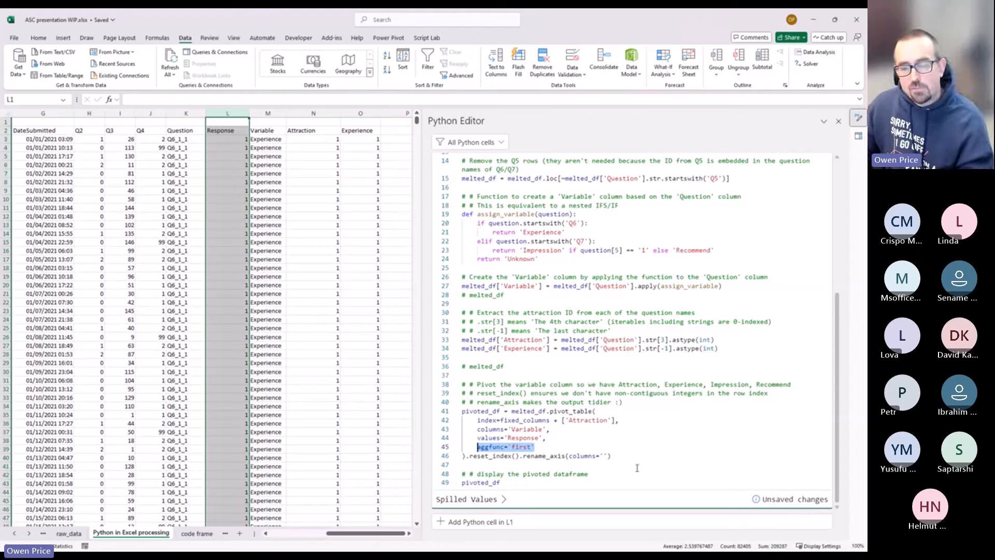
- Split .reset_index().rename_axis(columns='') off the pivot_table call onto line 48 and comment it out
left_click(524, 447)
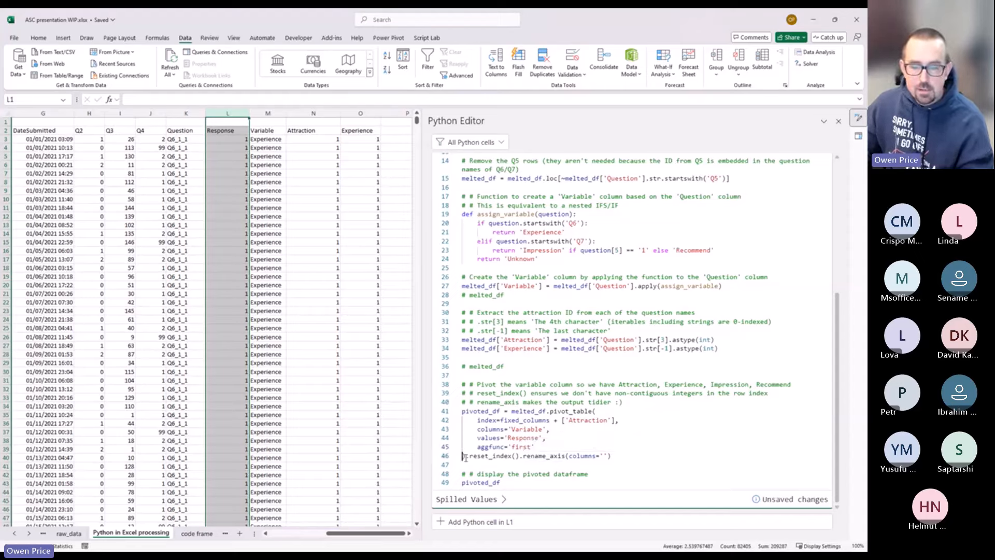
key("Right")
key("Return")
key("Return")
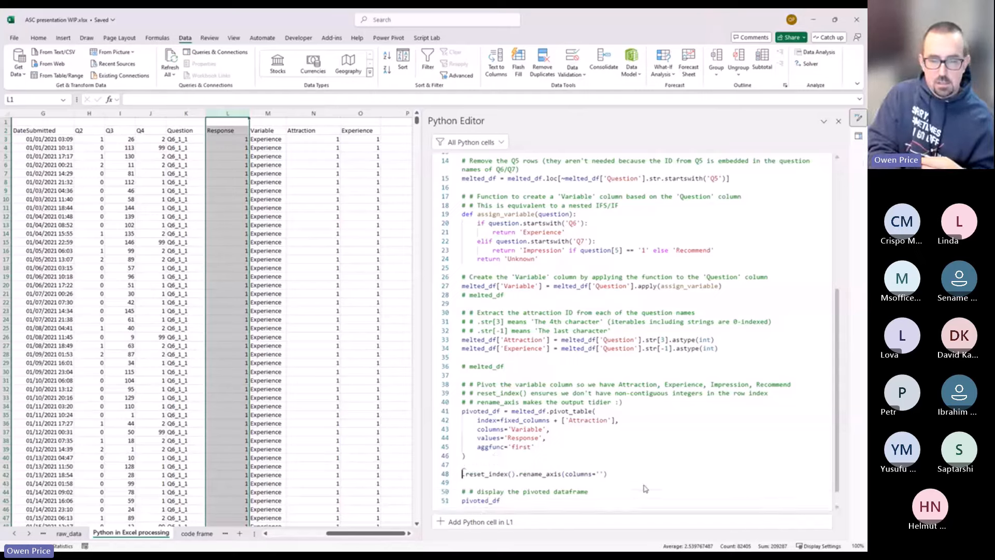
key("Up")
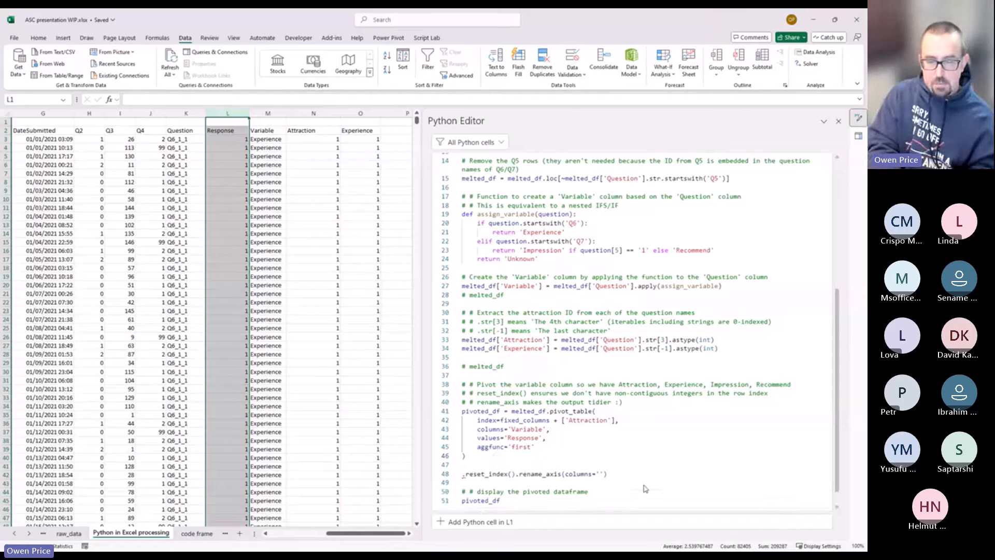
key("Right")
key("Right")
type("#")
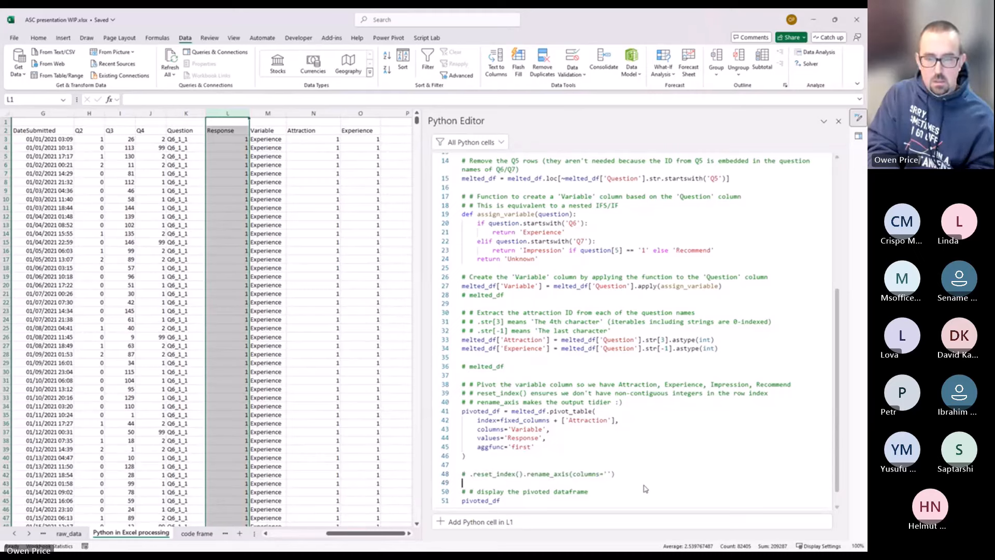
- Run the D2 Python code without the index reset and check the header rows and columns of the pivoted output
left_click(644, 486)
key("ctrl+Return")
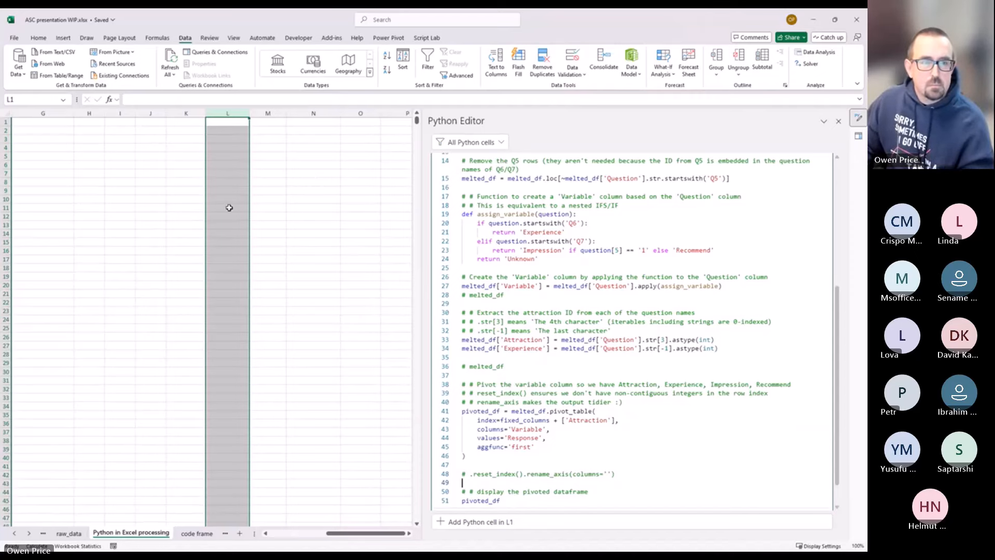
left_click(140, 168)
left_click_drag(377, 533, 319, 533)
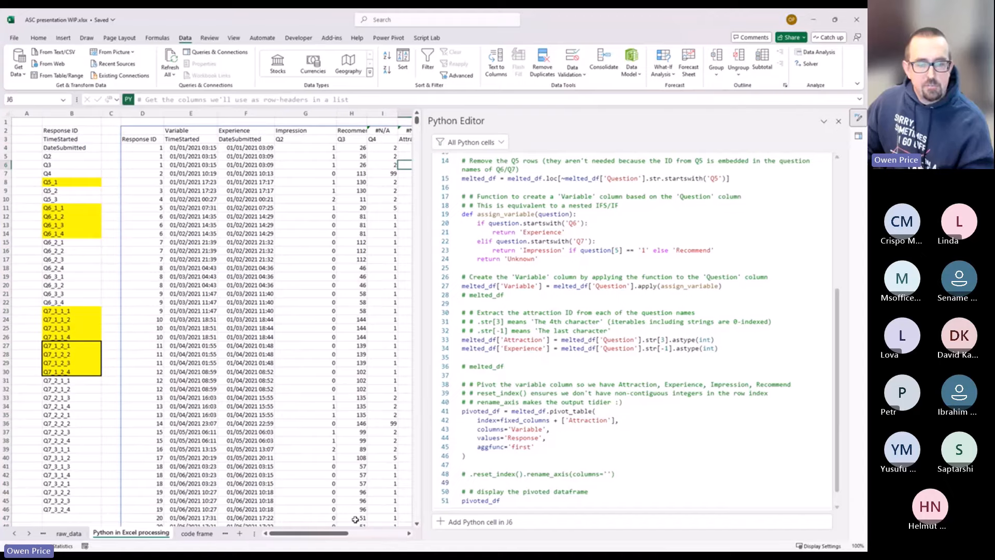
left_click_drag(337, 534, 365, 539)
left_click_drag(231, 113, 255, 114)
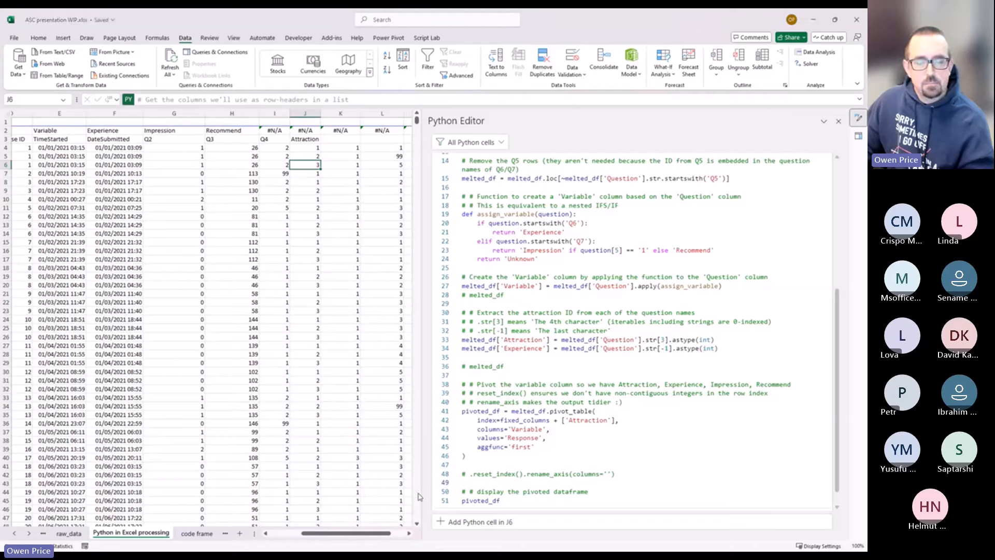
- Append .reset_index() to the closing parenthesis of pivot_table on line 46 and run the code
left_click(481, 458)
type(".reset")
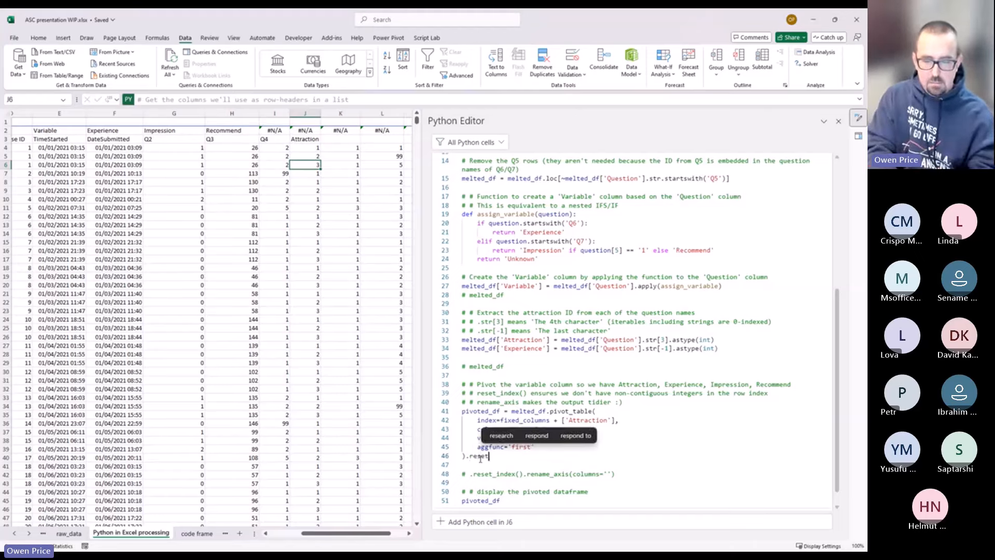
type("_index()")
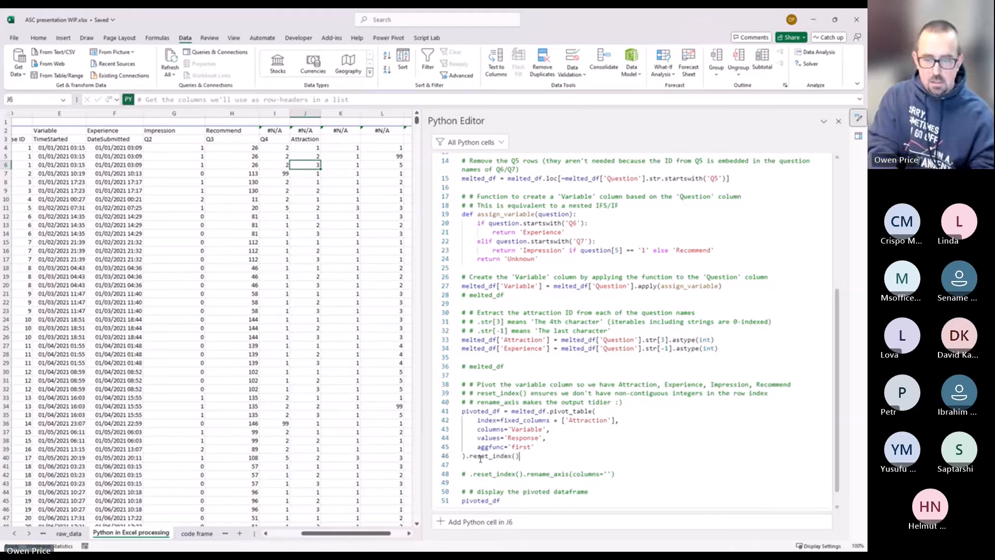
key("ctrl+Return")
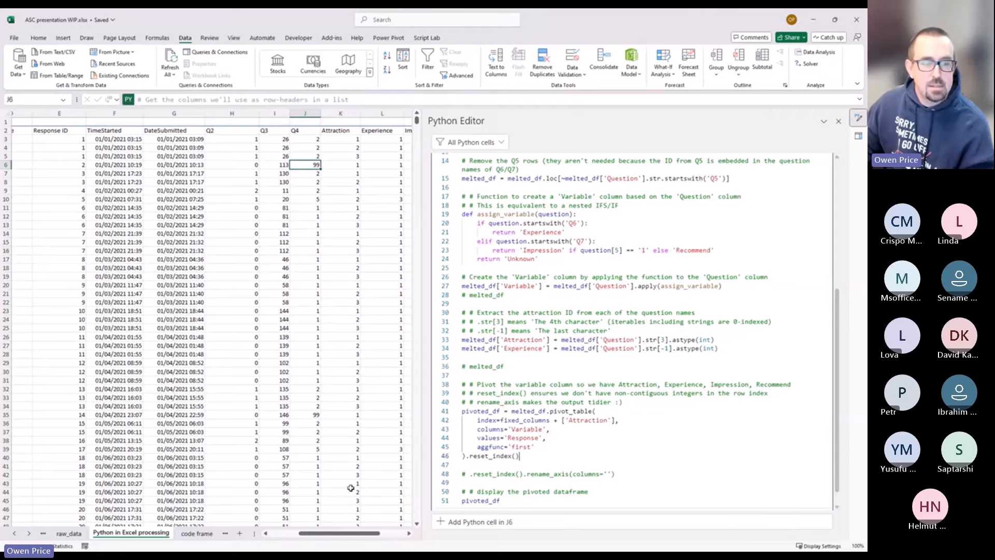
- Examine the pivoted output's fixed columns, its Attraction to Recommend columns, and the first respondent's Attraction values
mouse_move(349, 536)
left_mouse_down()
mouse_move(374, 537)
mouse_move(365, 537)
left_mouse_up()
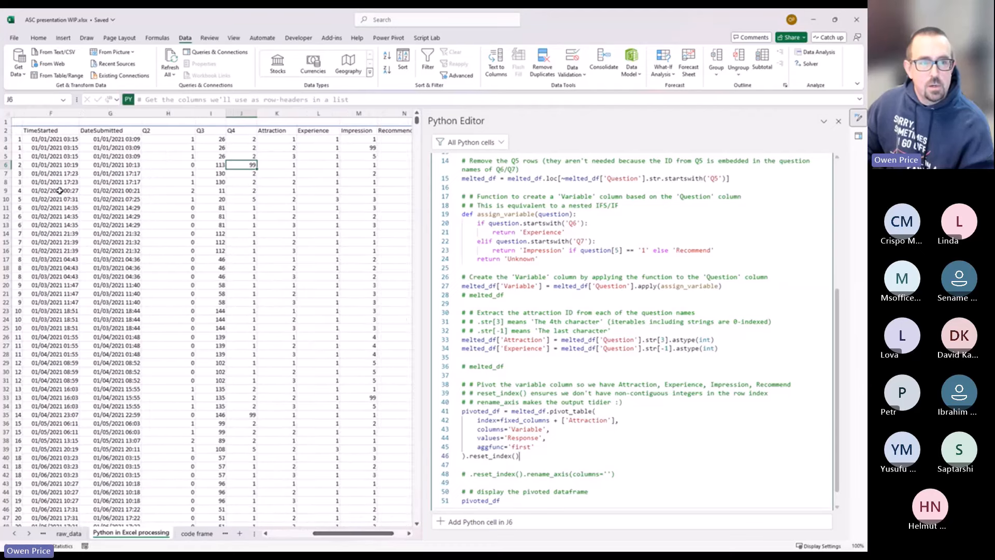
left_click_drag(17, 139, 285, 138)
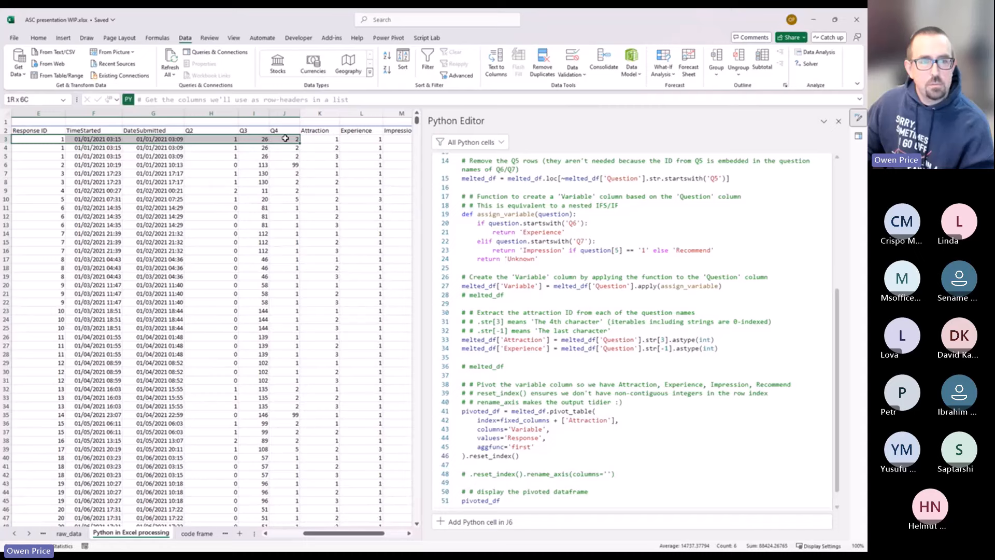
left_click_drag(285, 138, 329, 144)
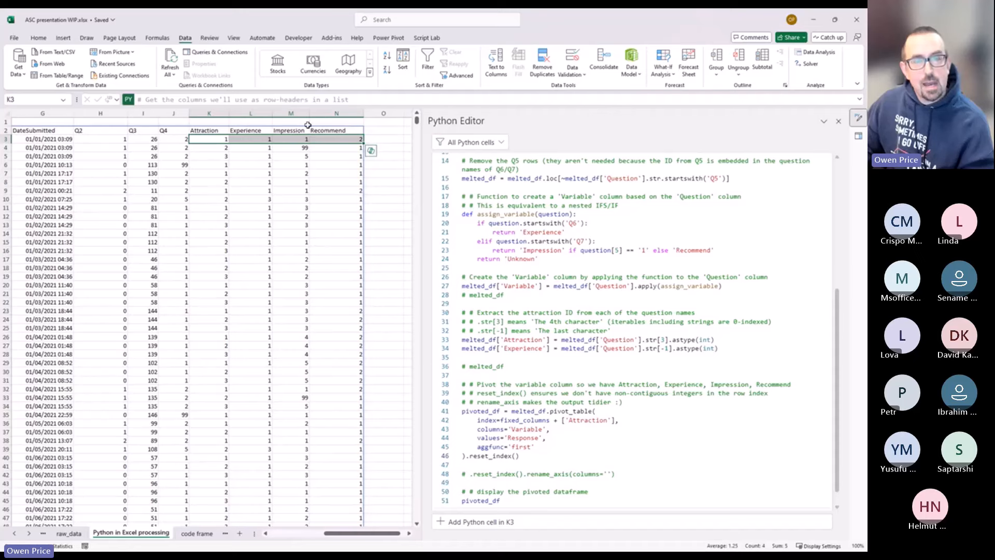
left_click(343, 139)
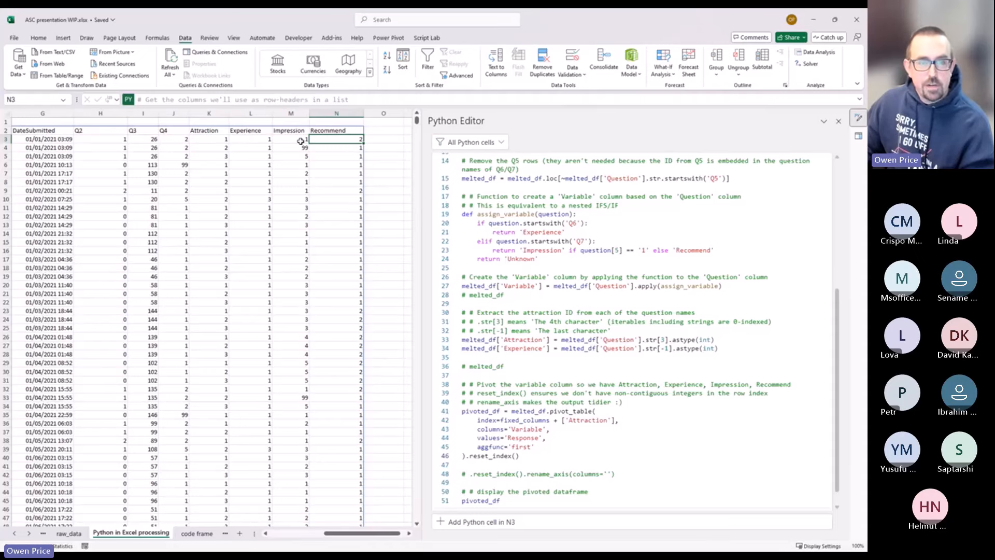
left_click_drag(220, 138, 218, 153)
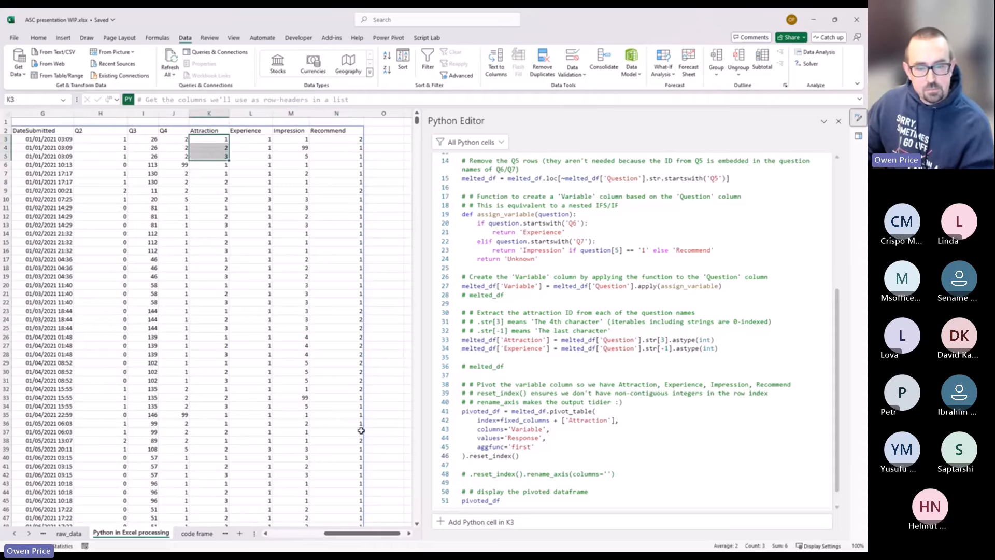
left_click_drag(386, 537, 342, 537)
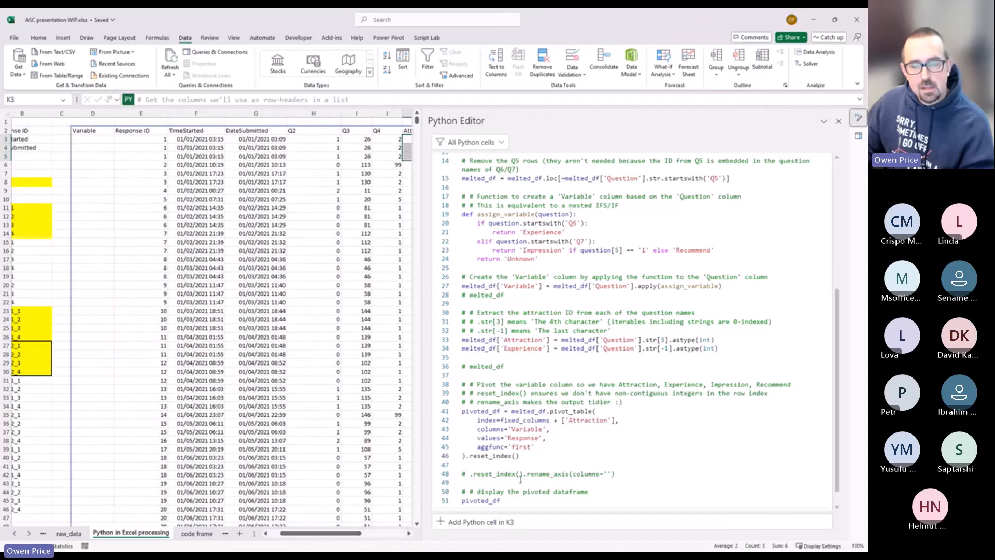
- Move .rename_axis(columns='') from the commented line 48 to the end of .reset_index() on line 46 and run the code
left_click_drag(522, 474, 631, 474)
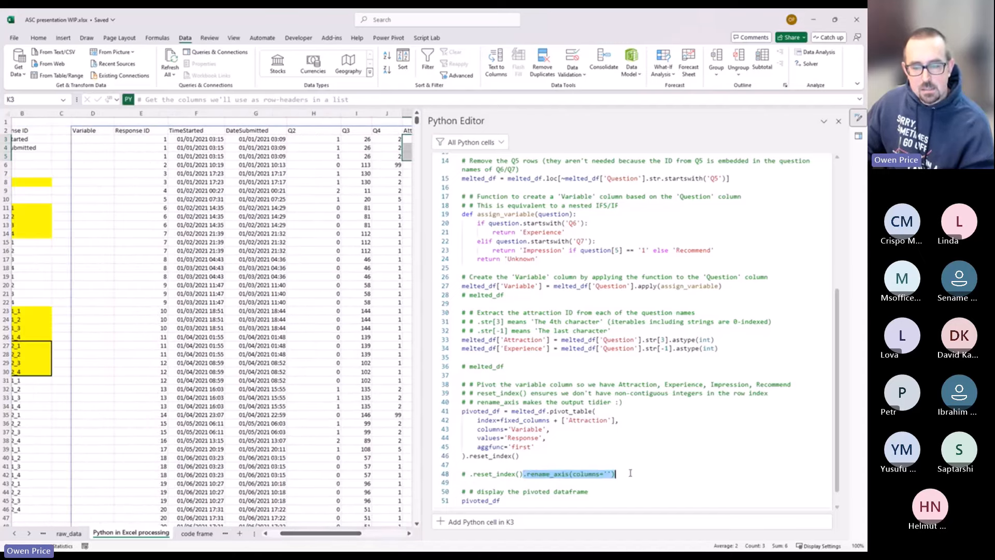
key("ctrl+x")
left_click(534, 456)
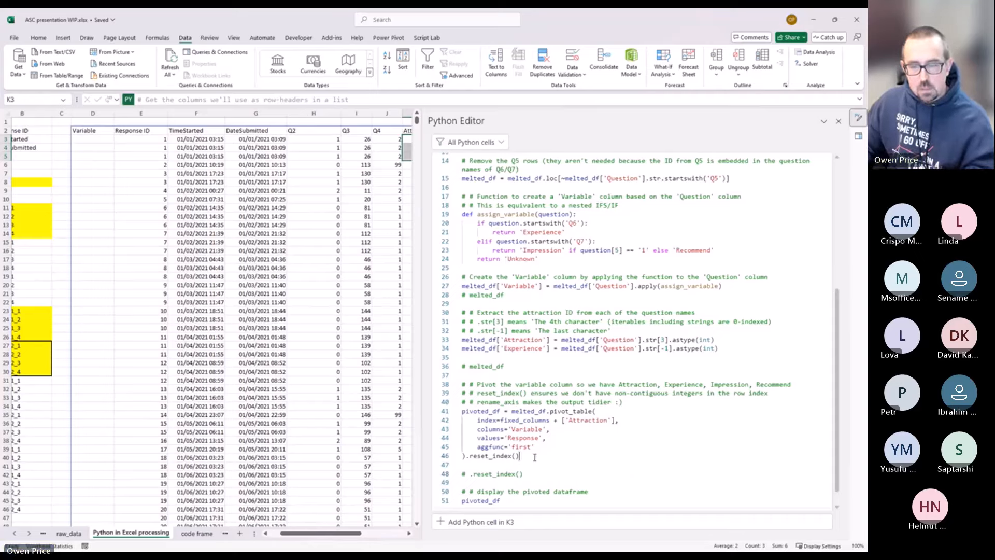
key("ctrl+v")
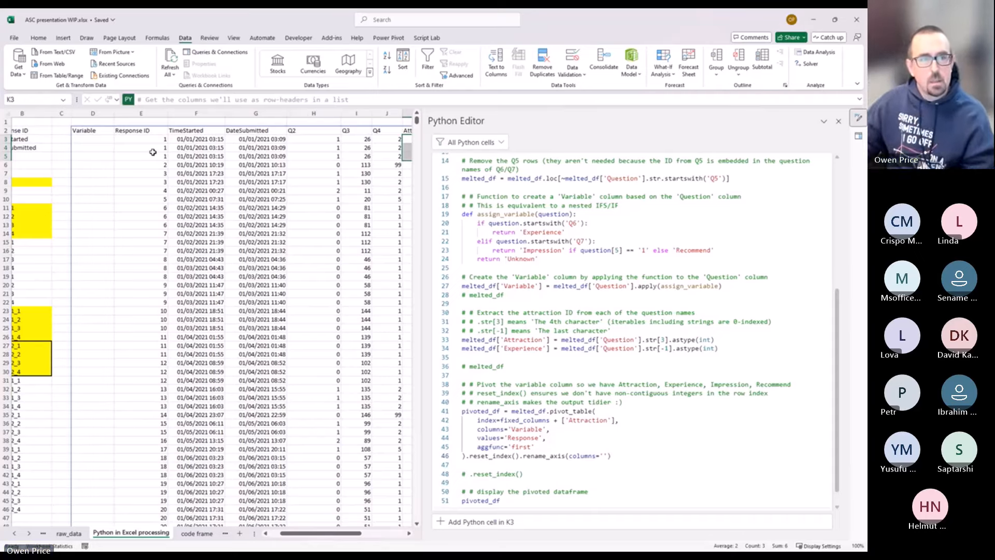
left_click(90, 132)
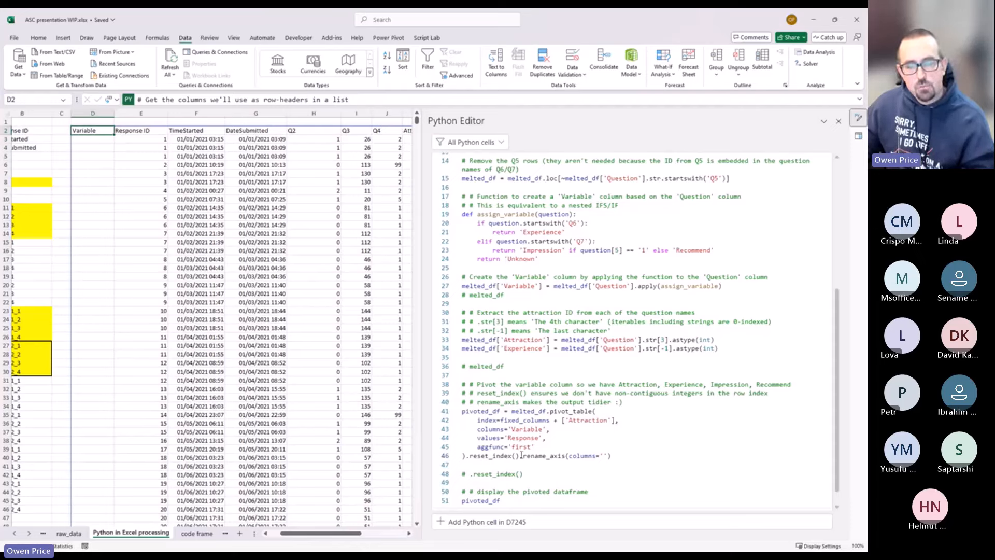
left_click_drag(521, 456, 627, 455)
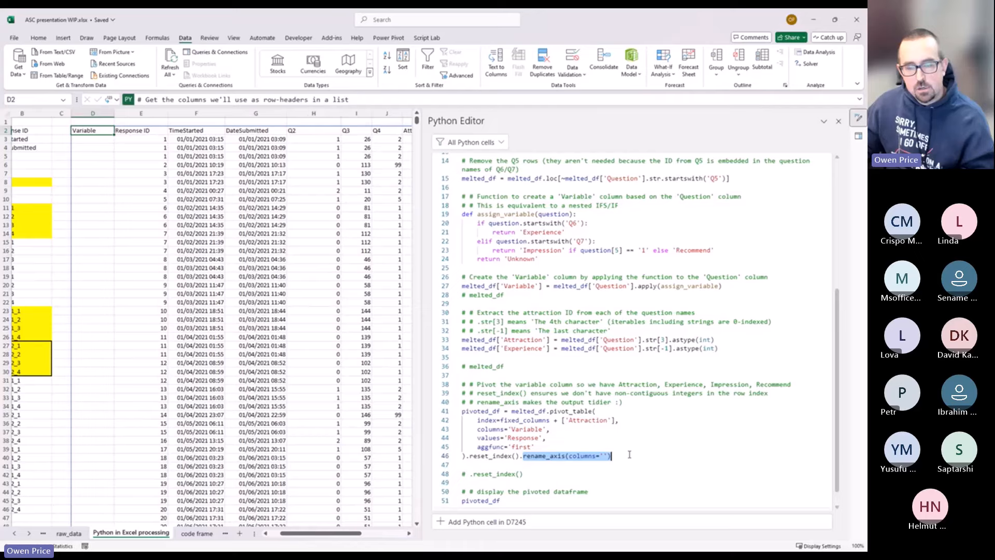
left_click(575, 456)
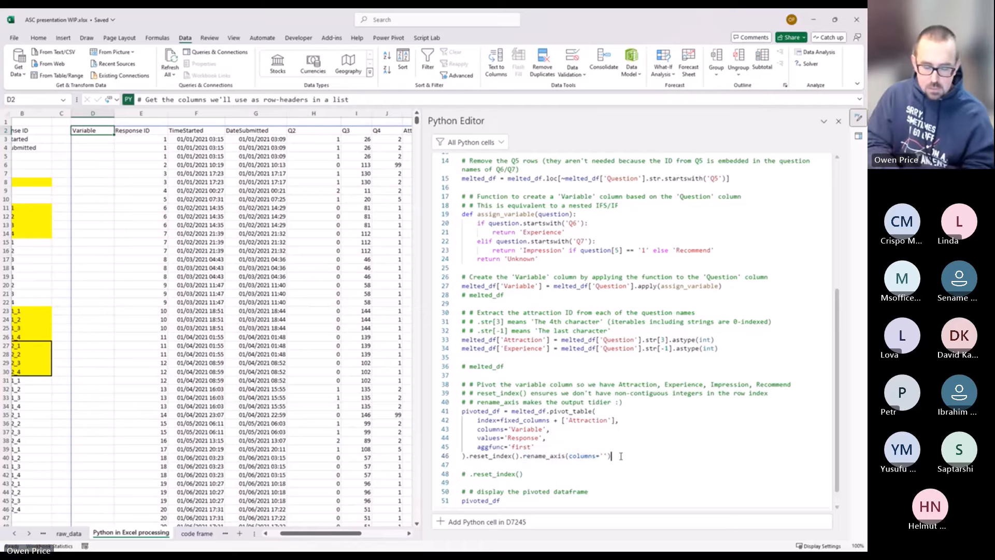
key("ctrl+Return")
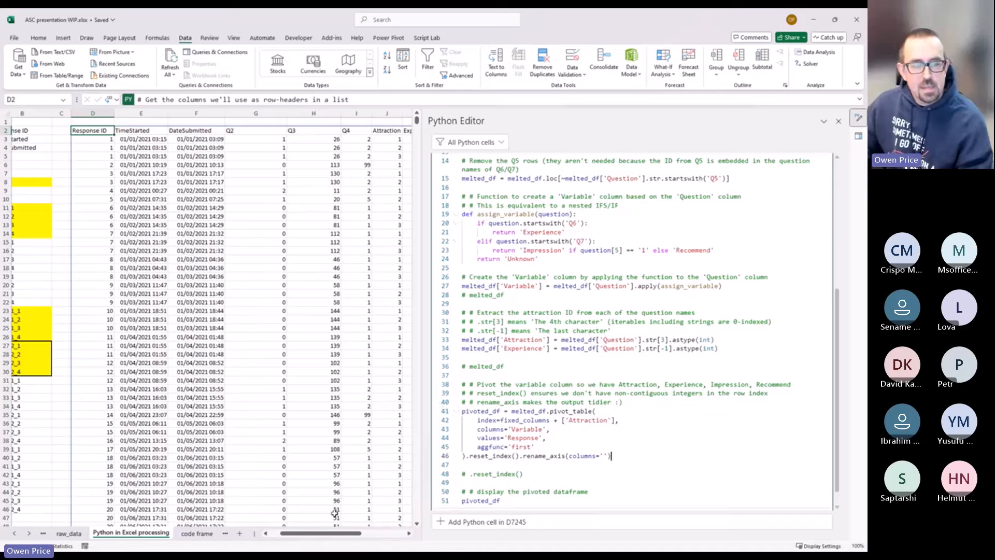
- Examine the Q4, Attraction, Experience, Impression and Recommend values in the first rows of the pivoted output
left_click_drag(355, 535, 357, 535)
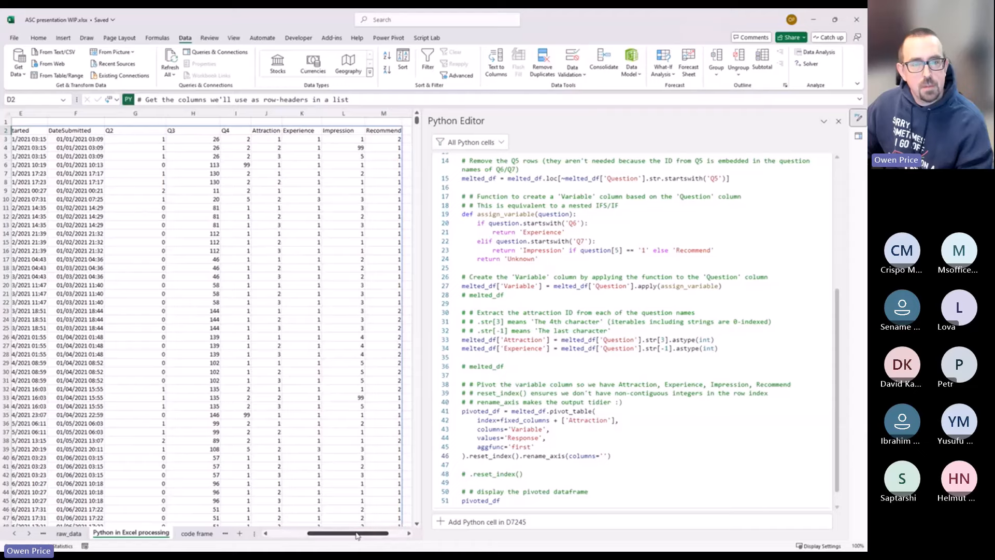
left_click(270, 147)
left_click(296, 147)
left_click(353, 147)
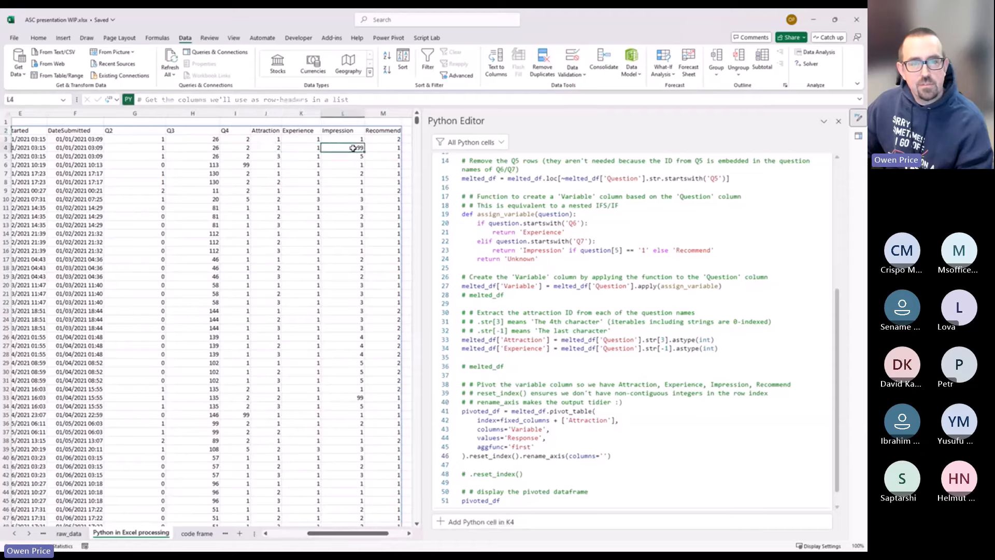
left_click(350, 164)
left_click(381, 164)
left_click(342, 181)
left_click(301, 182)
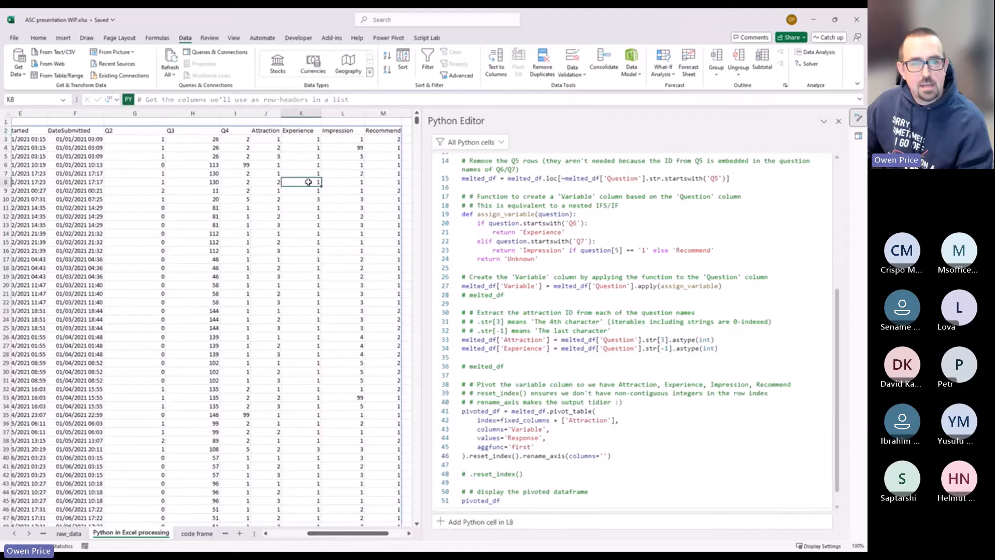
left_click(270, 182)
left_click(234, 183)
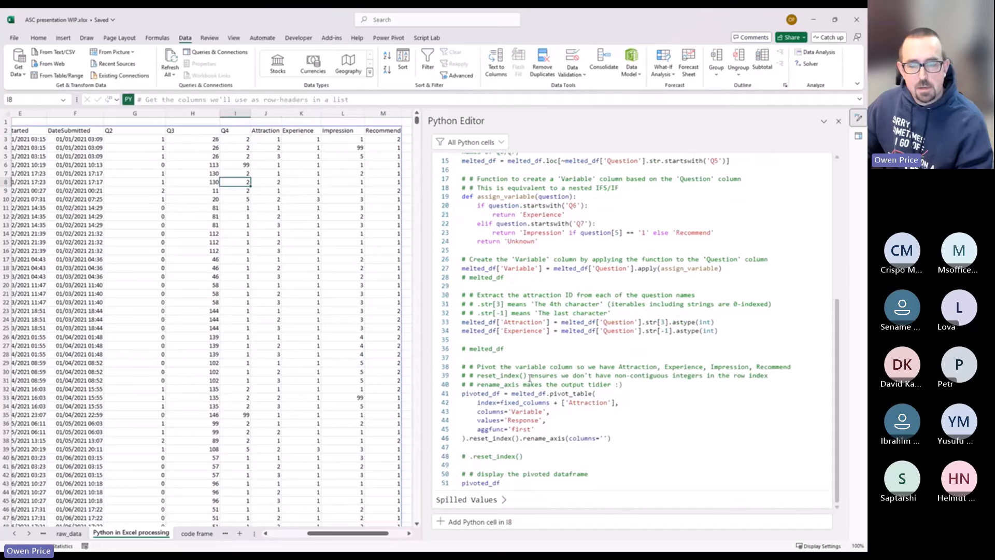
- Add a Python cell in O2 and paste the copied code that converts Attraction, Experience, Impression and Recommend to labelled categories
left_click(409, 533)
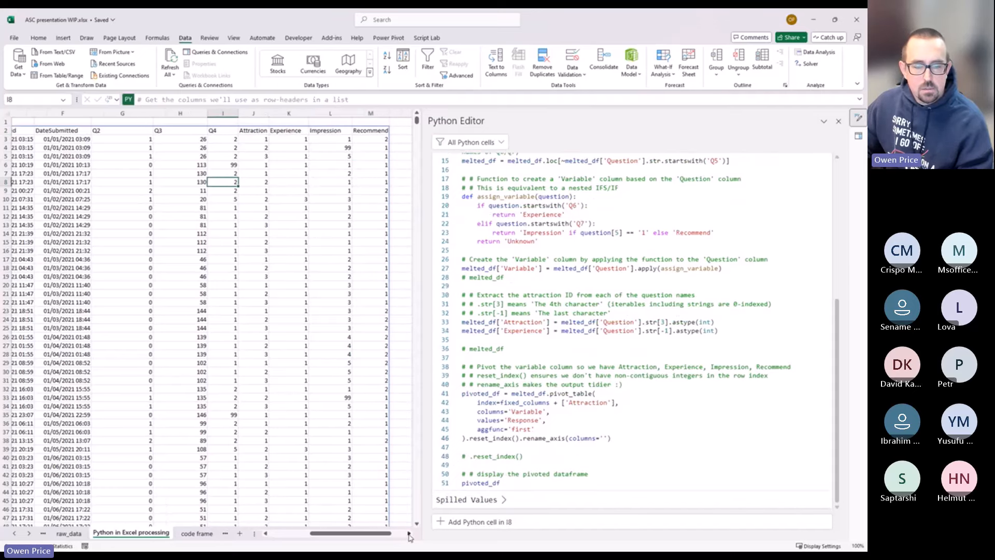
left_click(318, 131)
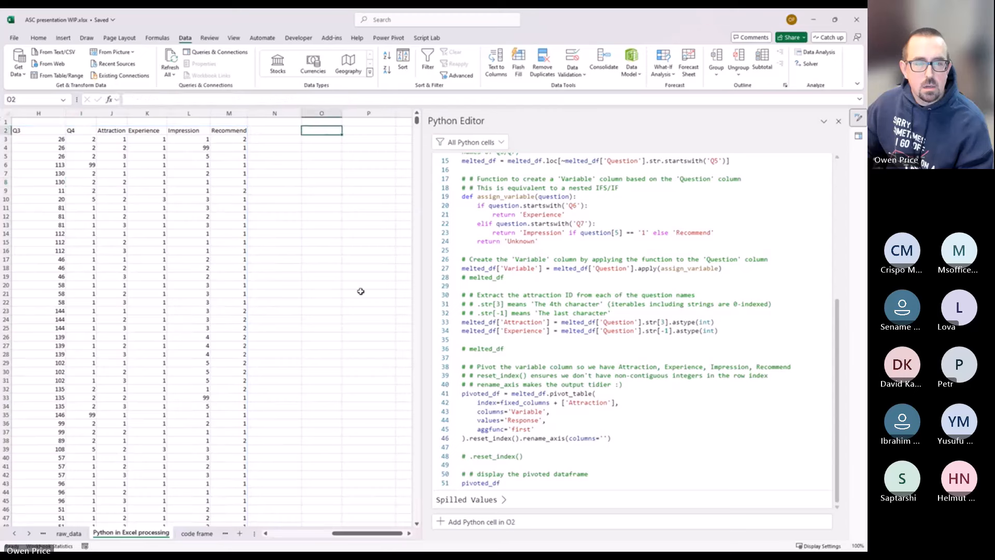
left_click(495, 522)
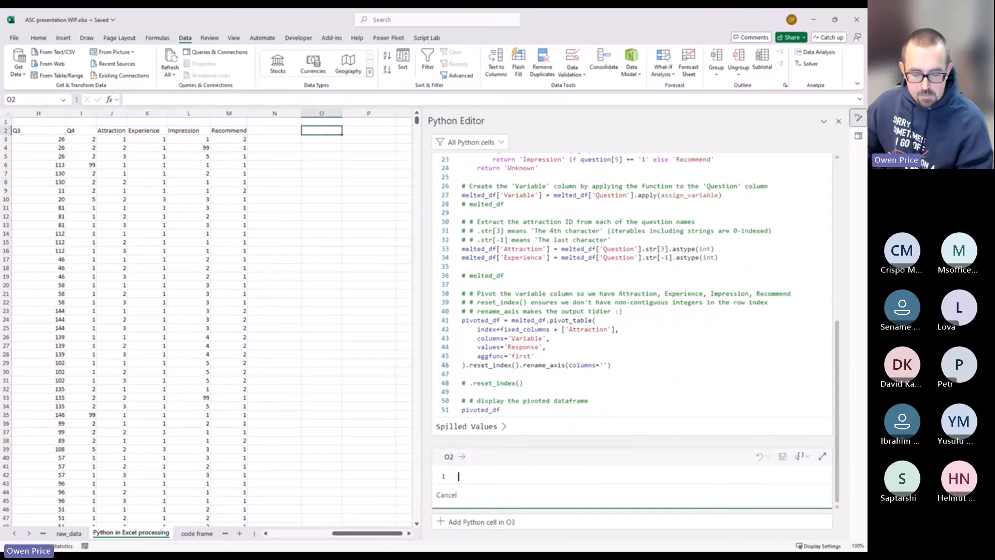
key("alt+Tab")
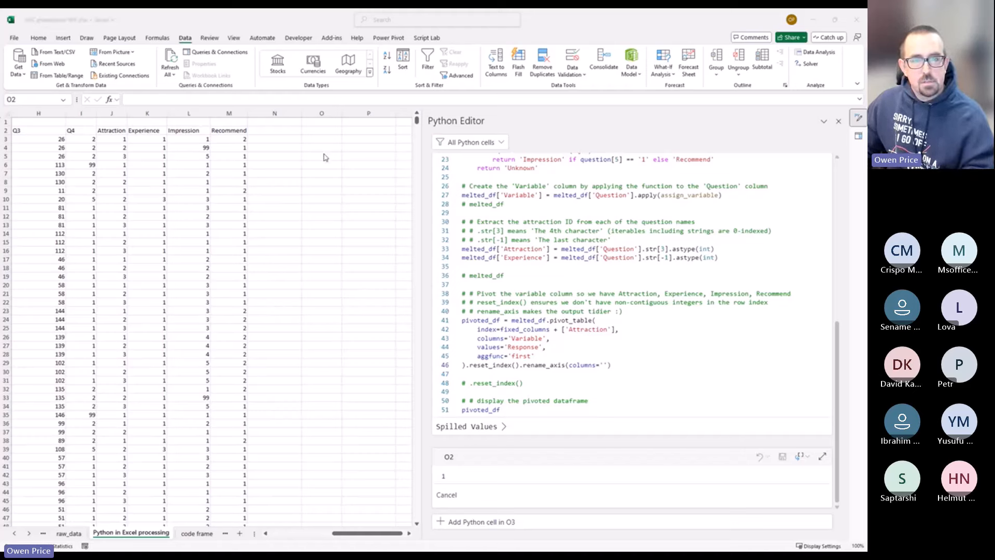
left_click(467, 476)
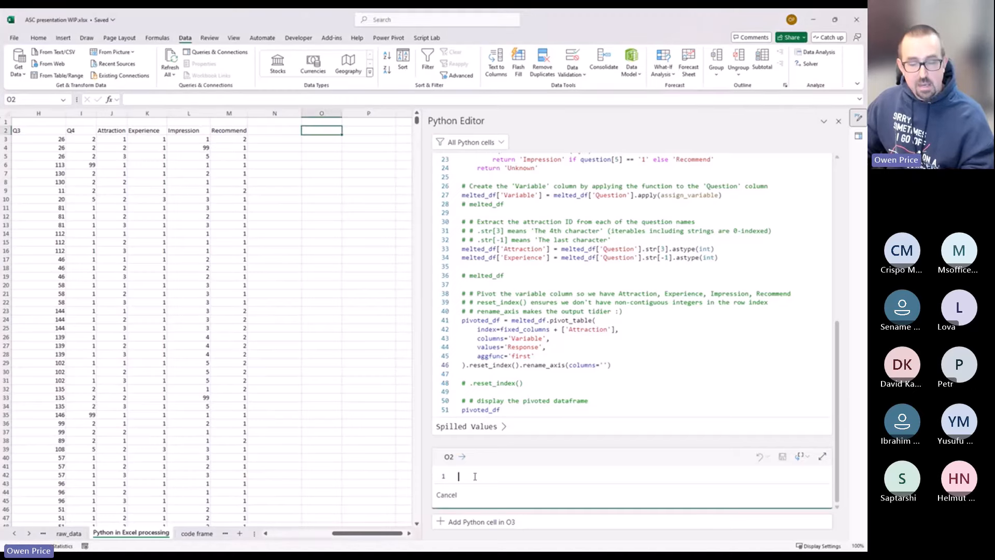
key("ctrl+v")
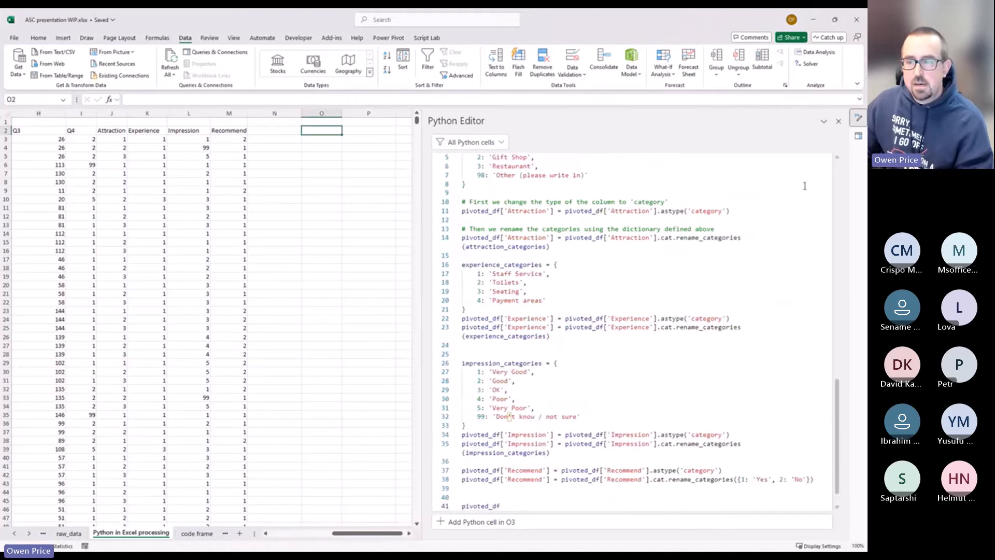
- Expand the O2 code cell to fill the Python Editor, showing the code from line 1
scroll(810, 368, "up", 5)
scroll(810, 368, "down", 2)
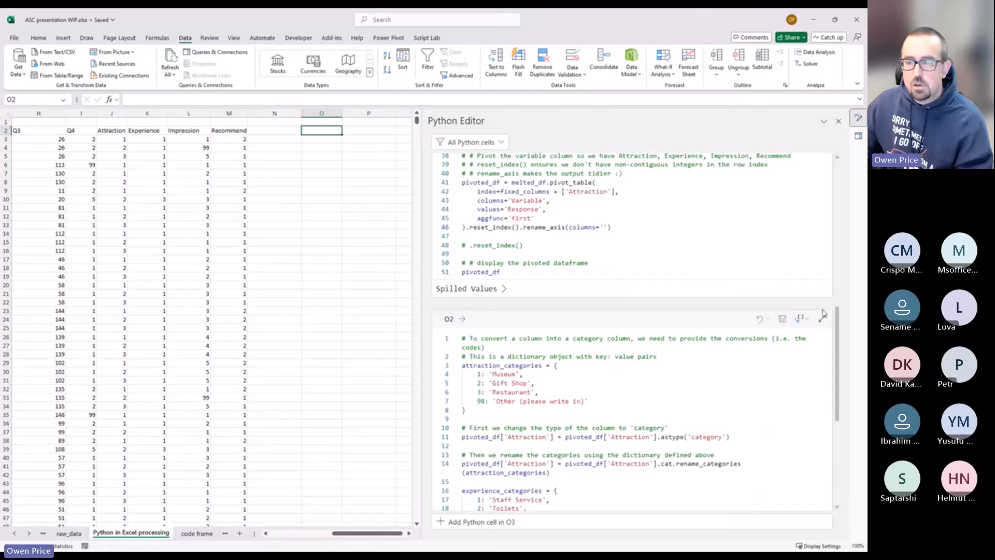
left_click(823, 320)
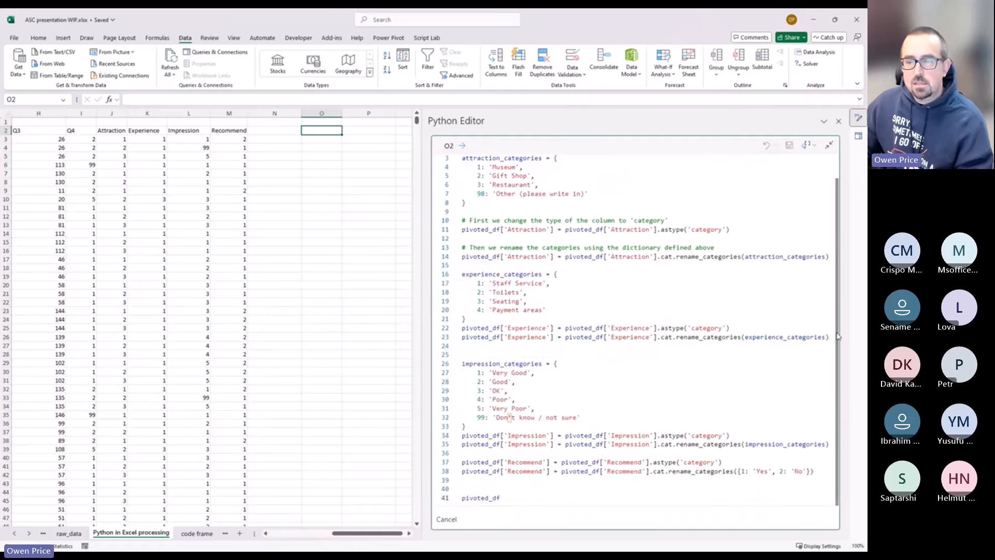
scroll(839, 318, "up", 1)
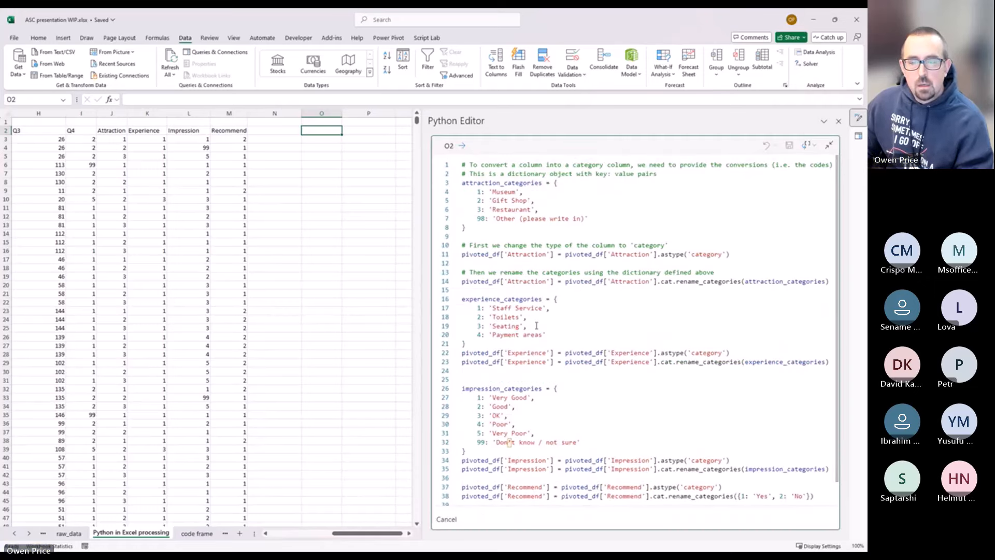
- Examine the attraction_categories dictionary on lines 3 to 8, including its key-value pairs and enclosing braces
left_click_drag(740, 253, 420, 155)
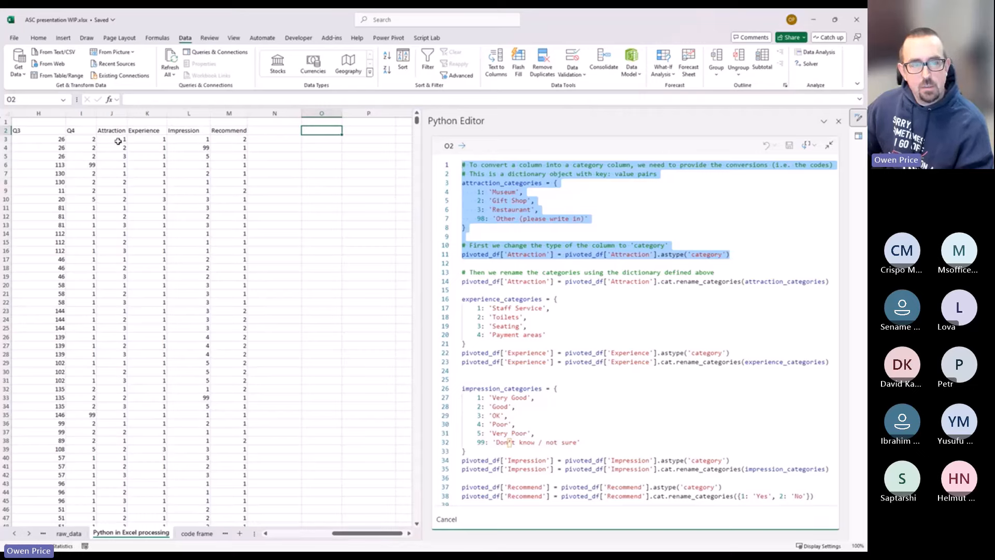
left_click(541, 190)
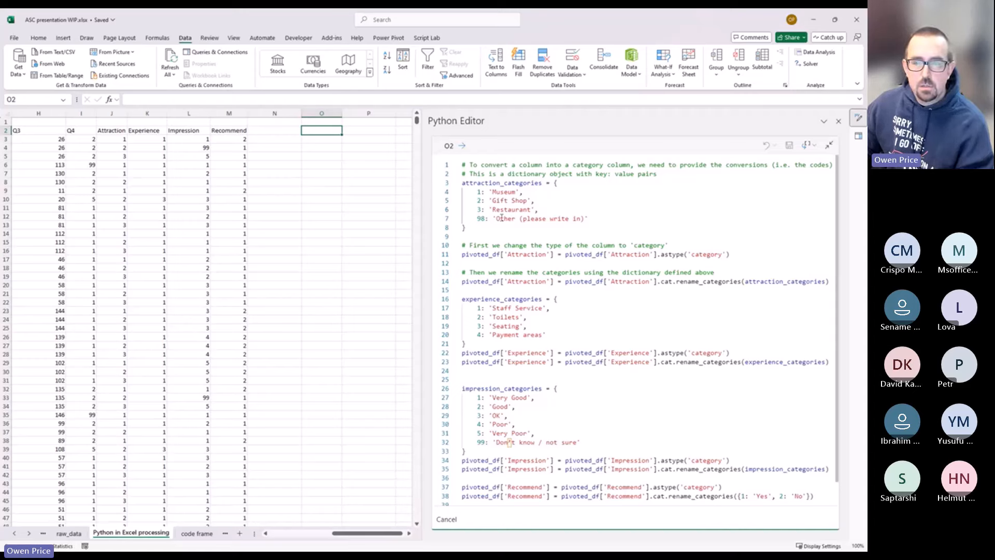
left_click_drag(486, 228, 446, 183)
left_click_drag(524, 192, 477, 192)
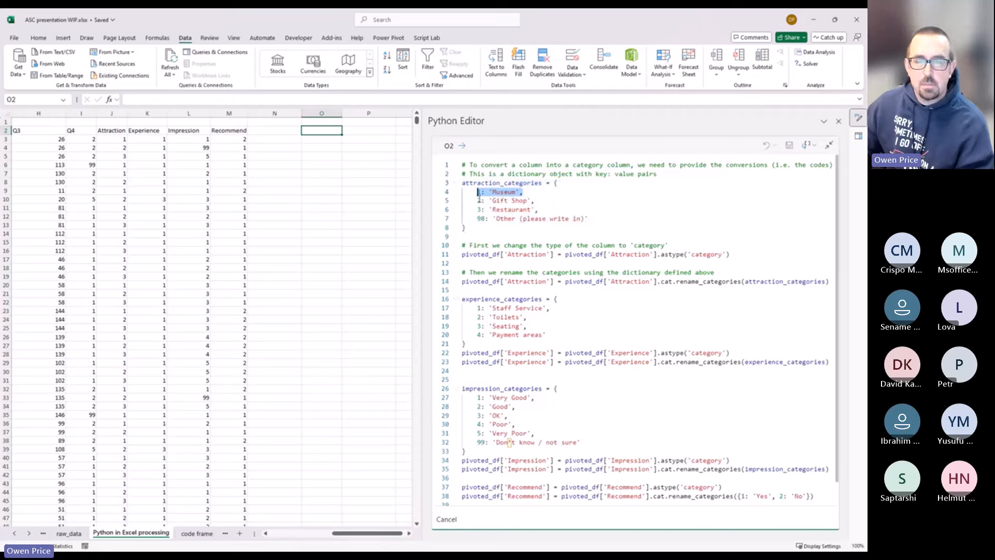
left_click_drag(490, 231, 444, 184)
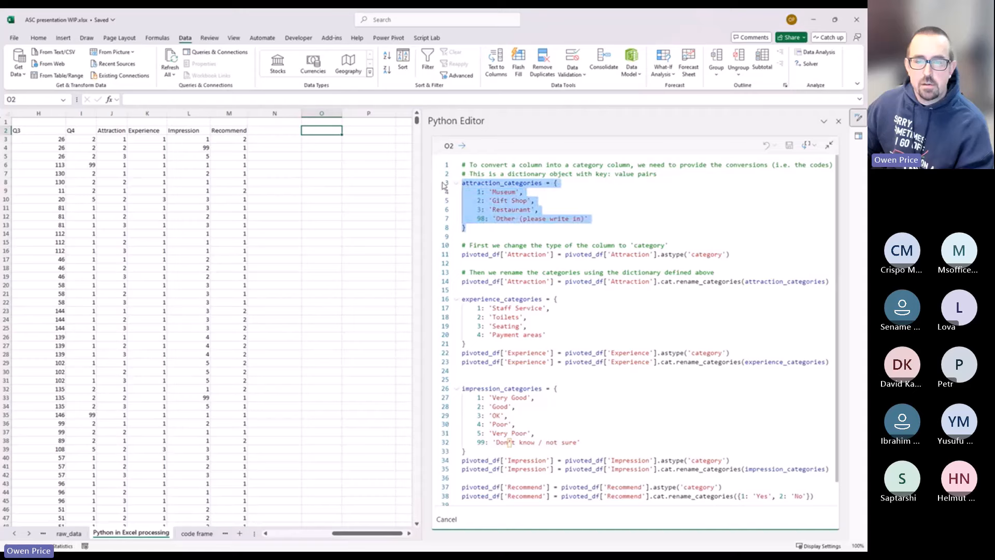
left_click(552, 185)
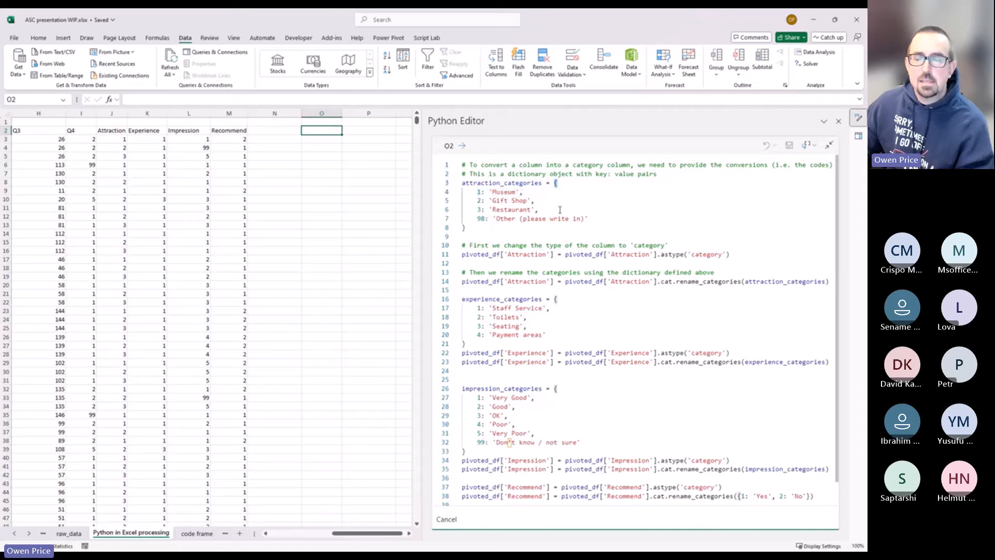
left_click(464, 228)
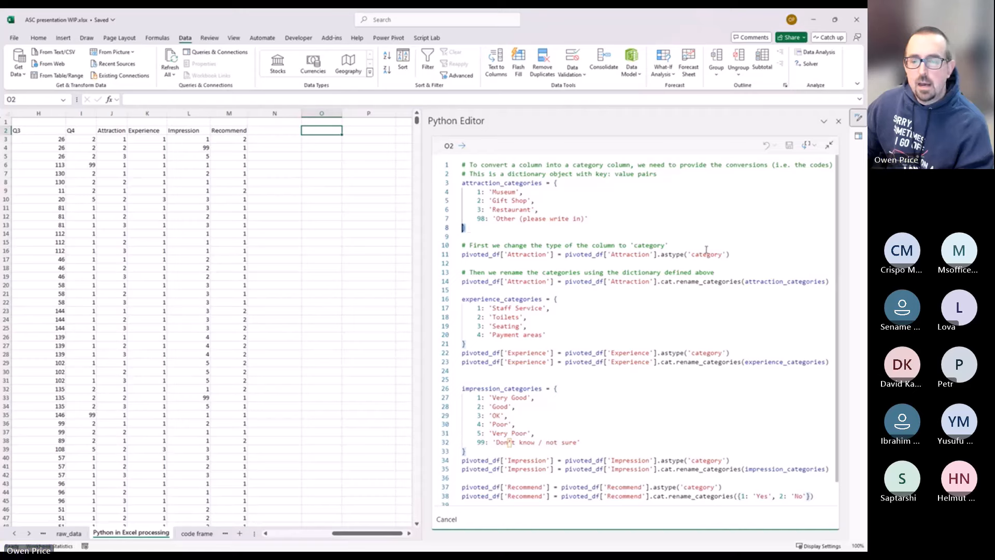
- Examine how lines 11 and 14 convert Attraction with astype('category') and rename its categories using attraction_categories
left_click_drag(731, 255, 461, 254)
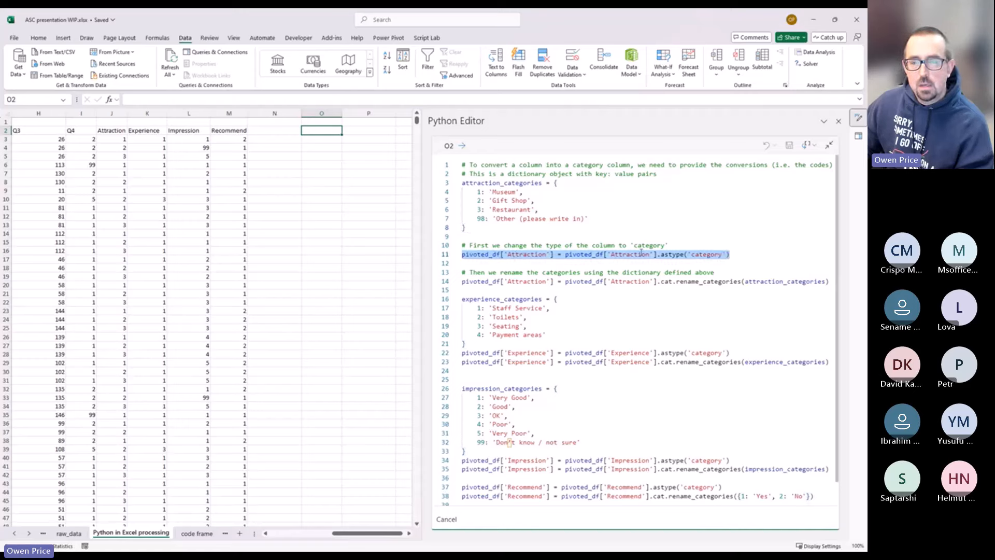
double_click(671, 254)
double_click(707, 254)
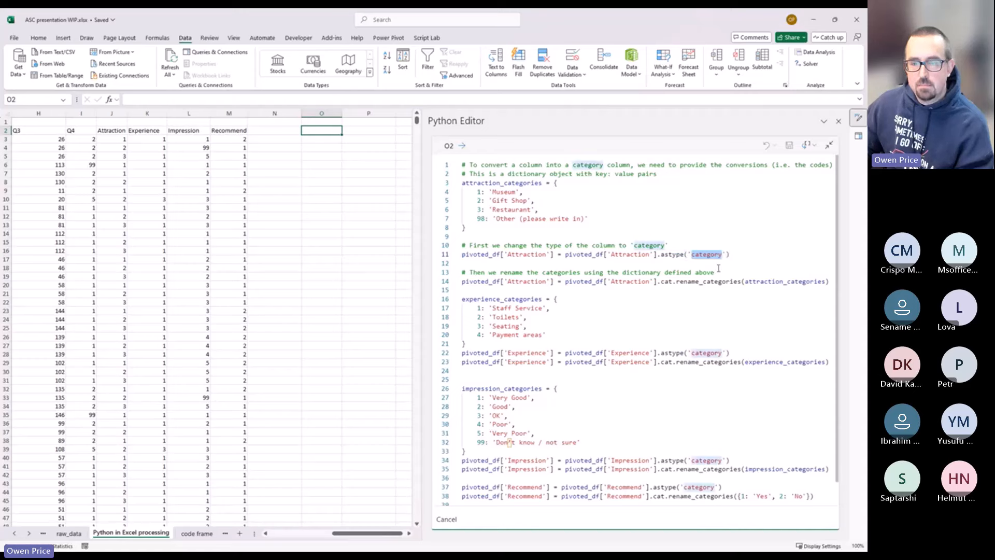
left_click_drag(731, 254, 456, 184)
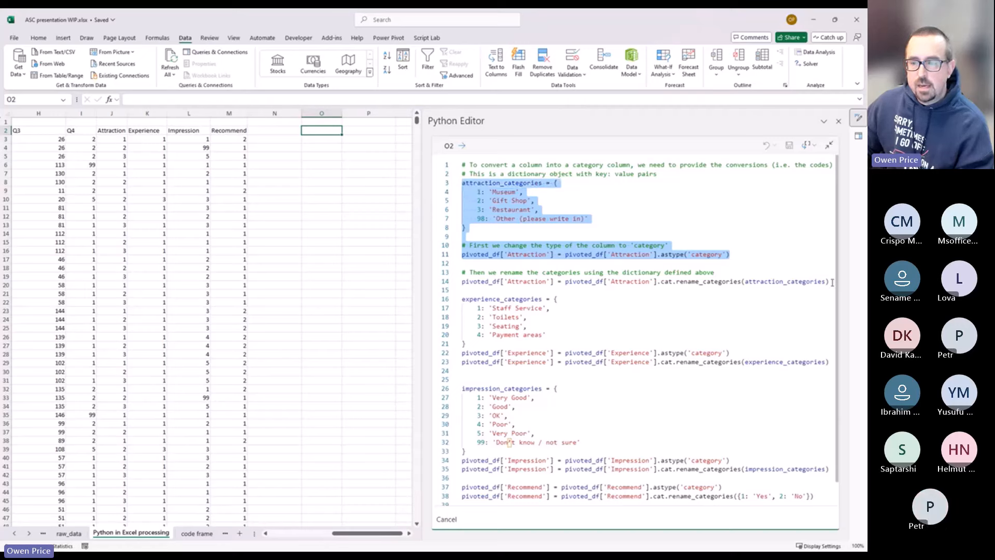
left_click_drag(830, 281, 459, 284)
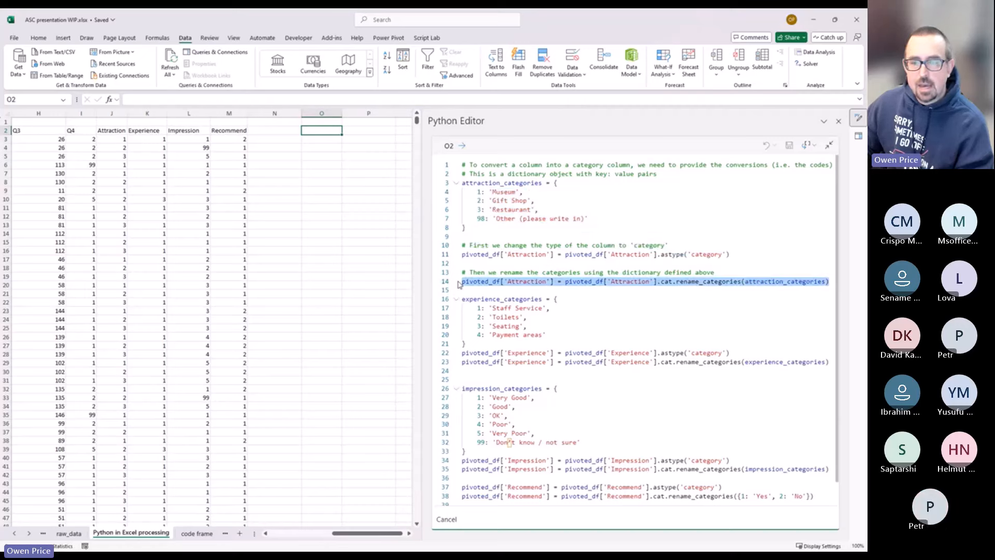
double_click(783, 282)
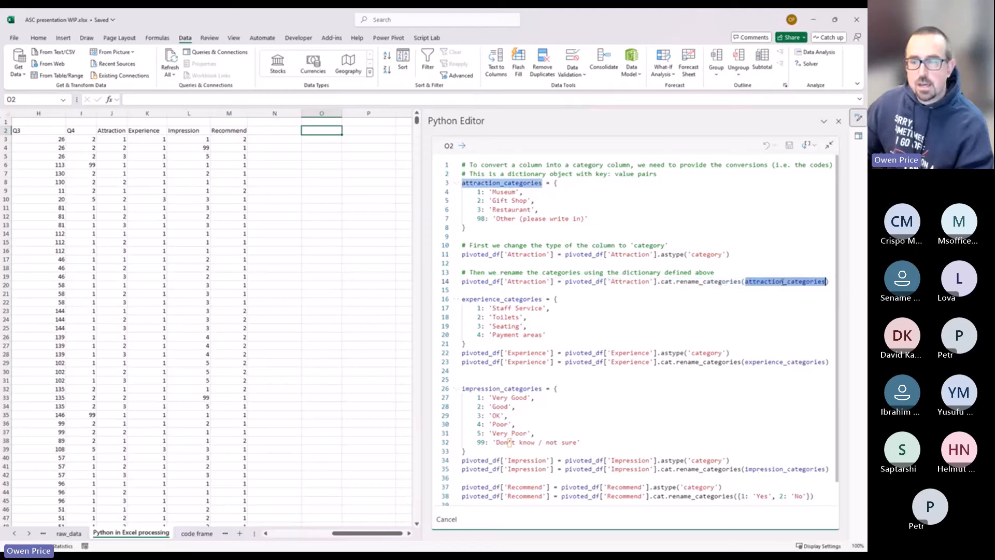
left_click_drag(466, 228, 457, 186)
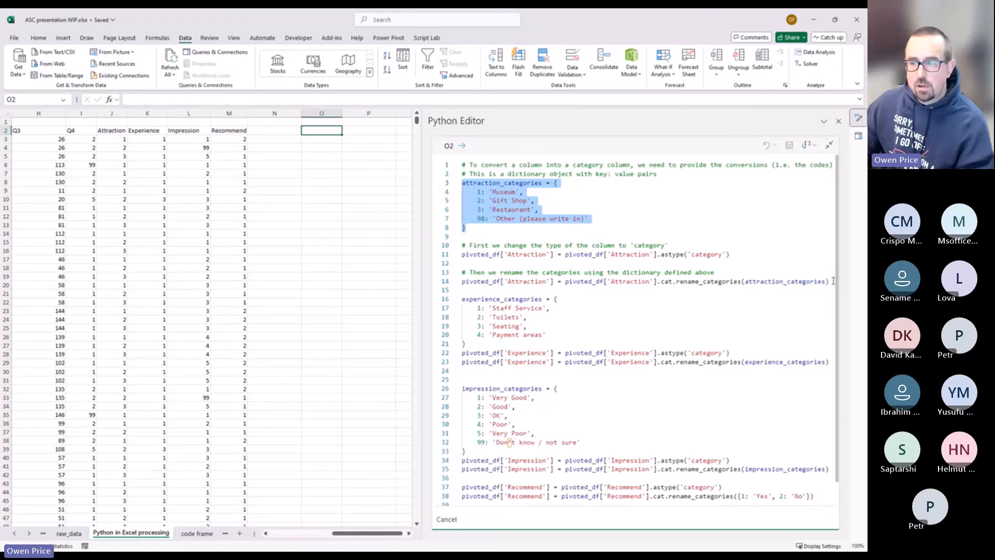
left_click_drag(830, 282, 460, 182)
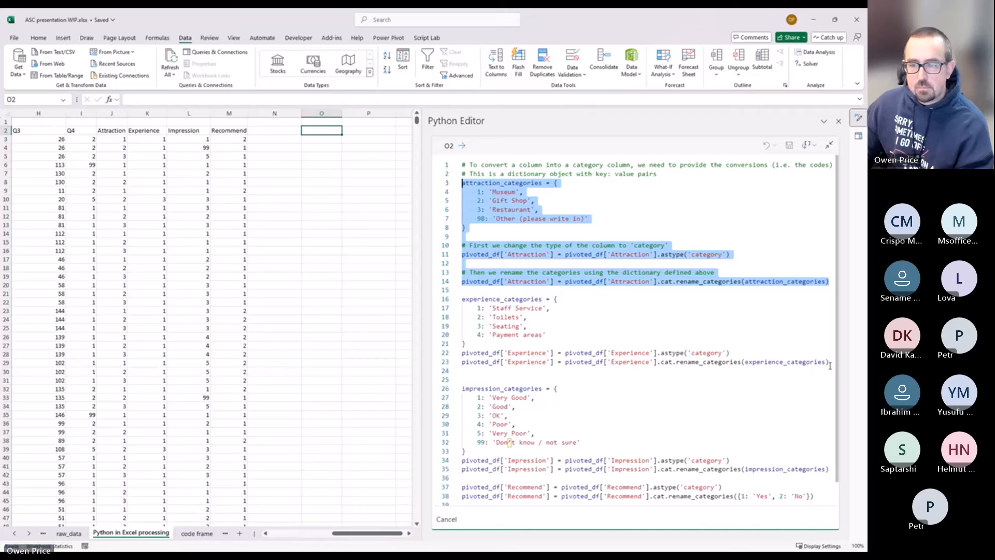
- Examine the code blocks that convert and rename the Experience, Impression and Recommend categories
left_click_drag(829, 362, 424, 294)
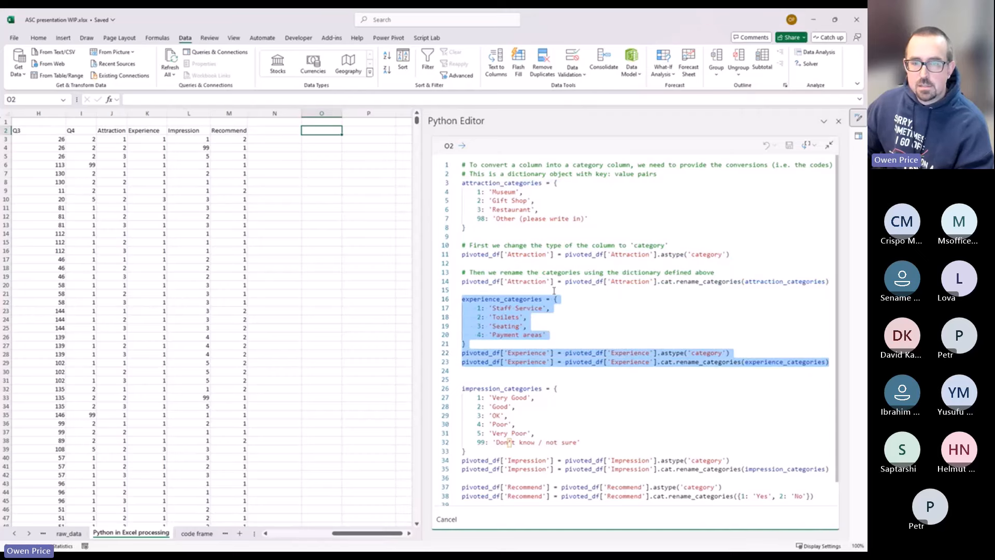
scroll(549, 296, "down", 1)
left_click_drag(830, 445, 448, 363)
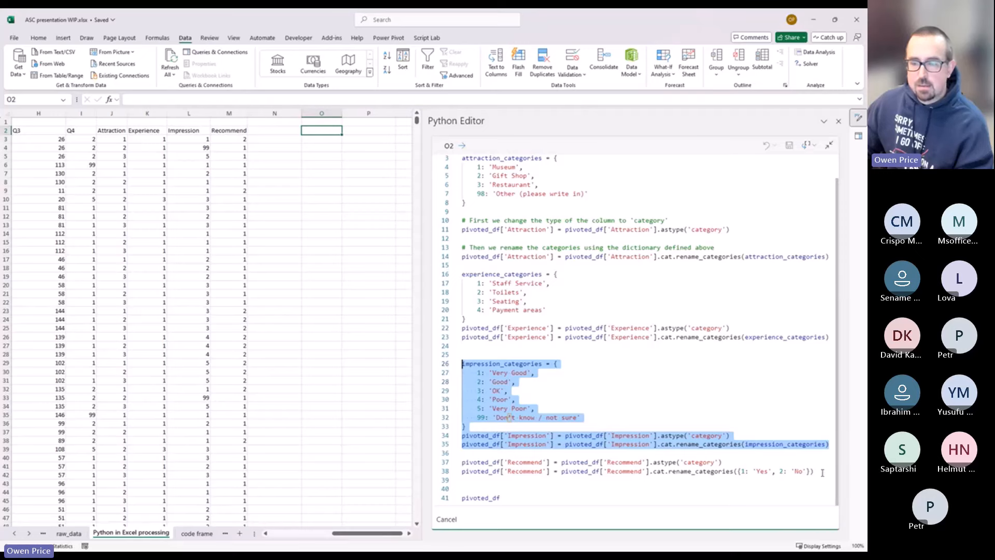
left_click_drag(823, 473, 415, 460)
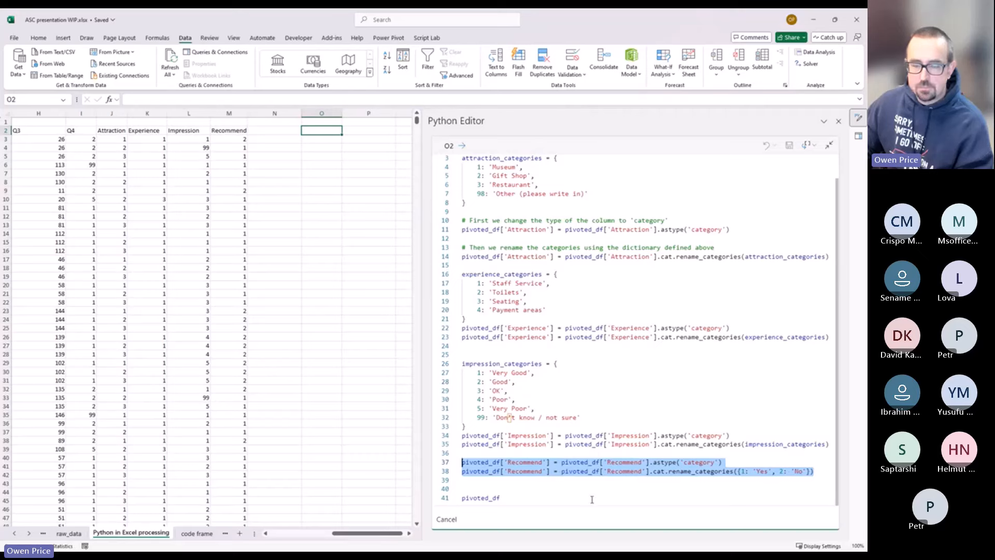
- Run the O2 code and preview the resulting DataFrame, closing the preview after checking the category labels
left_click(542, 500)
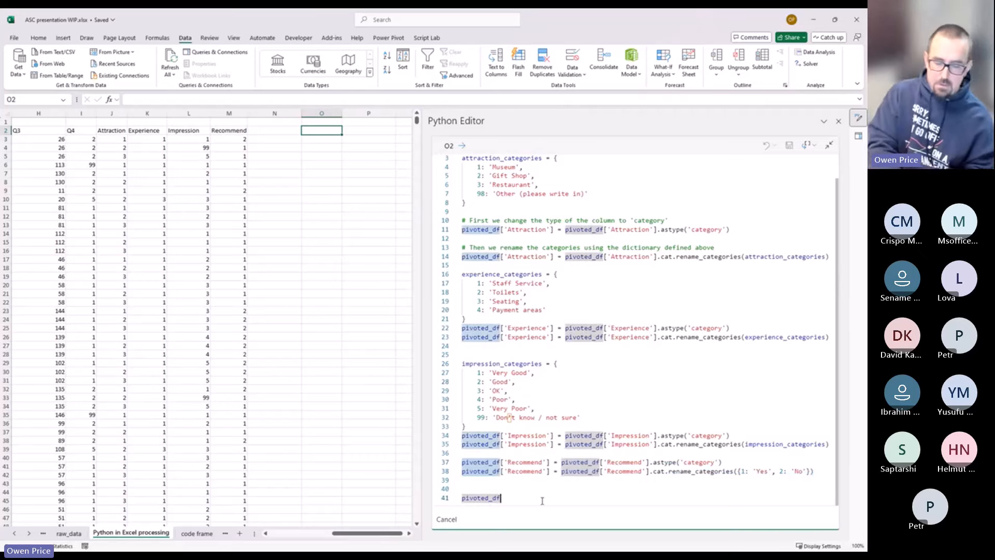
key("ctrl+Return")
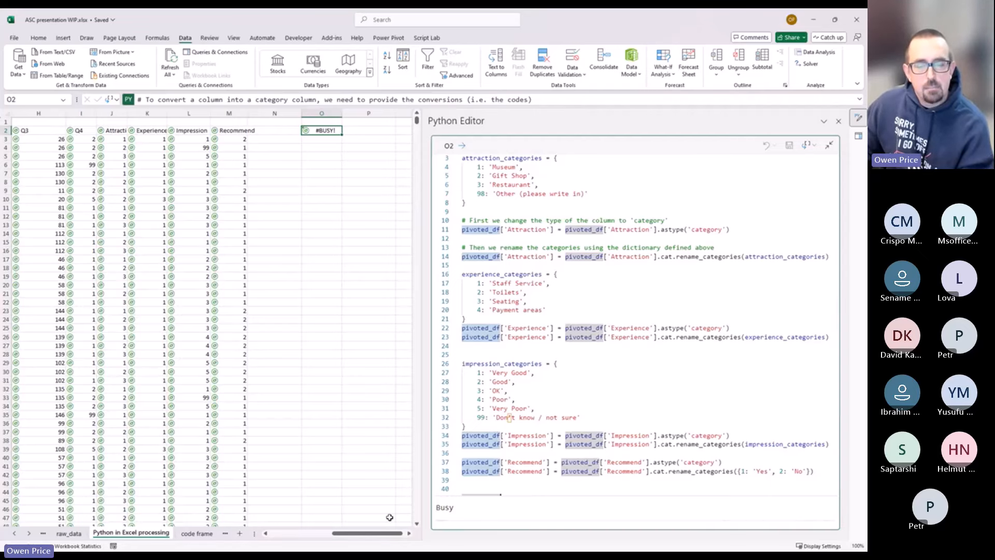
scroll(412, 537, "right", 3)
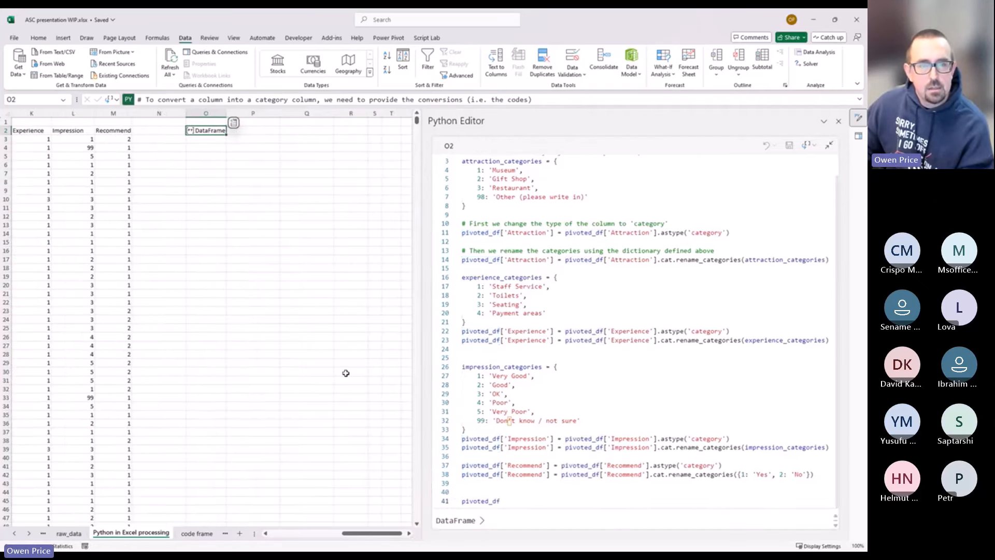
left_click(481, 520)
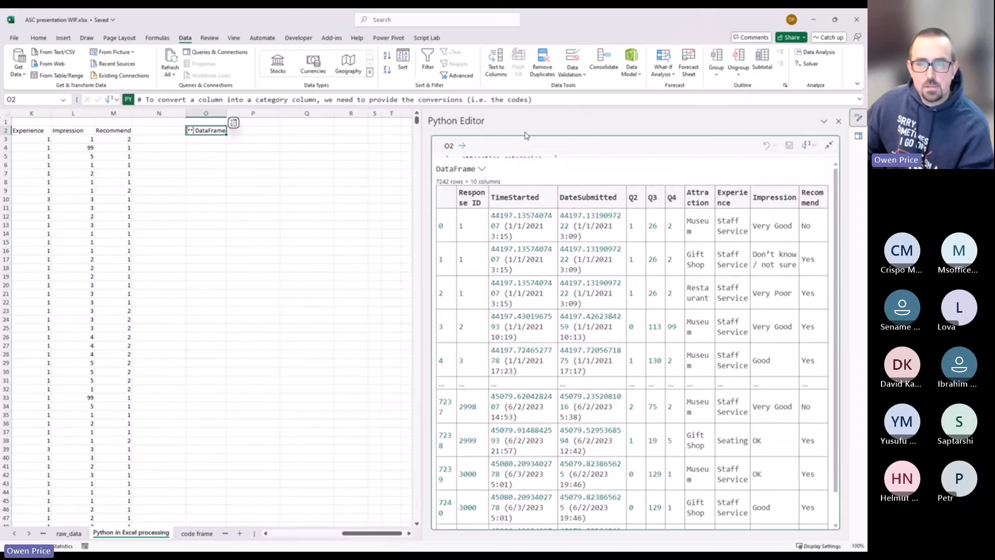
left_click(481, 169)
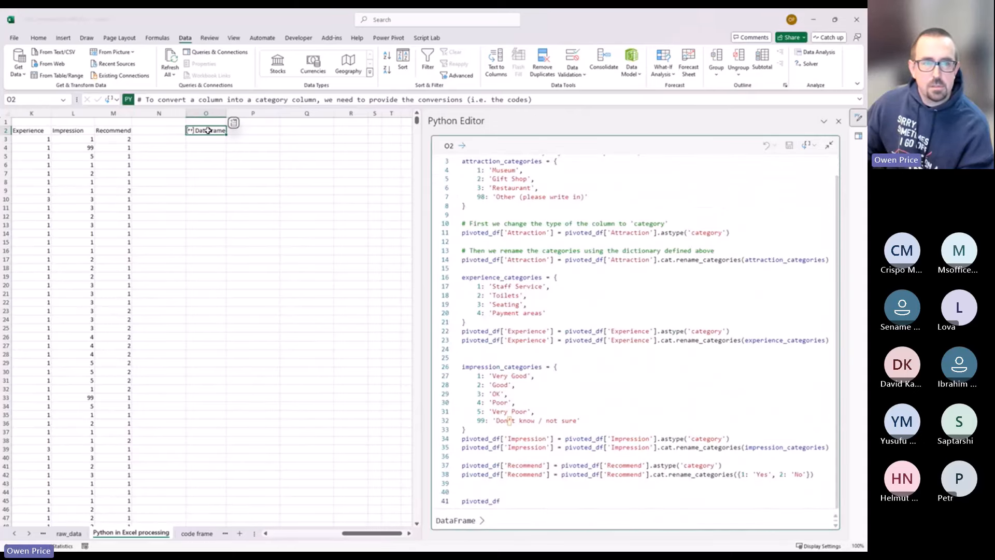
- Set the O2 Python output to Excel values so the recoded dataframe spills onto the sheet
left_click(111, 99)
left_click(130, 139)
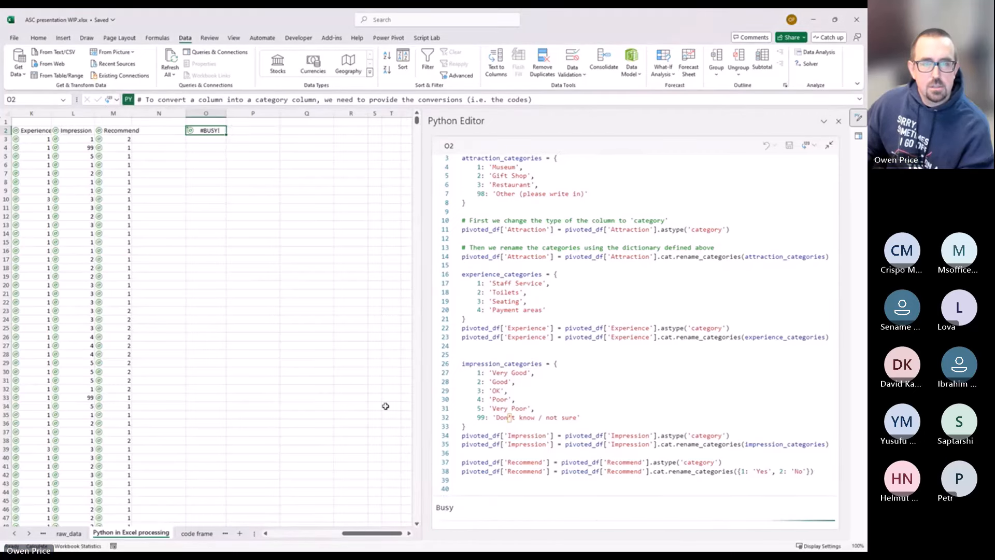
left_click(410, 534)
left_click(410, 533)
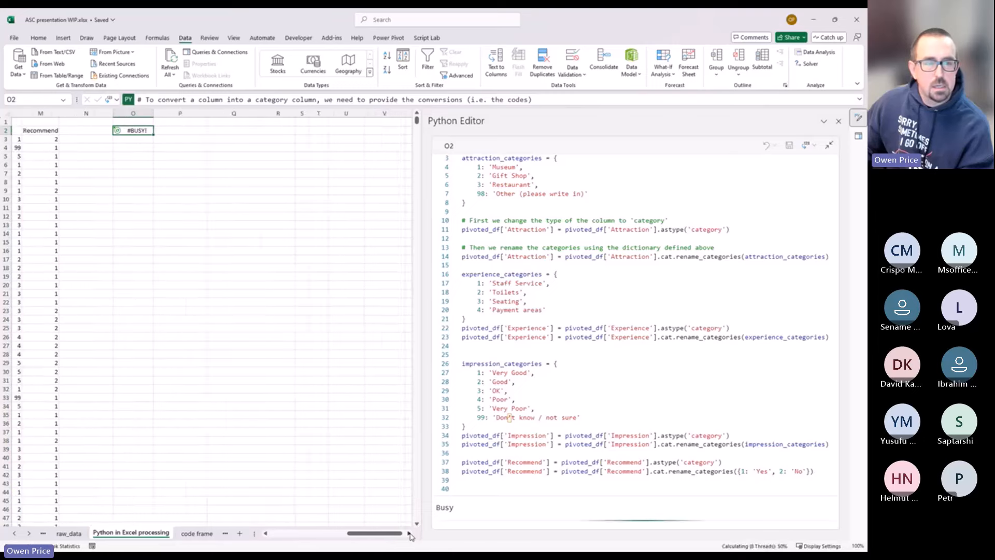
left_click(410, 533)
left_click(410, 533)
left_click(409, 534)
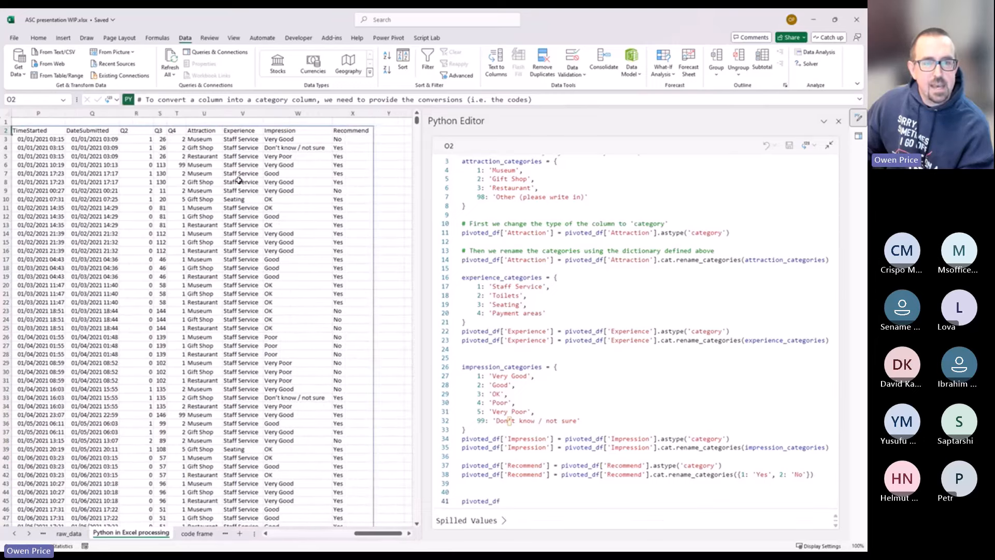
- Check the Impression and Recommend labels in the spilled O2 output and review the dictionaries at the start of its code
left_click(277, 156)
left_click(358, 169)
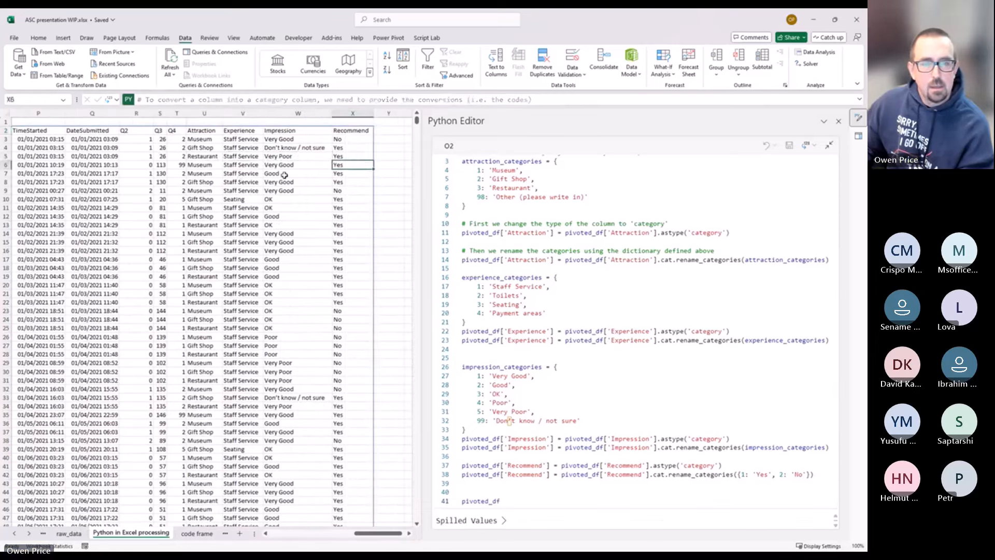
scroll(537, 243, "up", 1)
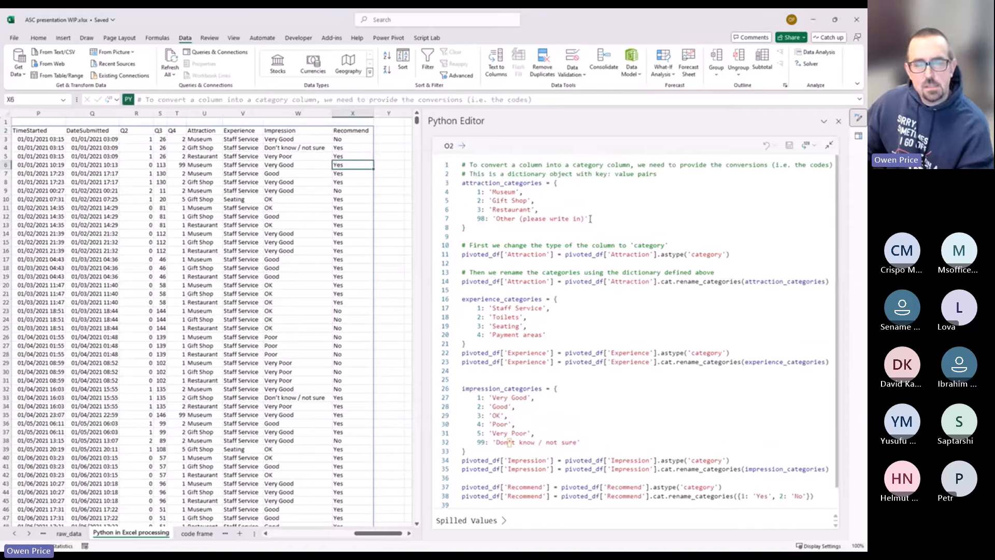
- Review the Attraction and Experience blocks in the O2 code, from the experience_categories dictionary to its Staff Service entry
left_click(822, 285)
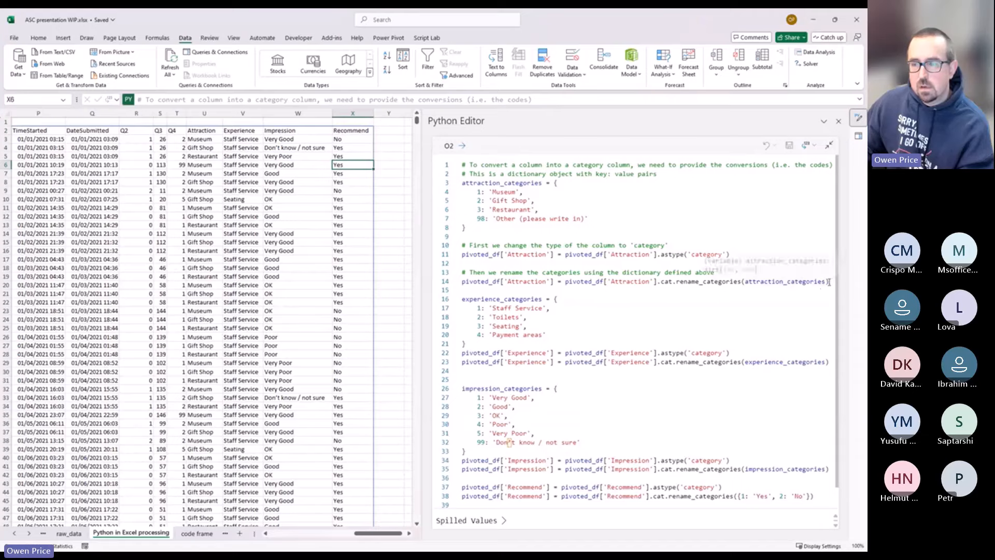
left_click_drag(829, 281, 413, 174)
left_click_drag(830, 362, 457, 300)
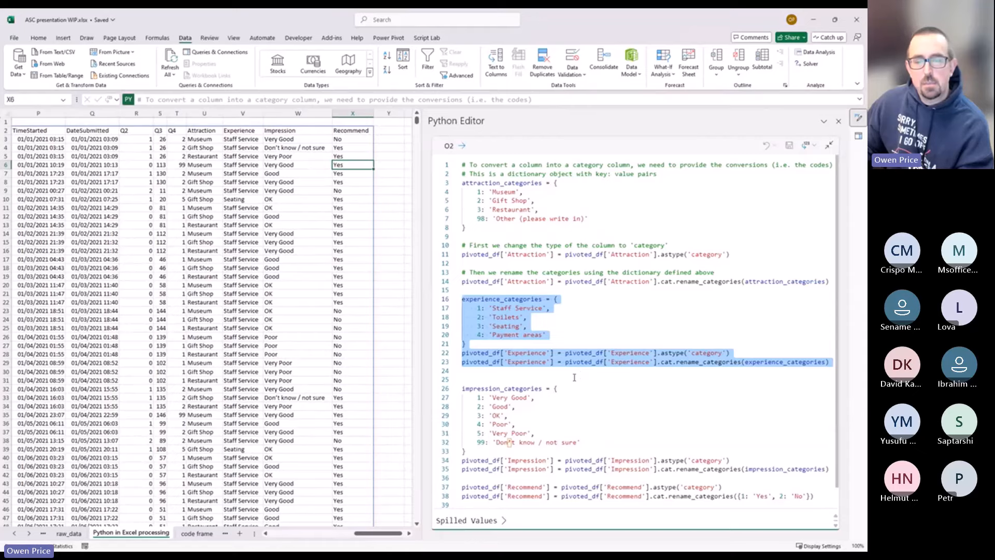
left_click(584, 330)
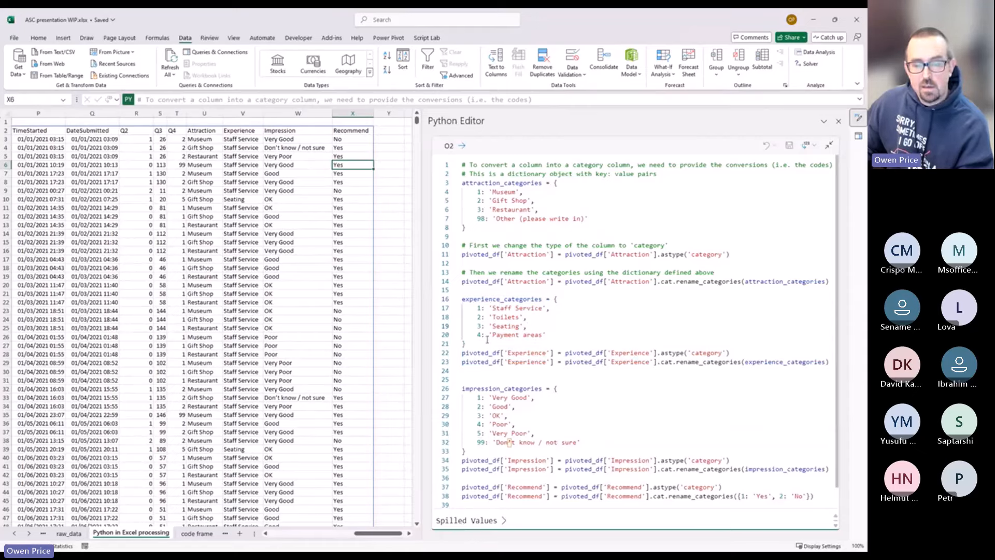
left_click_drag(487, 343, 459, 301)
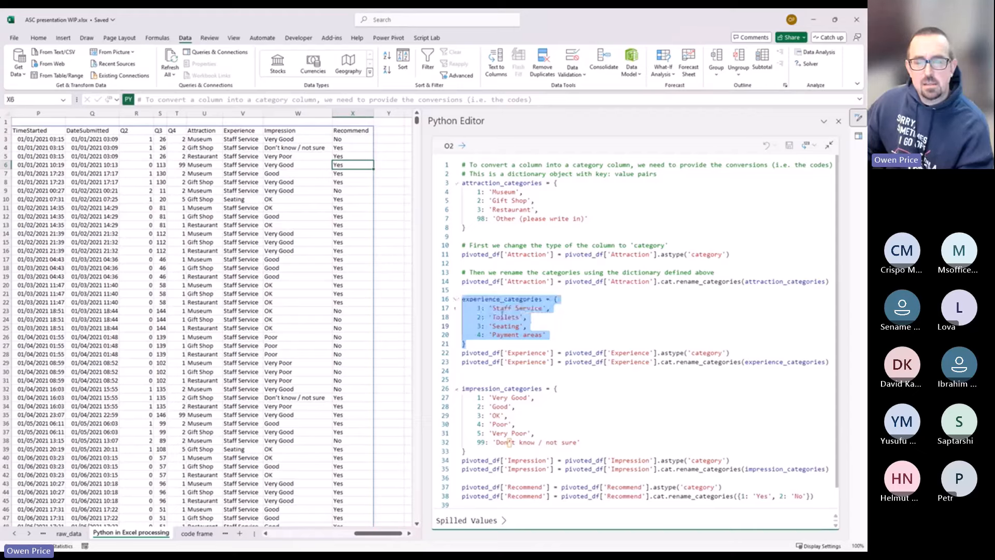
left_click_drag(546, 308, 481, 308)
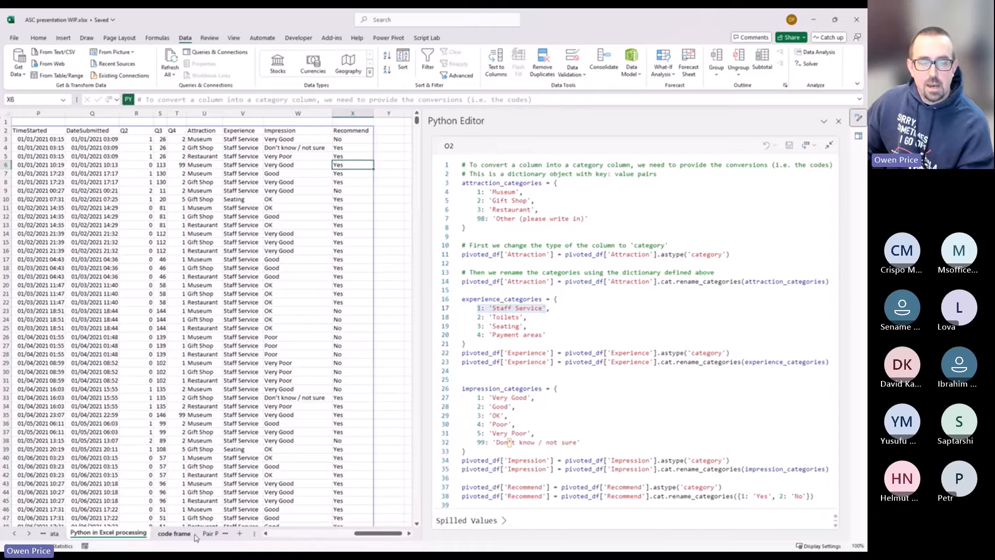
- Widen the feature and code columns on the code frame sheet and examine its Recommend, Impression, Experience, Attraction, Q2 and Q4 rows
left_click(189, 536)
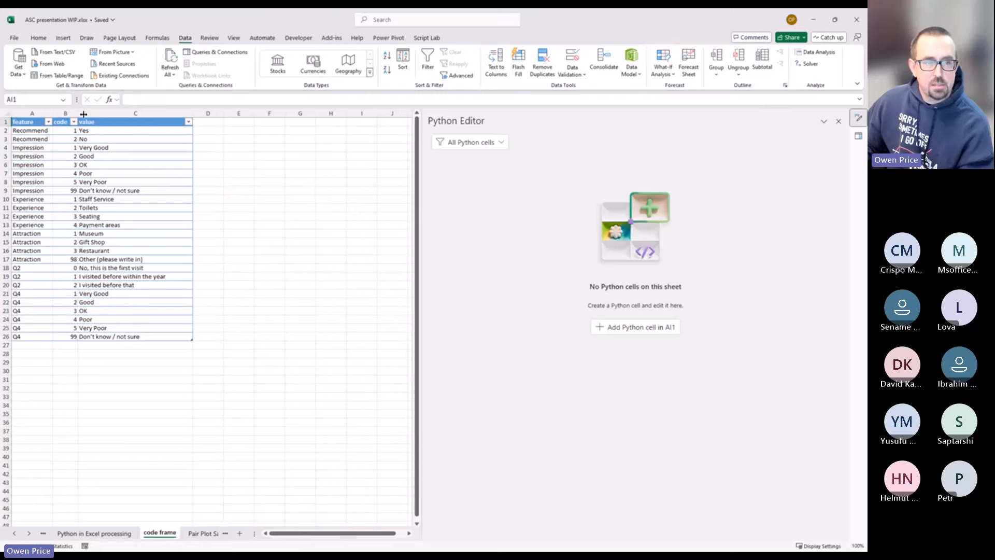
left_click_drag(79, 113, 163, 138)
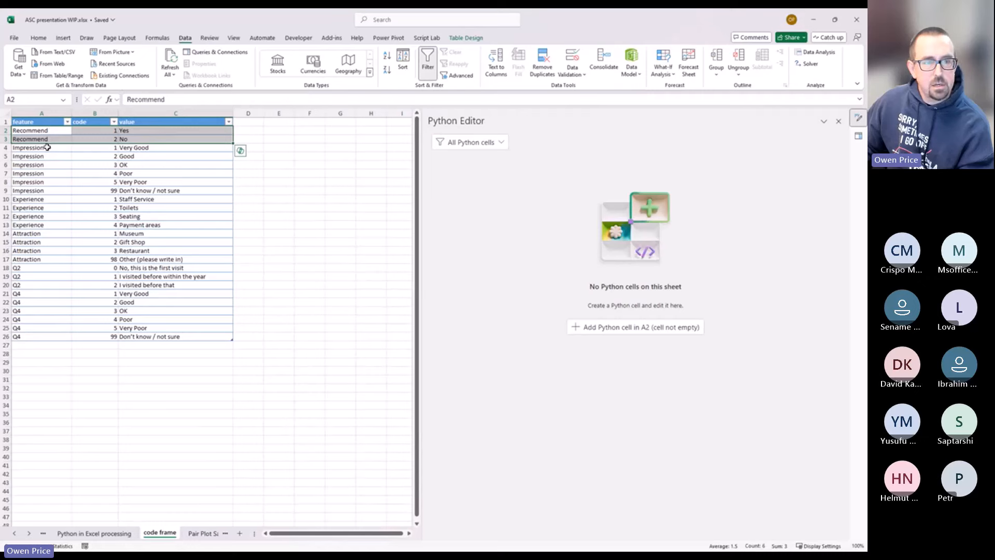
left_click(39, 174)
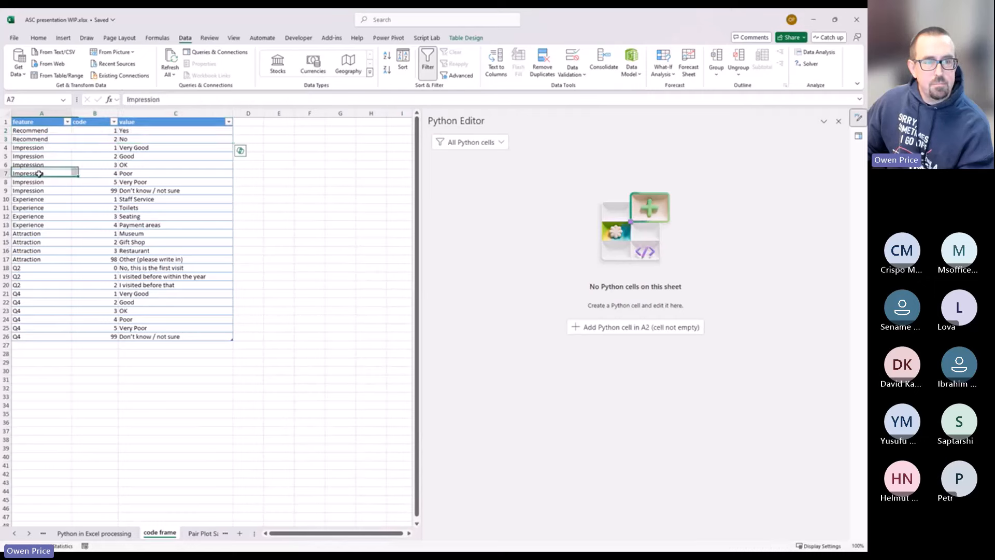
left_click(37, 208)
left_click(33, 242)
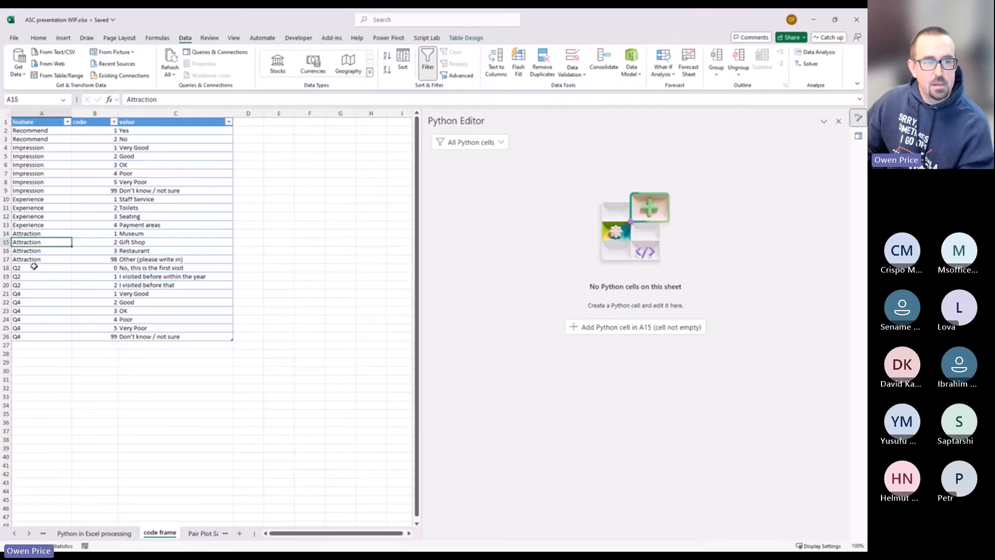
left_click_drag(33, 265, 177, 337)
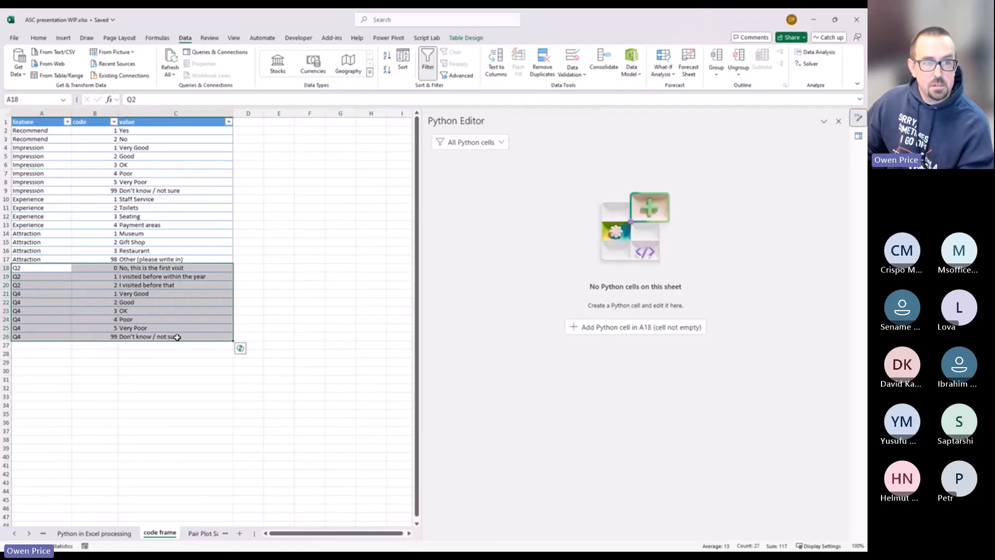
- On the Python in Excel processing sheet, replace the O2 code with the copied categorize function version using code_frame[#All], and widen the editor
left_click(108, 537)
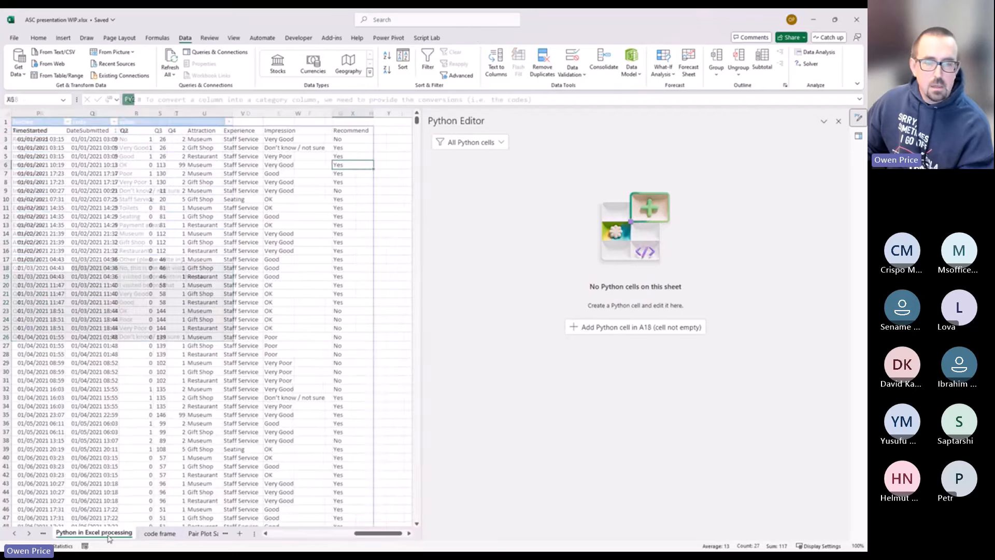
scroll(551, 305, "down", 10)
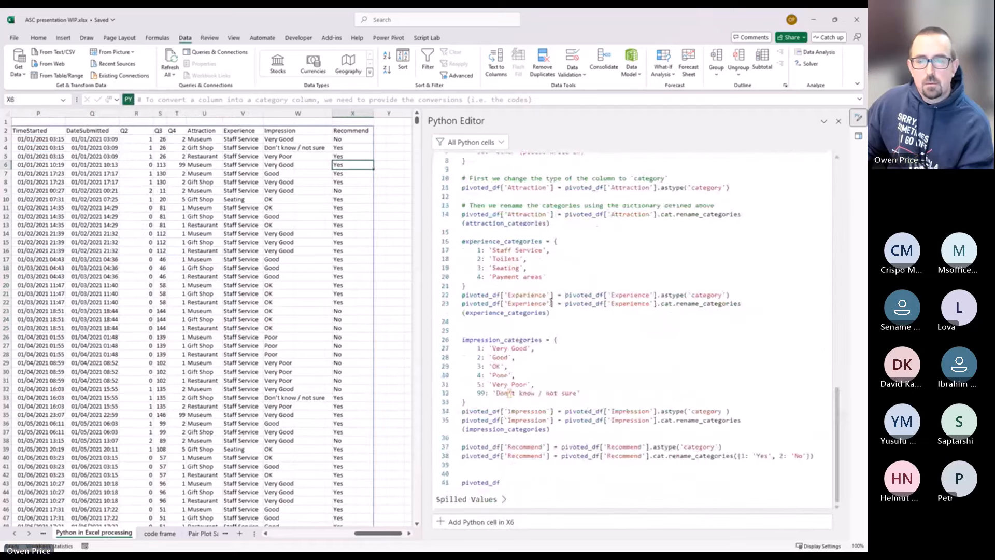
scroll(550, 304, "up", 3)
left_click(823, 159)
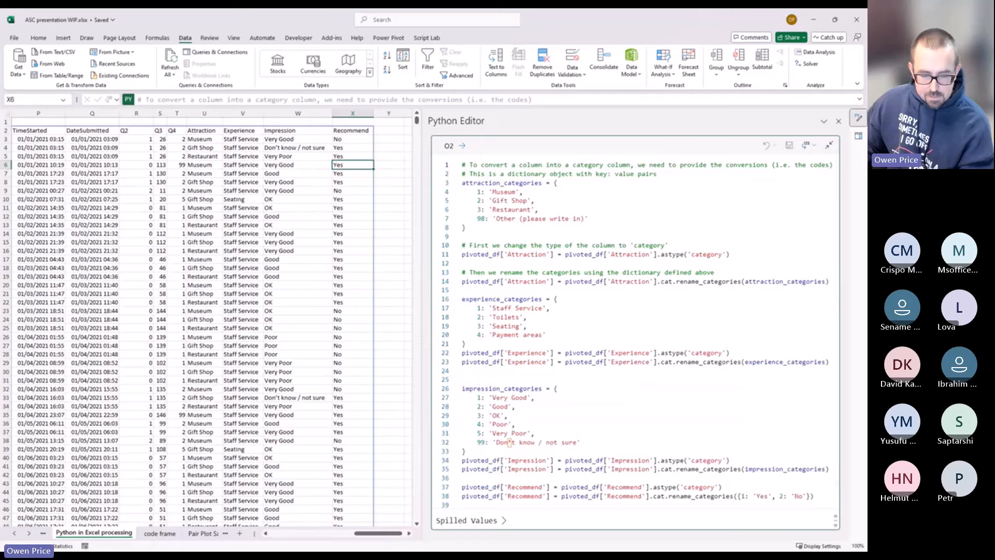
key("alt+Tab")
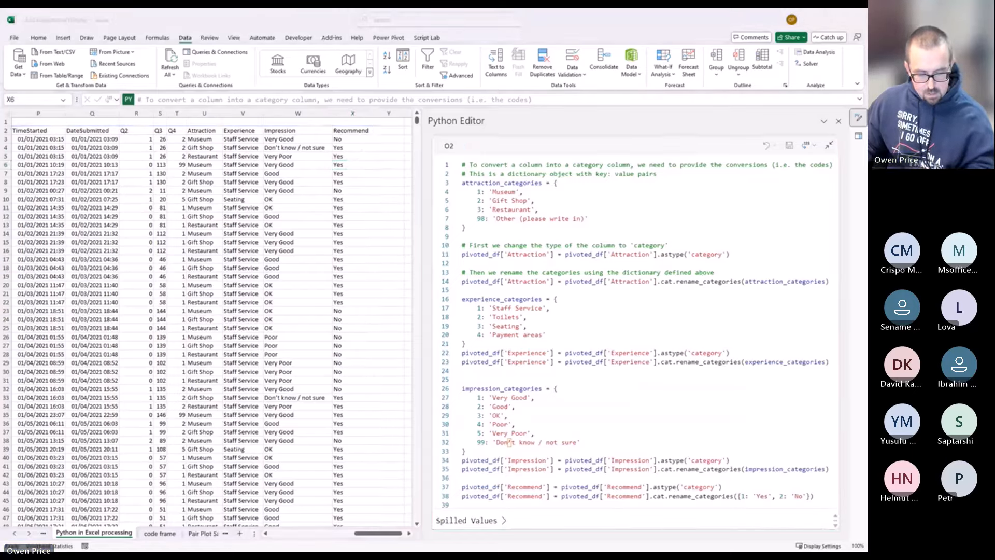
left_click(608, 293)
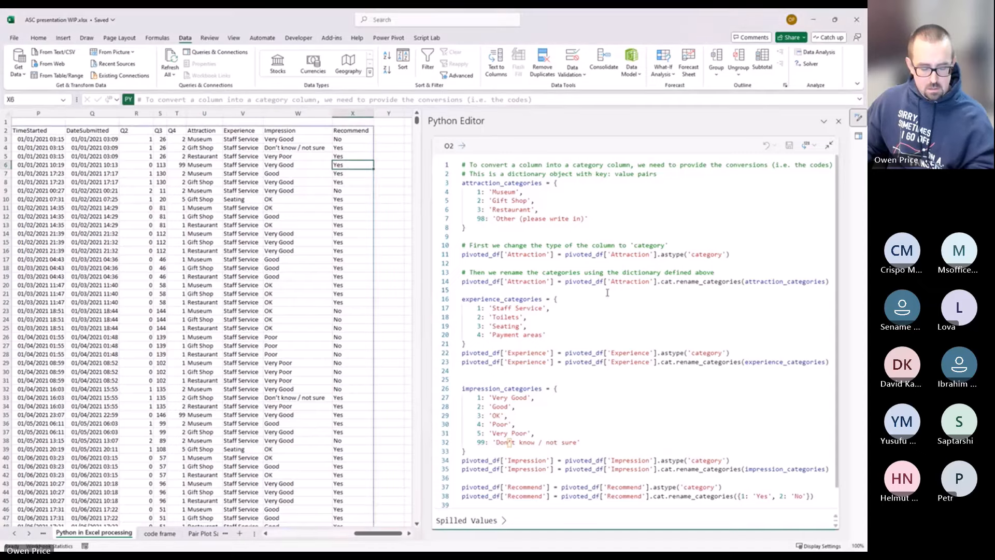
key("ctrl+a")
key("ctrl+v")
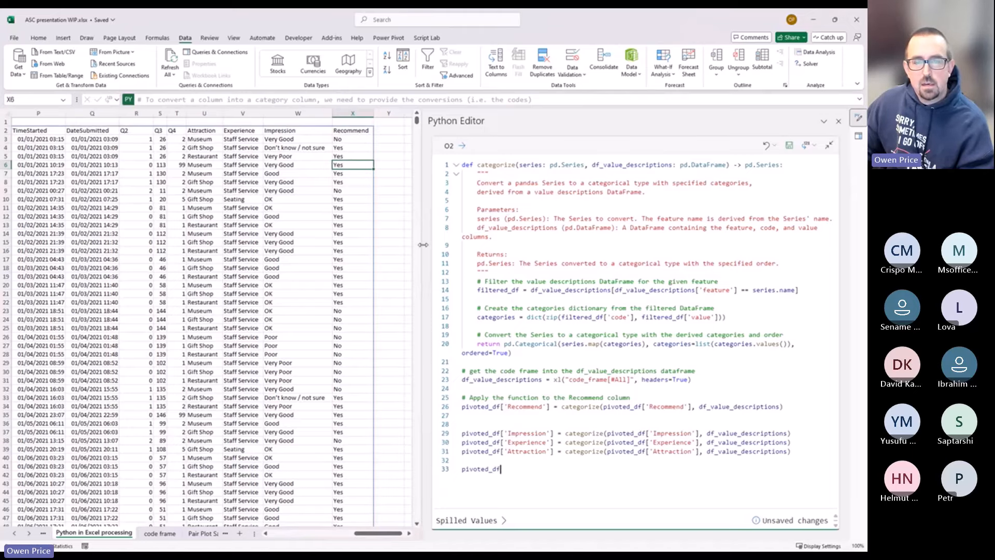
left_click_drag(423, 244, 398, 246)
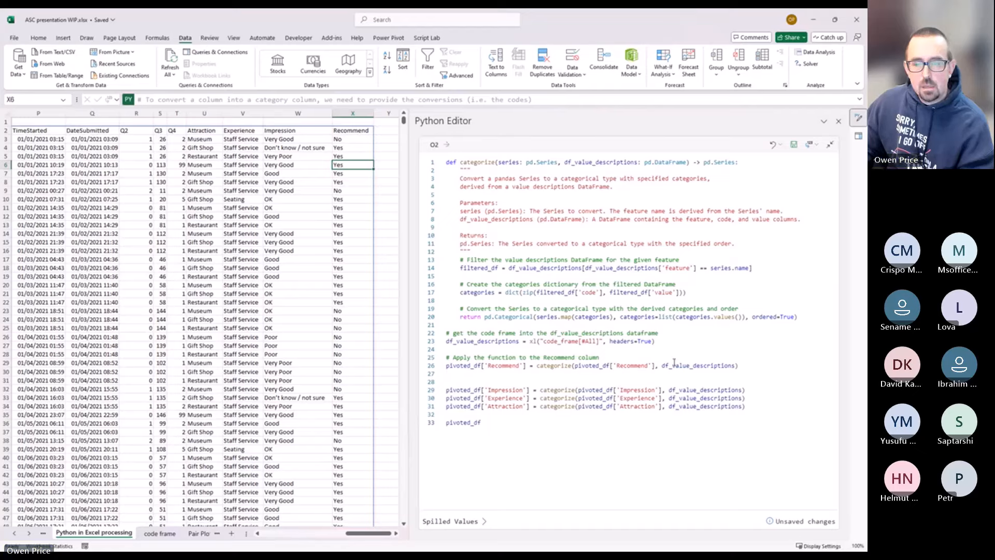
- Examine the line loading code_frame[#All] into df_value_descriptions and the categorize call for the Recommend column
left_click(658, 340)
left_click(444, 343, "shift")
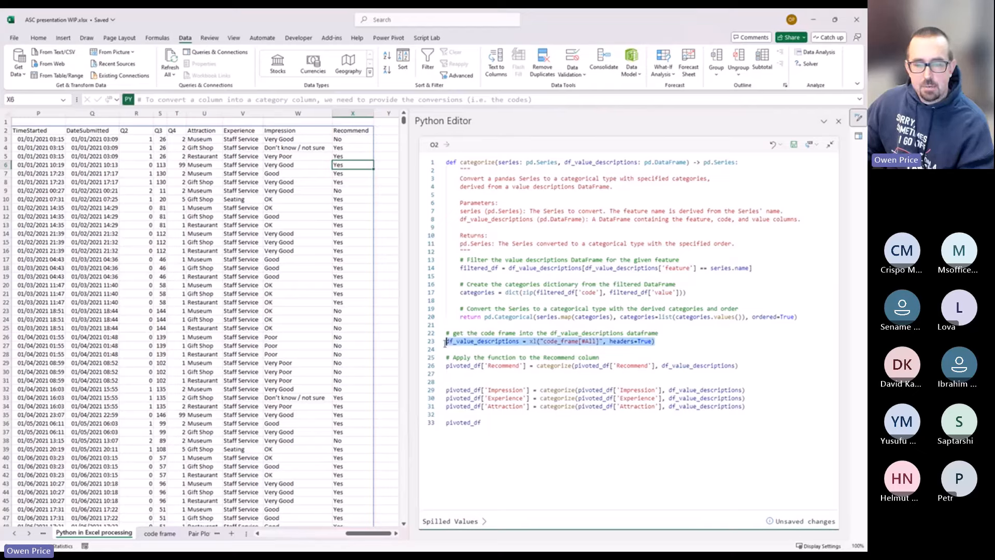
double_click(488, 342)
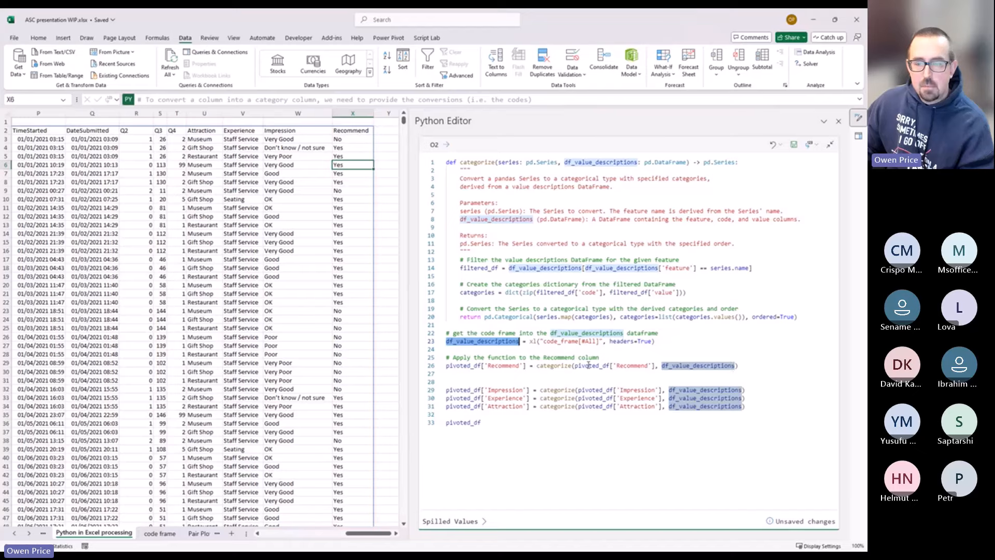
left_click(553, 366)
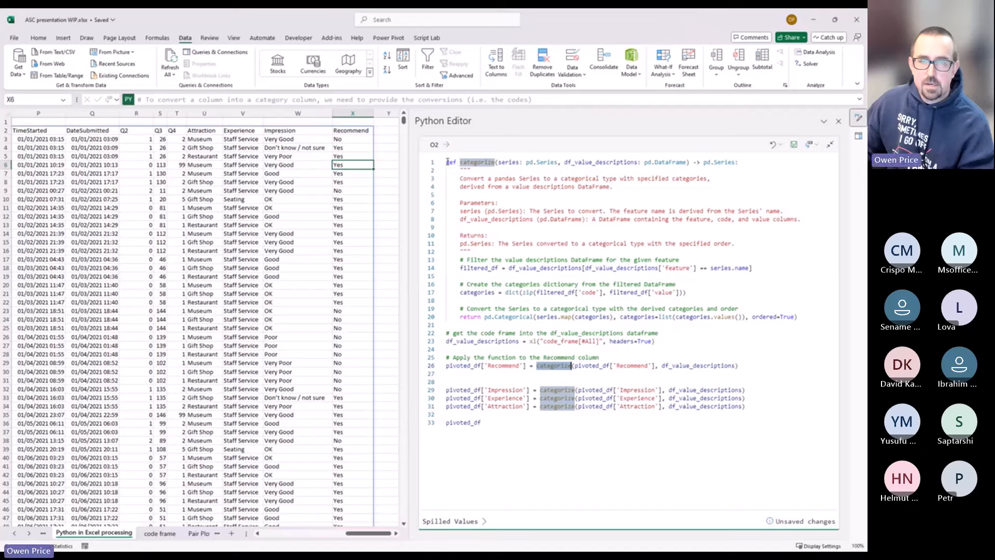
- Examine the categorize function's signature, its series and df_value_descriptions parameters, their type hints and the docstring
left_click_drag(447, 162, 736, 162)
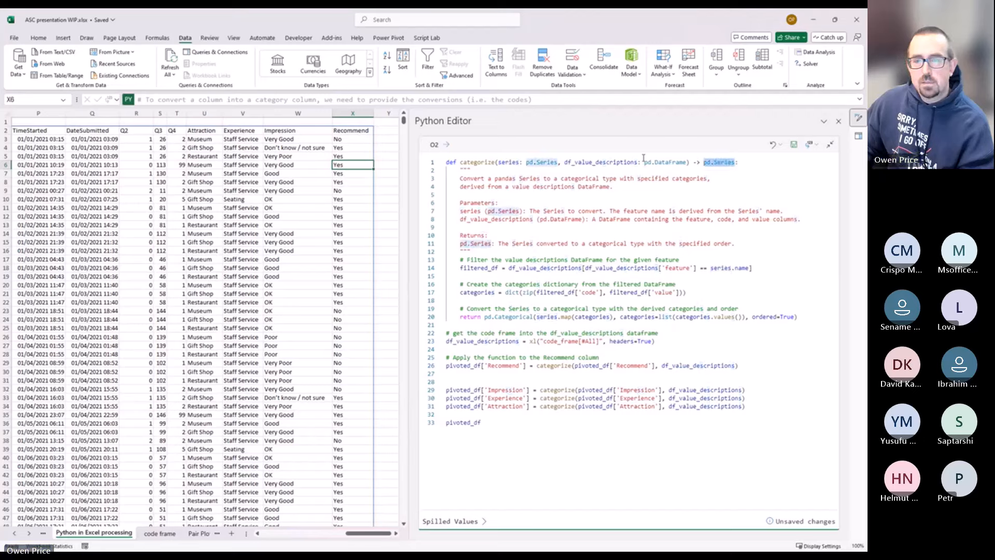
left_click_drag(643, 162, 687, 162)
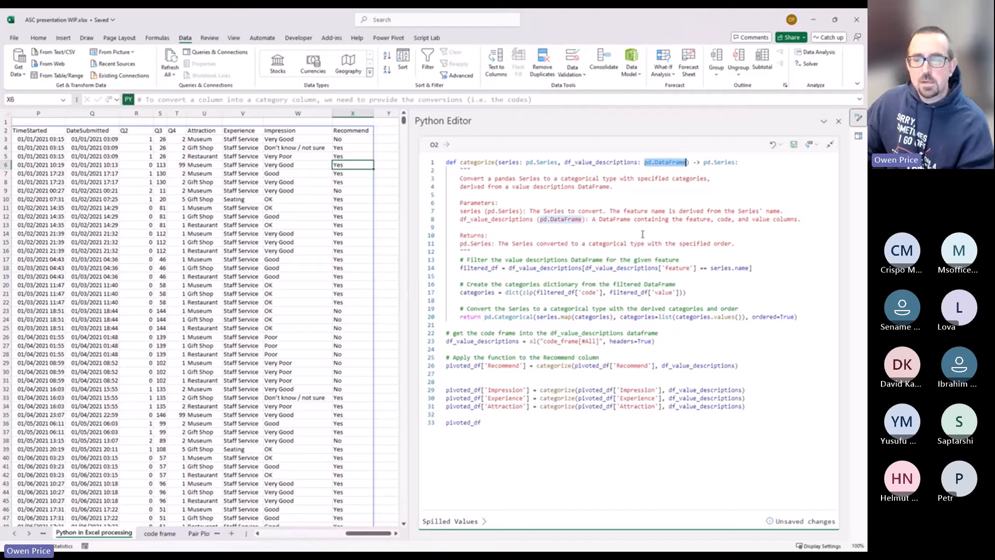
double_click(499, 164)
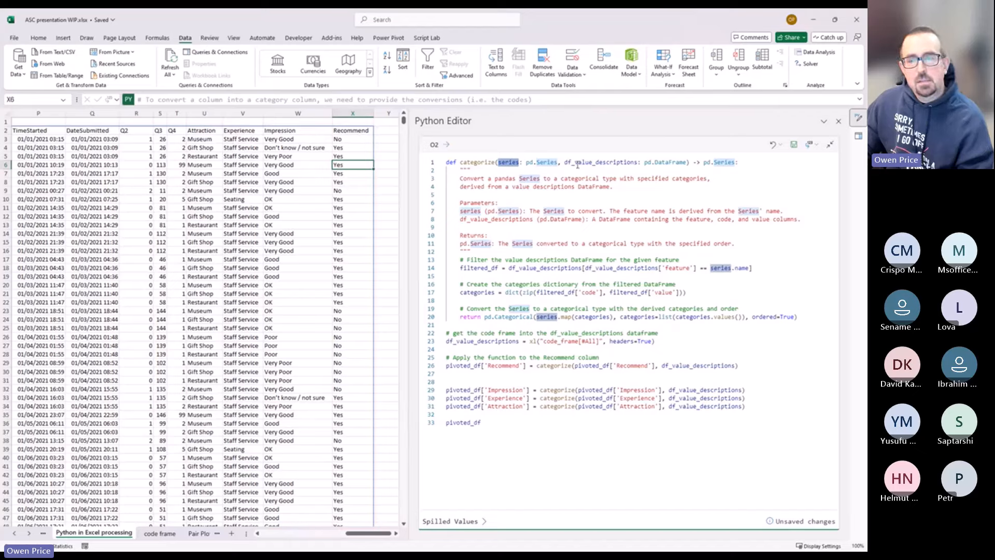
left_click_drag(563, 164, 637, 163)
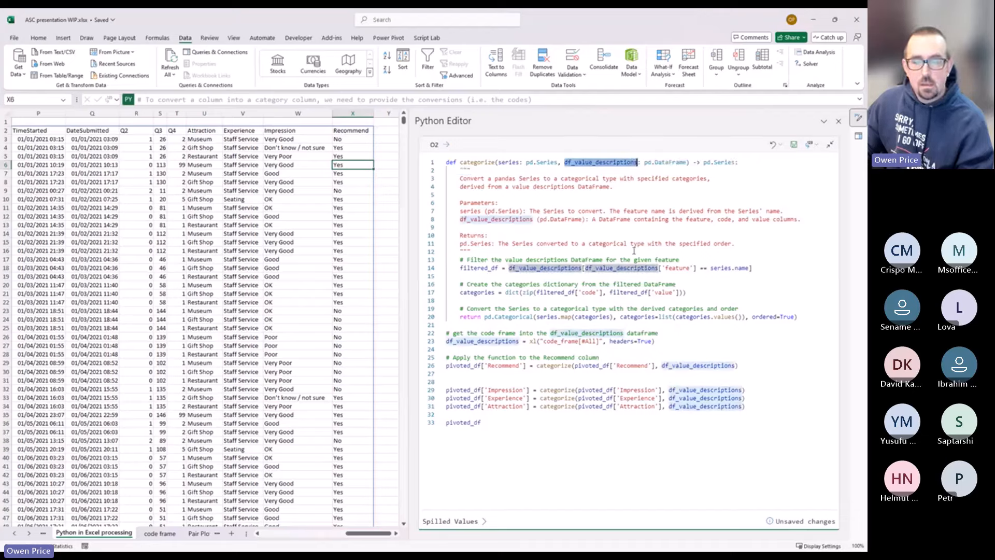
left_click_drag(634, 251, 428, 173)
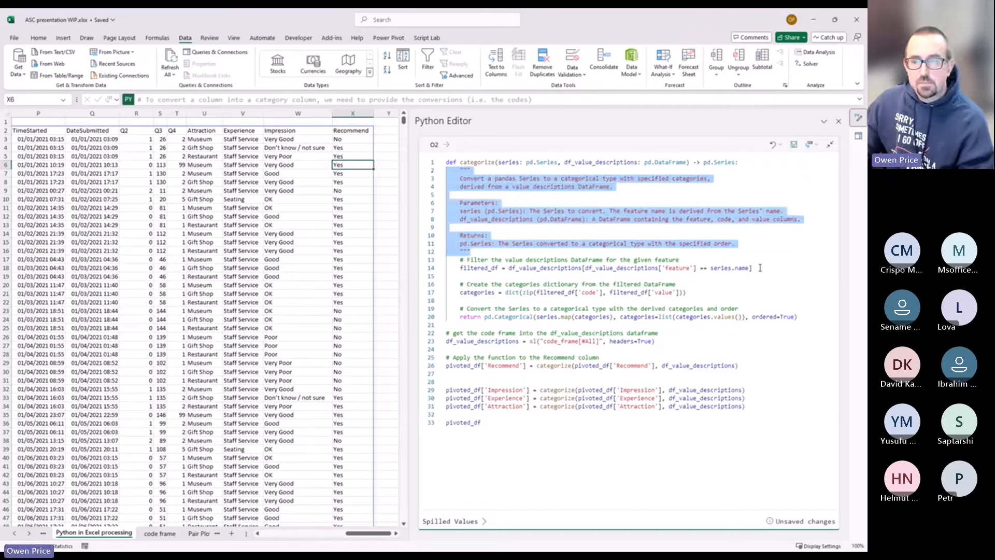
- Compare the filtered_df line in categorize with the Recommend rows on the code frame sheet, returning to the expanded O2 code
left_click_drag(759, 268, 460, 268)
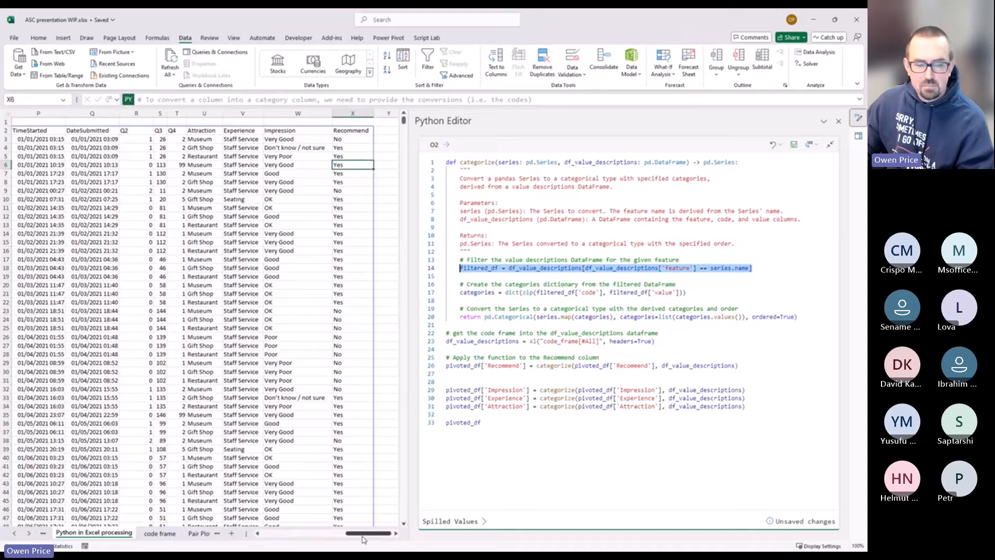
left_click(161, 533)
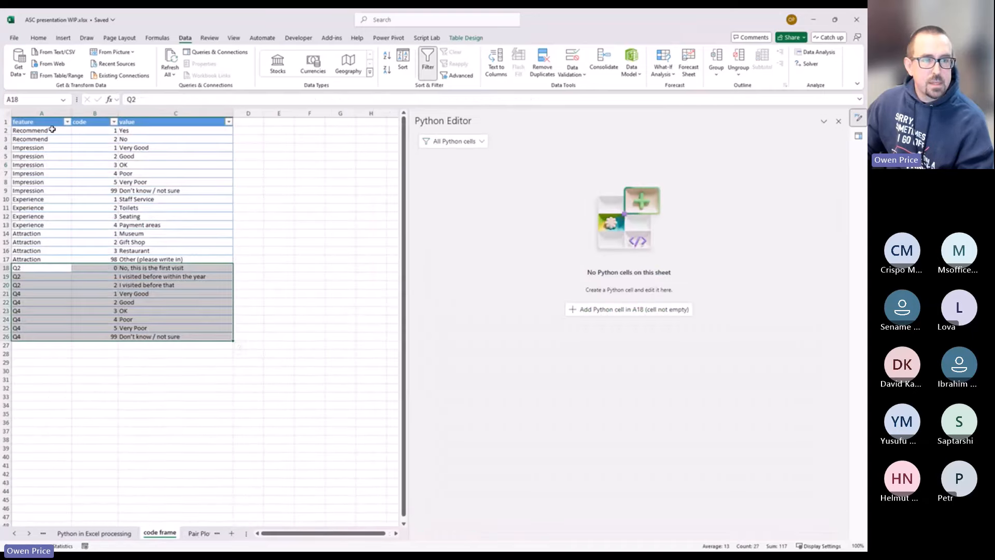
left_click_drag(51, 130, 181, 137)
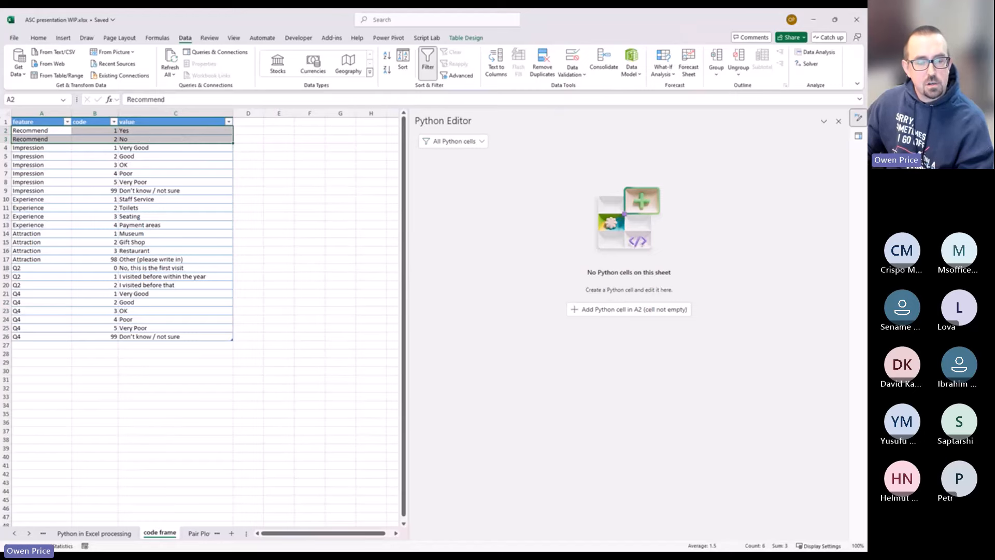
left_click(94, 533)
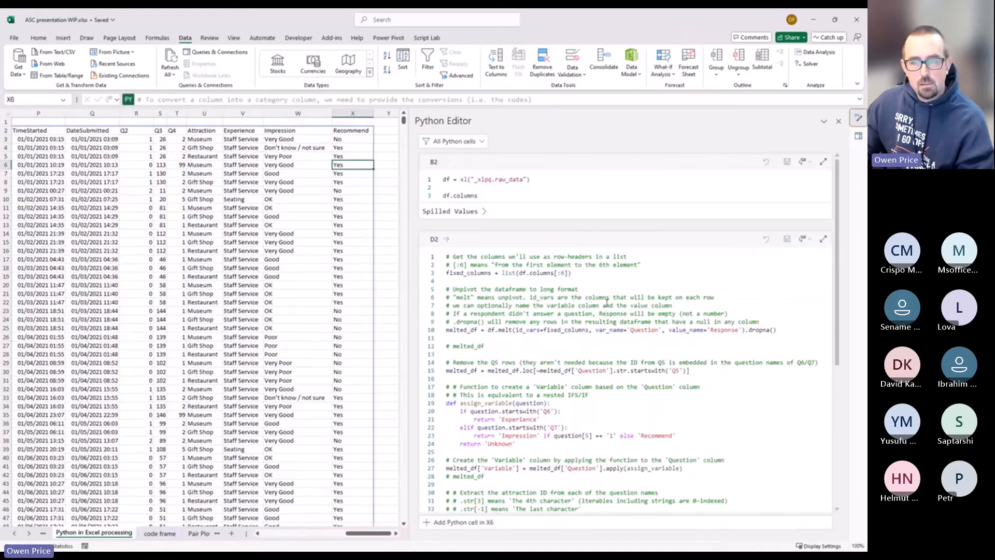
scroll(605, 316, "down", 15)
scroll(649, 348, "up", 4)
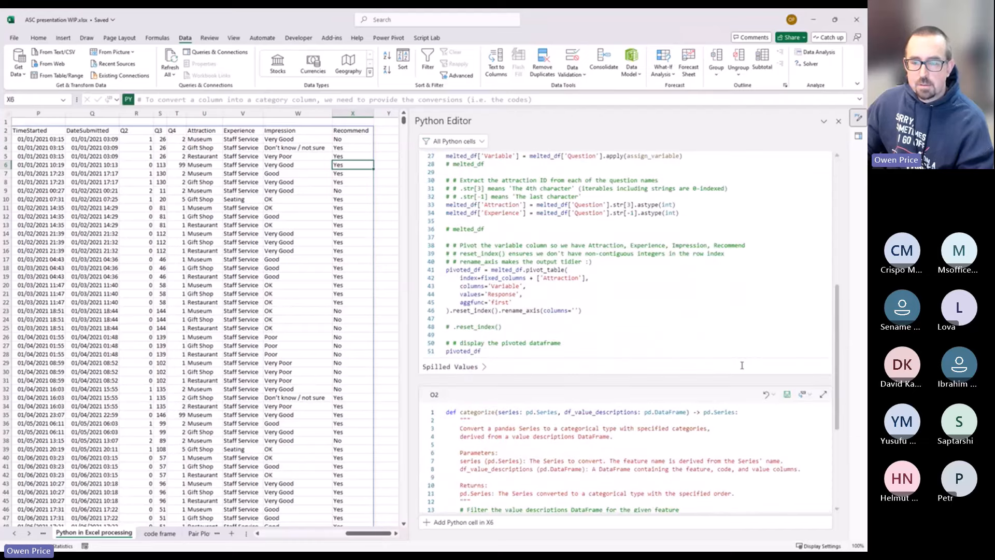
scroll(742, 367, "down", 4)
left_click(824, 211)
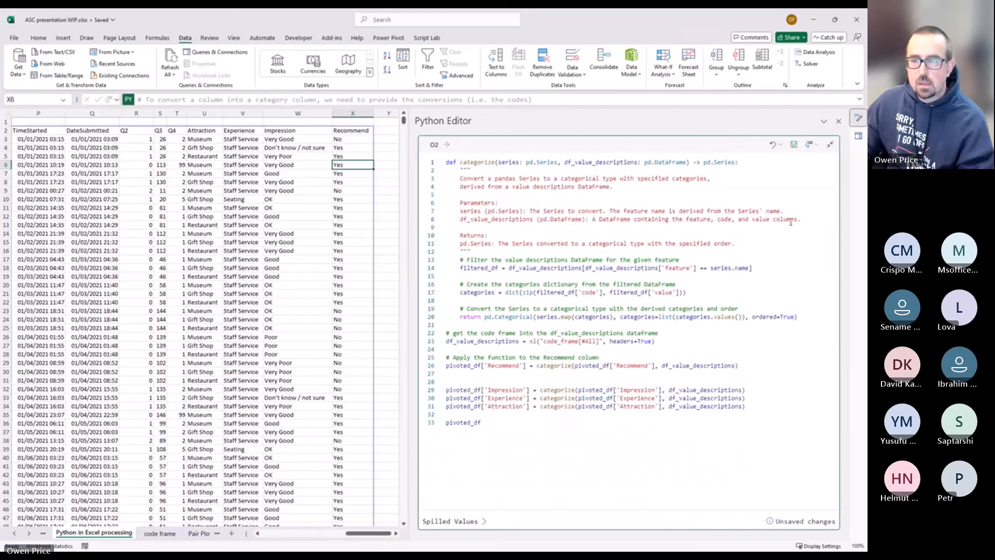
left_click_drag(775, 269, 460, 269)
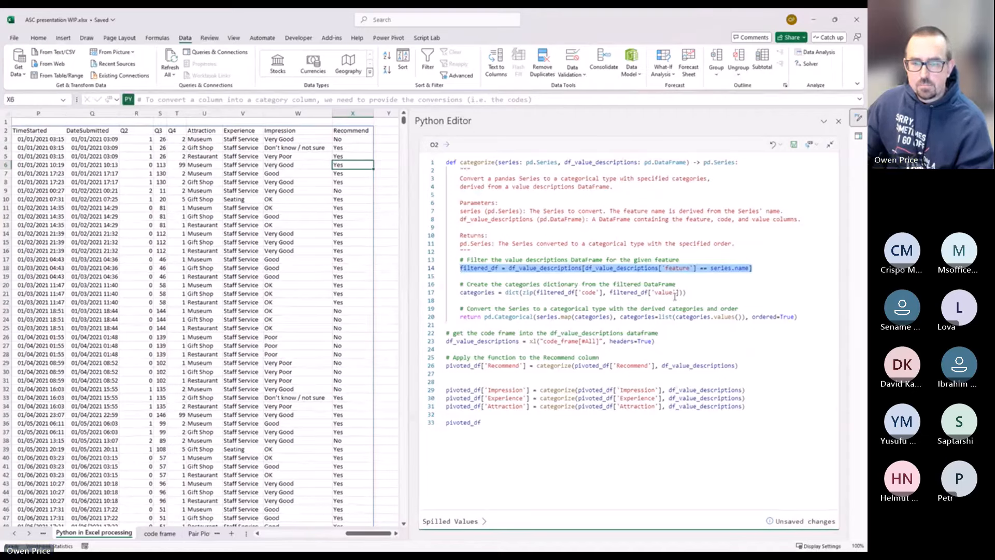
- Examine how the categories line uses zip and dict to build a dictionary from the filtered code and value columns
left_click(522, 292)
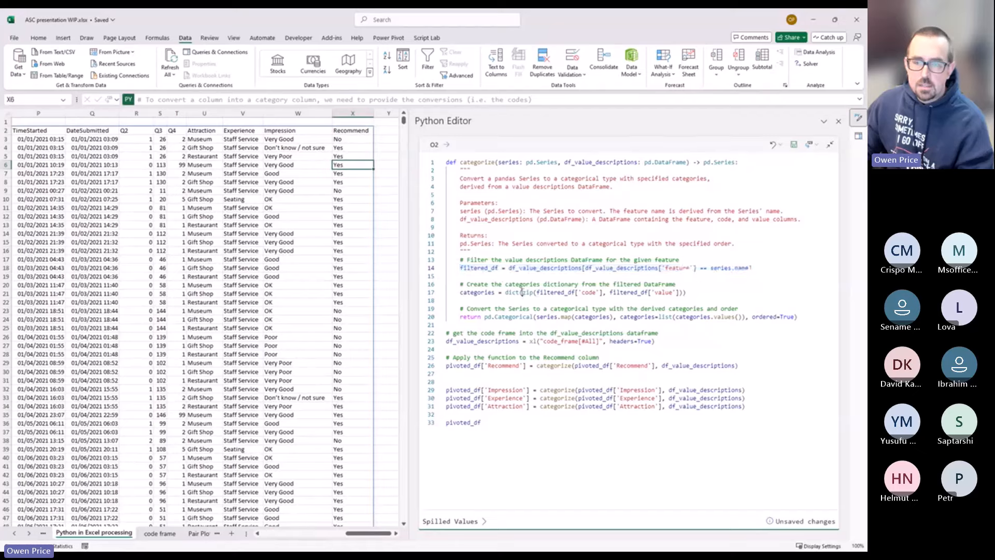
left_click_drag(522, 292, 604, 292)
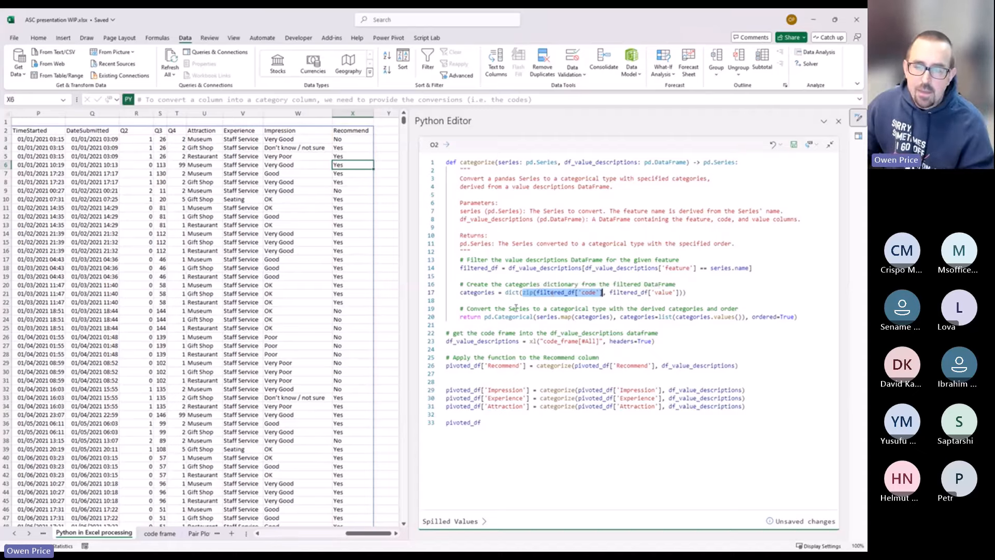
double_click(512, 286)
double_click(514, 293)
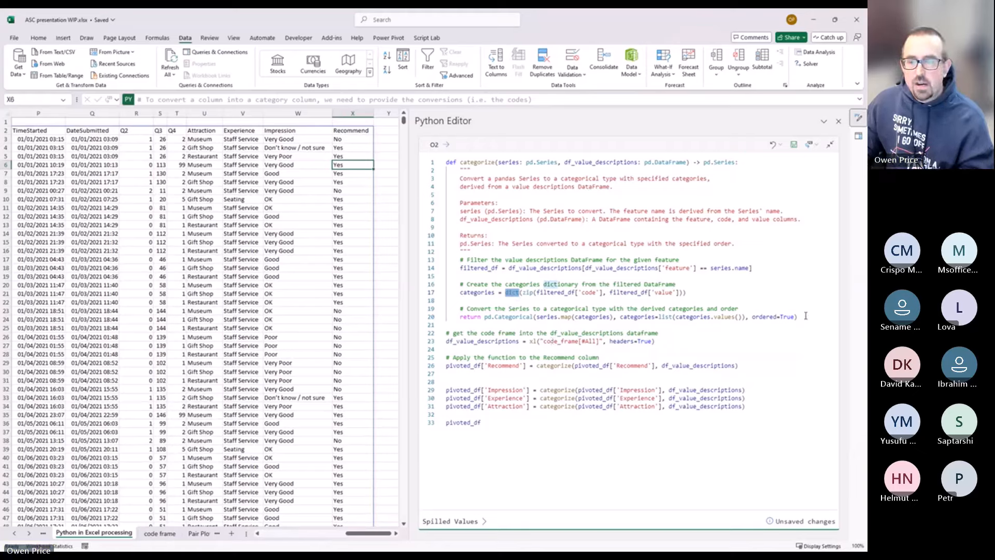
- Examine the pd.Categorical return line in categorize: the series.map(categories) call, the categories list and the ordered=True argument
left_click_drag(801, 316, 484, 318)
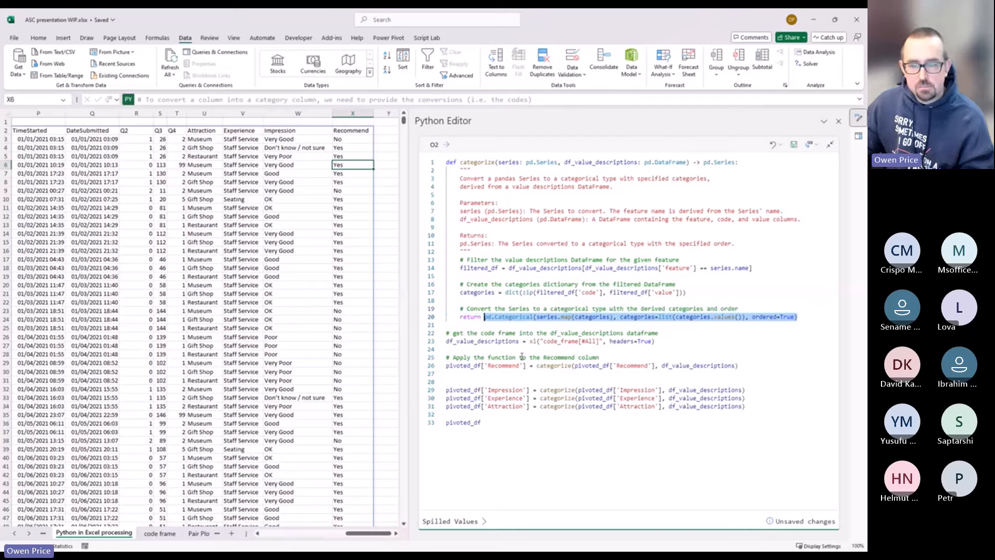
left_click(534, 317)
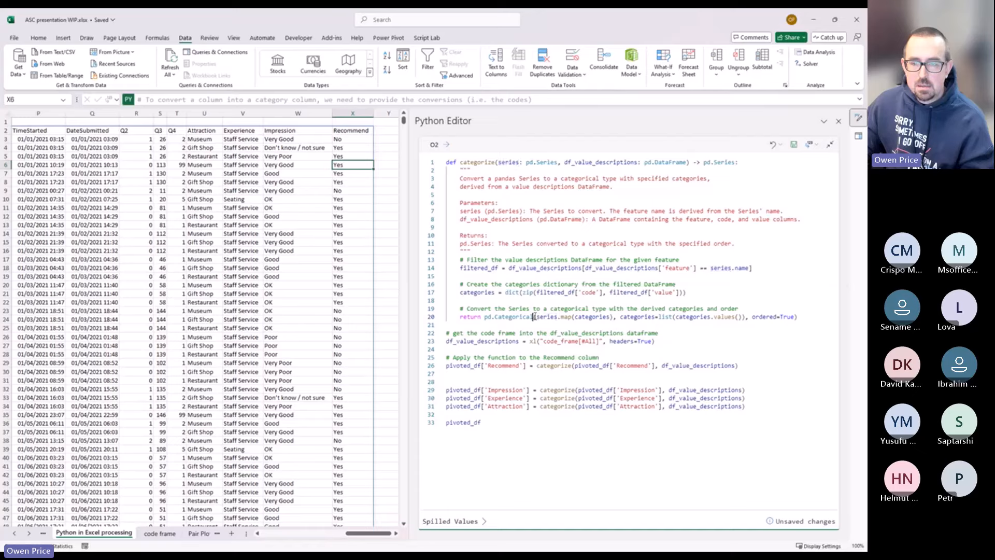
left_click_drag(537, 317, 613, 321)
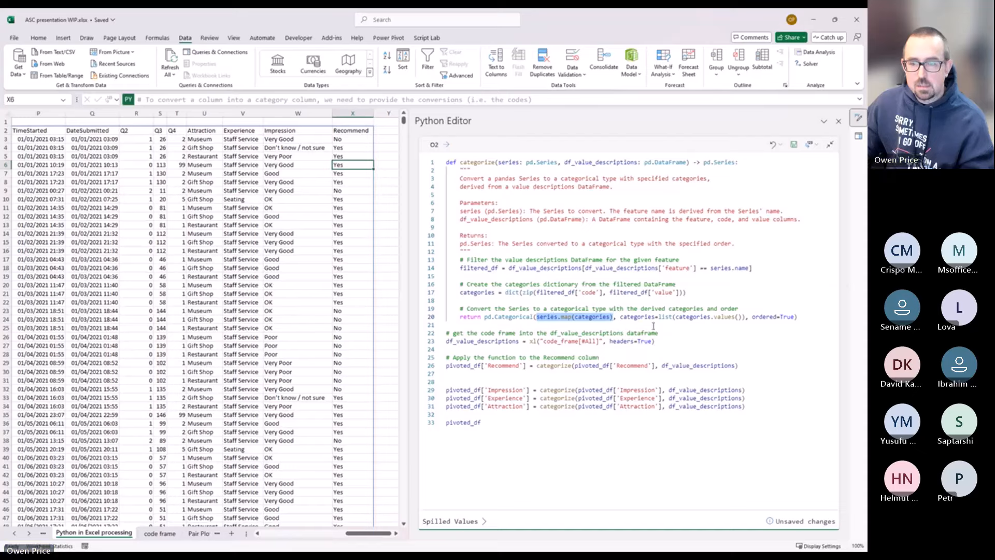
left_click_drag(620, 318, 745, 319)
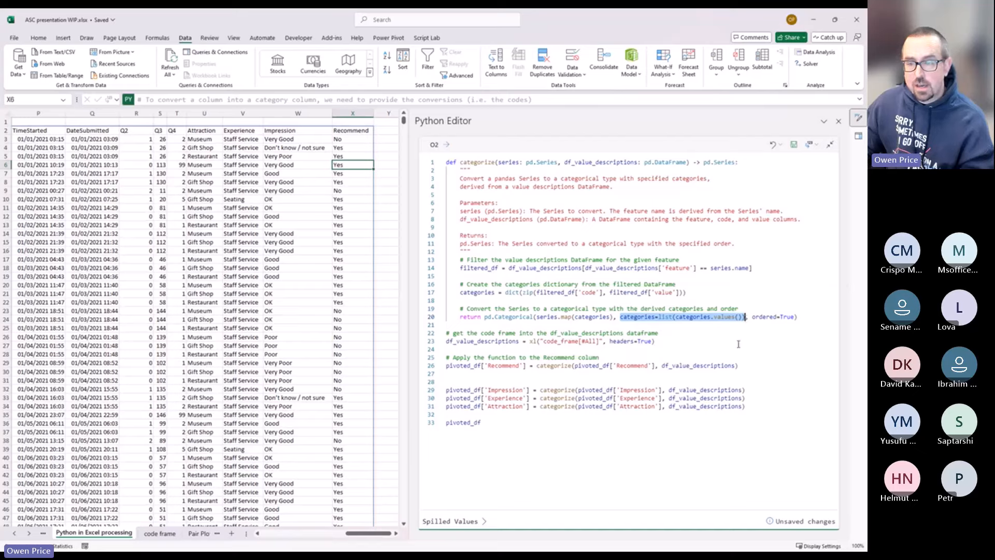
left_click(753, 318)
left_click_drag(753, 317, 796, 320)
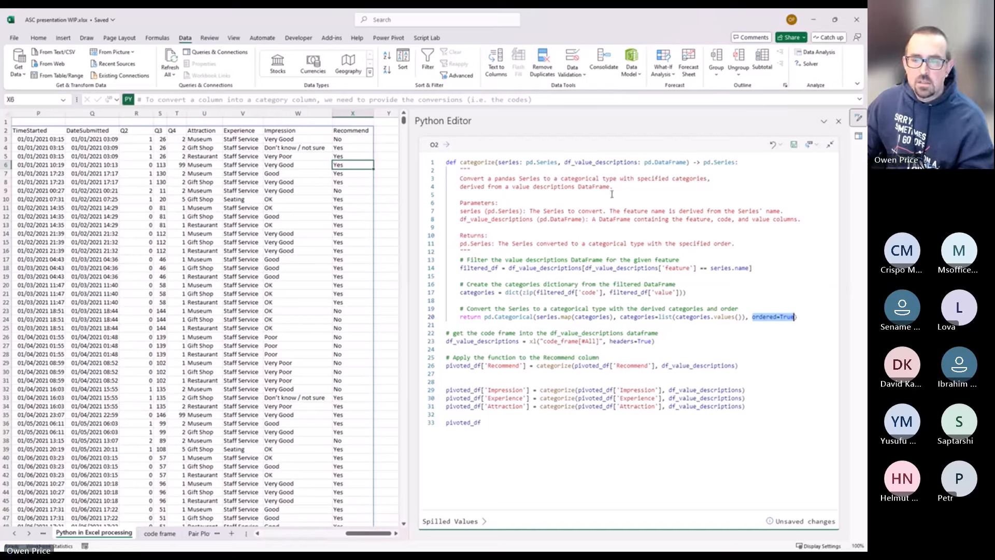
- Commit the O2 code that applies categorize to the Recommend, Impression, Experience and Attraction columns
left_click_drag(746, 367, 429, 366)
left_click(766, 391)
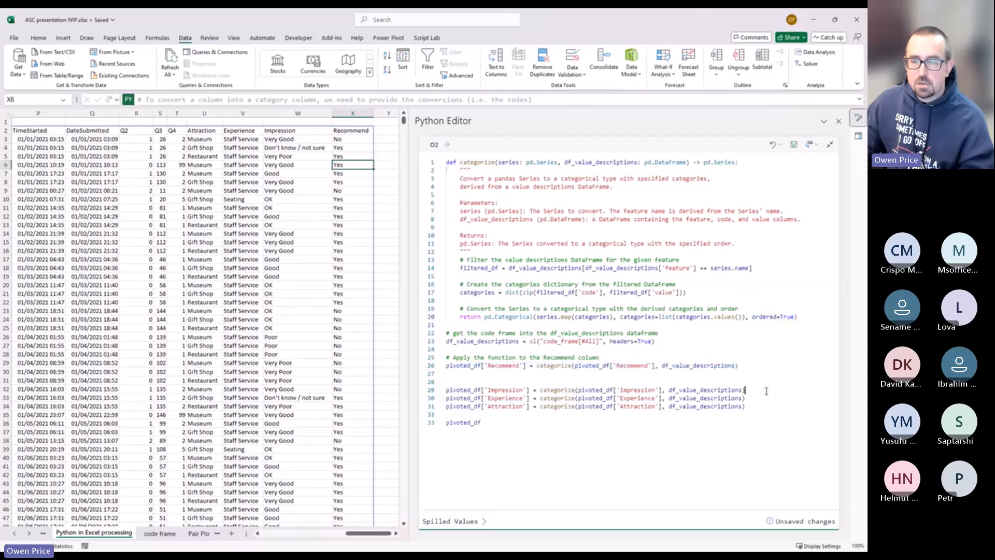
left_click(794, 145)
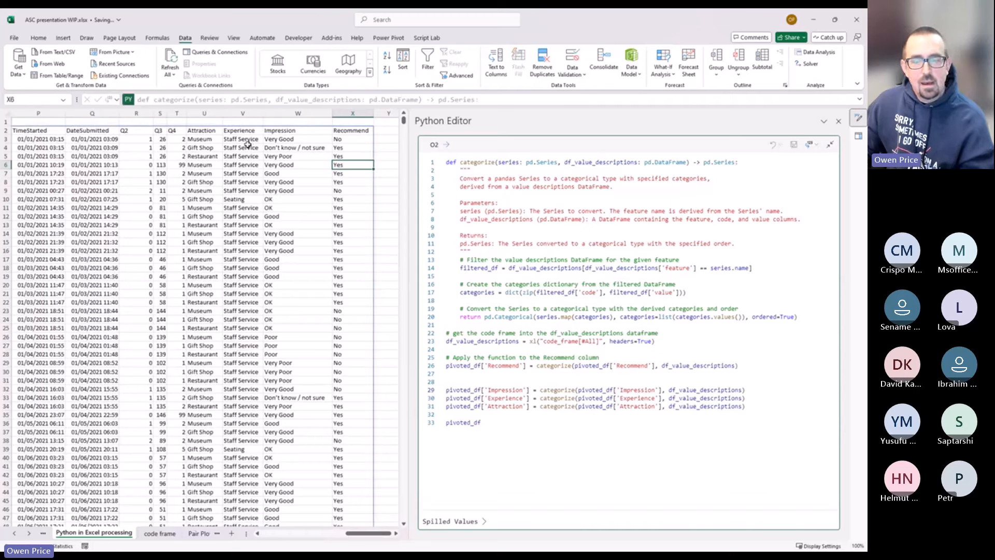
- Check the category labels in row 3 across the Attraction, Experience, Impression and Recommend columns
left_click(212, 139)
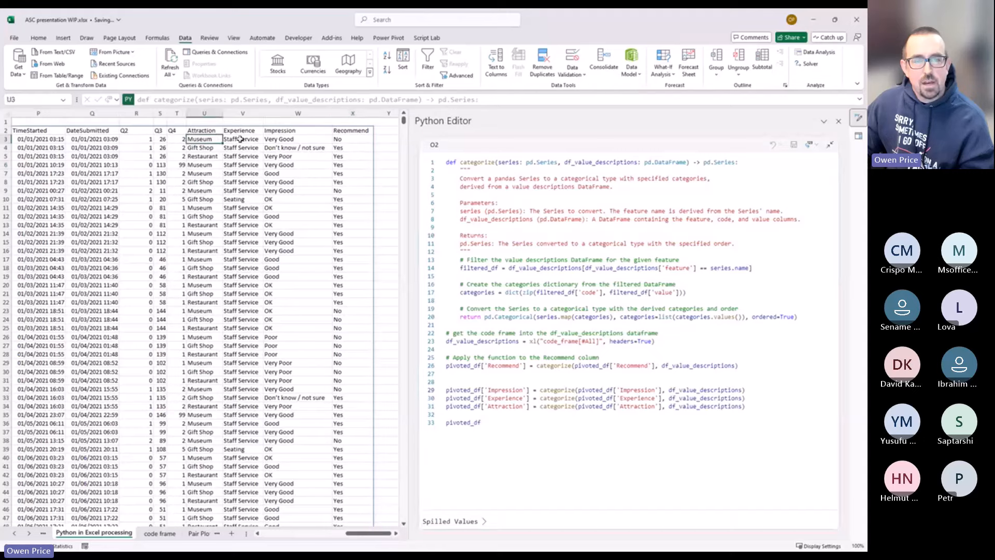
key("Right")
key("Right")
key("Right")
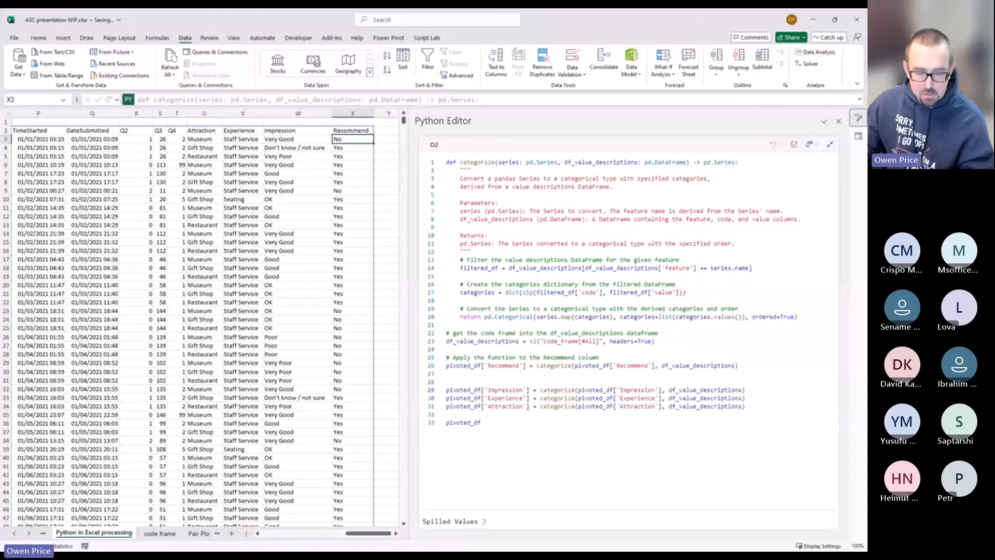
- Examine the df_value_descriptions argument repeated in the four categorize calls for Recommend, Impression, Experience and Attraction
key("alt+Tab")
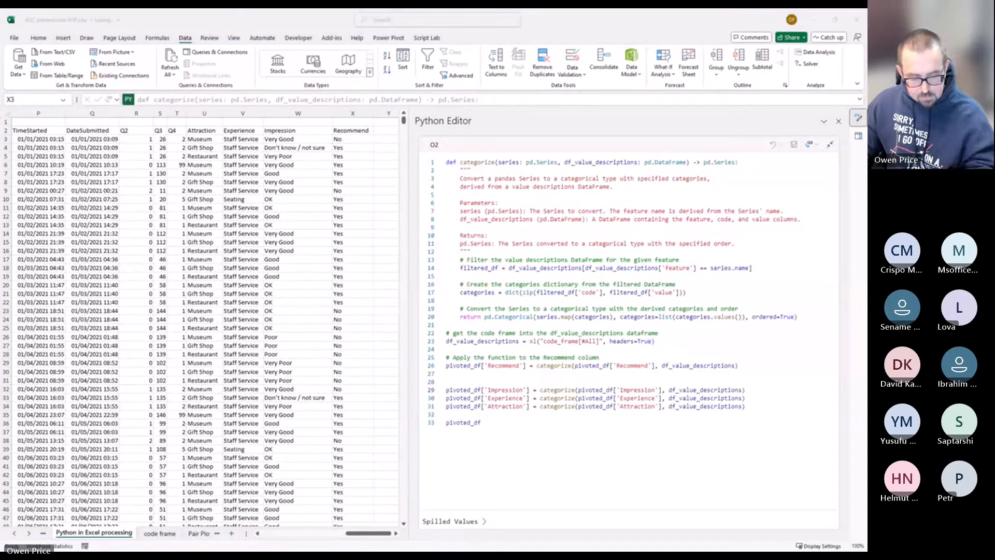
left_click(680, 350)
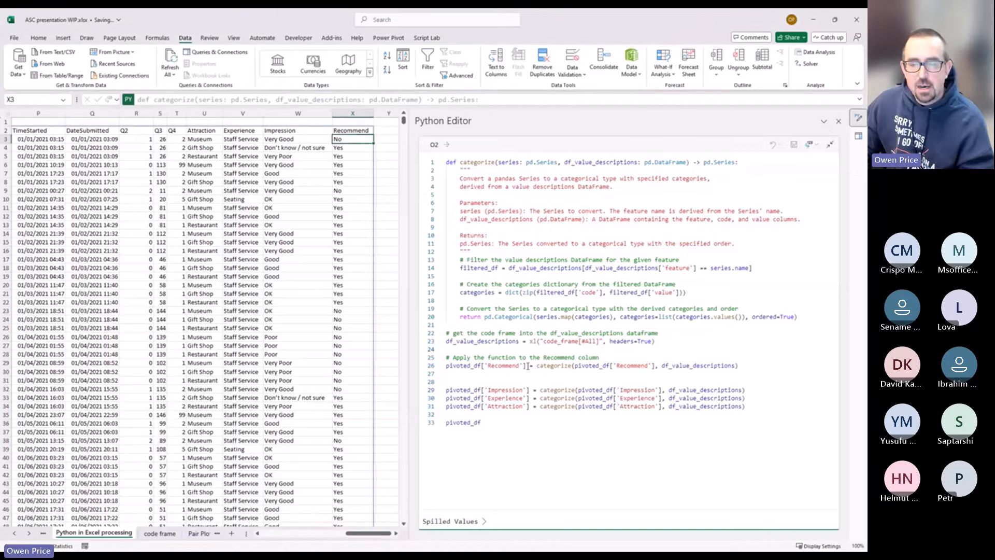
double_click(703, 390)
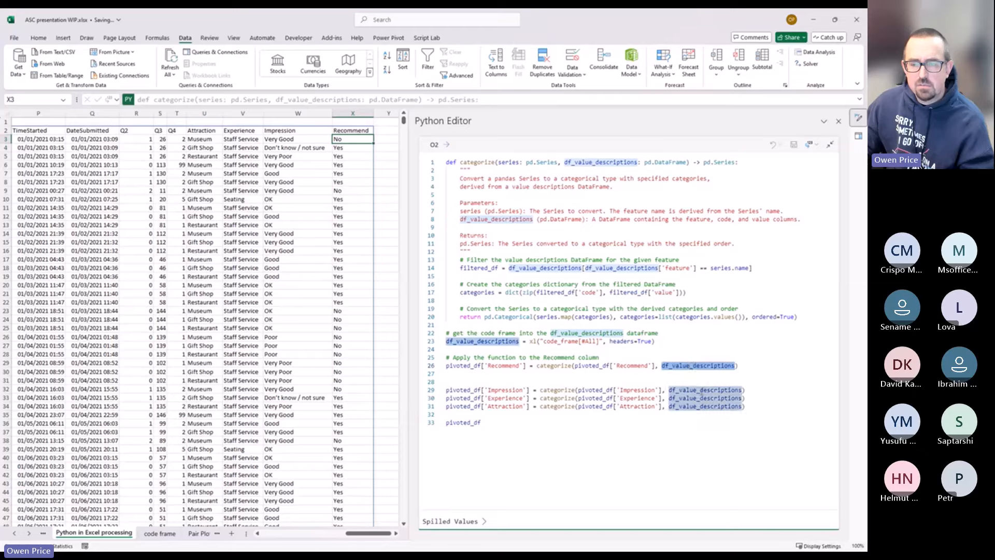
double_click(705, 399)
double_click(707, 407)
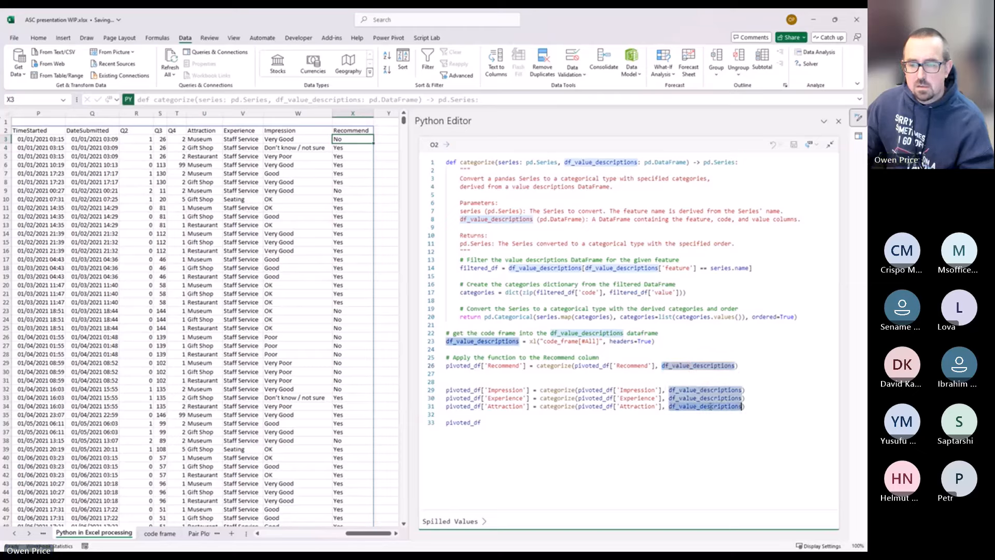
double_click(704, 361)
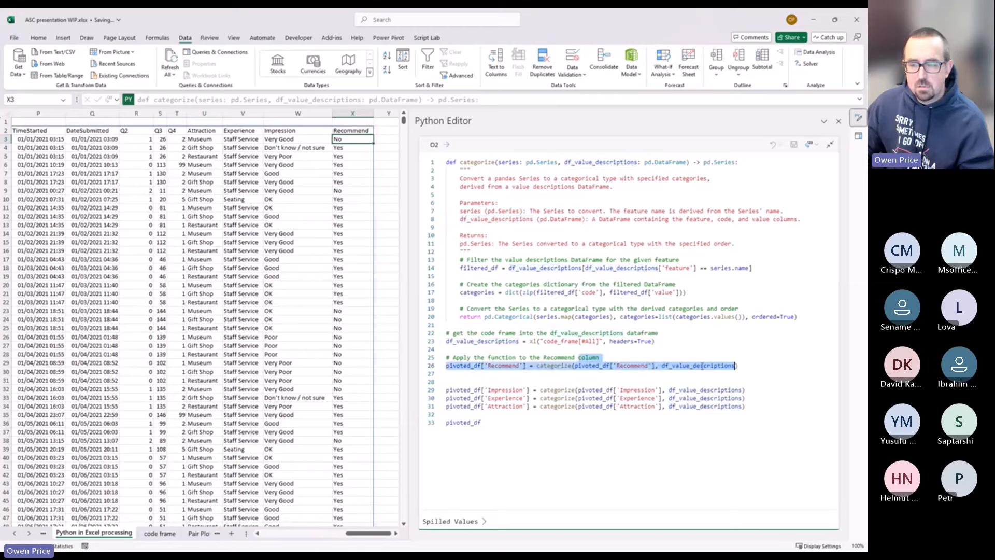
left_click(704, 360)
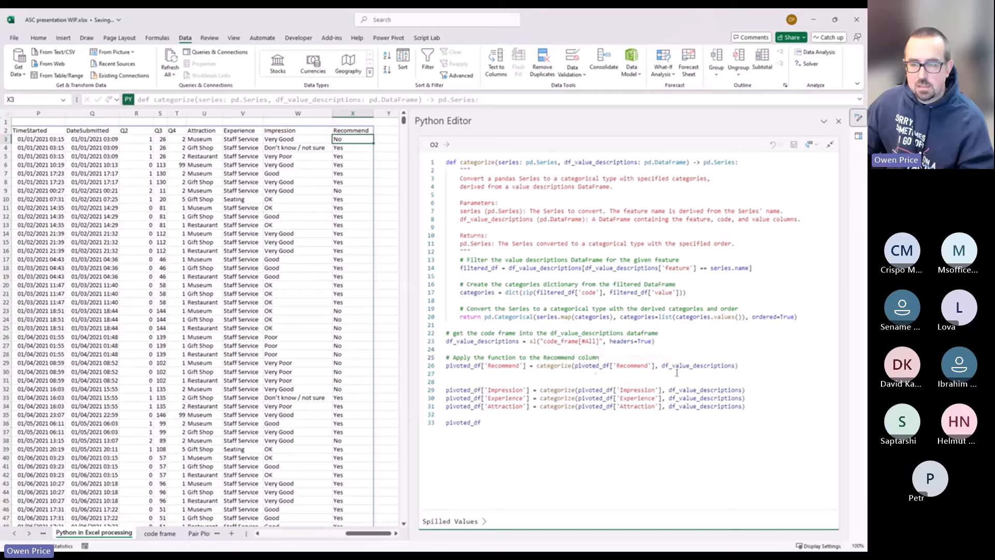
double_click(687, 365)
double_click(699, 390)
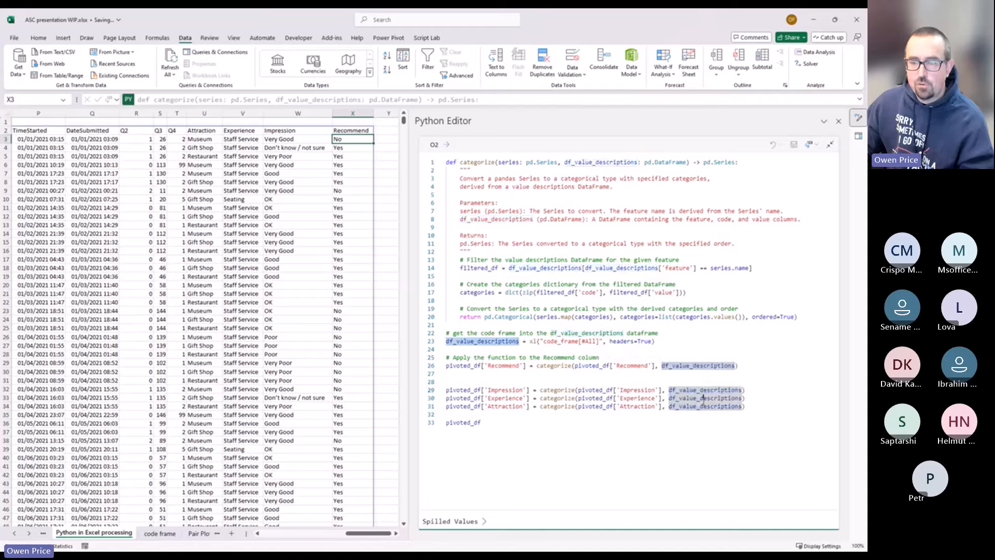
double_click(702, 399)
double_click(705, 407)
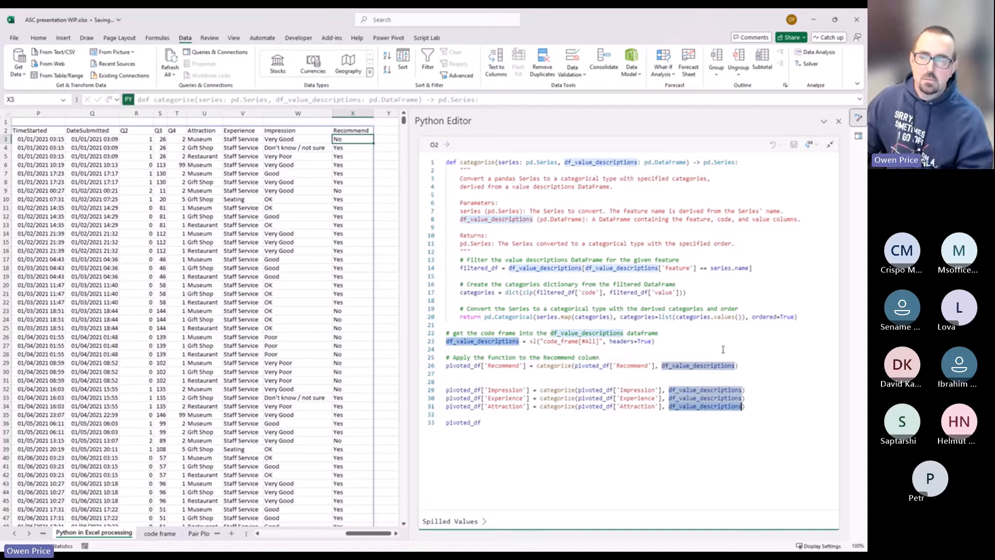
- Replace all the O2 code with the copied get_categorizer_using version and fold the function's docstring
left_click(689, 340)
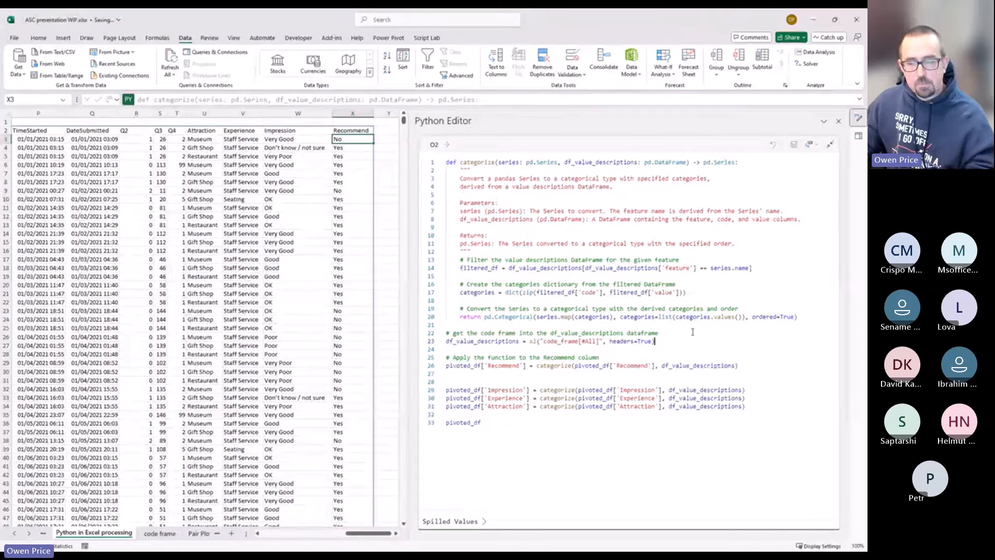
key("ctrl+a")
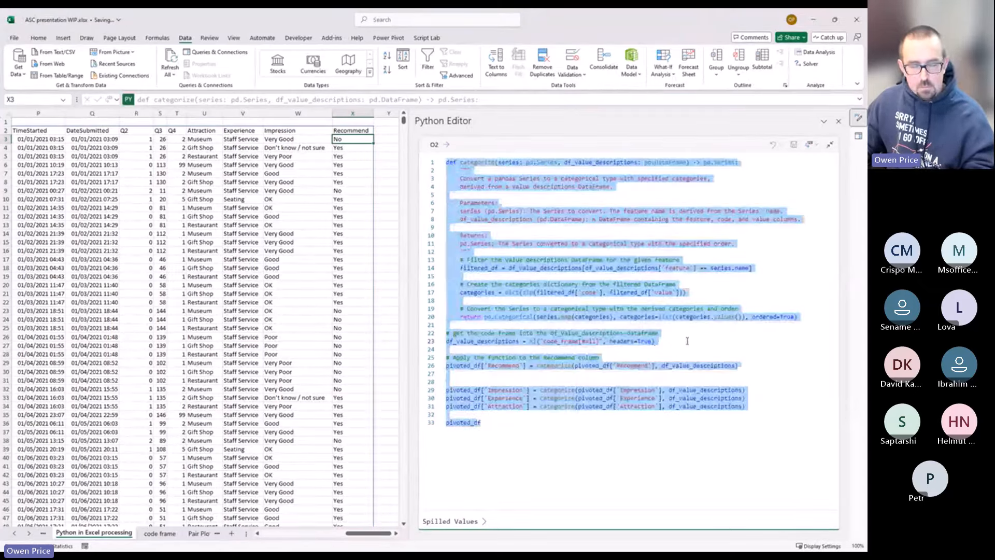
key("ctrl+v")
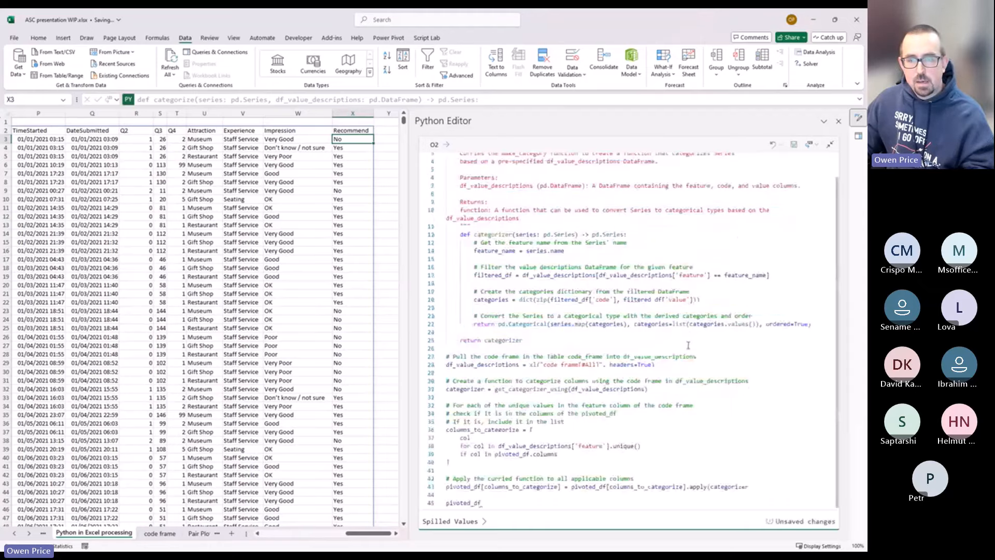
scroll(674, 337, "up", 1)
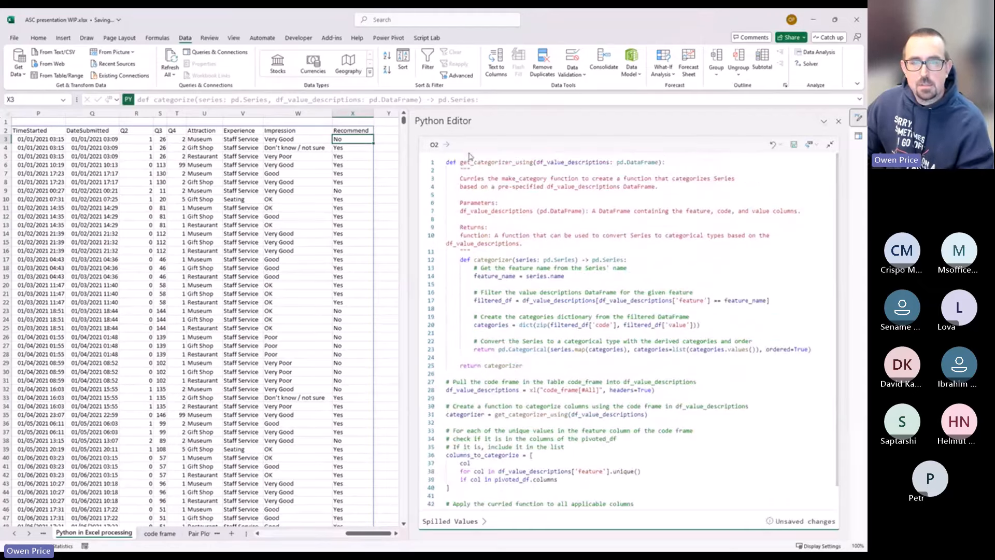
left_click(441, 171)
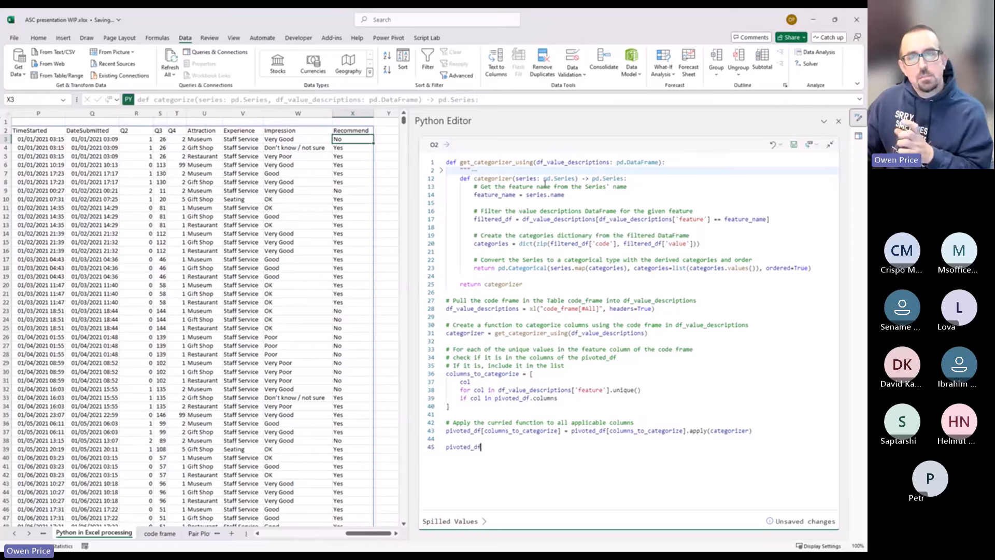
- Examine get_categorizer_using and its df_value_descriptions parameter, comparing it with the table on the code frame sheet
double_click(482, 162)
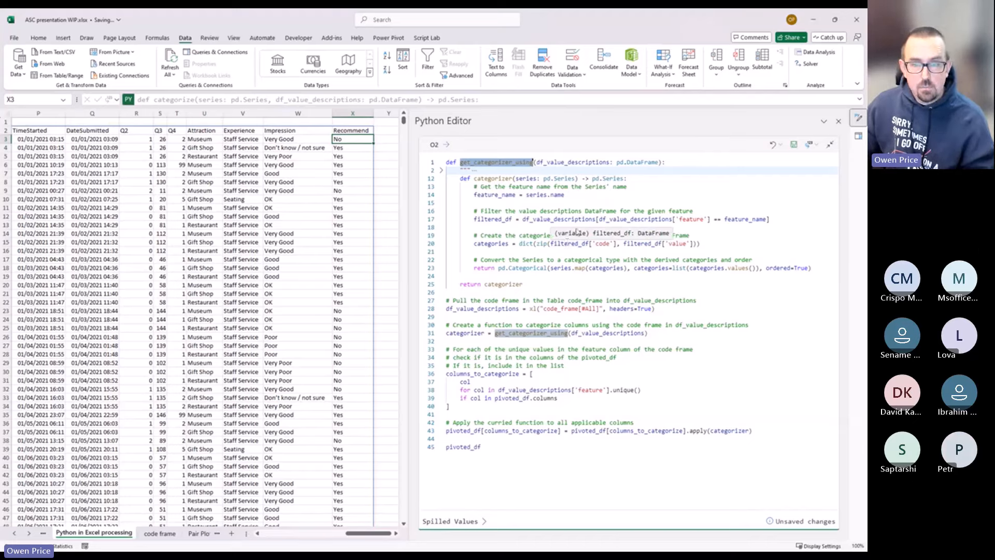
left_click_drag(536, 162, 662, 162)
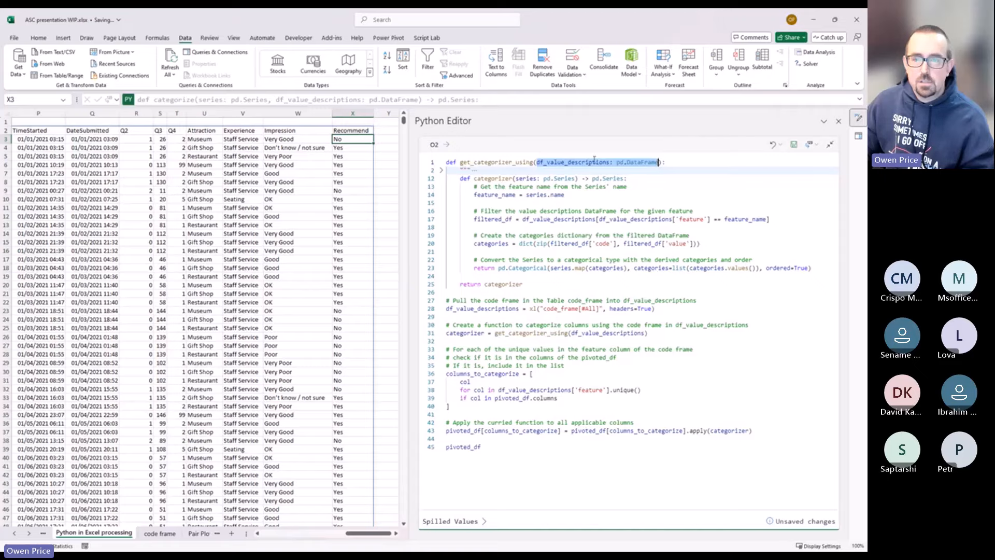
left_click(161, 534)
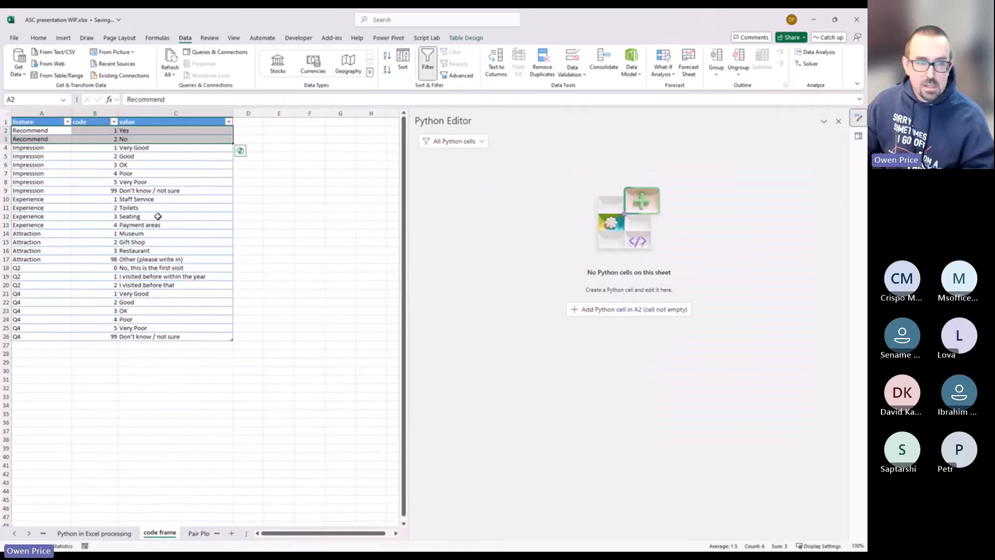
left_click(114, 534)
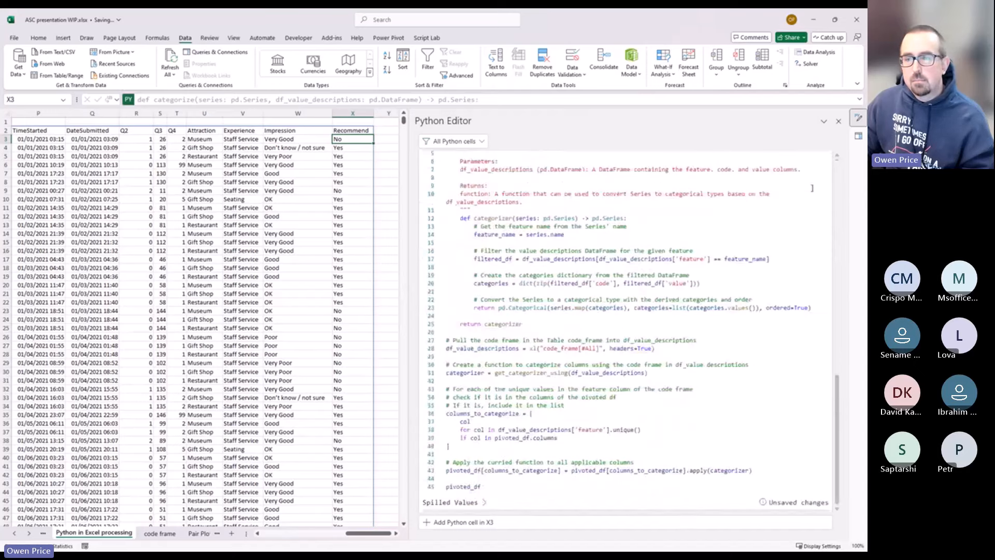
- Reopen the expanded O2 code with the docstring folded and examine the nested categorizer function and its series parameter
scroll(812, 188, "up", 2)
left_click(821, 195)
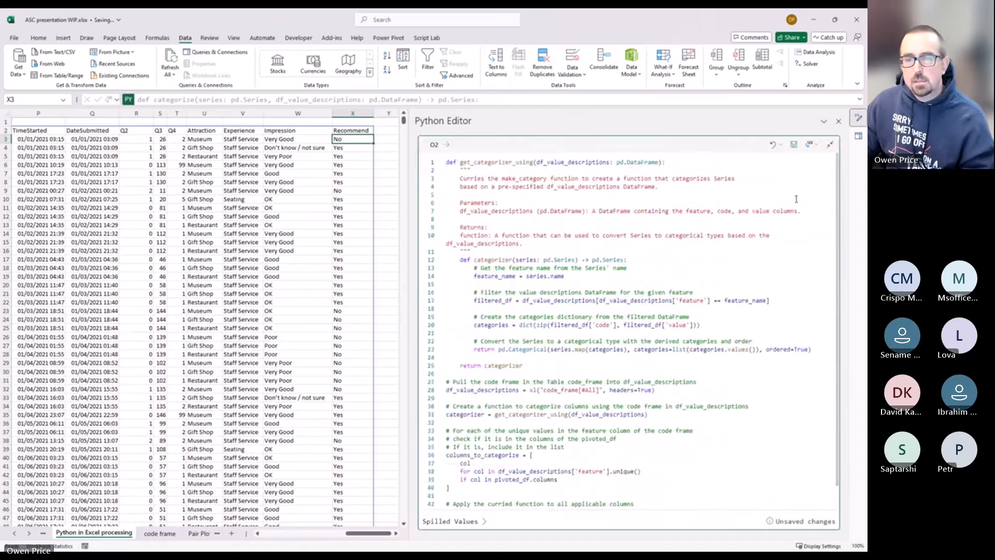
left_click(441, 171)
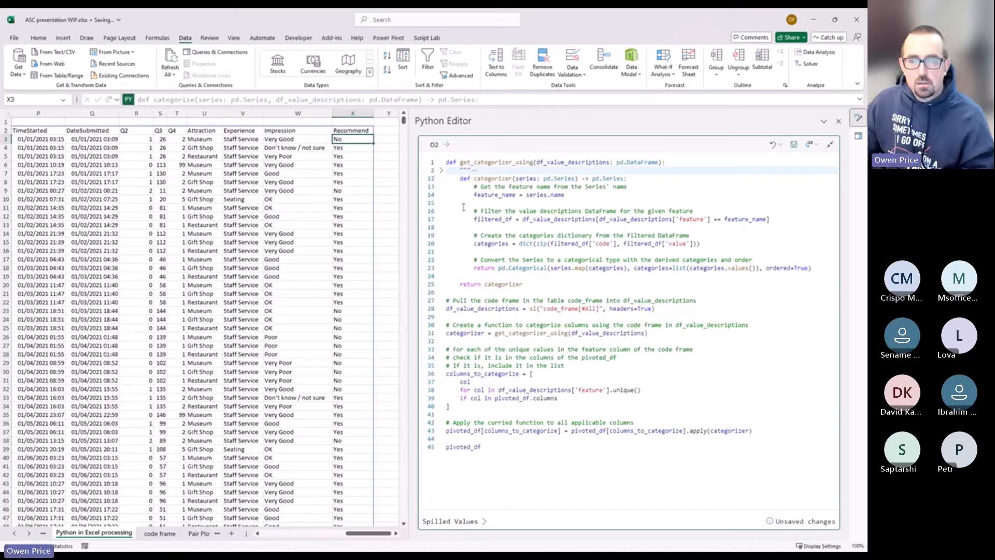
left_click_drag(523, 284, 420, 181)
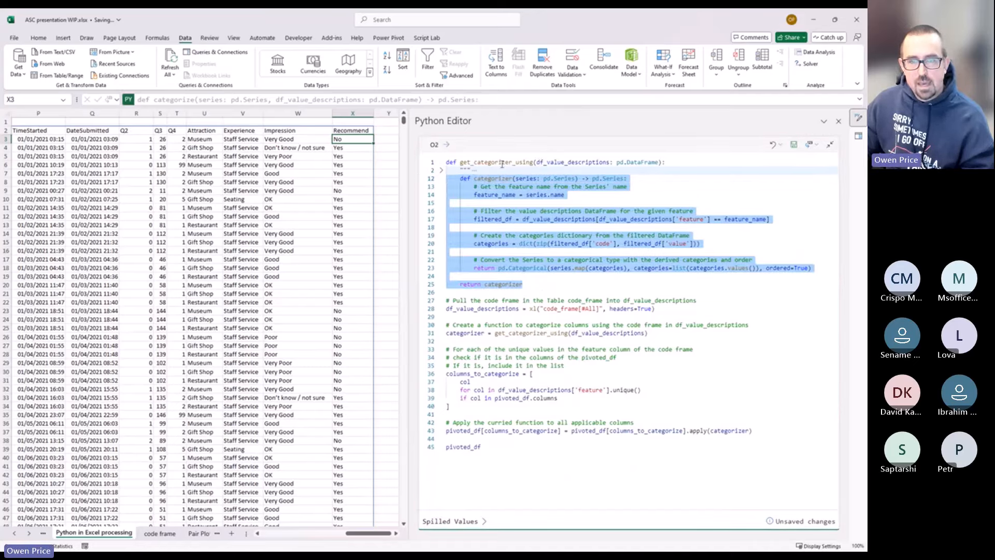
mouse_move(507, 164)
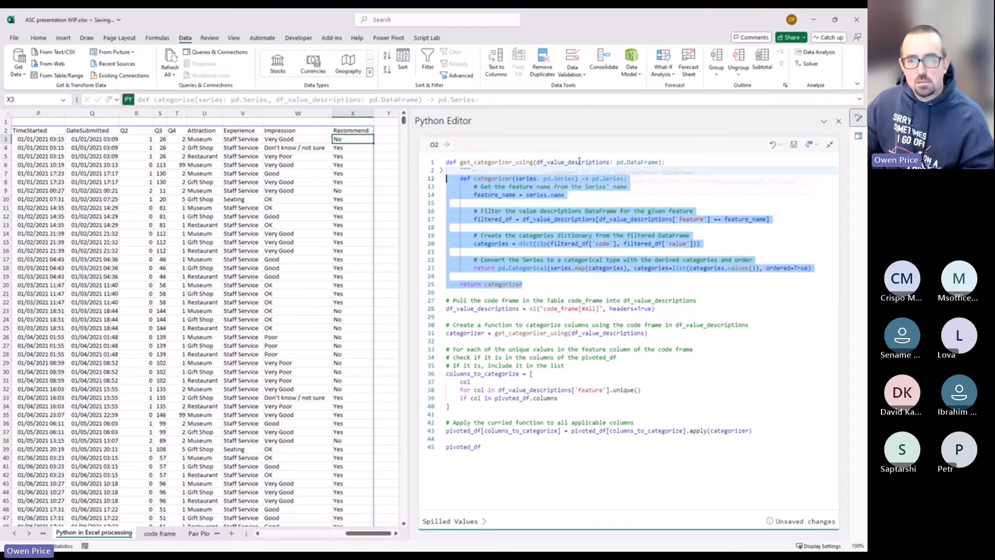
mouse_move(579, 161)
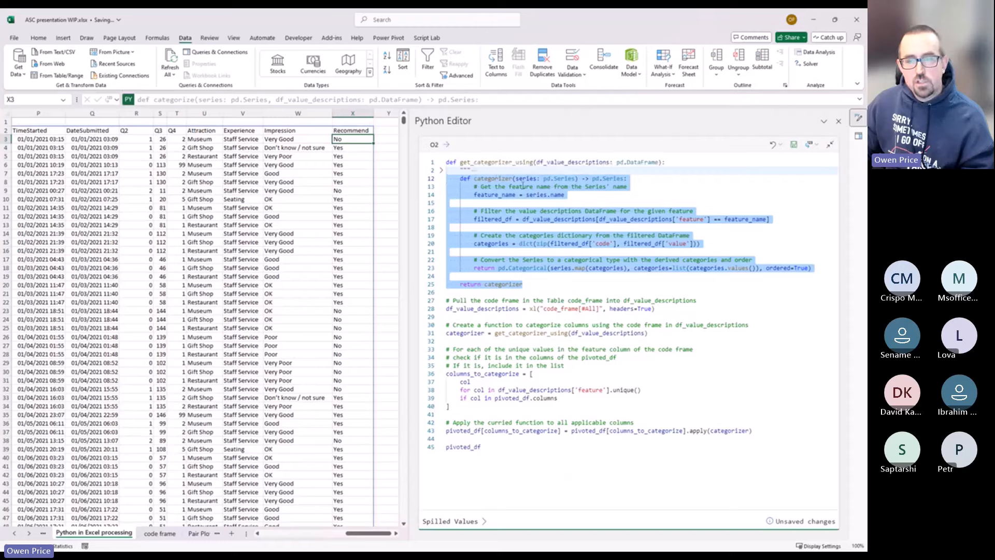
mouse_move(526, 177)
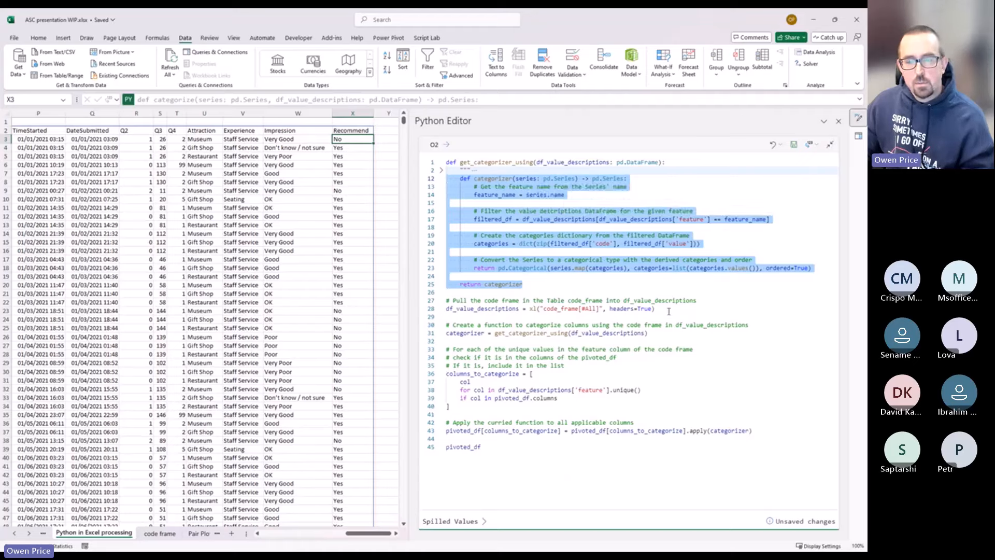
- Examine the line in the new O2 code that loads code_frame[#All] with headers into df_value_descriptions
left_click_drag(655, 308, 440, 313)
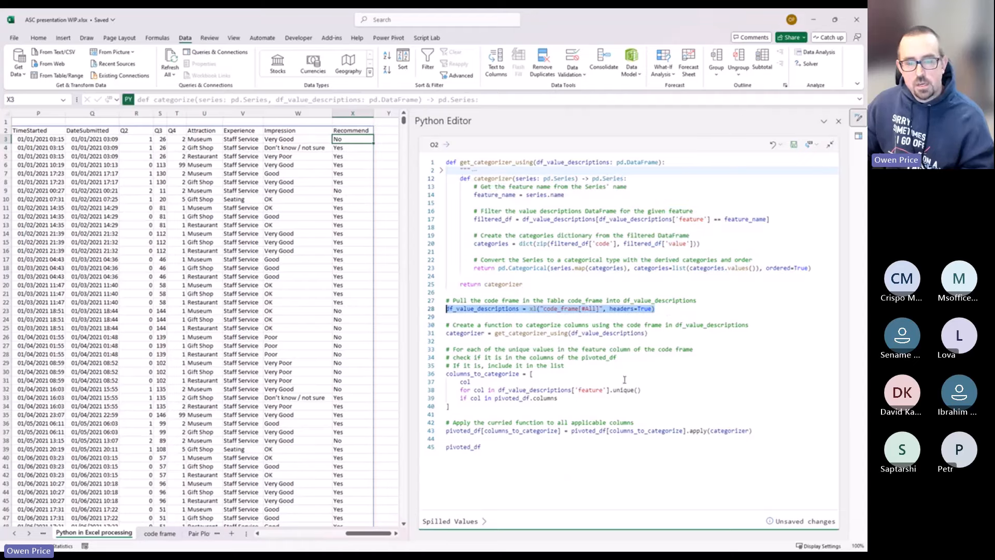
scroll(646, 332, "up", 1)
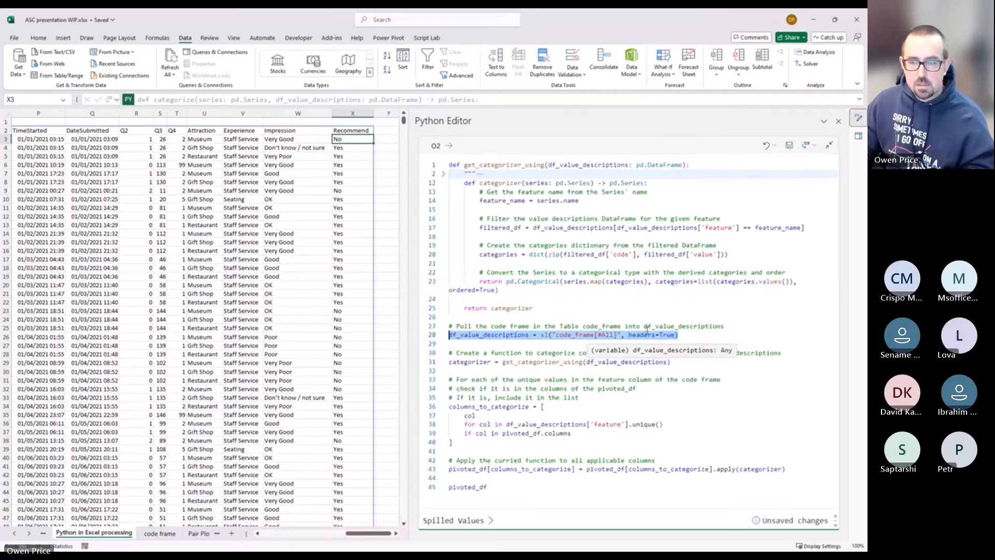
scroll(647, 329, "up", 3)
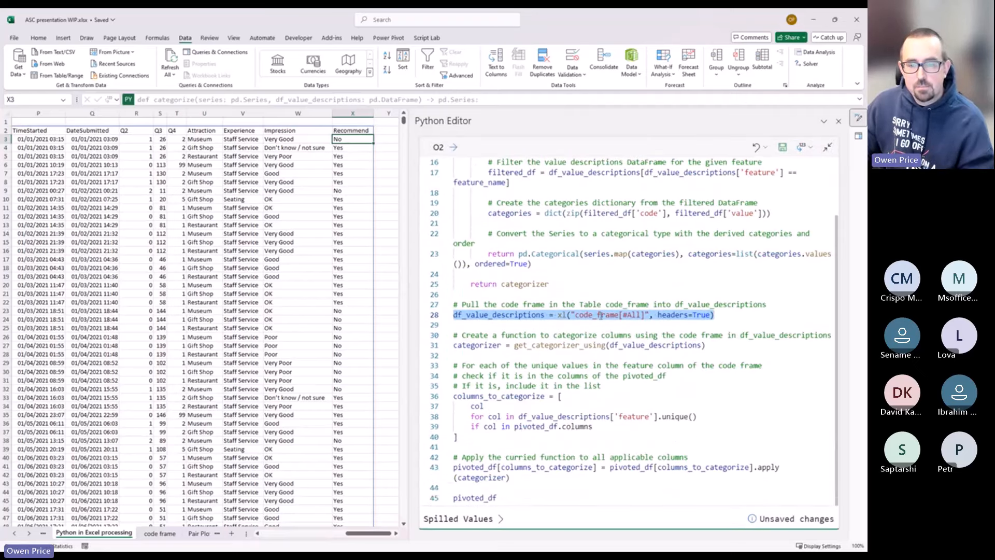
- Examine the line that creates categorizer with get_categorizer_using(df_value_descriptions), tracing it to the nested categorizer function in O2
left_click_drag(709, 346, 453, 346)
double_click(478, 346)
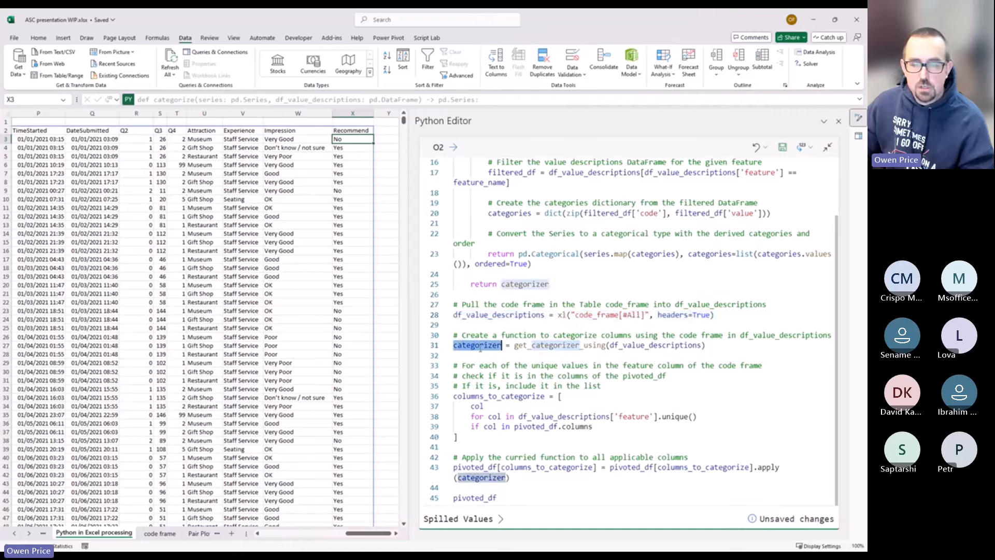
double_click(568, 346)
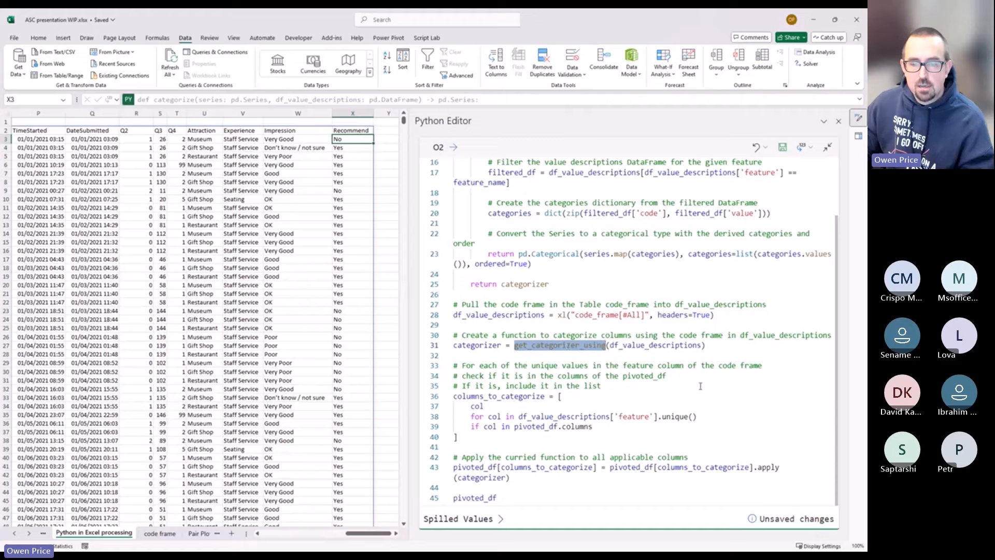
scroll(700, 386, "up", 2)
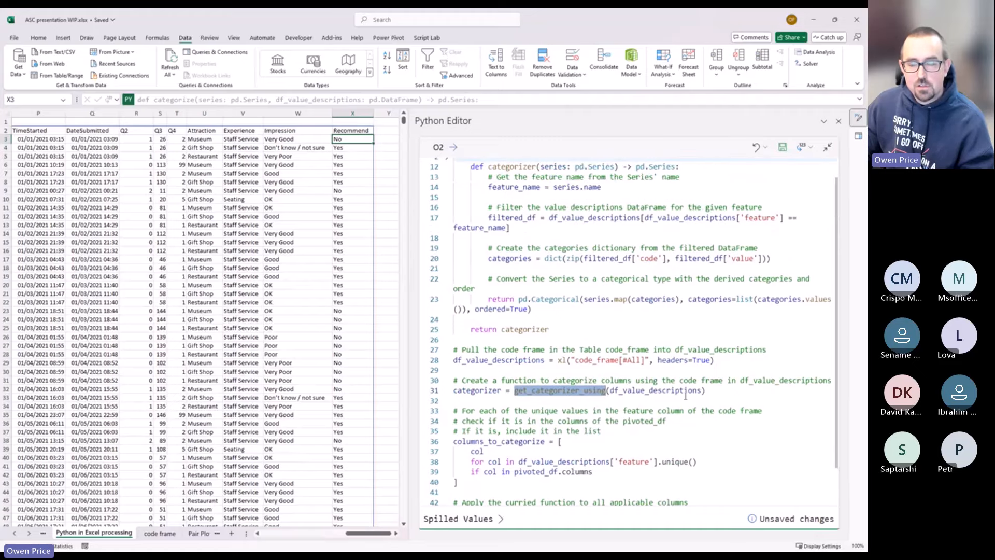
double_click(654, 392)
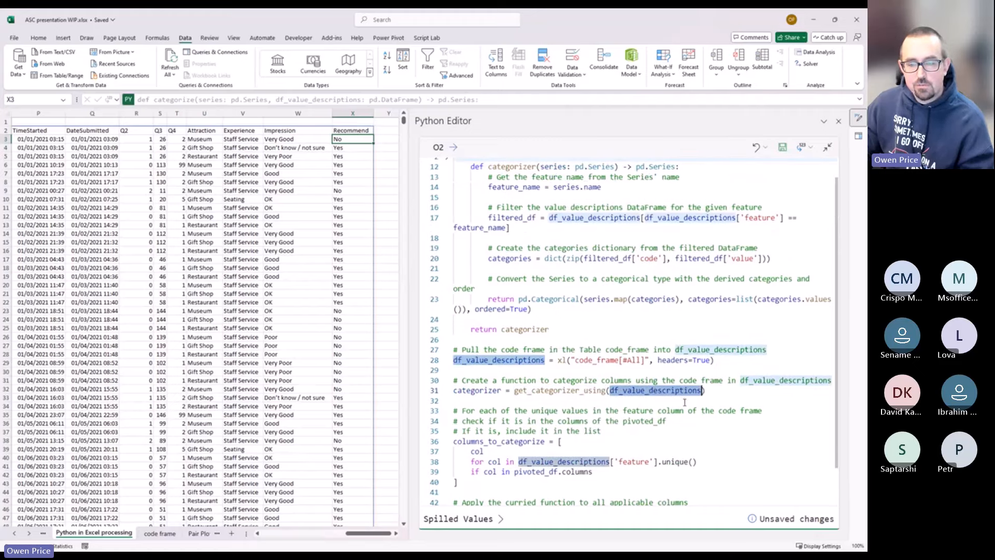
scroll(587, 290, "up", 1)
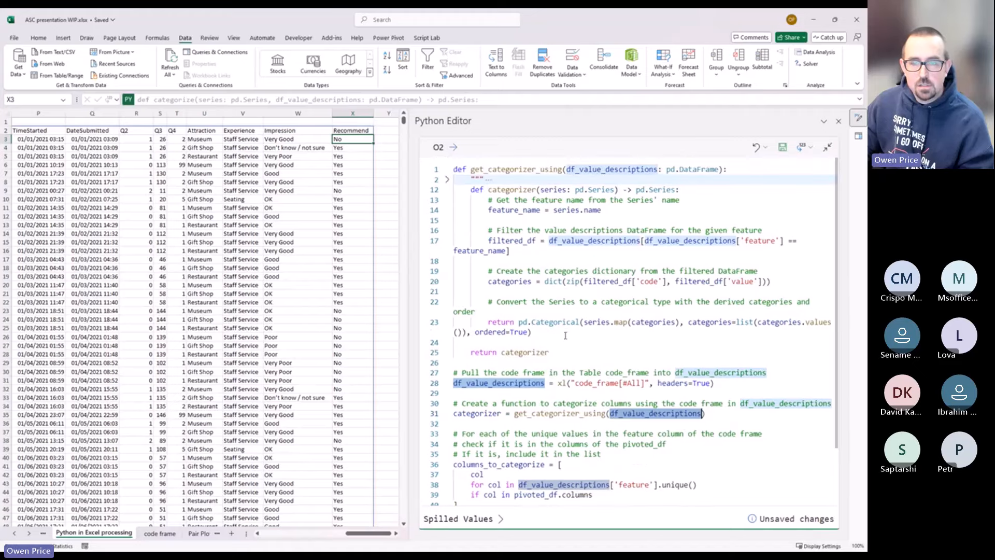
left_click_drag(553, 352, 429, 196)
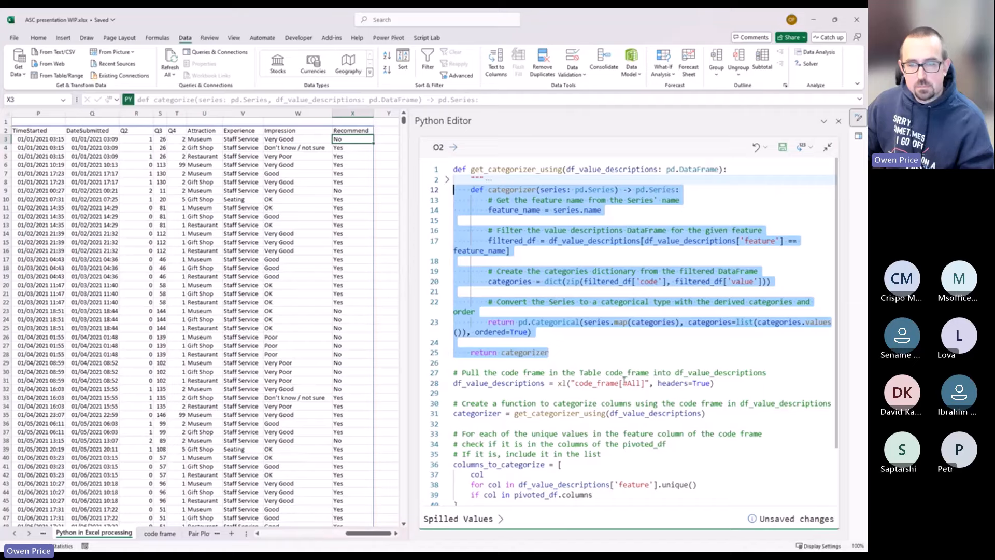
scroll(484, 358, "down", 2)
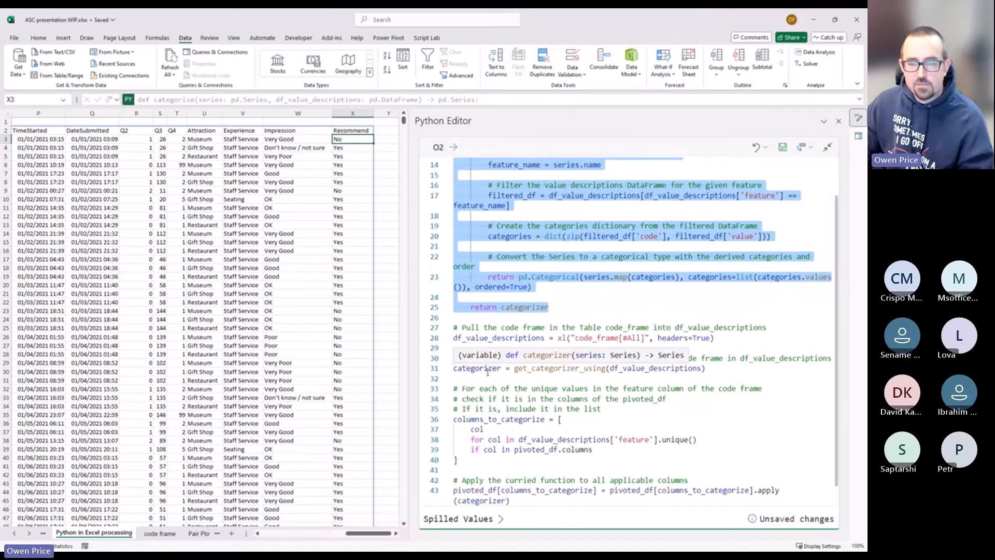
scroll(540, 240, "up", 2)
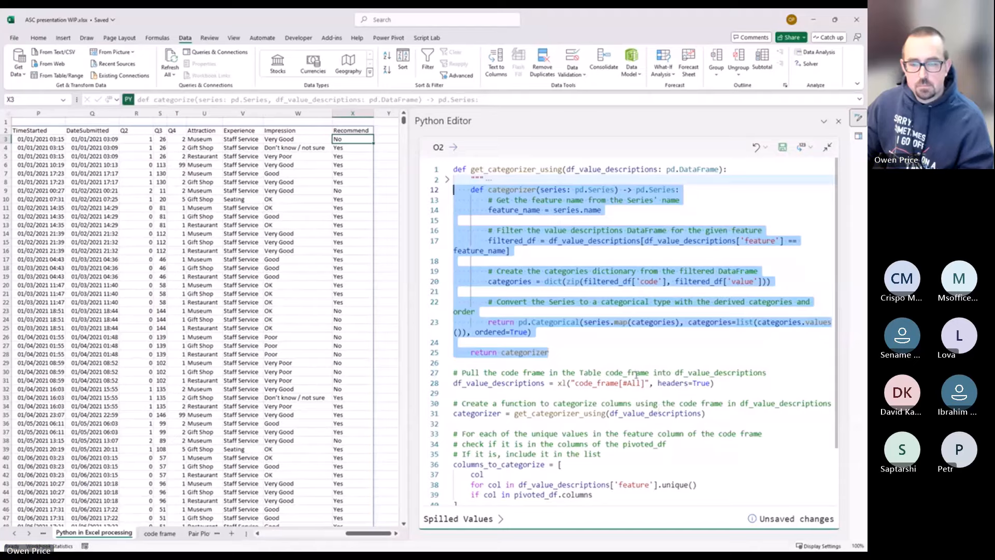
scroll(588, 327, "down", 1)
scroll(587, 327, "down", 2)
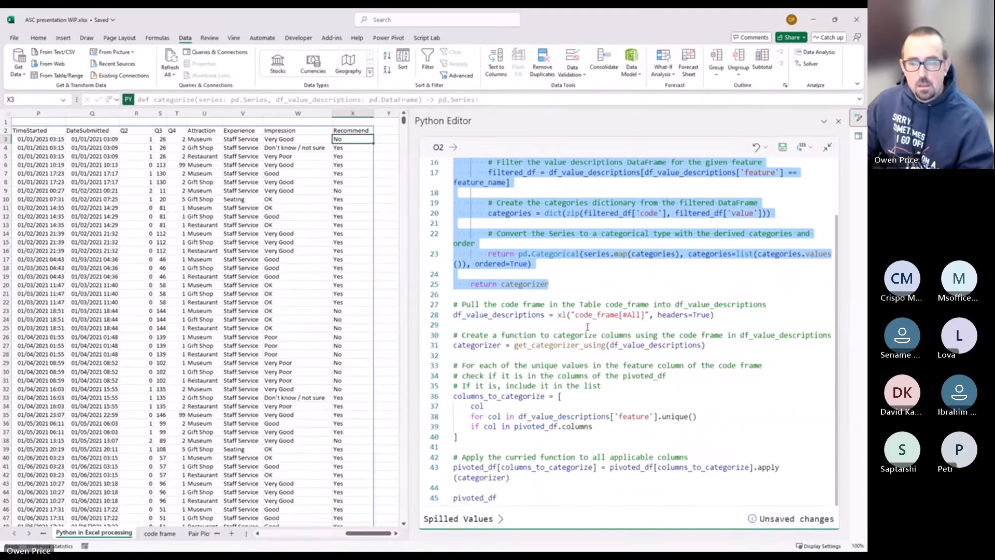
- Examine the columns_to_categorize list in O2 and compare it with the feature column on the code frame sheet
left_click(518, 443)
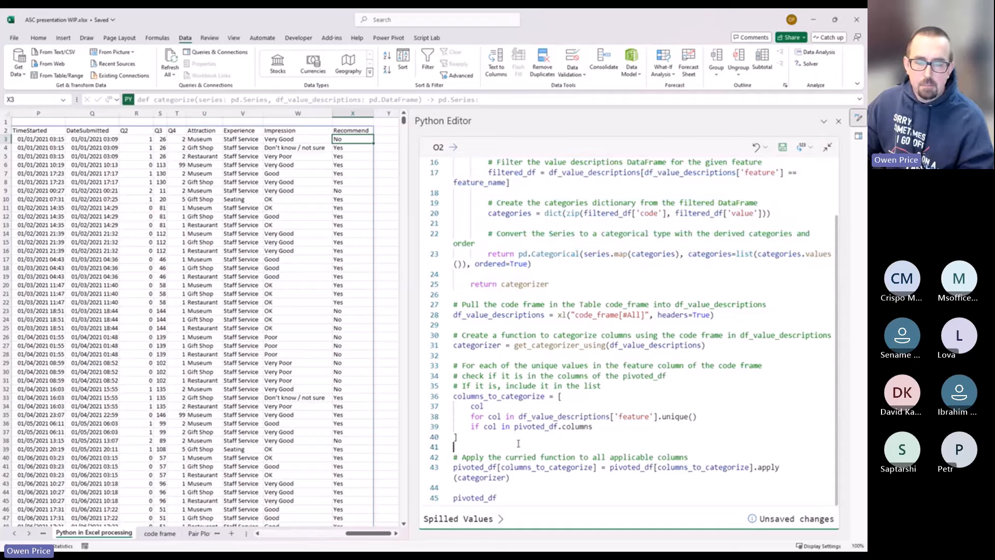
left_click_drag(518, 444, 454, 396)
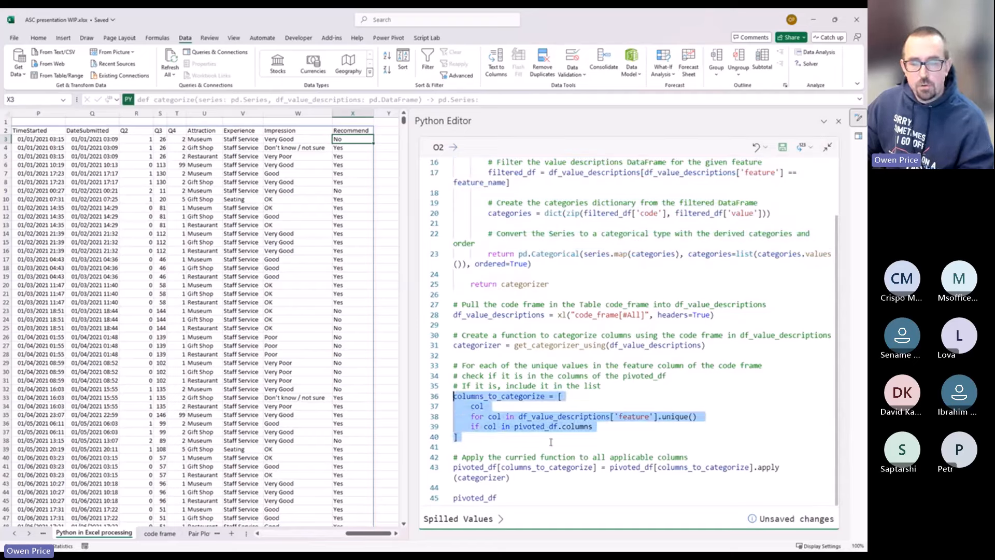
left_click(159, 532)
left_click_drag(41, 131, 46, 338)
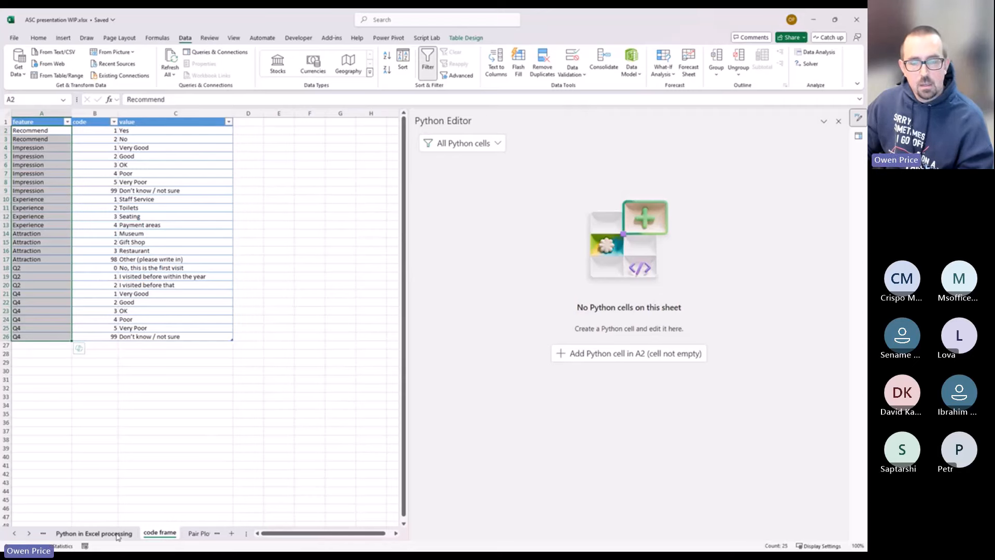
left_click(94, 533)
- Examine the parts of the columns_to_categorize comprehension: col, the unique feature values, and the pivoted_df.columns condition
scroll(619, 423, "down", 5)
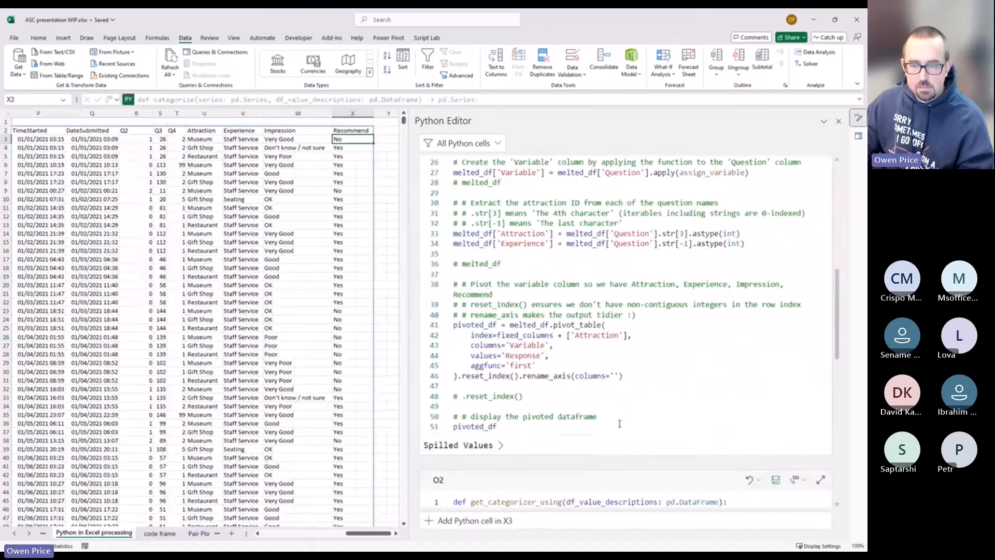
scroll(620, 423, "down", 10)
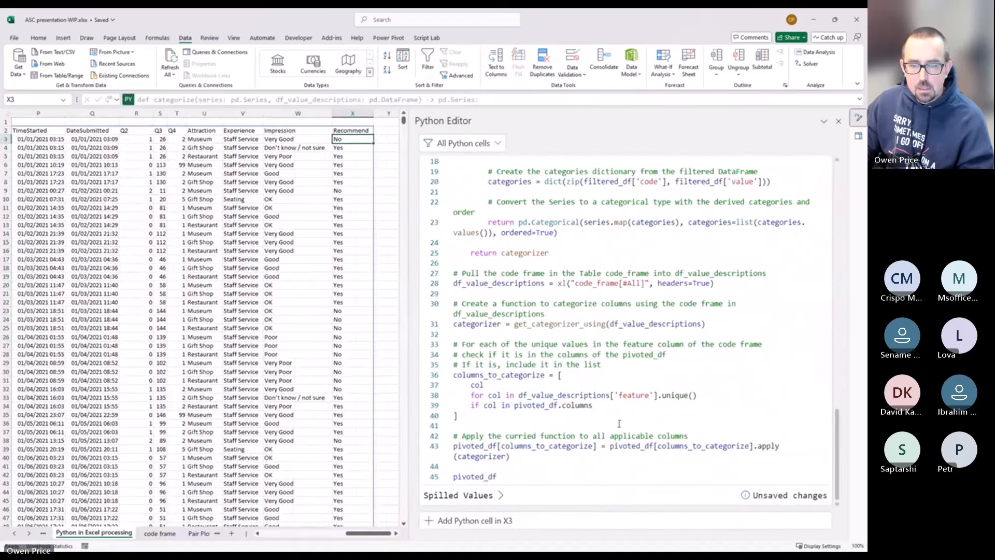
mouse_move(458, 416)
left_mouse_down()
mouse_move(472, 386)
mouse_move(558, 375)
mouse_move(455, 424)
mouse_move(440, 399)
mouse_move(454, 416)
mouse_move(447, 420)
left_mouse_up()
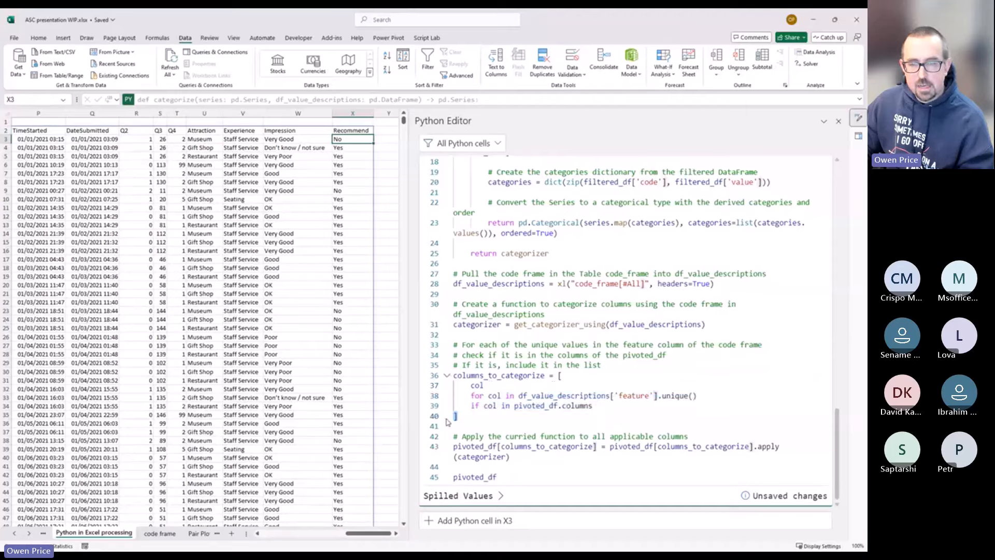
double_click(477, 386)
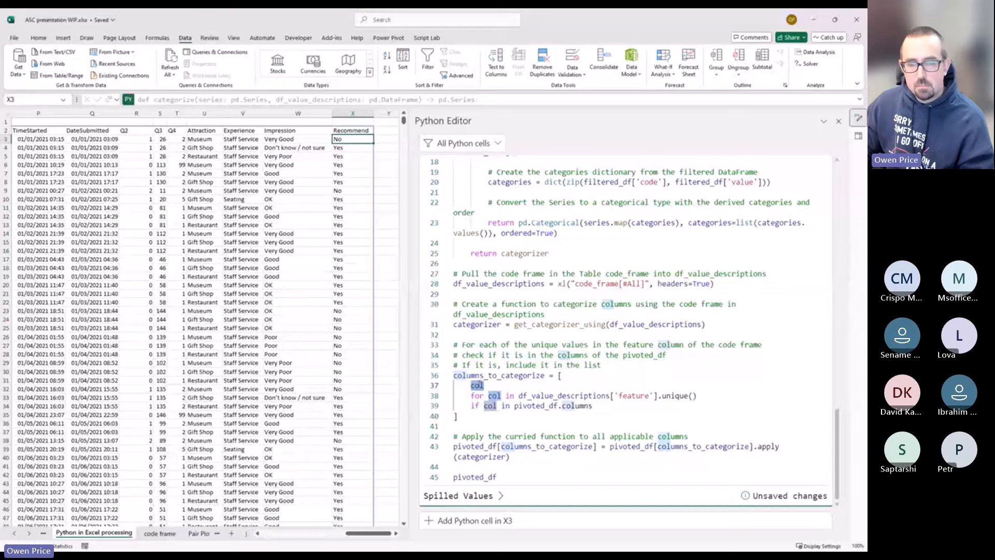
left_click(514, 395)
left_click_drag(514, 395, 702, 395)
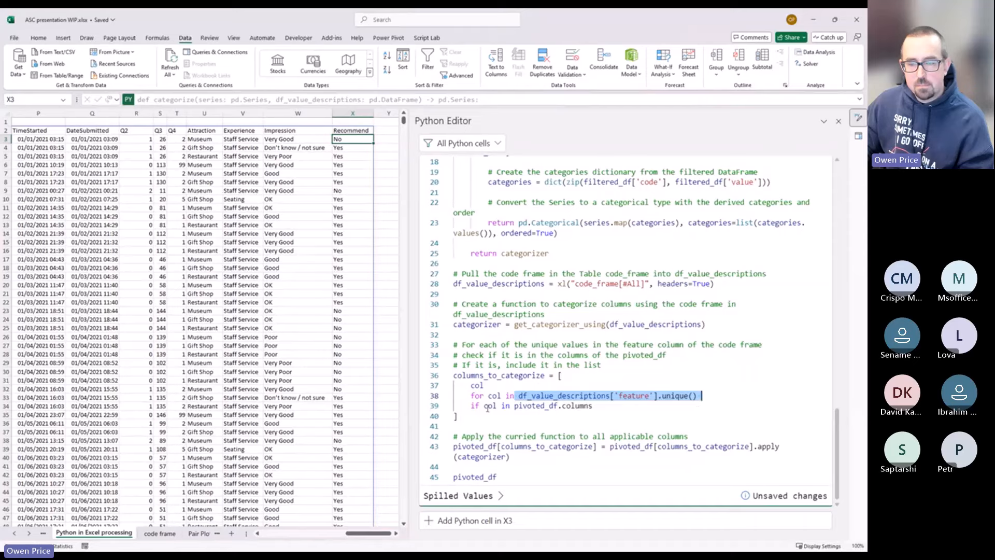
left_click_drag(471, 405, 595, 407)
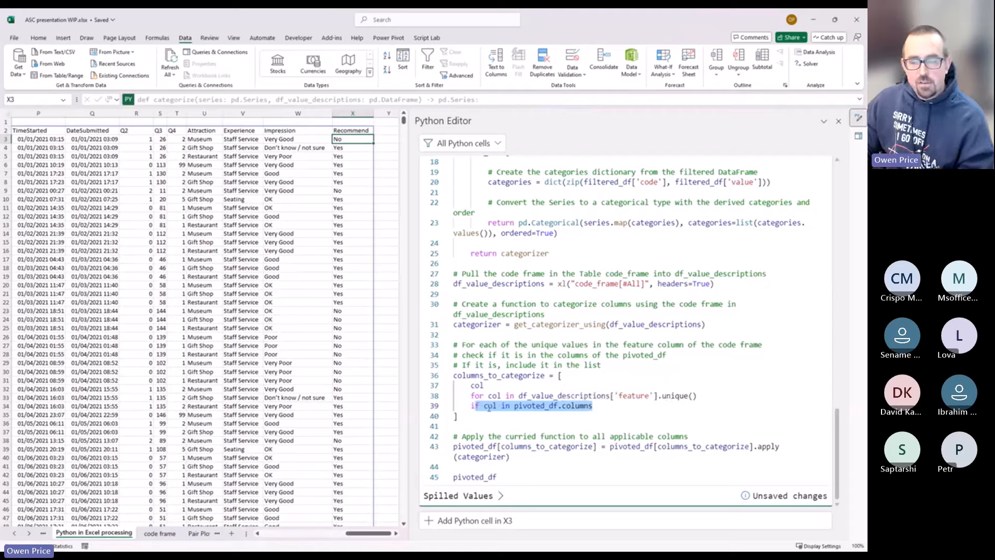
left_click(470, 406)
key("shift+End")
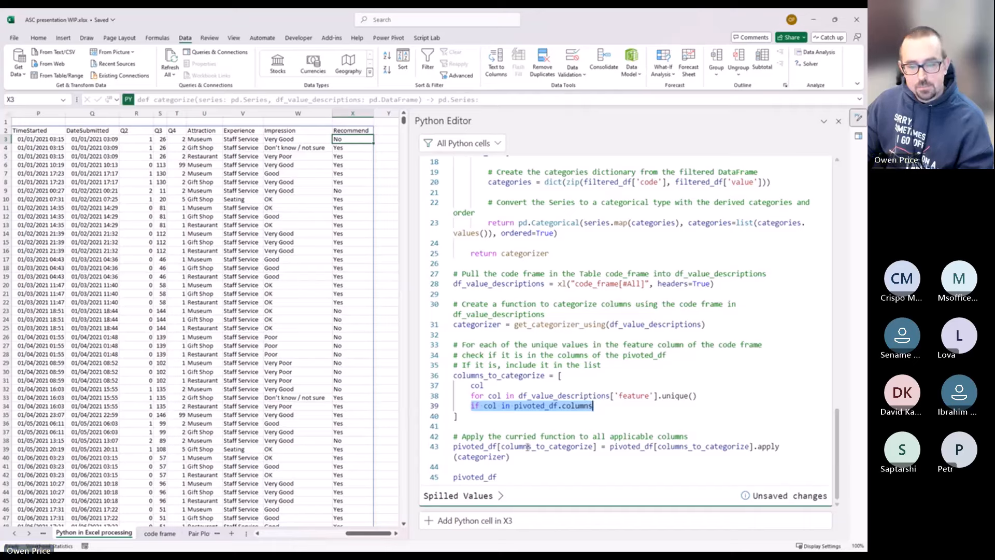
left_click_drag(487, 421, 450, 375)
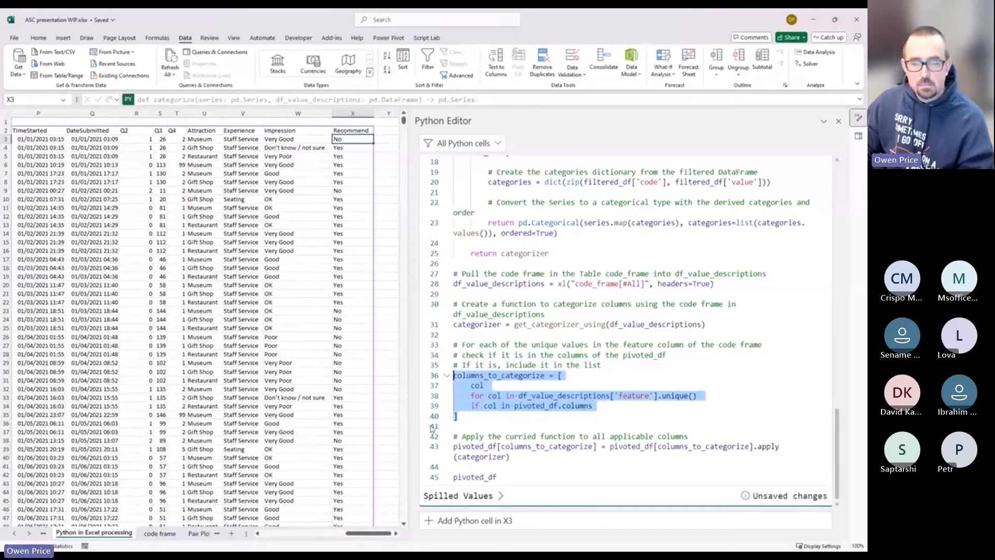
- Examine the O2 line that applies categorizer to pivoted_df[columns_to_categorize] and assigns the result back to the same columns
left_click(656, 446)
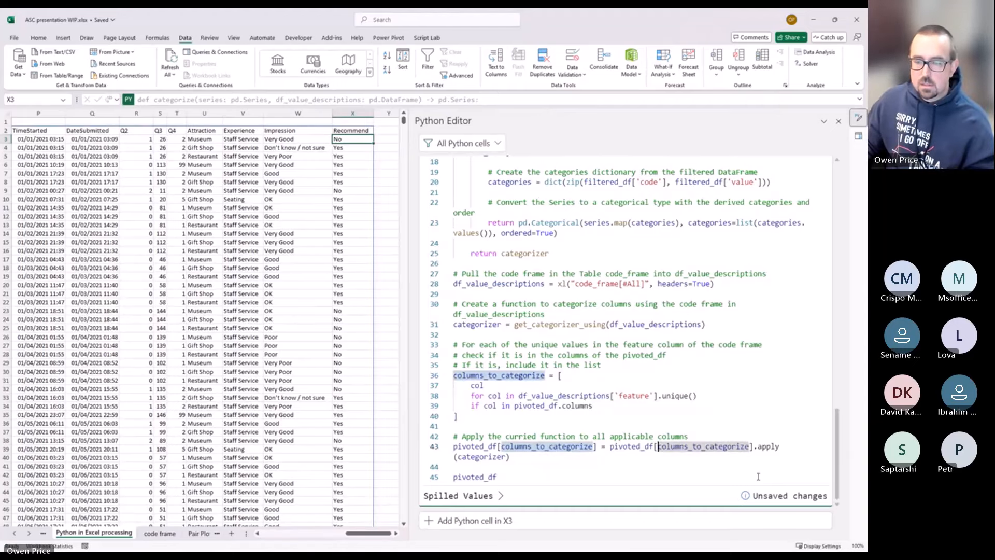
scroll(758, 476, "down", 2)
scroll(756, 474, "up", 3)
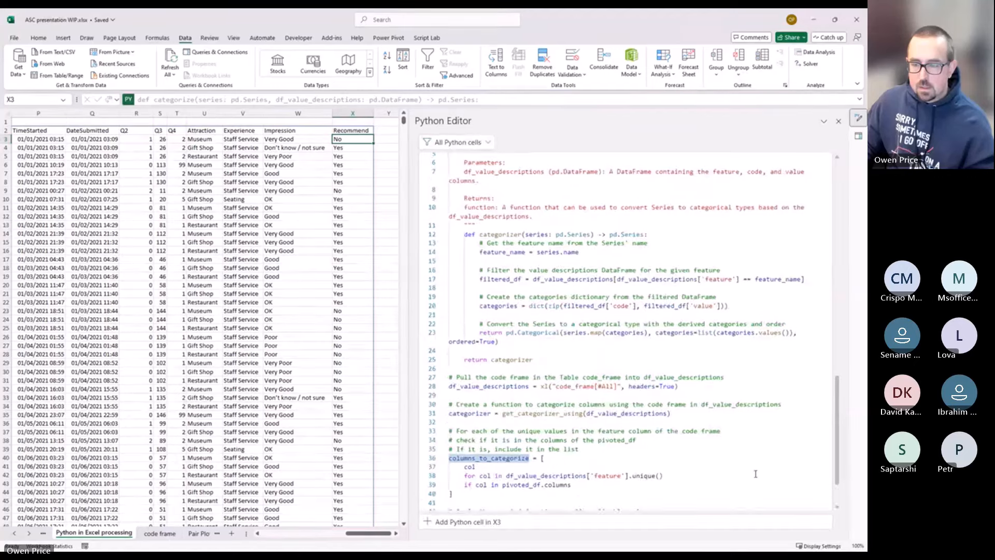
left_click(789, 465)
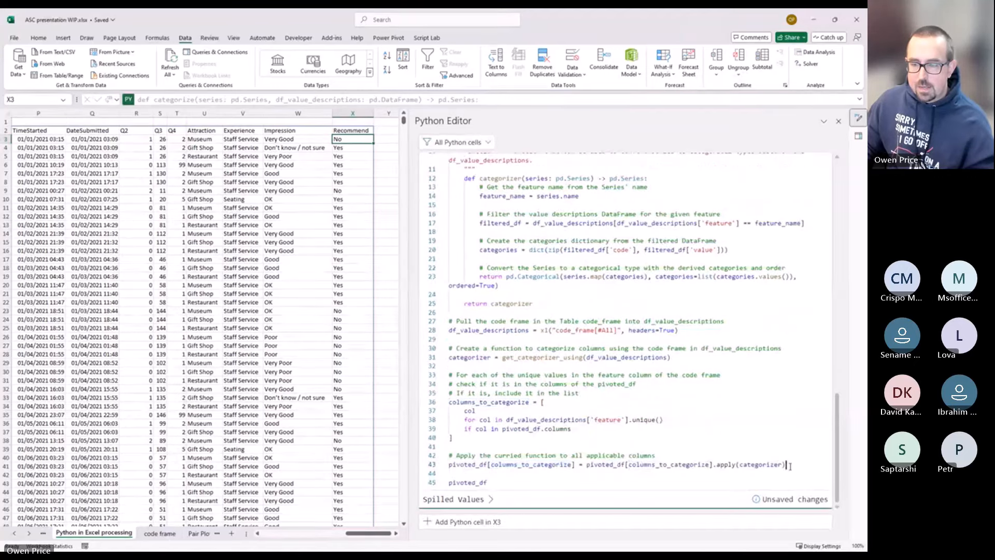
double_click(754, 465)
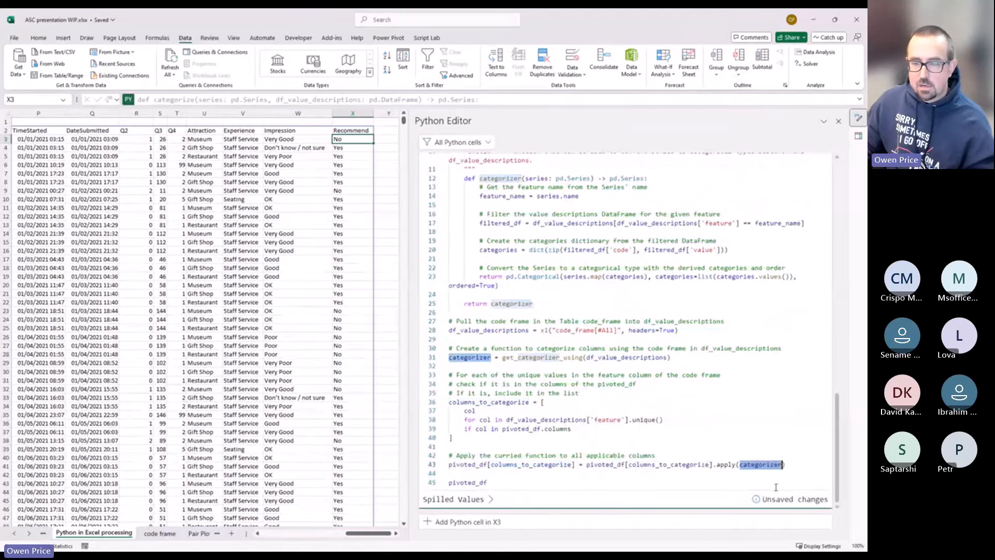
double_click(669, 465)
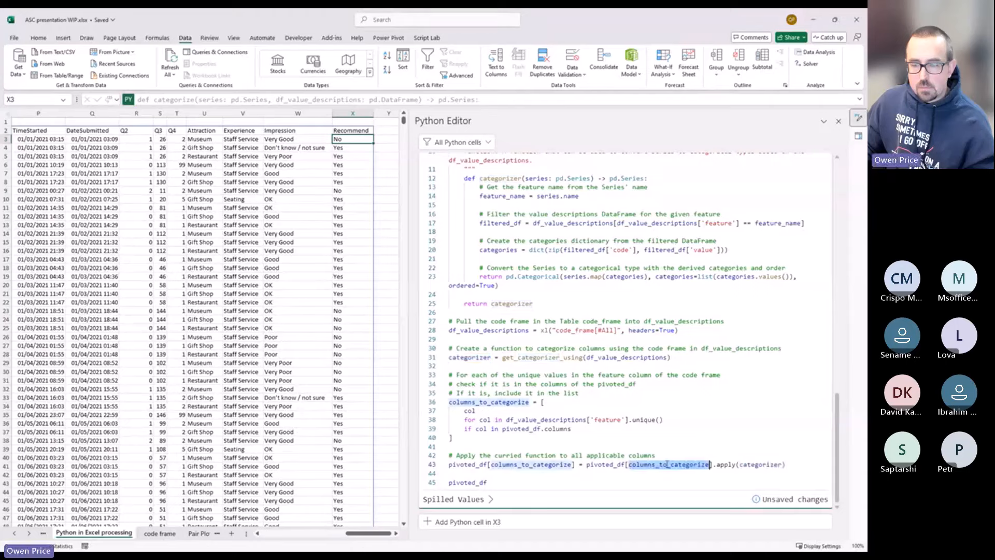
double_click(531, 465)
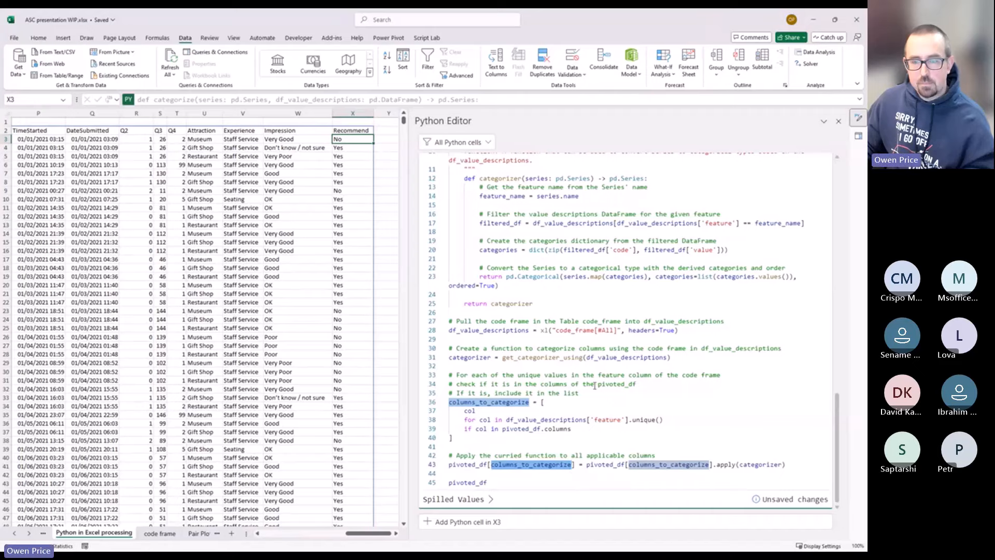
- Fold the get_categorizer_using docstring again and run the O2 code to categorize all applicable columns
scroll(595, 386, "down", 6)
scroll(509, 251, "down", 2)
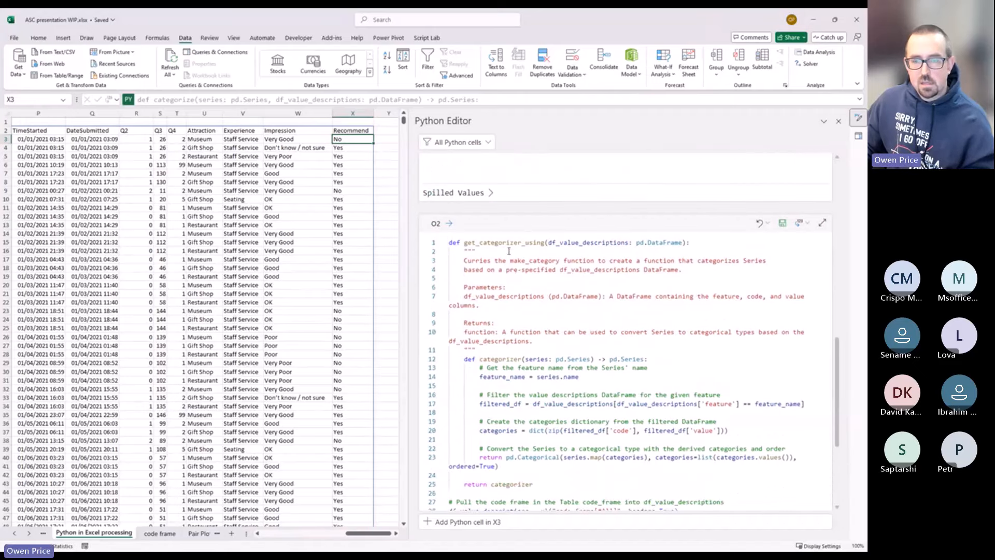
left_click(442, 252)
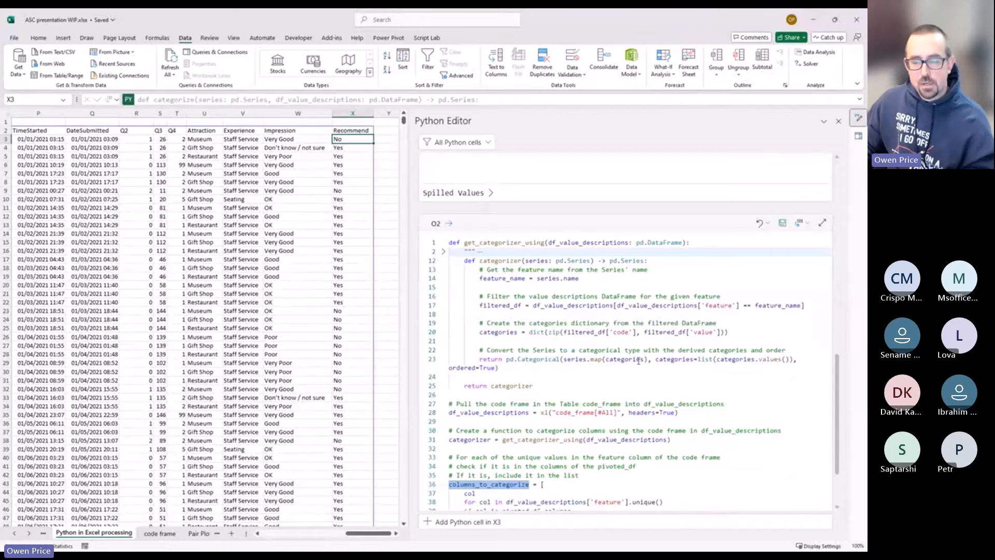
scroll(639, 361, "down", 3)
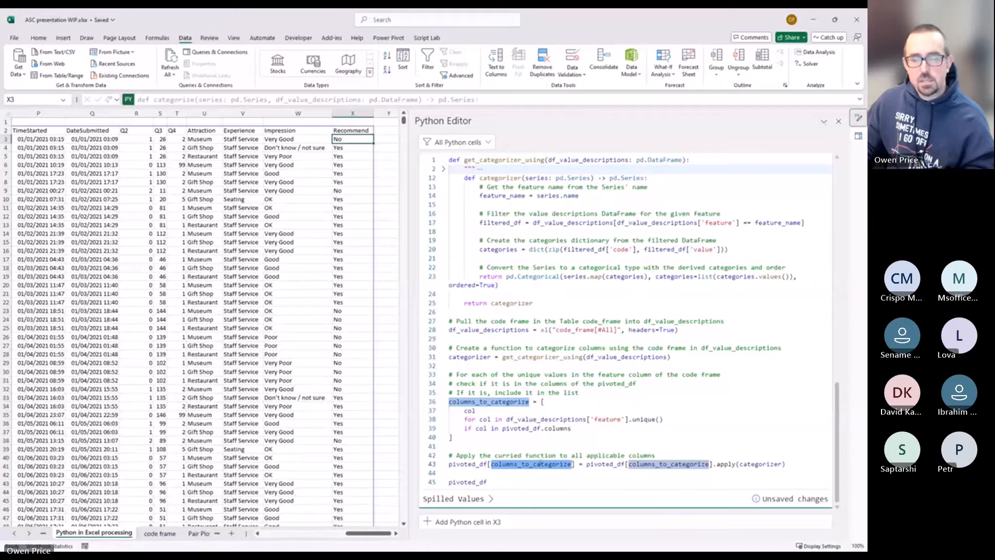
left_click(548, 474)
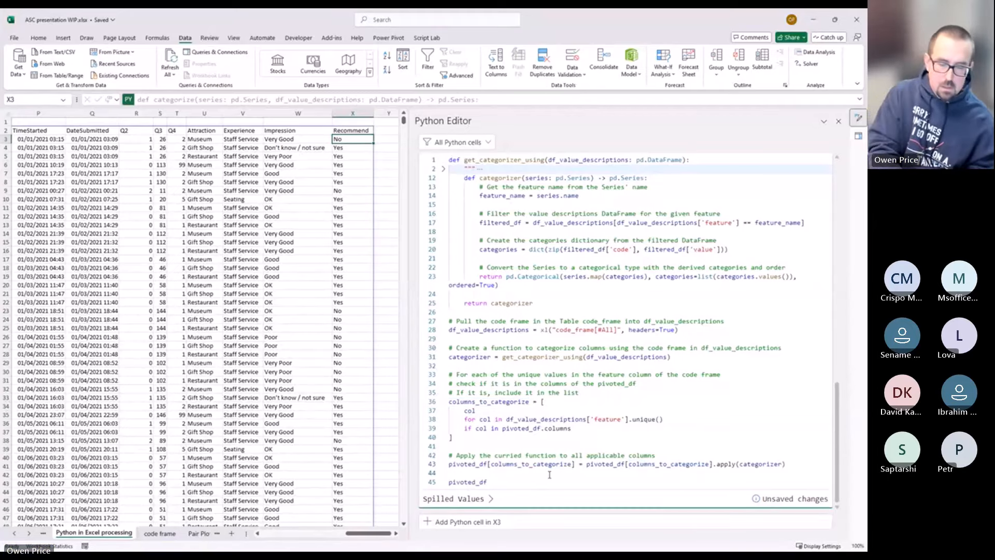
key("ctrl+Return")
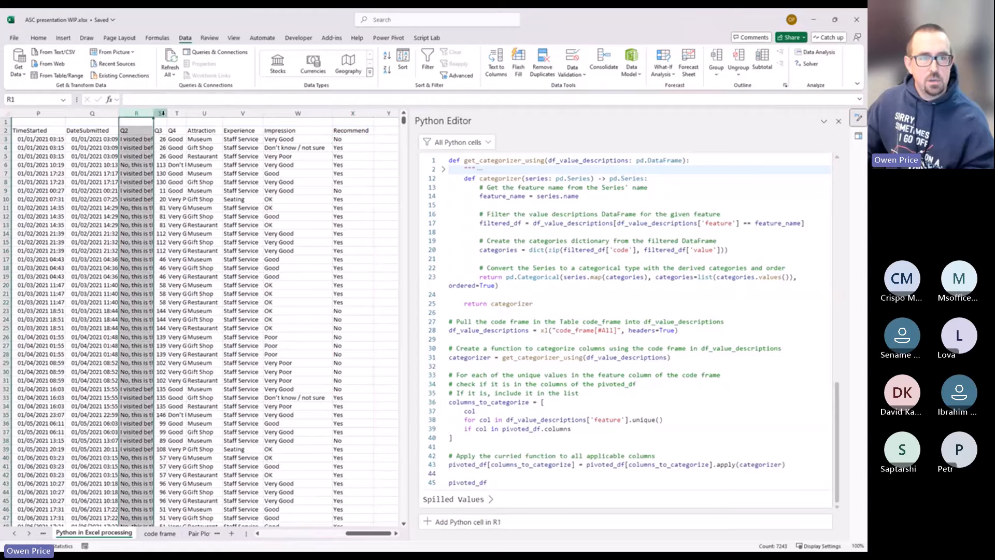
- Check the converted Q2 and Q4 columns in the output against the Q2 and Q4 rows on the code frame sheet
left_click(176, 113)
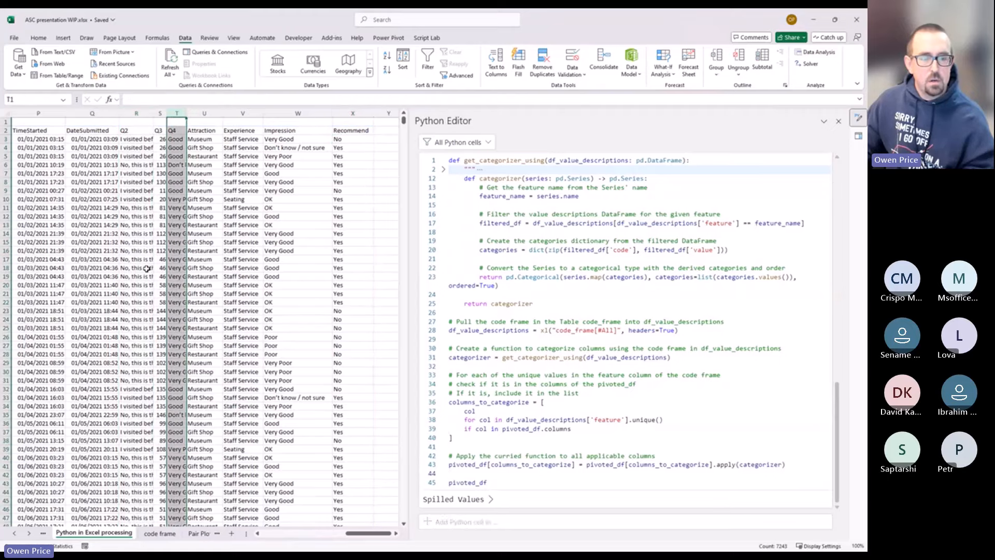
left_click(159, 534)
left_click_drag(29, 270, 191, 286)
left_click_drag(191, 327, 191, 328)
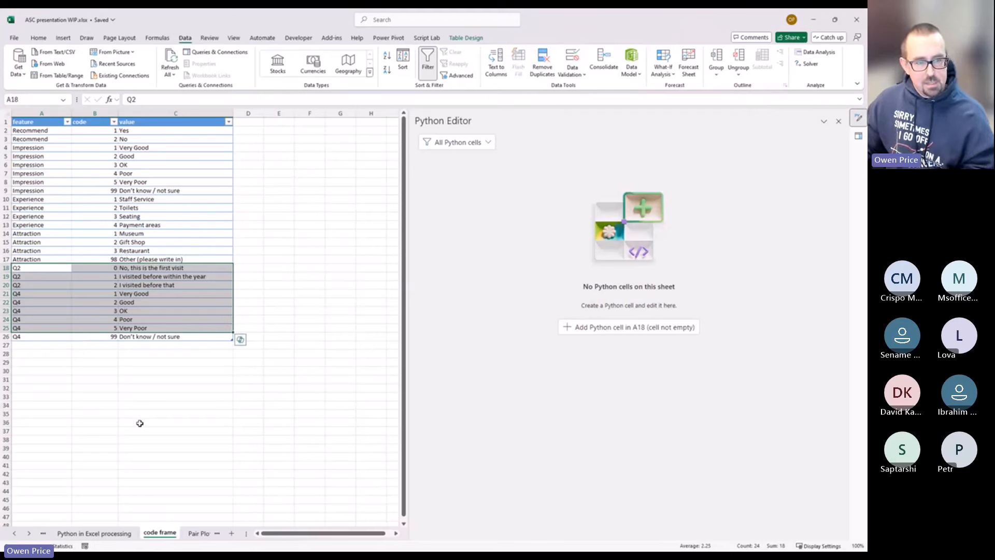
left_click(111, 539)
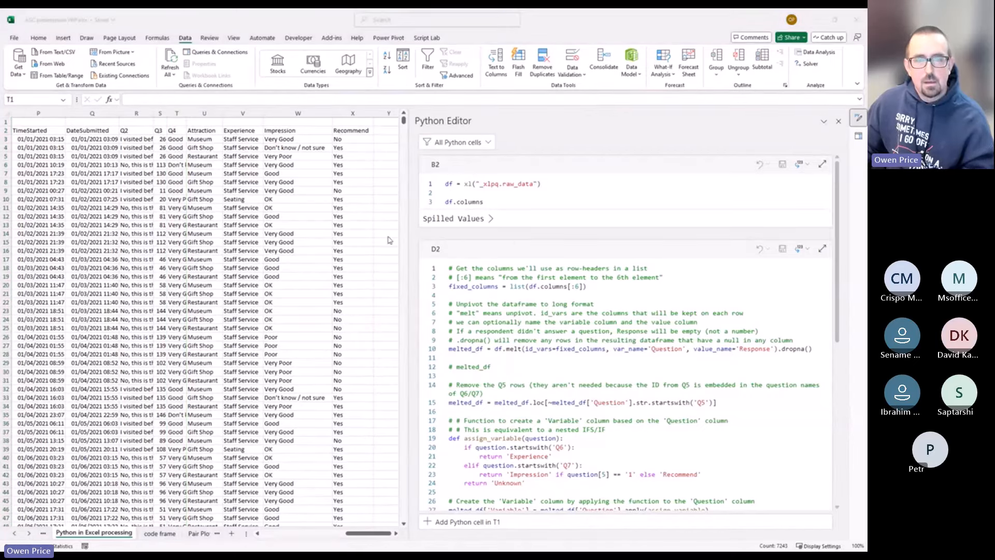
left_click(396, 533)
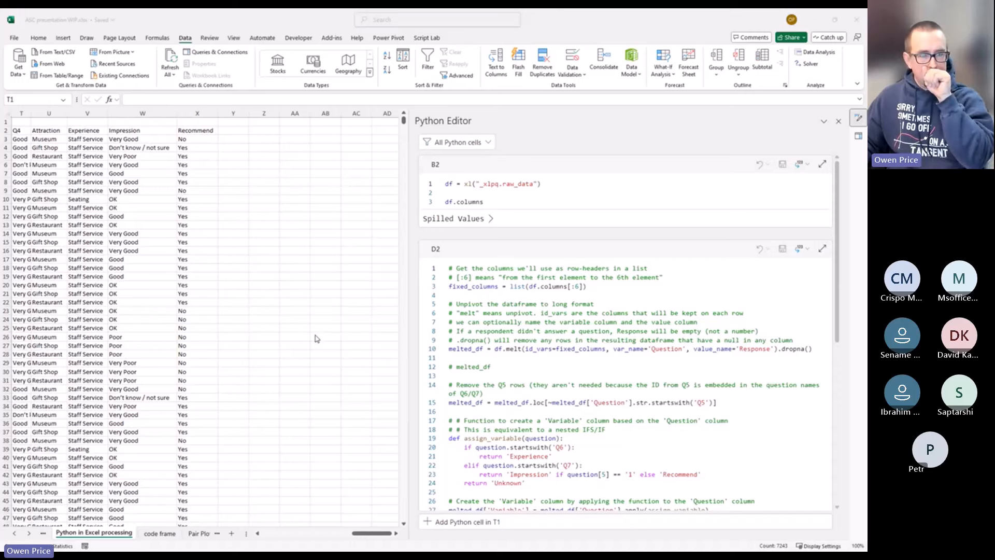
left_click(279, 139)
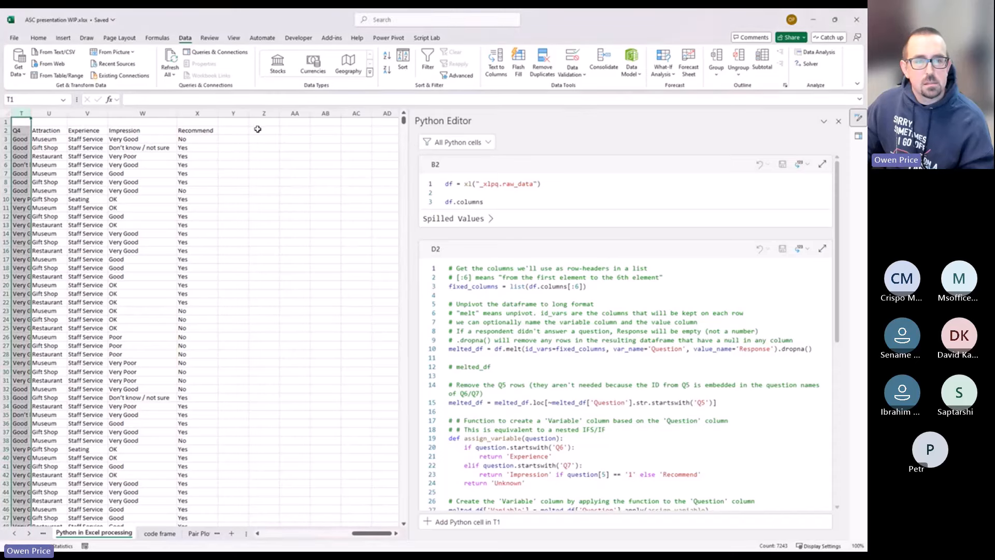
left_click(263, 130)
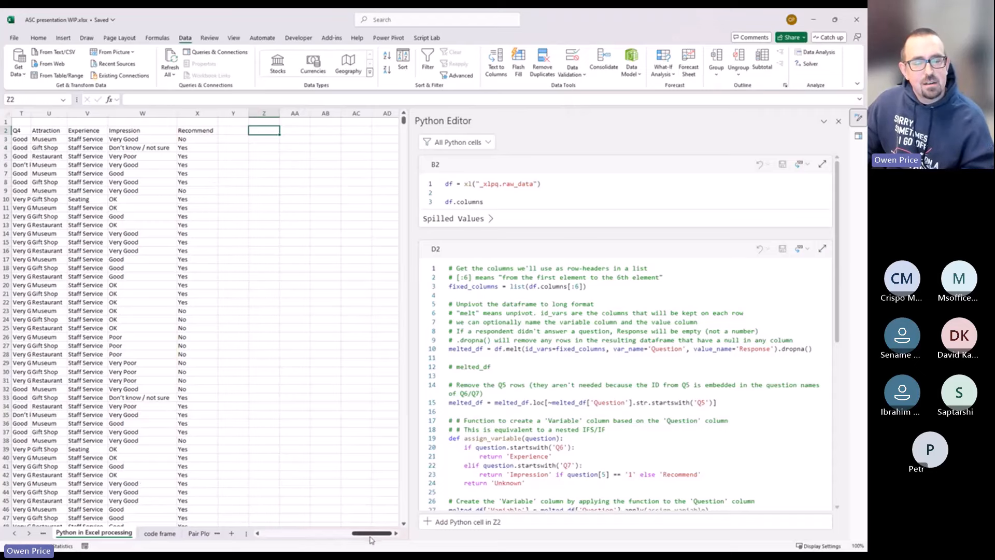
left_click_drag(372, 539, 345, 539)
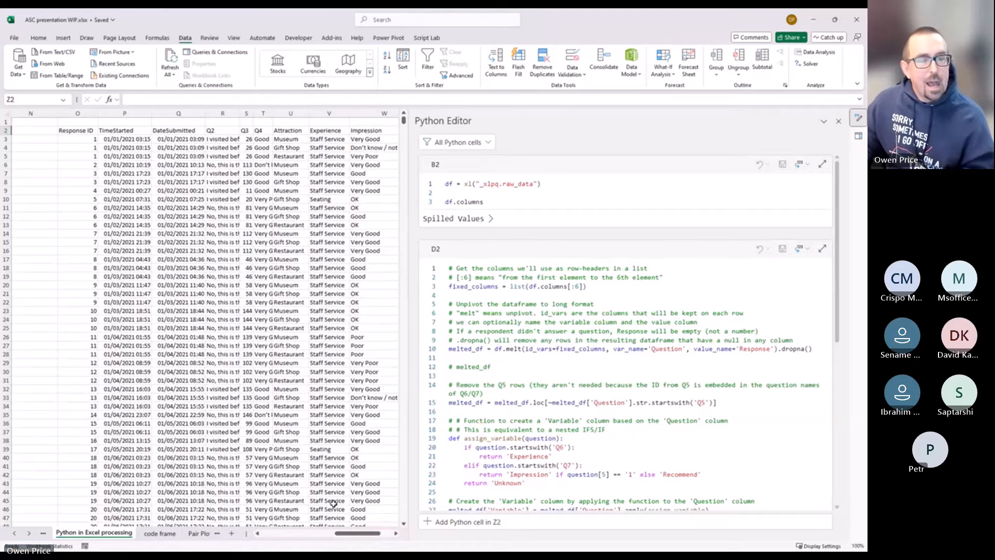
left_click(127, 157)
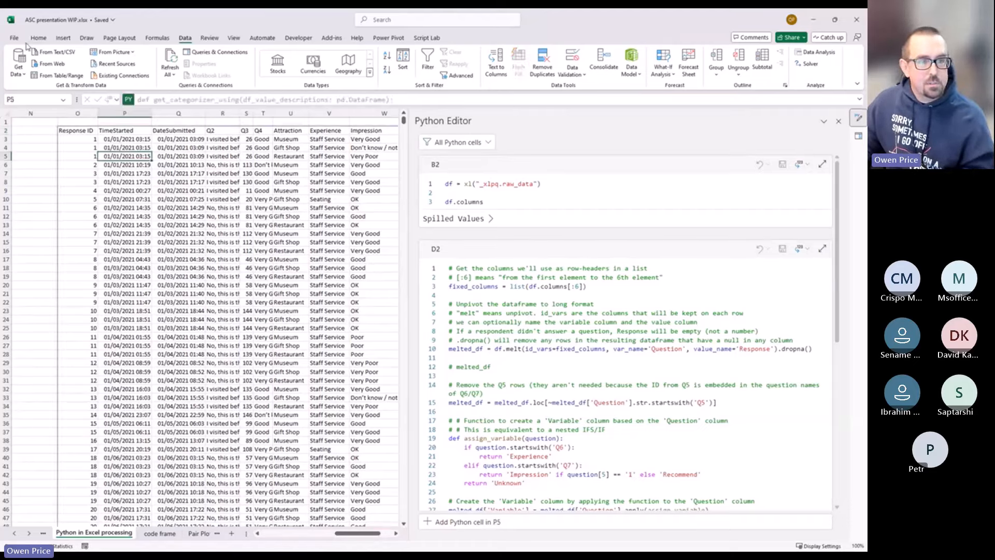
- Search the online templates for "Python" and create a workbook from the Python in Excel tutorial template
left_click(15, 38)
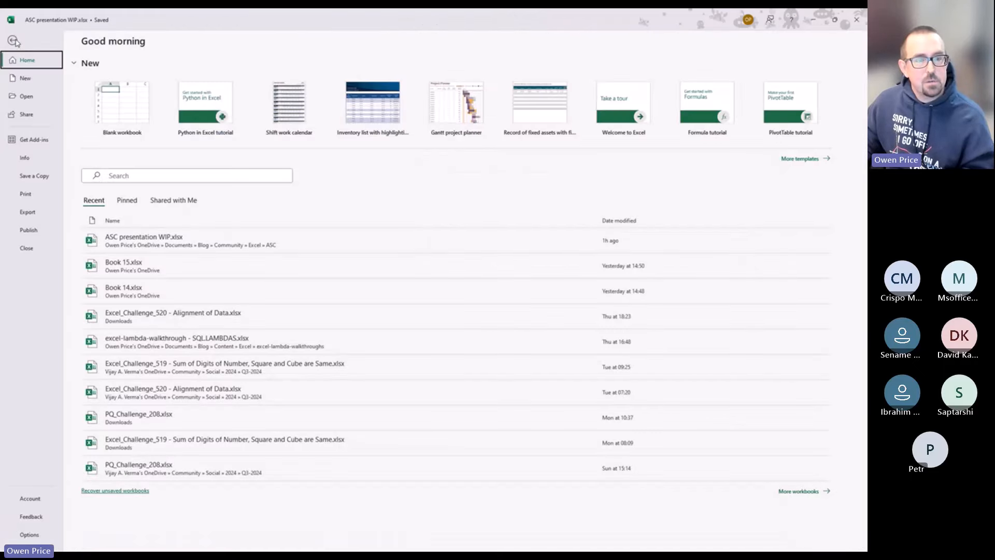
left_click(807, 158)
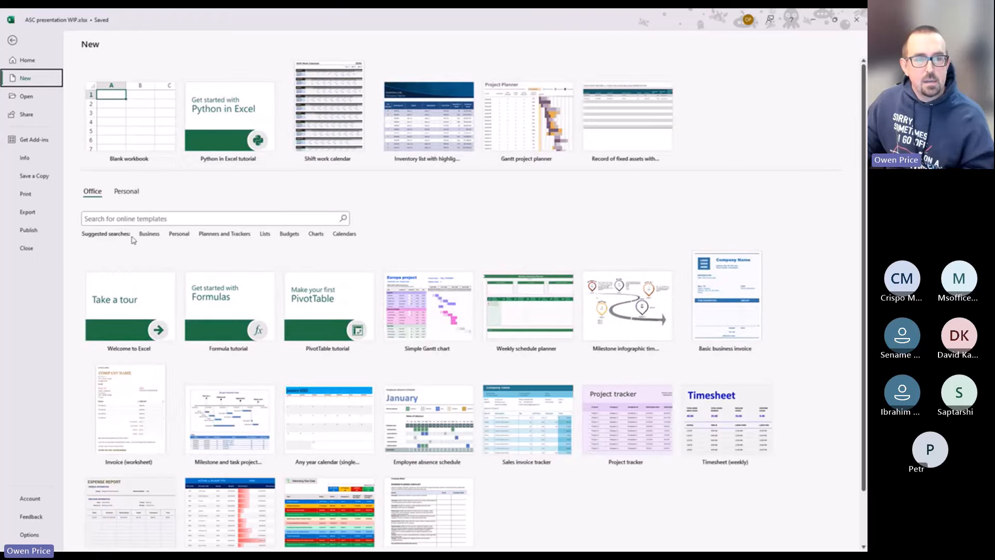
left_click(138, 219)
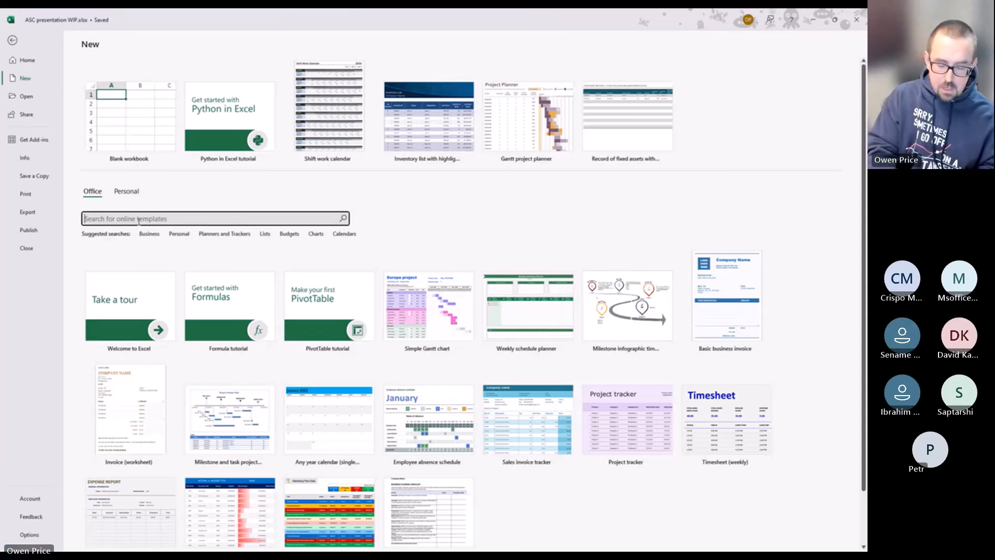
type("Python")
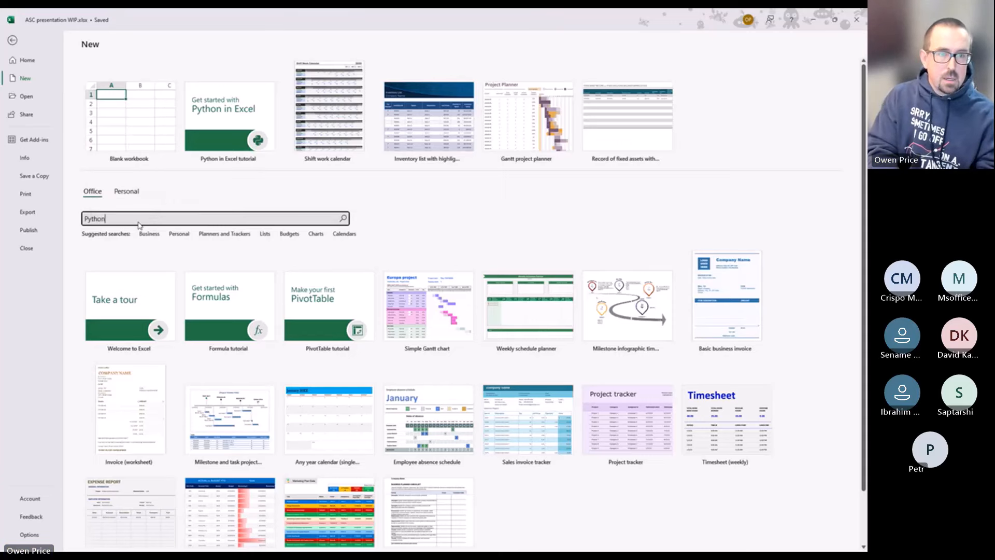
key("Return")
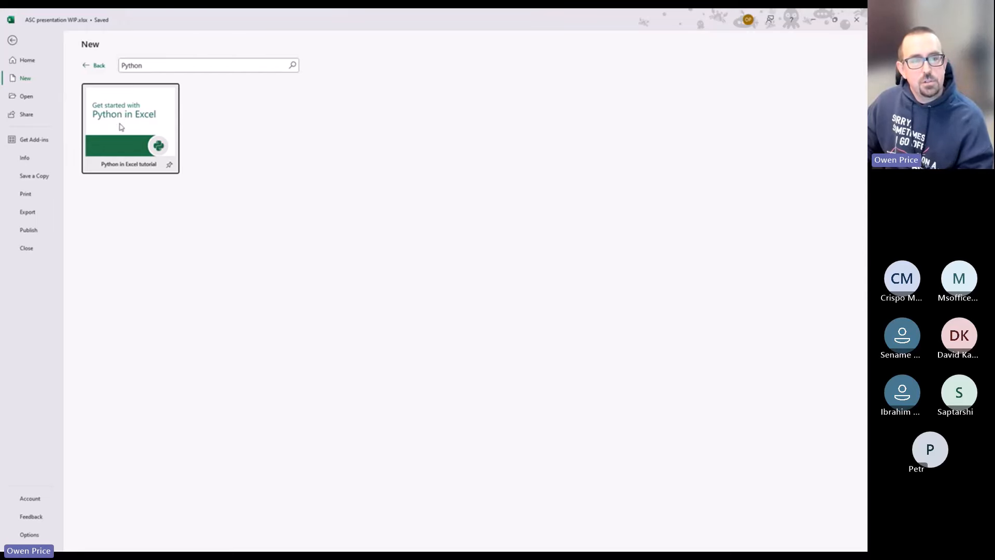
left_click(132, 130)
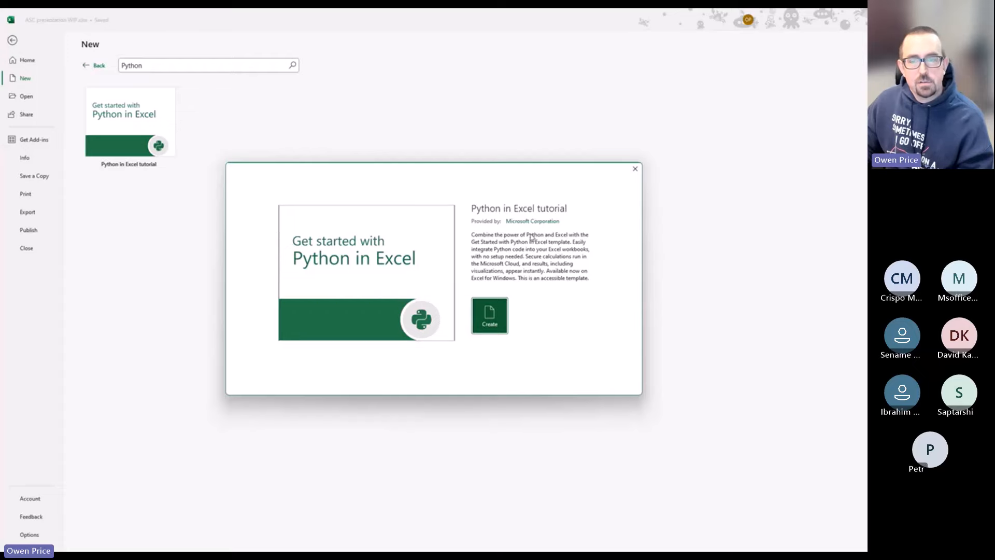
left_click(498, 321)
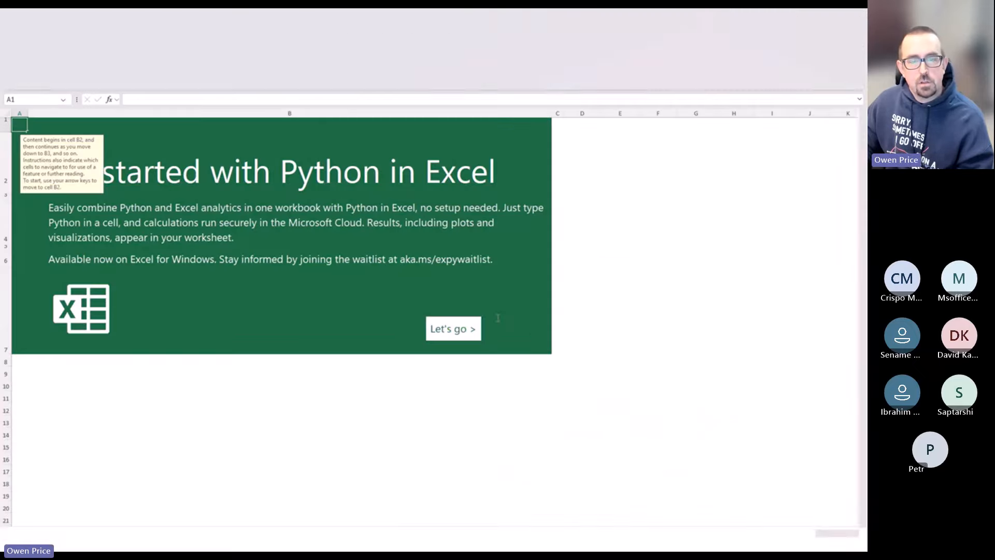
- Walk through the tutorial workbook from the Start sheet through =PY, Editing and Cell references to the External data sheet
left_click(240, 353)
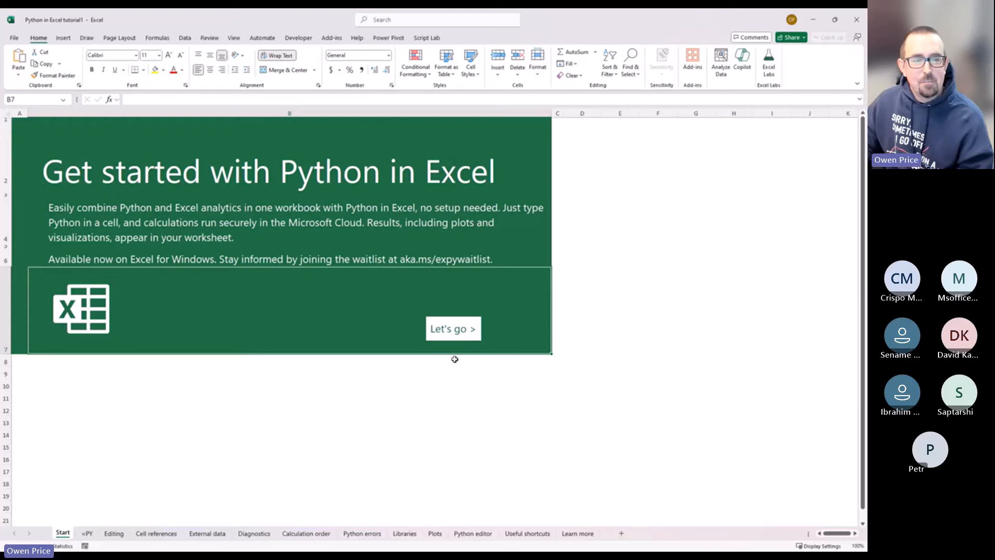
left_click(447, 332)
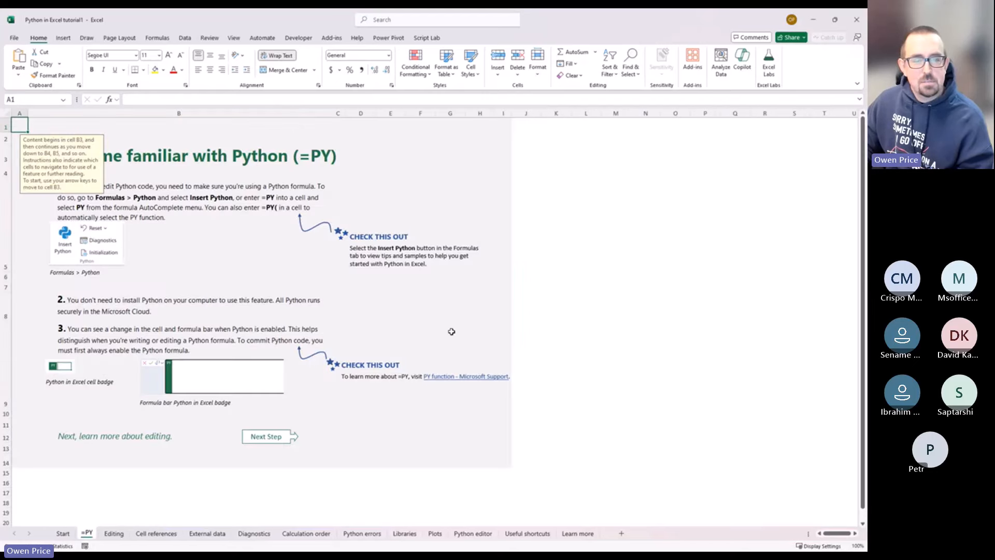
left_click(275, 444)
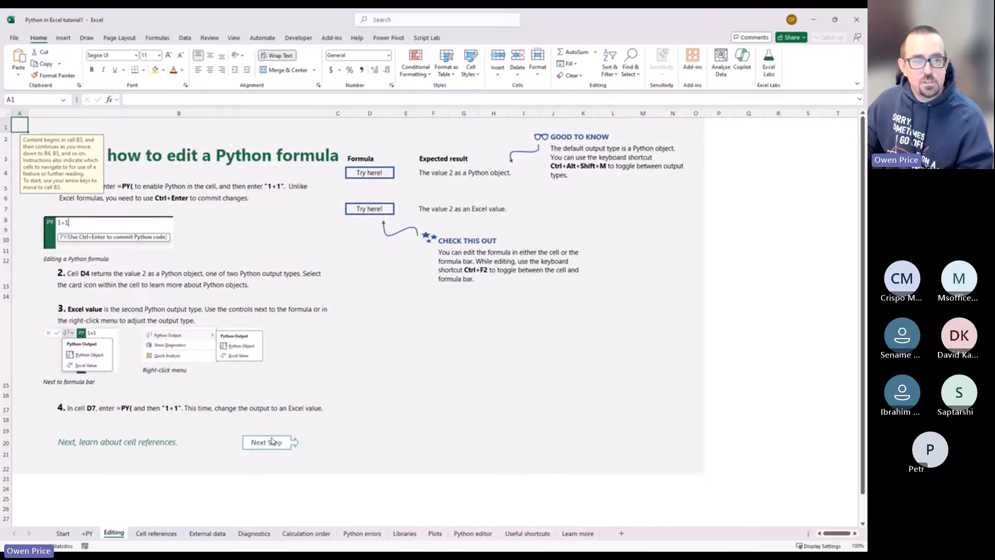
left_click(463, 412)
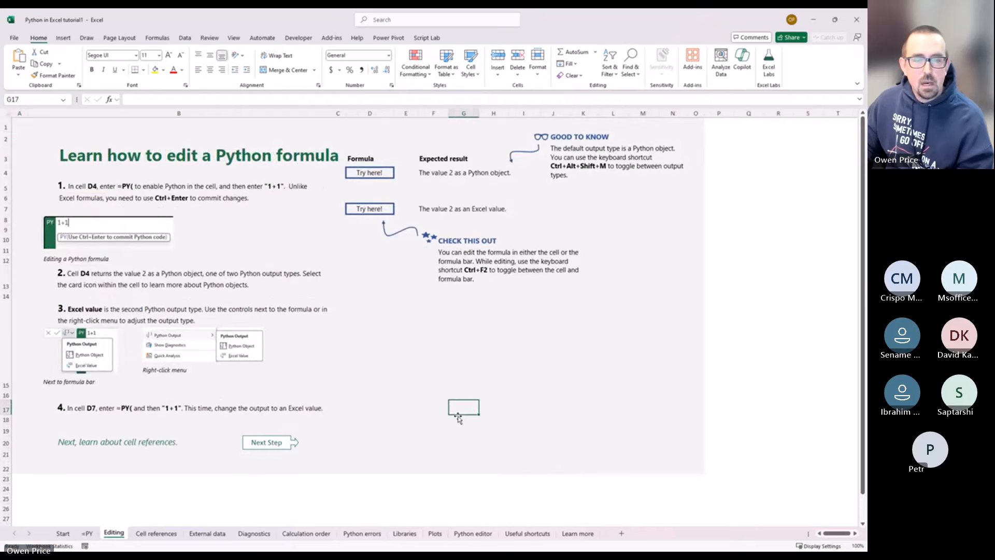
left_click(267, 448)
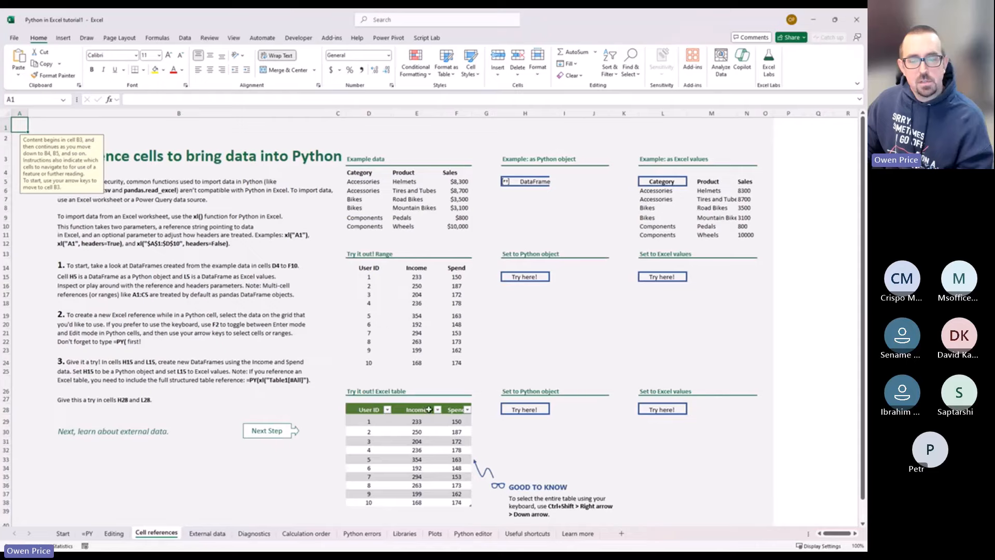
left_click(266, 430)
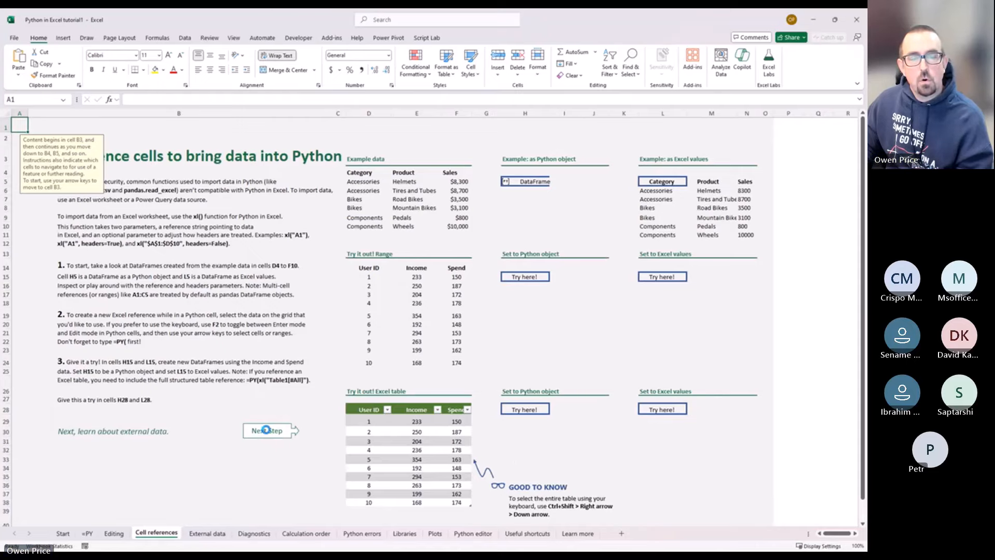
left_click(284, 358)
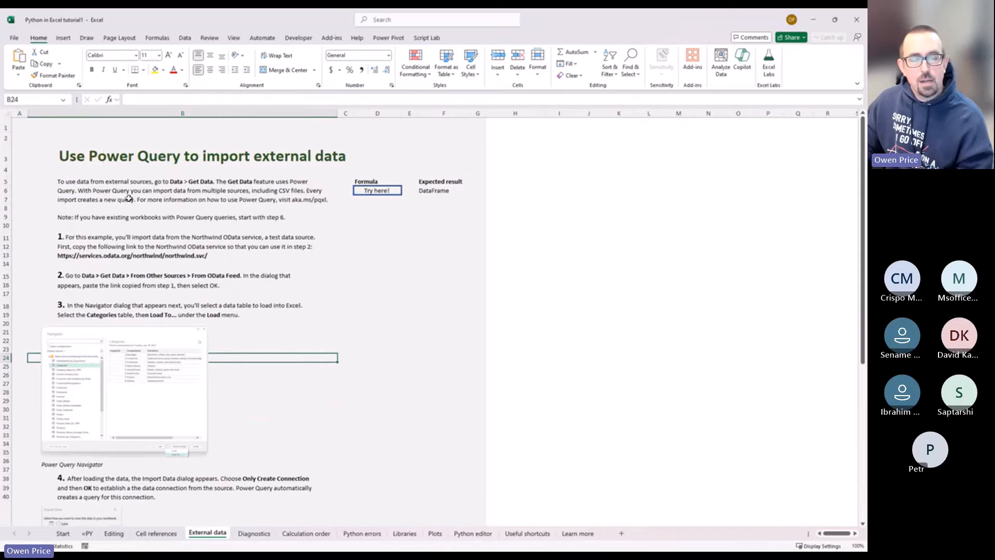
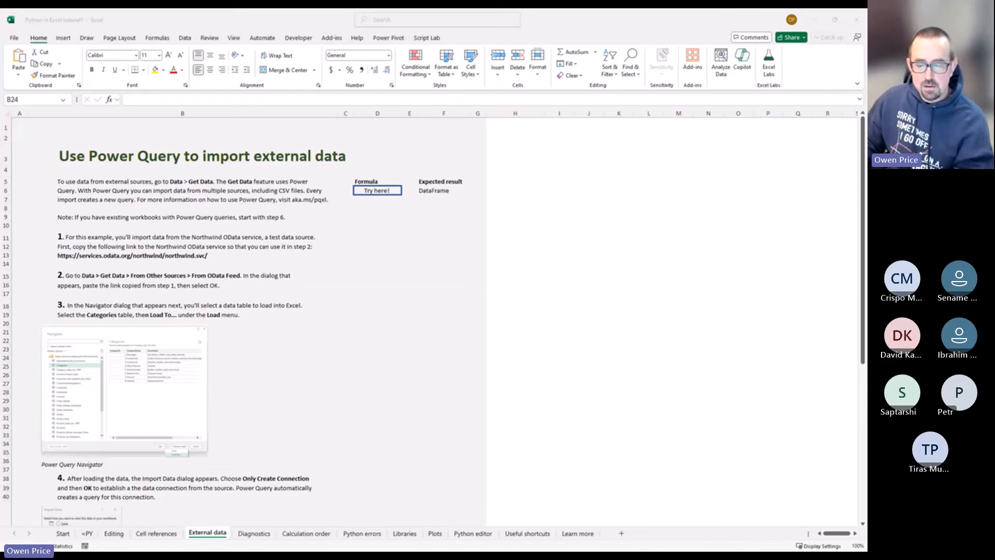
- Switch to the browser to view Anaconda's Get Started with Python in Excel course page, and return to the tutorial workbook
left_click_drag(695, 544, 489, 131)
double_click(489, 131)
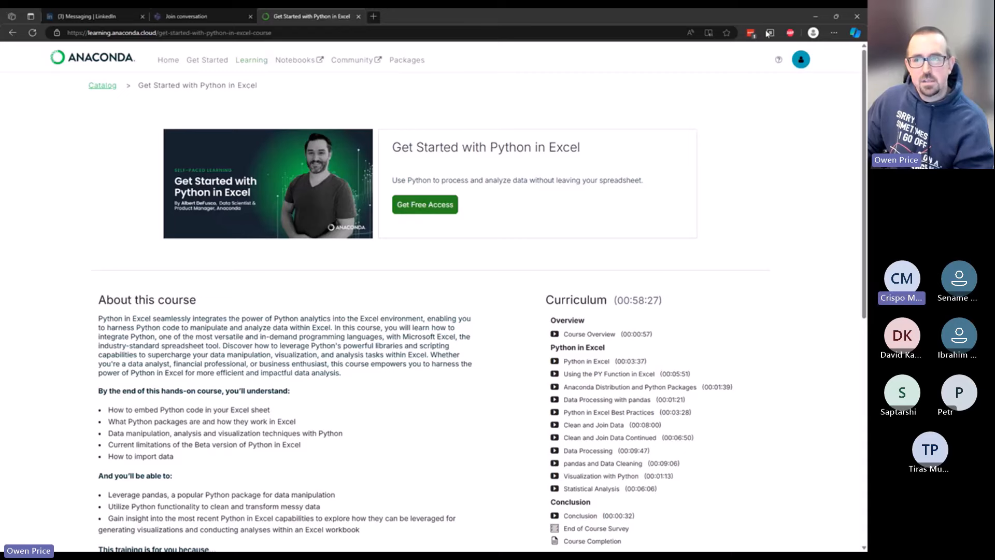
left_click(815, 17)
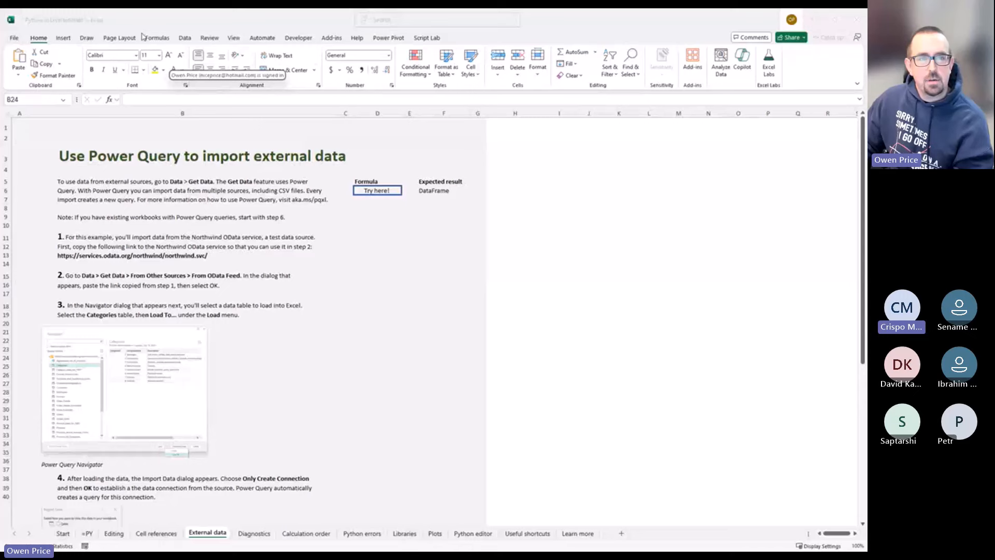
- Open the Anaconda Toolbox, widen it, and look through its visualization plot types and the Pairwise plot setup before returning to its home page
left_click(158, 38)
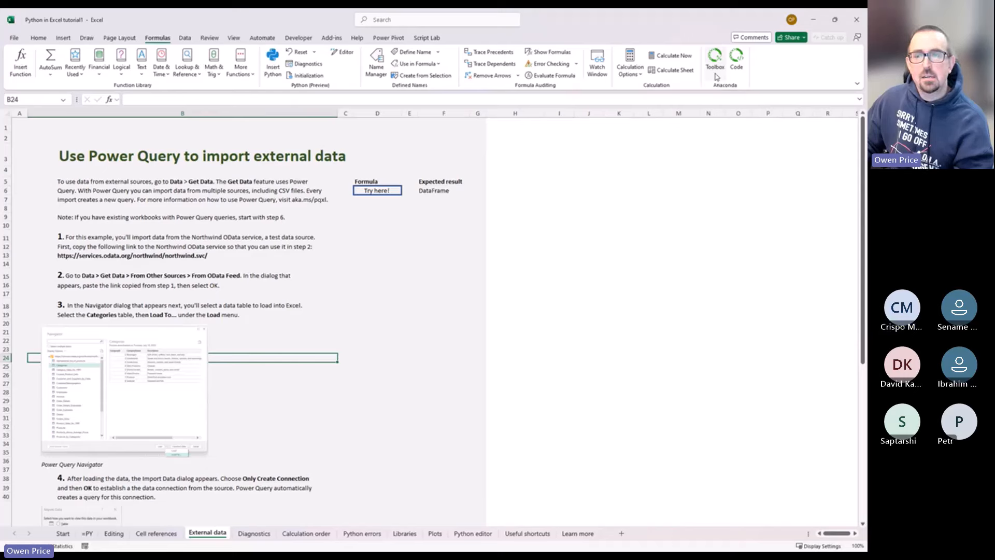
left_click(719, 76)
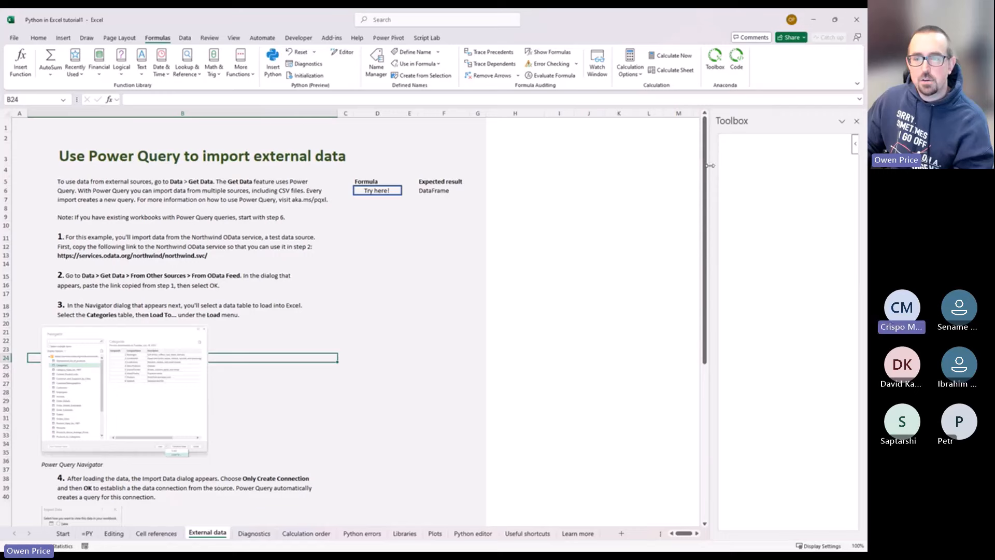
left_click_drag(708, 169, 520, 181)
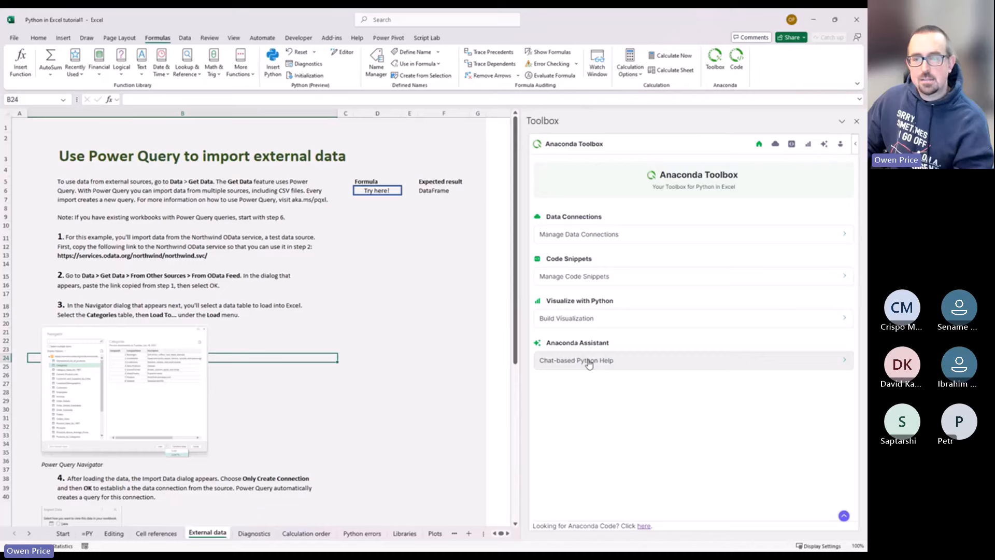
left_click(580, 318)
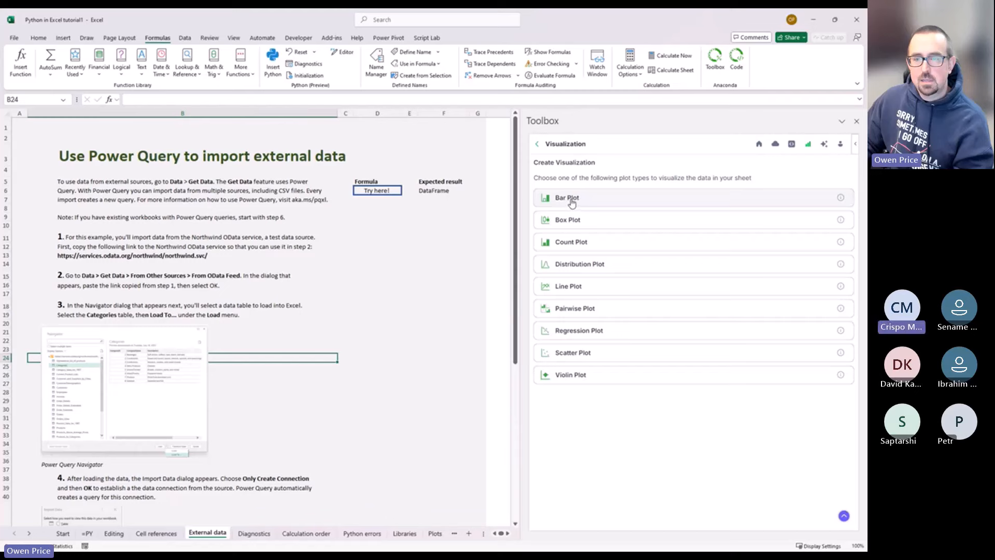
left_click(578, 311)
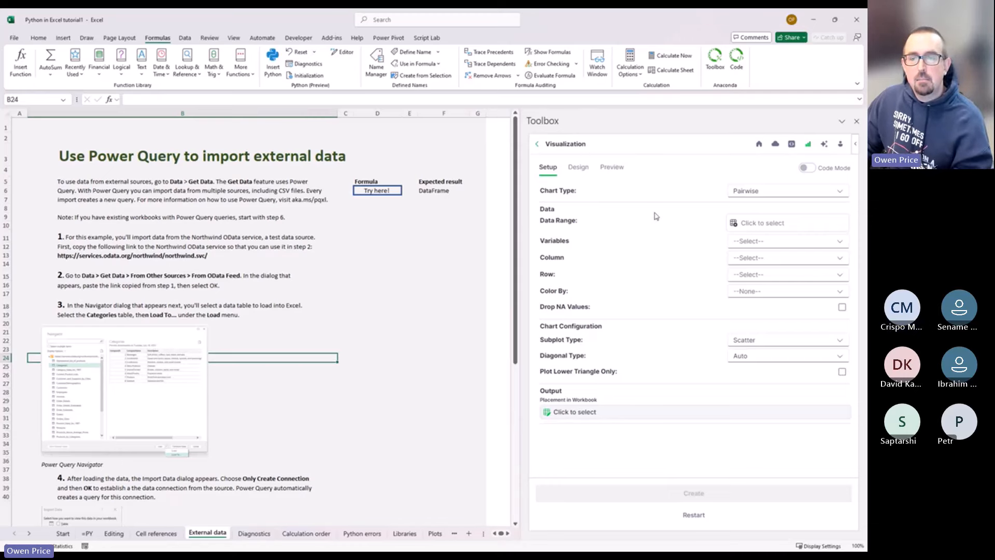
left_click(537, 145)
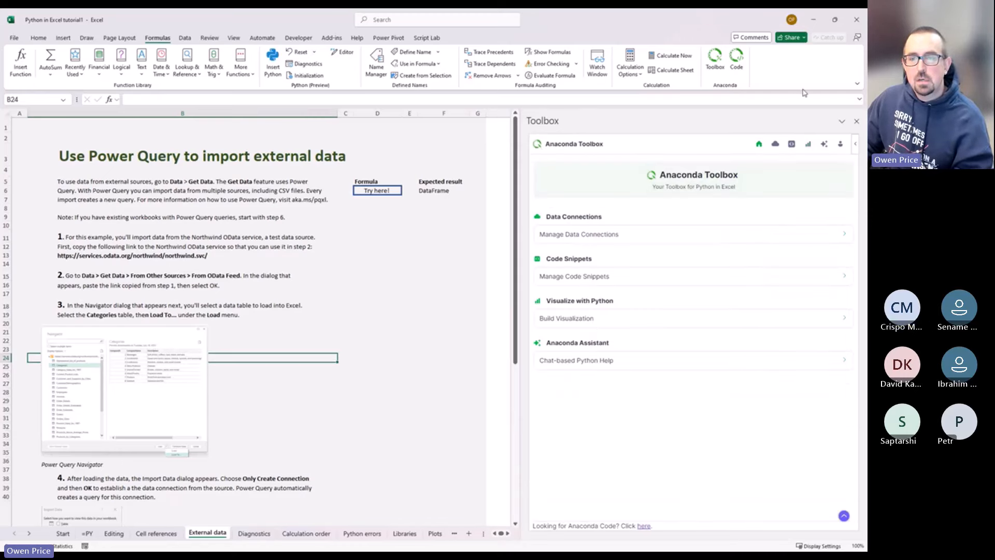
- Open Anaconda Code beside the tutorial sheet and widen it to view the Enable PyScript page
left_click(736, 57)
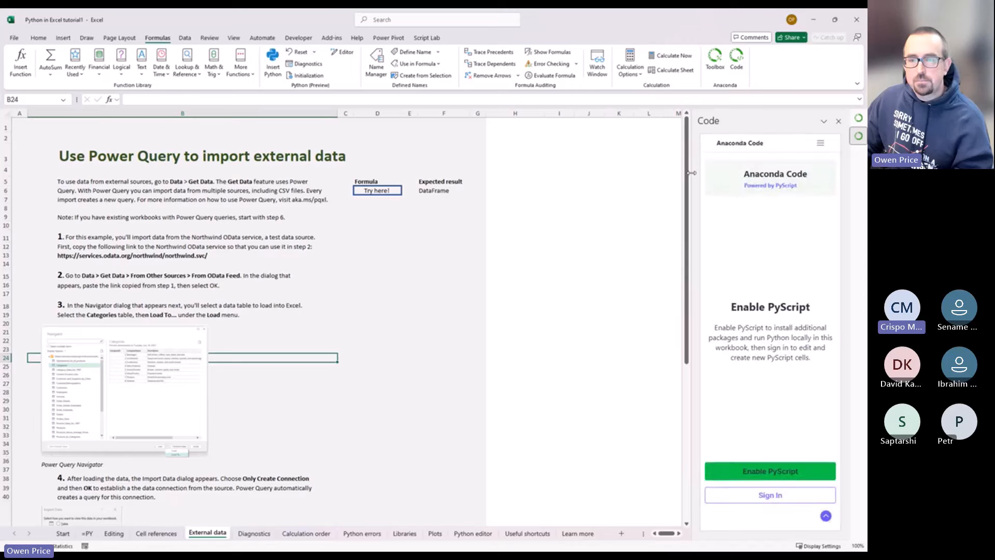
left_click_drag(693, 169, 493, 218)
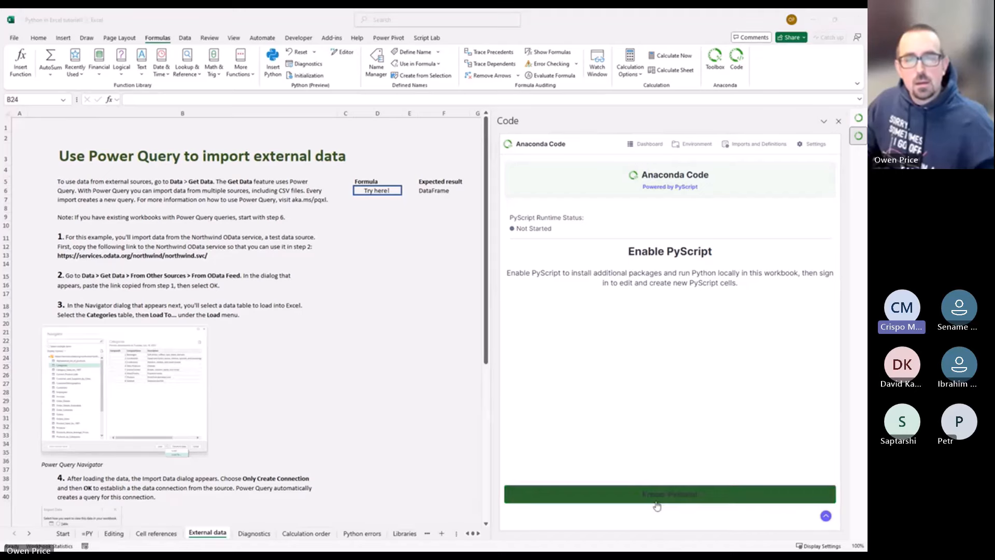
left_click(493, 362)
mouse_move(493, 361)
left_mouse_down()
mouse_move(457, 362)
mouse_move(501, 366)
left_mouse_up()
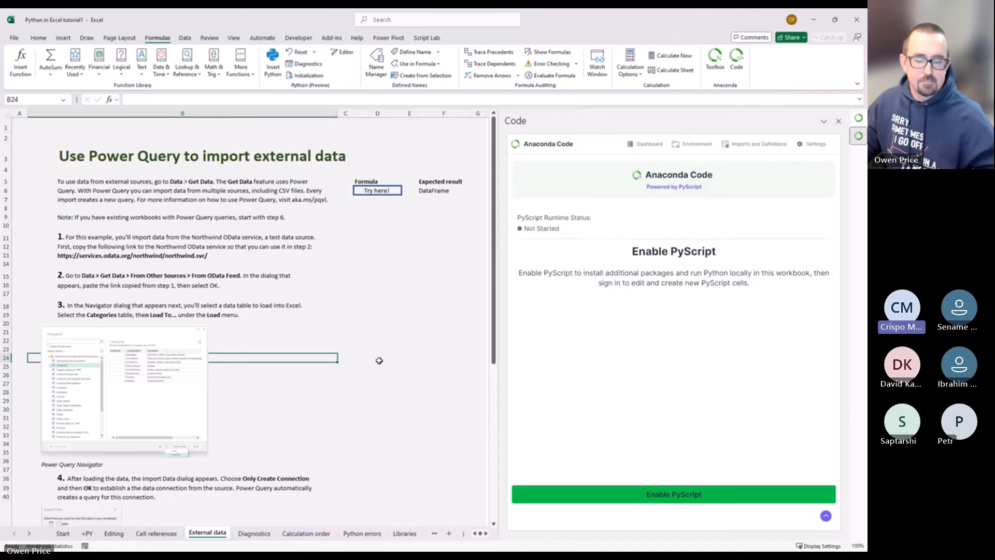
left_click(322, 331)
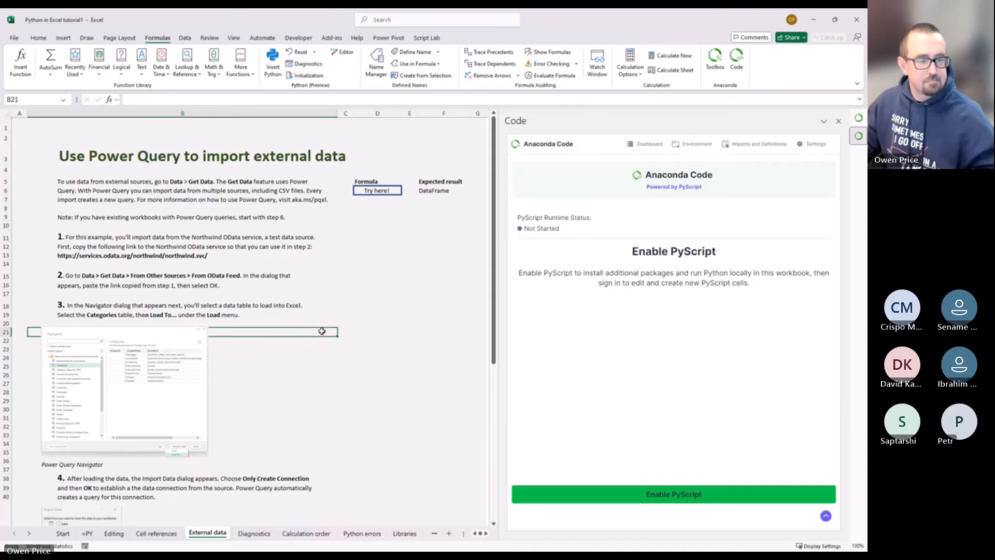